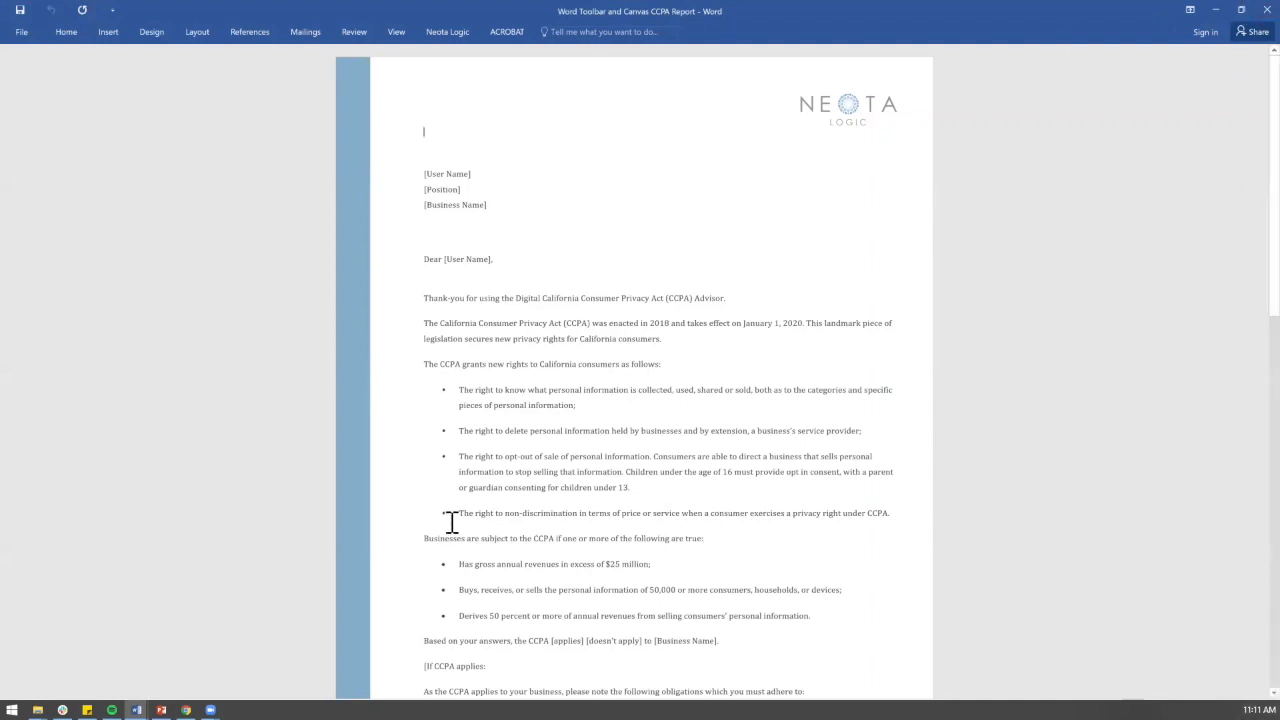
Step: Select the paragraph on businesses subject to CCPA and view the Neota Logic tab's -Template rename message
drag(432, 540, 651, 614)
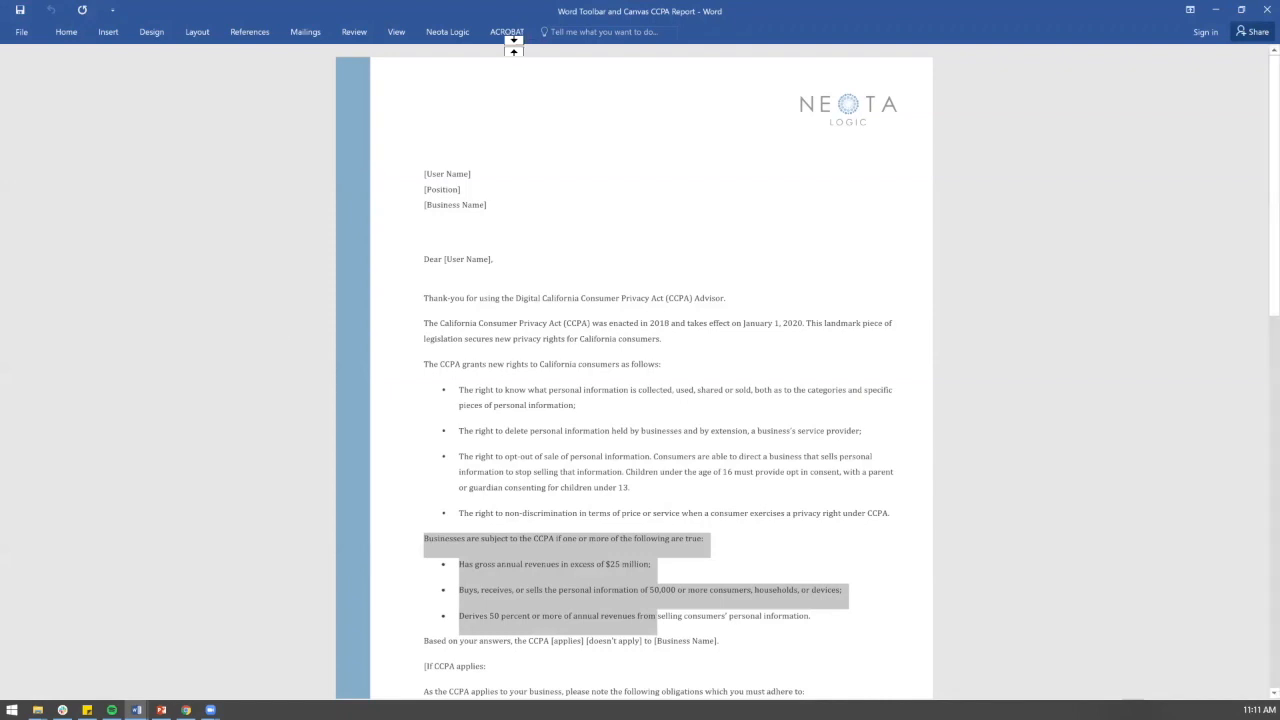
click(448, 32)
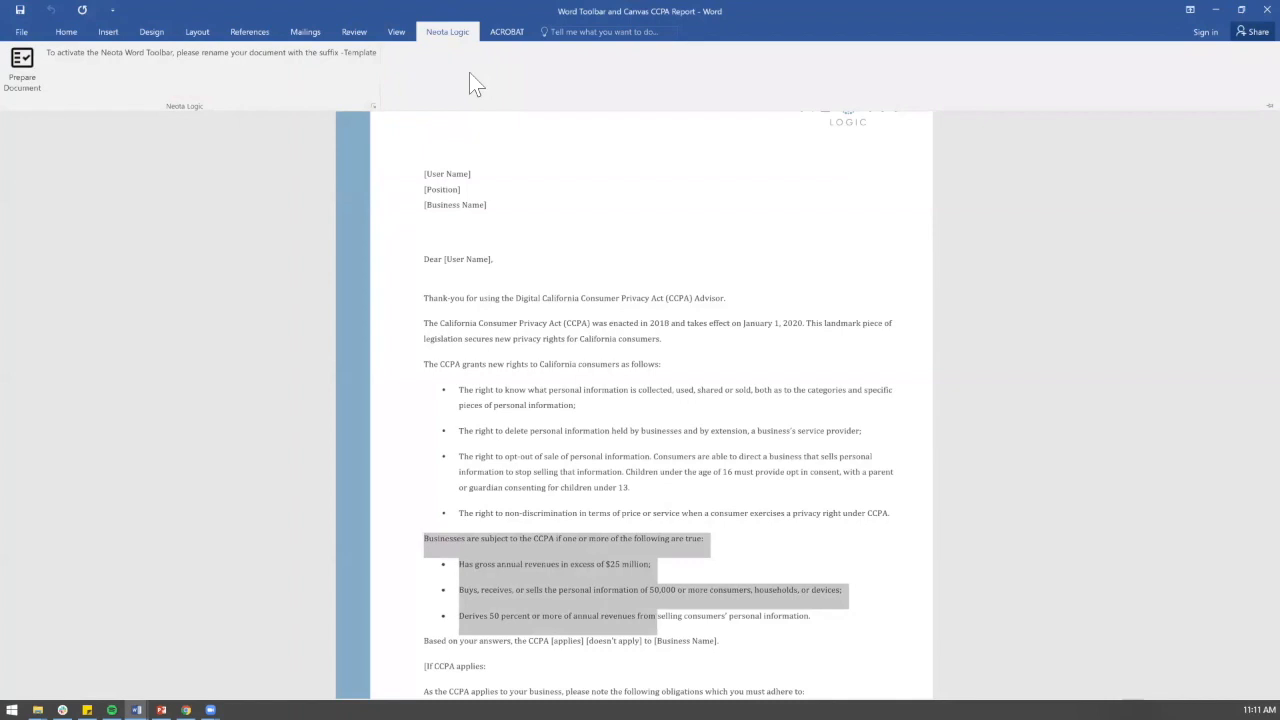
Step: Save the report as 'Word Toolbar and Canvas CCPA Report -Template' and activate the Neota toolbar in Canvas mode
click(21, 31)
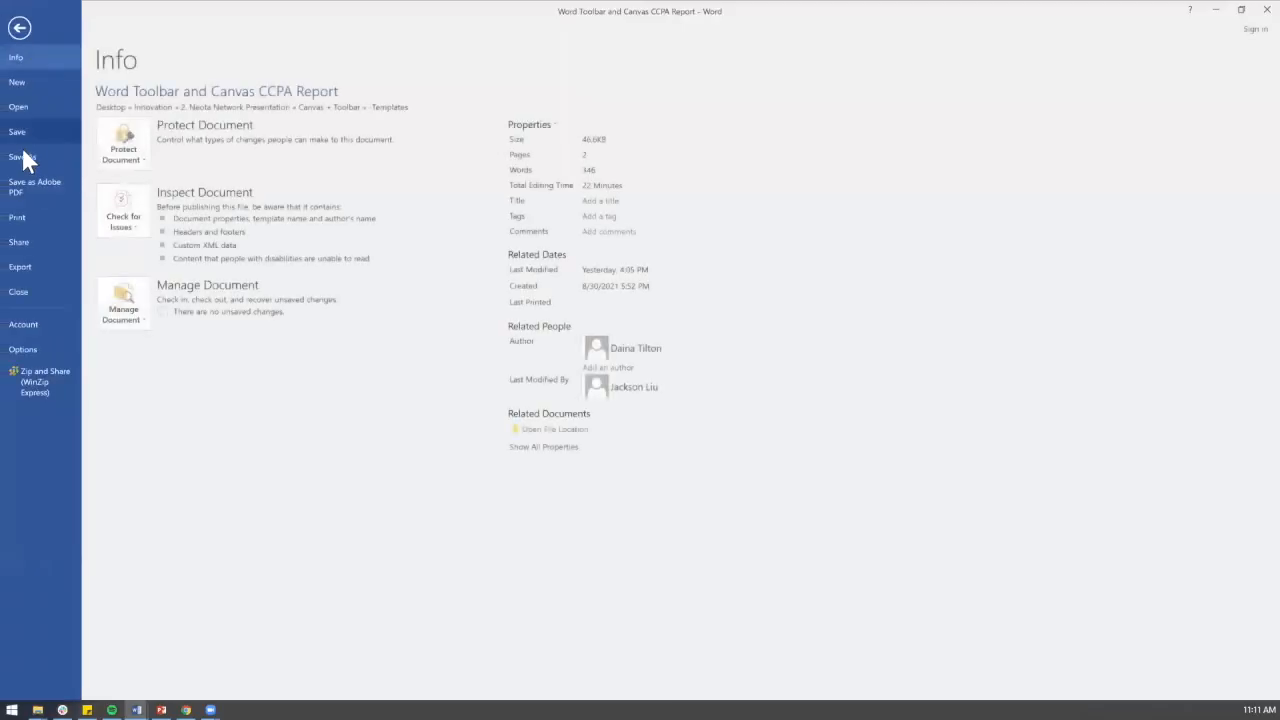
click(22, 156)
click(141, 200)
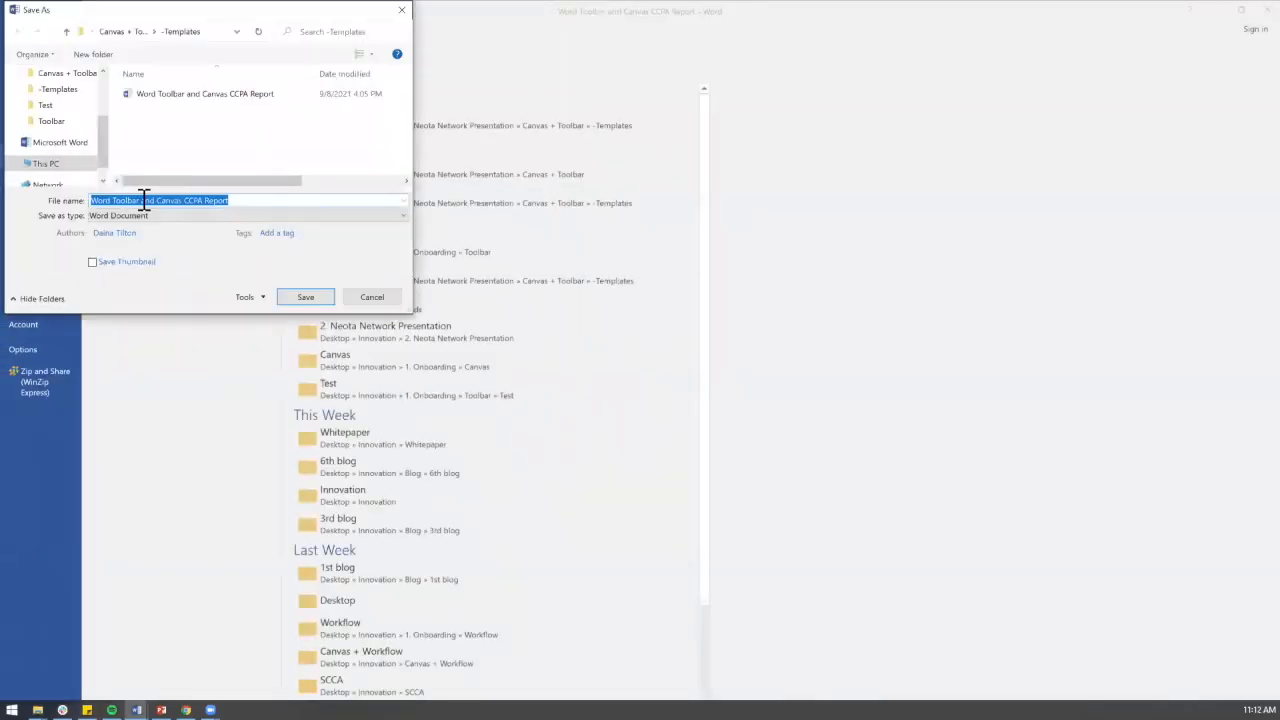
click(256, 204)
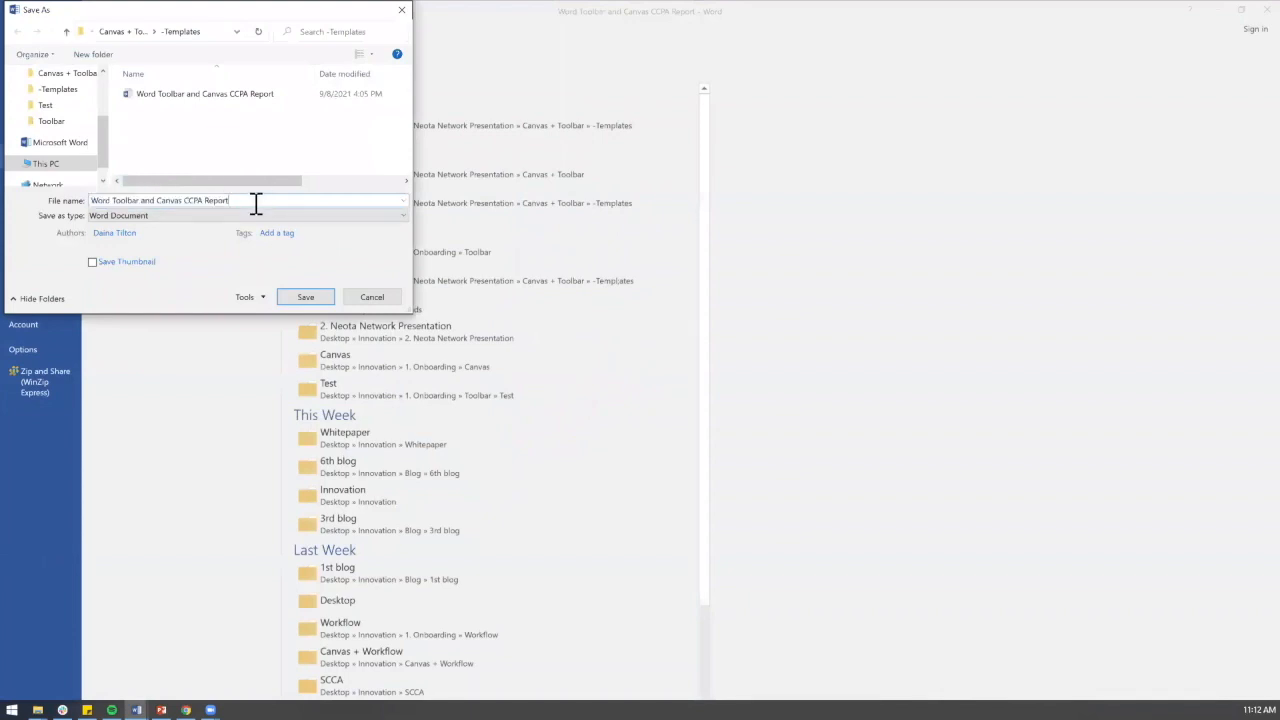
text(-Template)
click(305, 298)
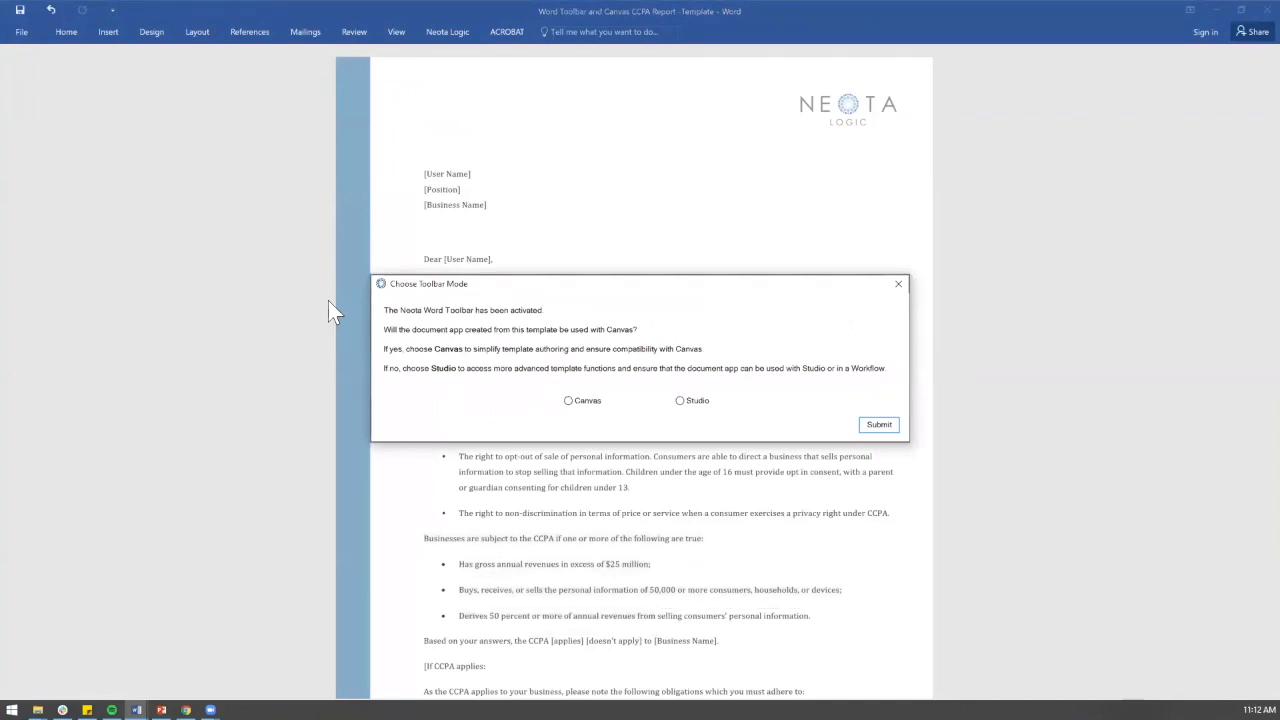
click(584, 402)
click(872, 424)
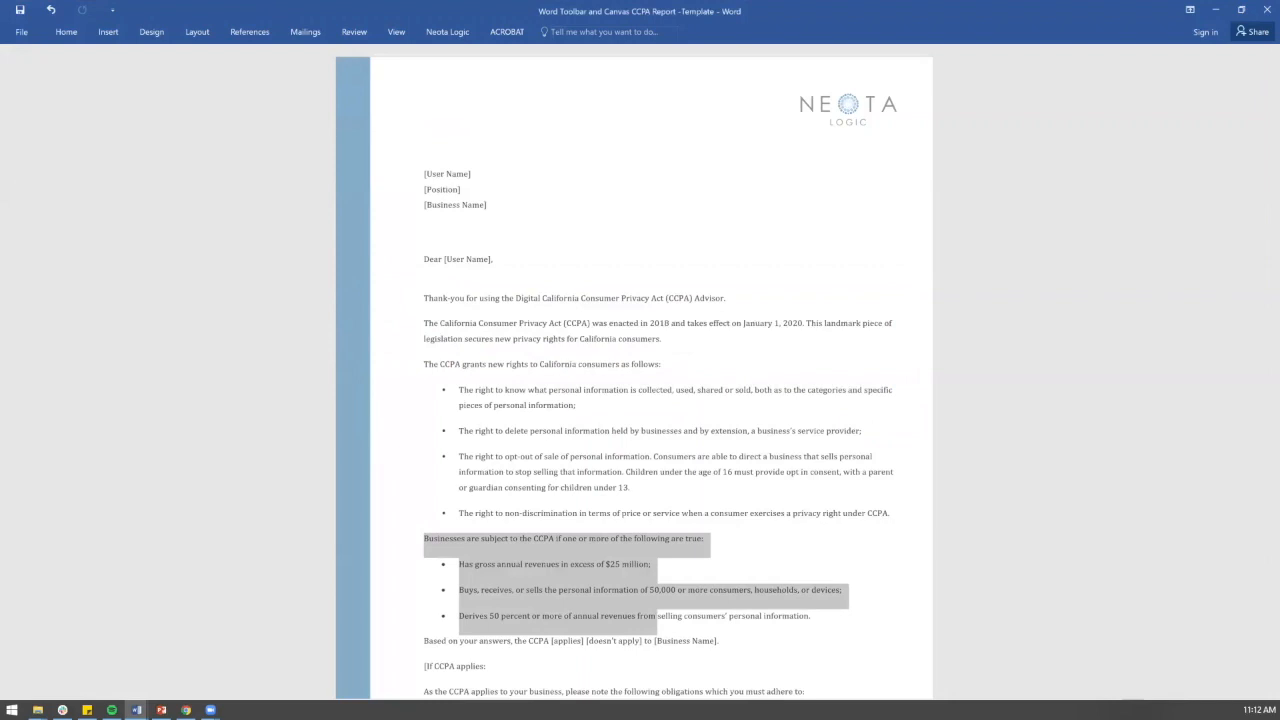
Step: Run Prepare Document on the template and remove all existing merge and IF fields
click(437, 38)
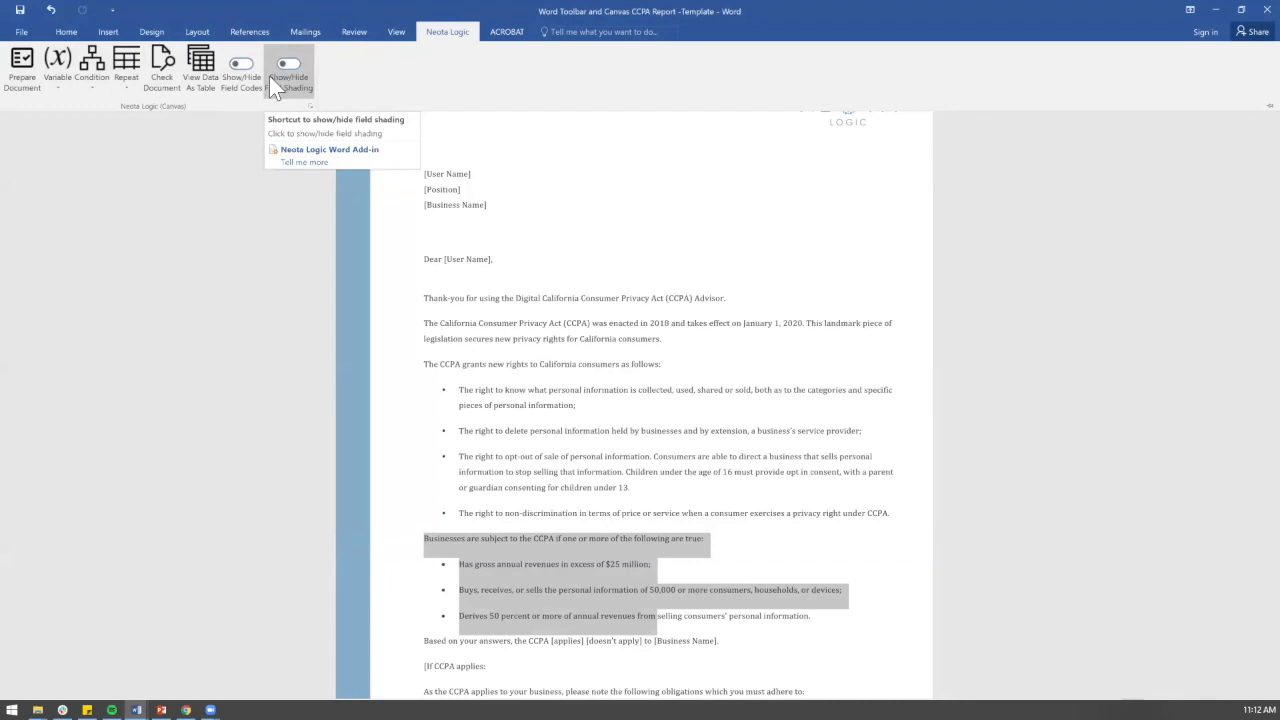
click(61, 103)
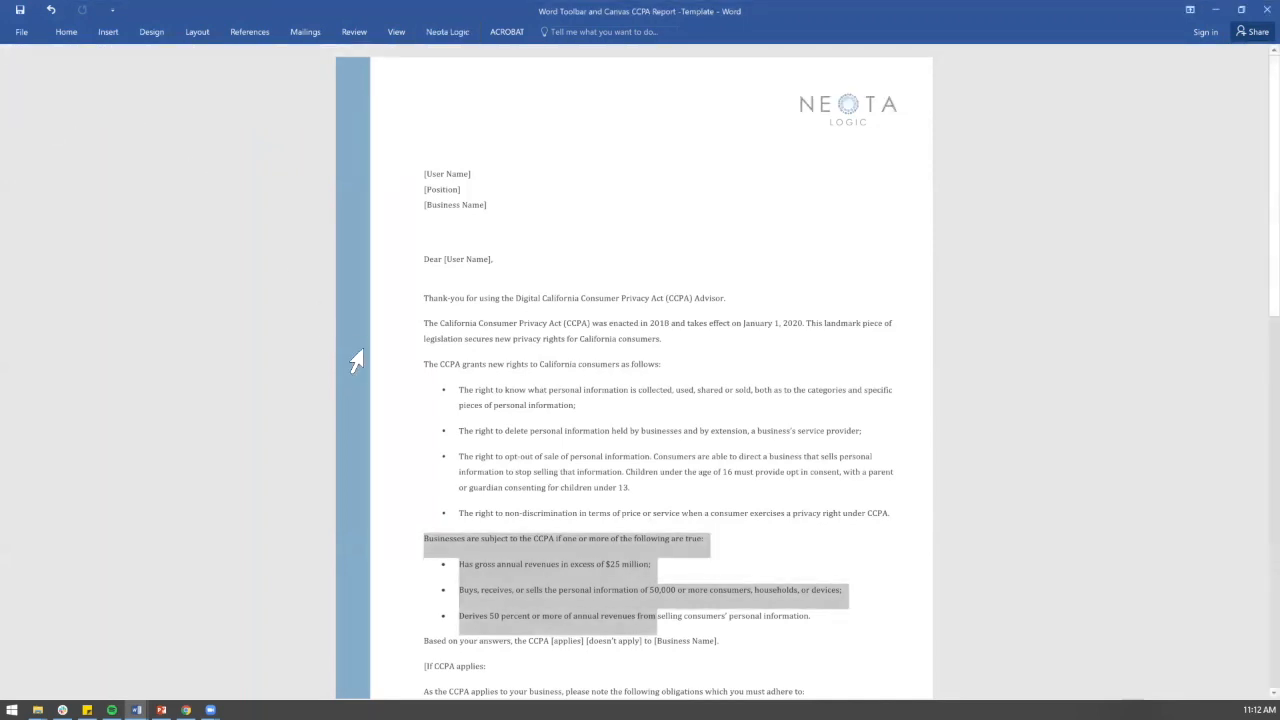
click(543, 366)
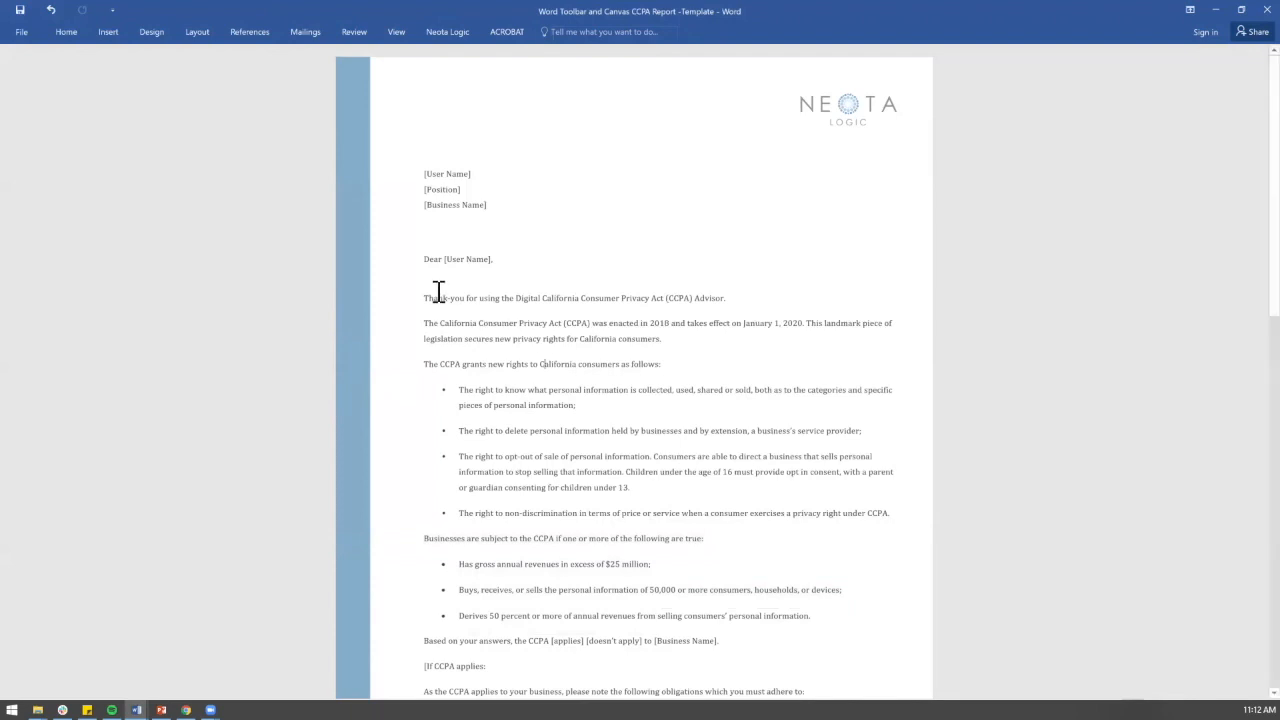
click(450, 31)
click(28, 88)
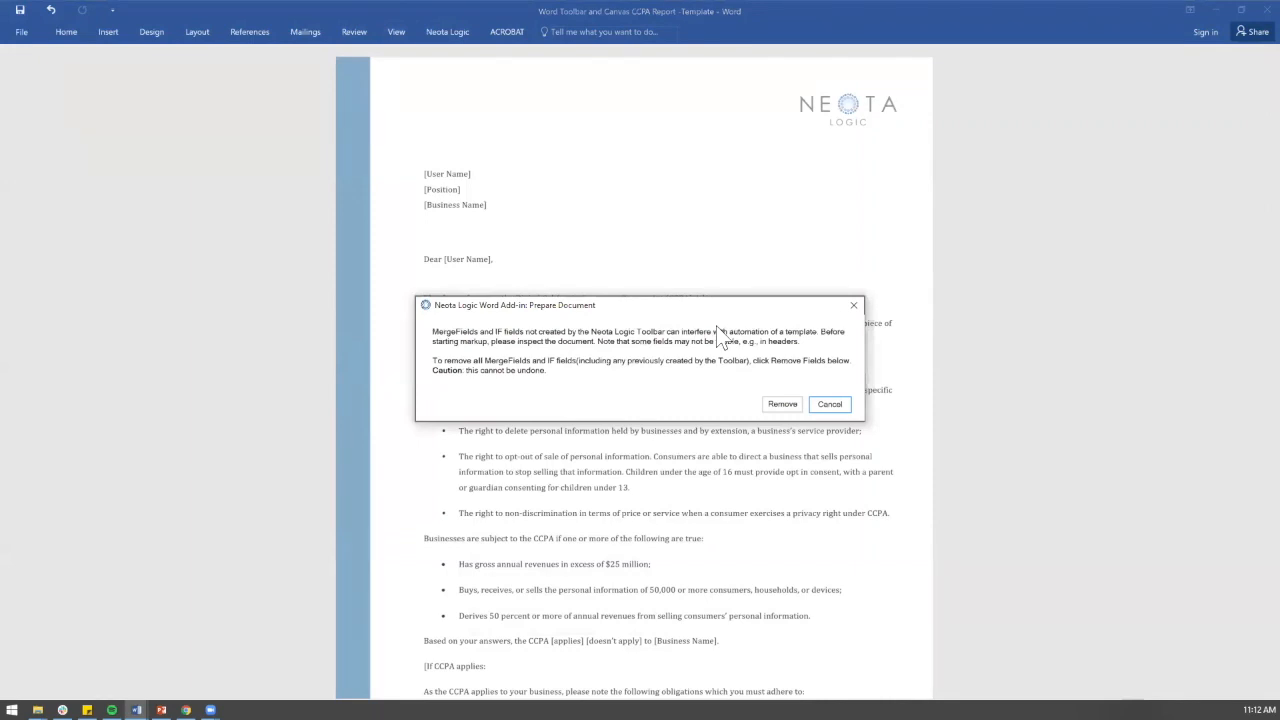
click(786, 404)
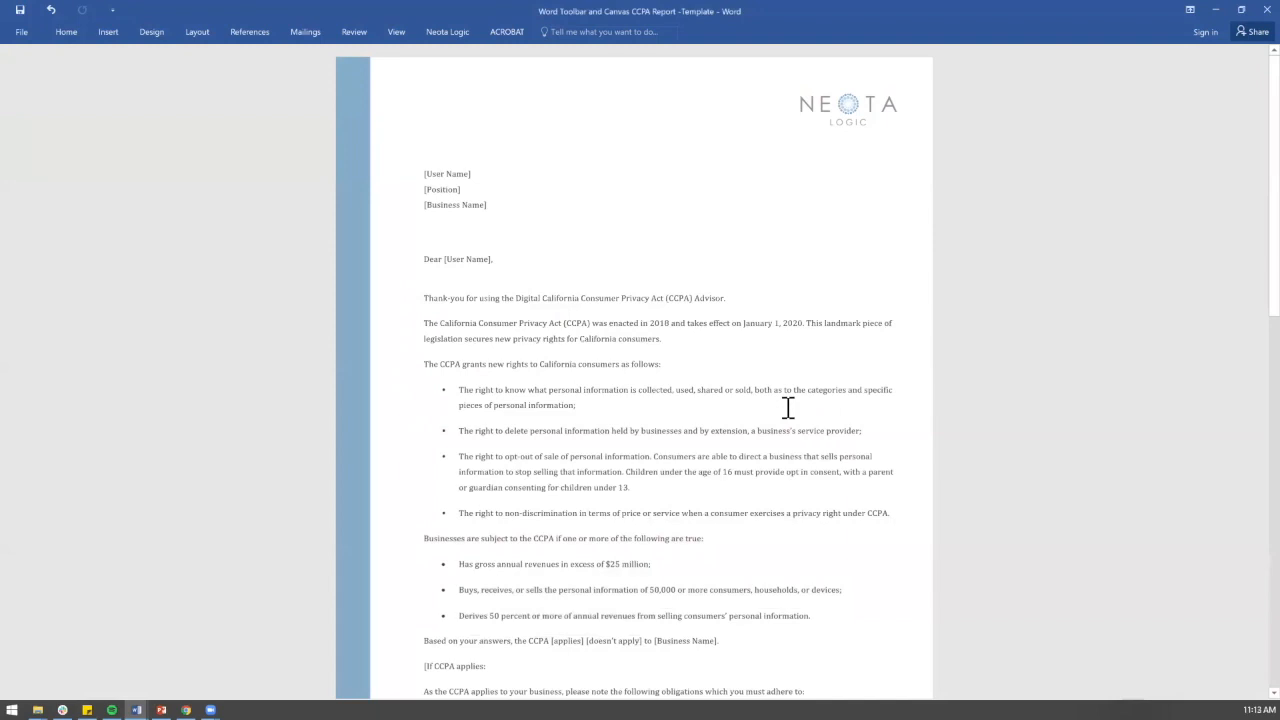
click(424, 30)
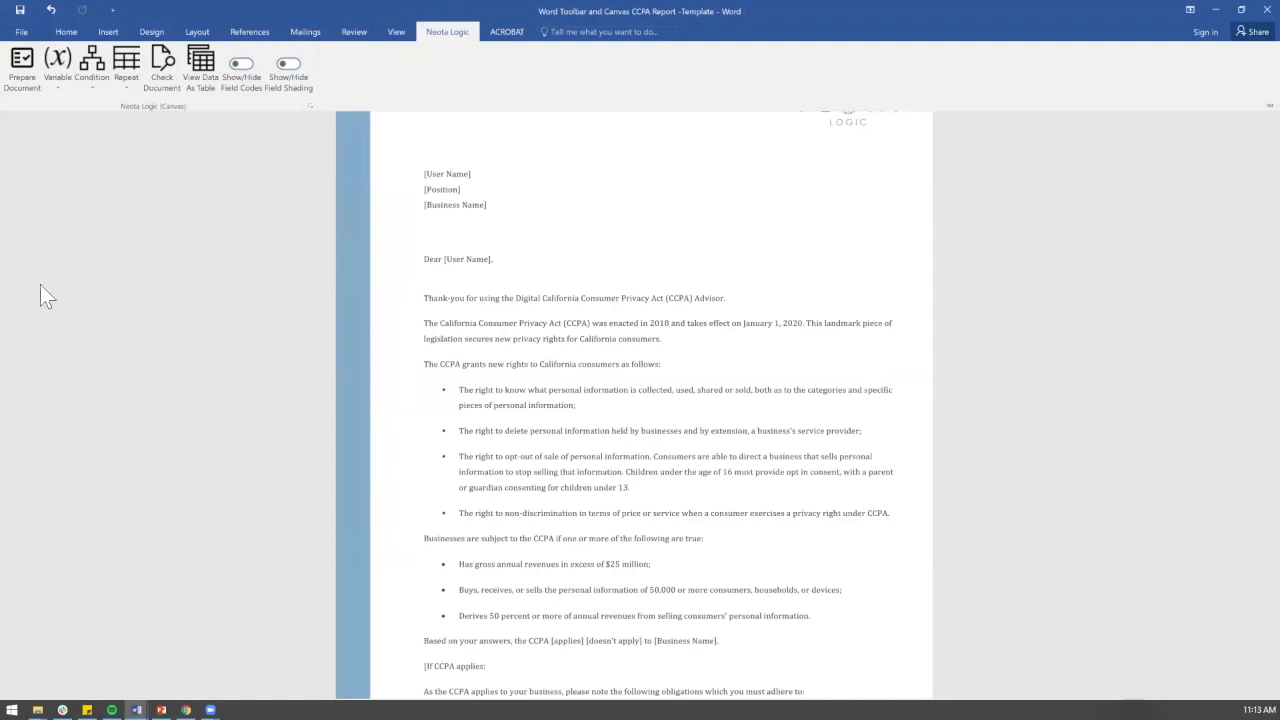
click(541, 364)
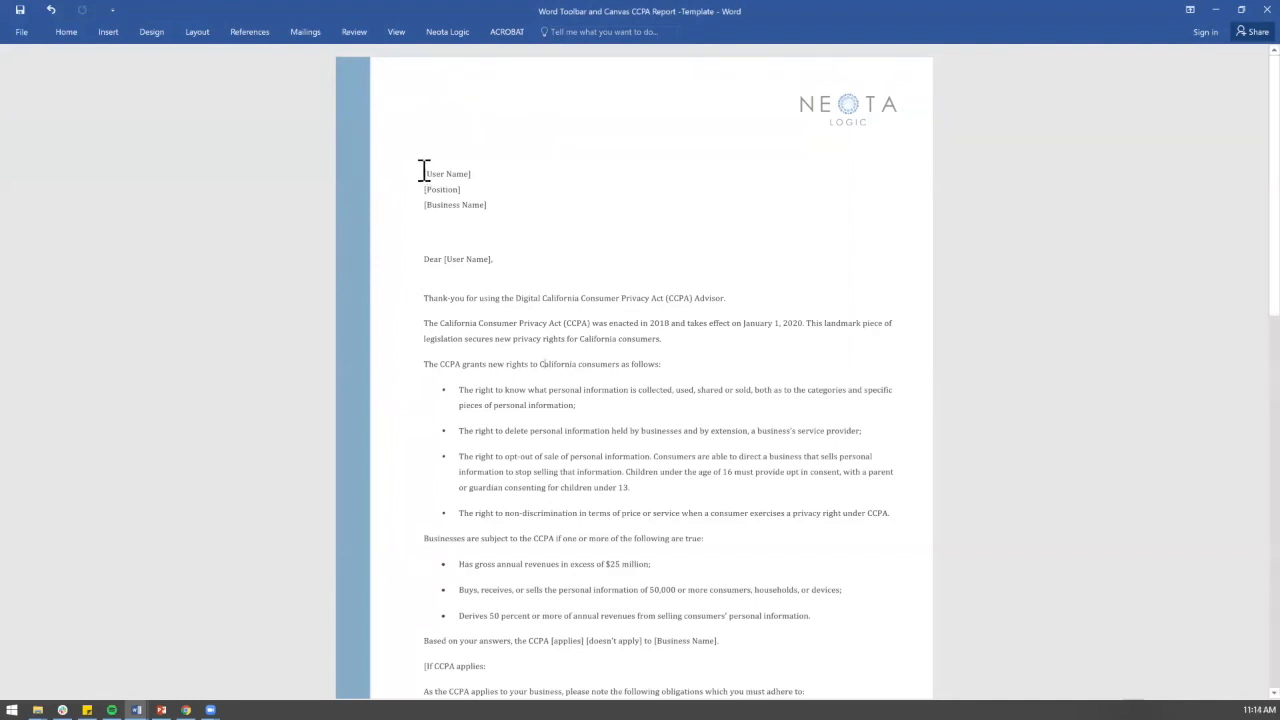
Step: Turn the [User Name] placeholder into a new 'User Name' variable at every occurrence
drag(425, 174, 471, 174)
click(460, 34)
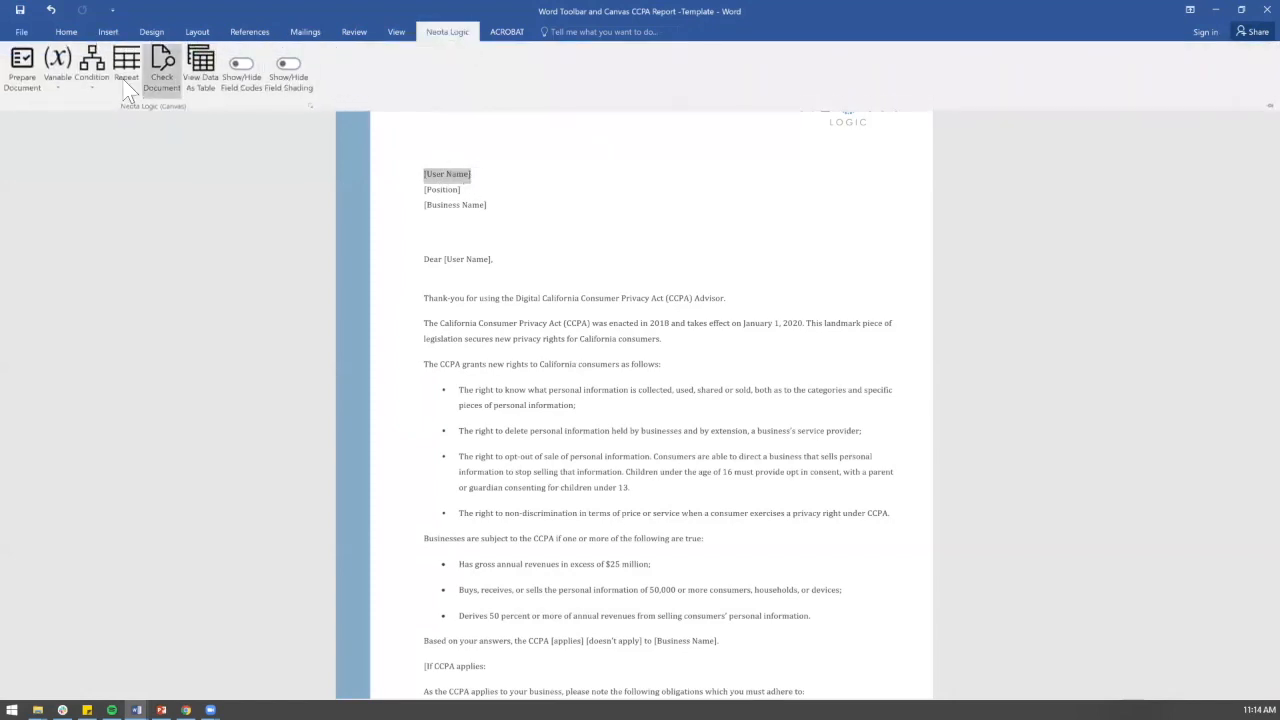
click(56, 85)
click(63, 109)
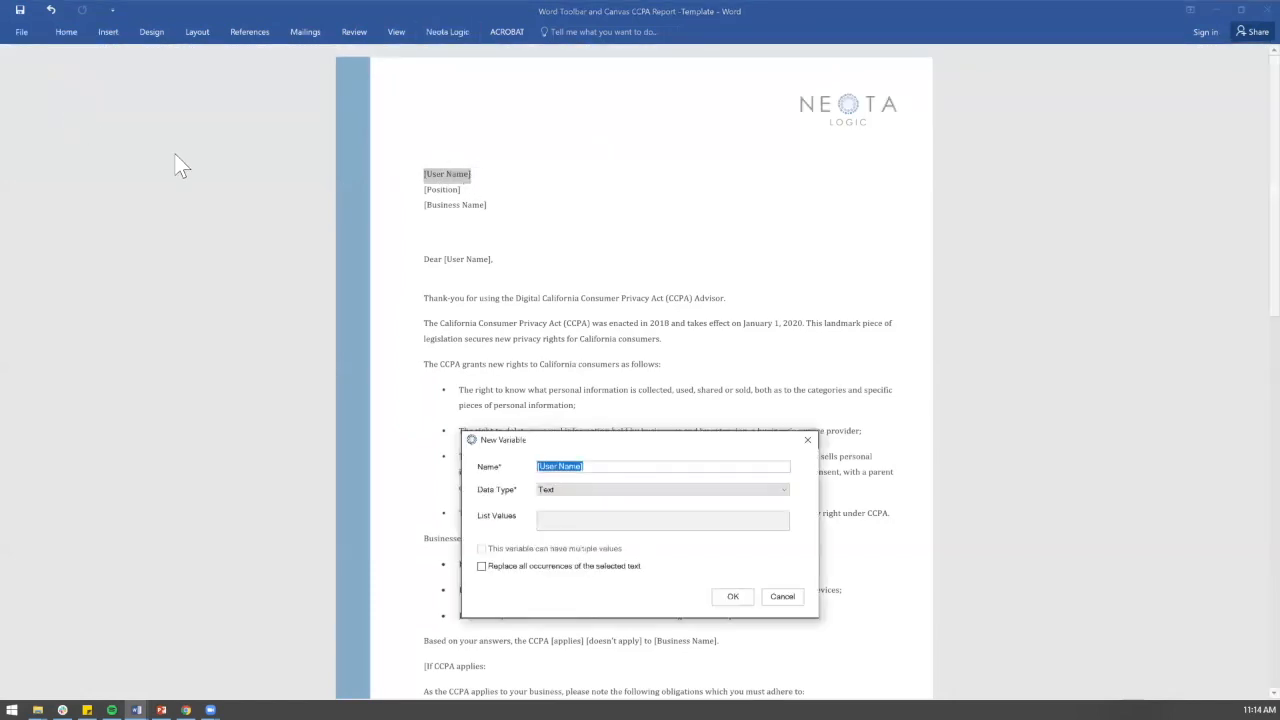
drag(625, 465, 476, 458)
text(User Name)
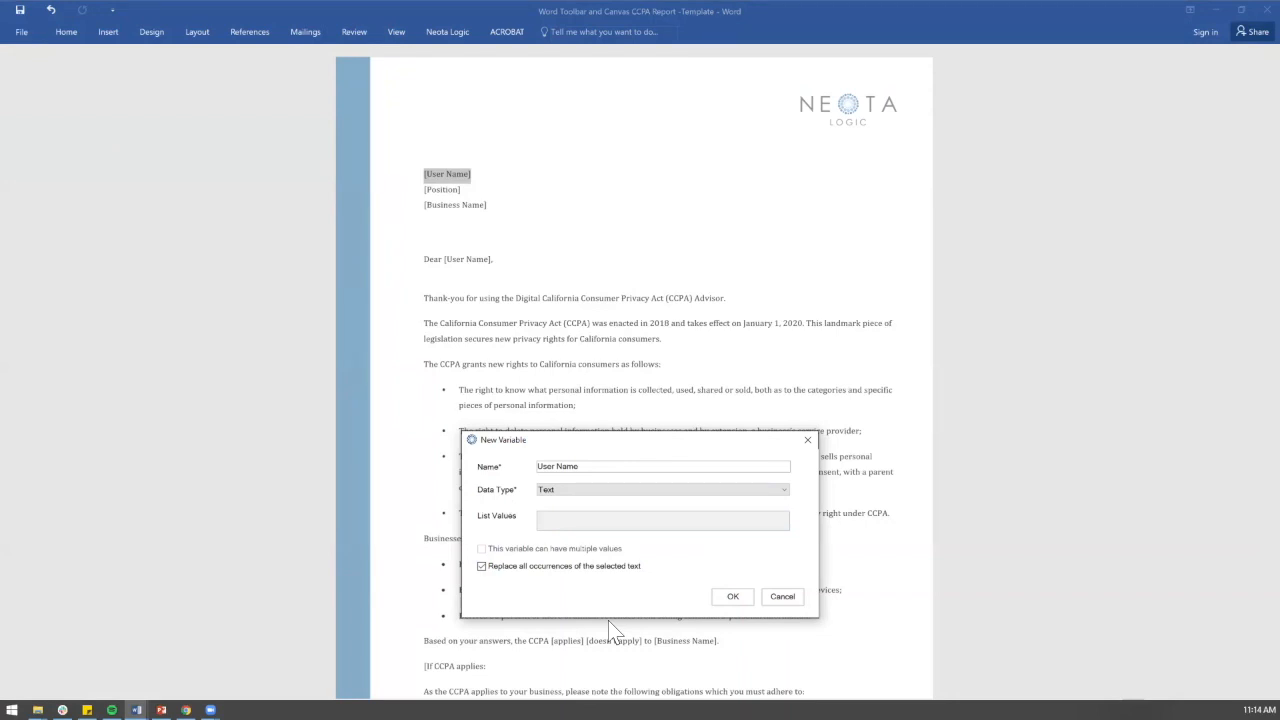
click(733, 597)
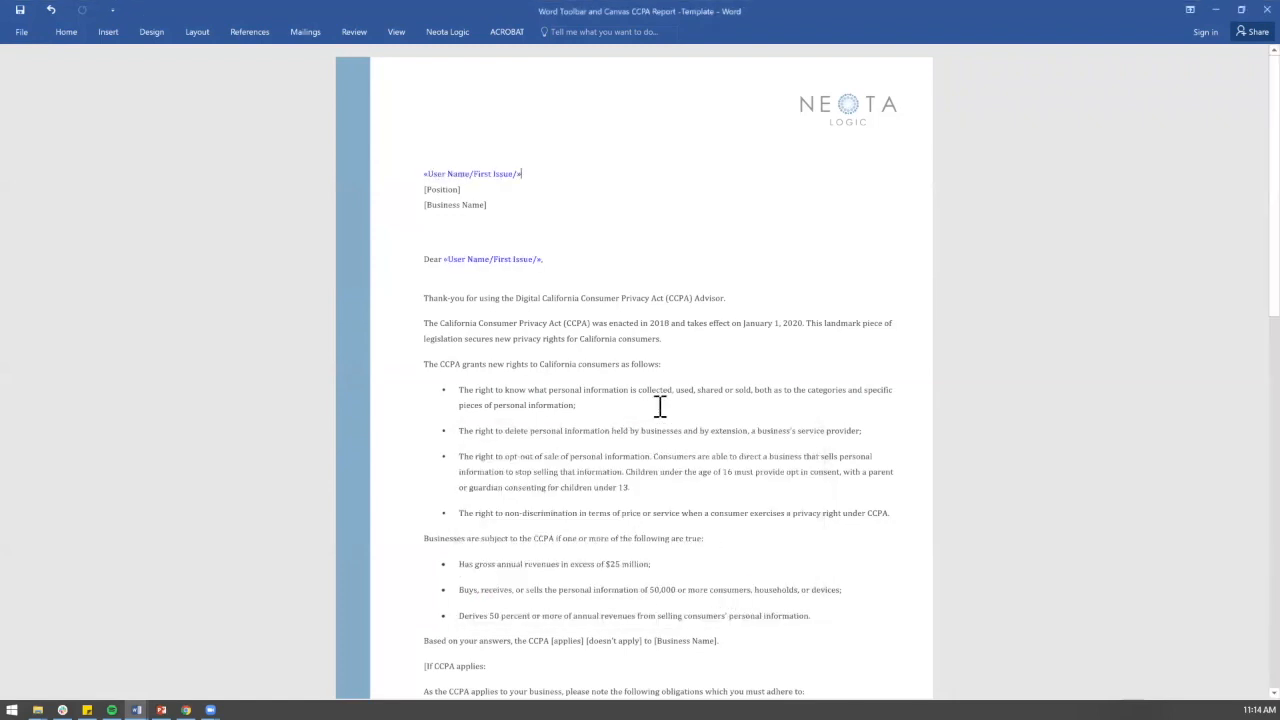
Step: Turn the [Position] placeholder into a new 'Position' variable
drag(424, 189, 454, 189)
click(447, 31)
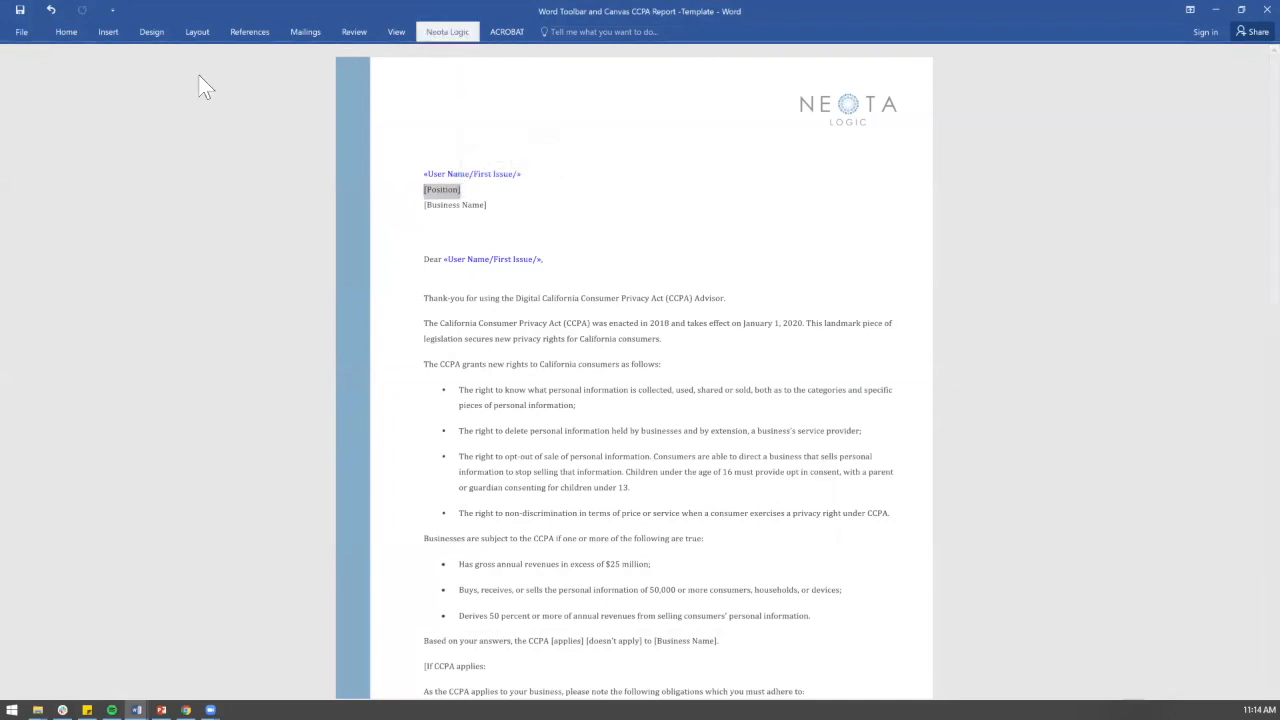
click(70, 90)
click(78, 112)
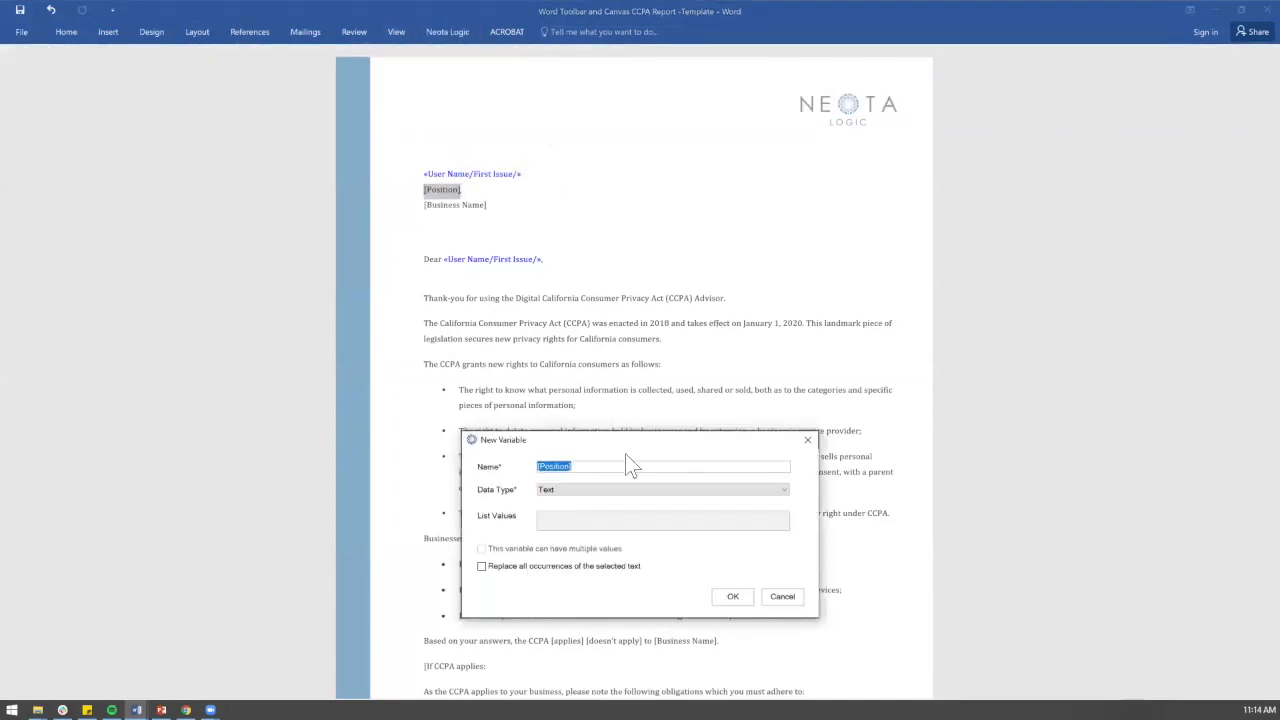
text(Position)
click(732, 596)
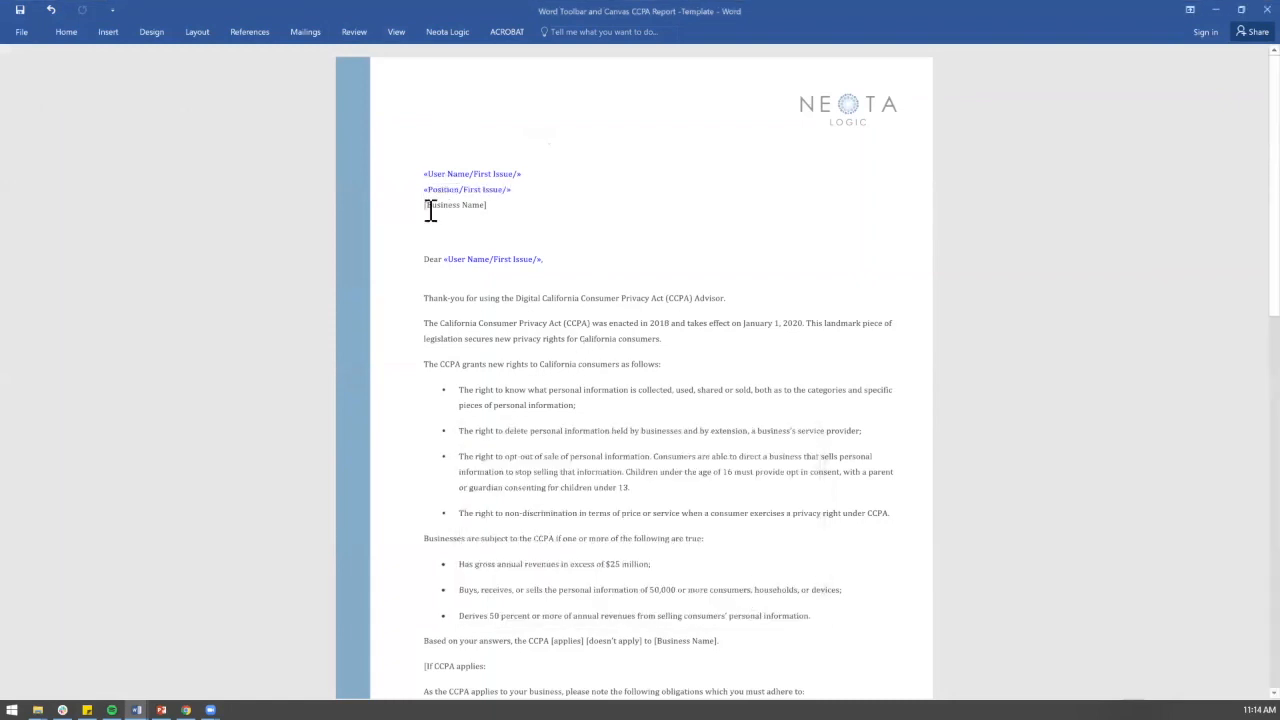
Step: Turn [Business Name] into a 'Business Name' variable, replacing all occurrences
drag(425, 205, 488, 207)
click(447, 31)
click(62, 87)
click(69, 108)
drag(620, 466, 422, 455)
text(Business Name)
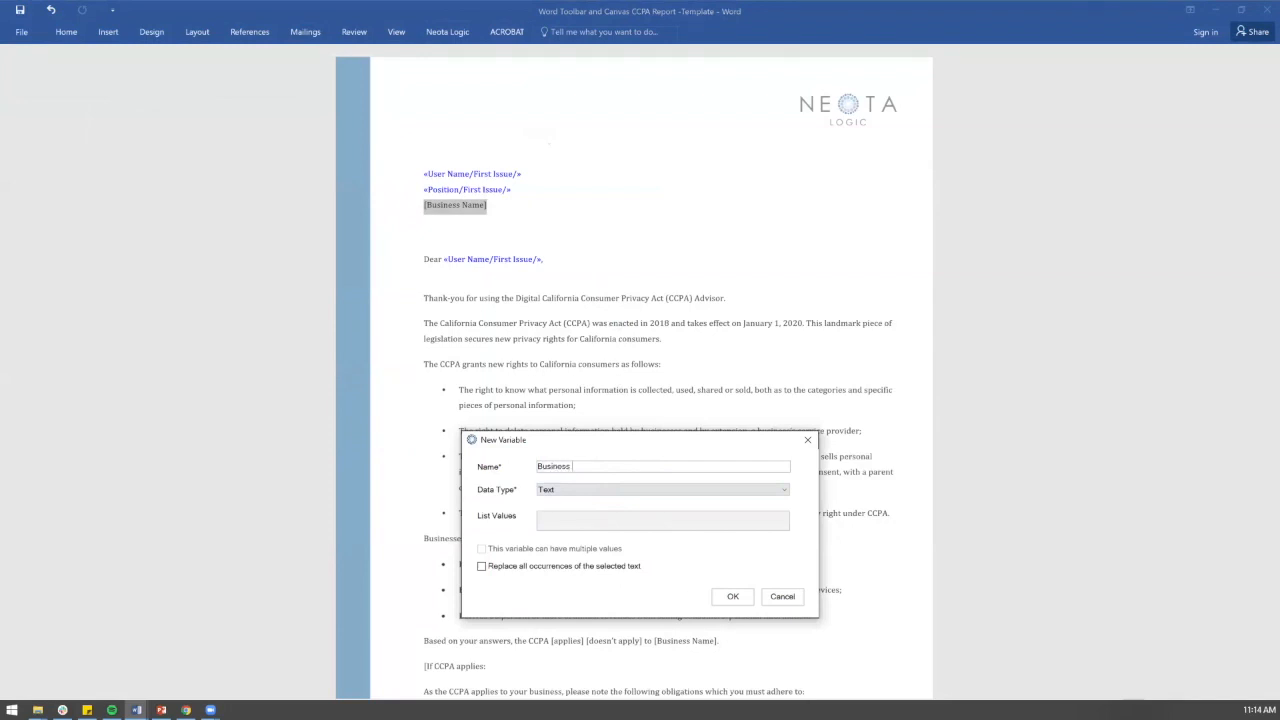
click(622, 567)
click(731, 596)
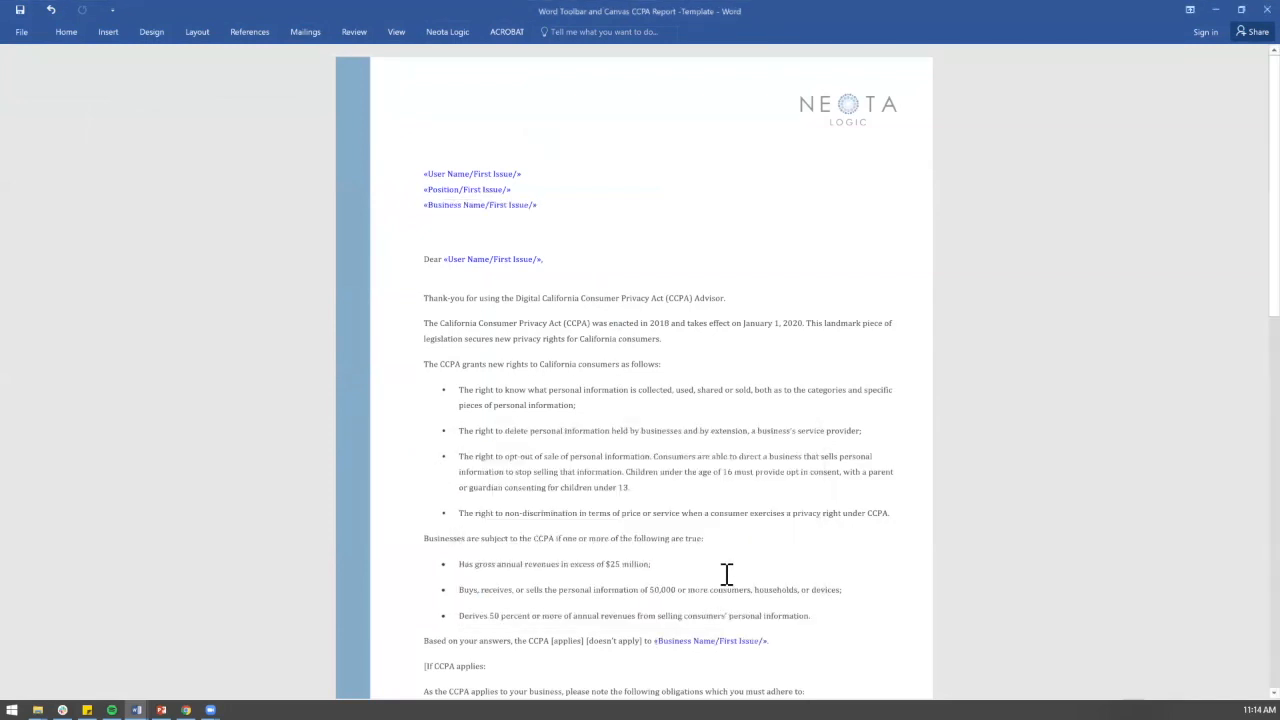
Step: Delete the brackets around 'applies' so the sentence reads 'applies [doesn't apply]'
scroll(632, 487, down, 5)
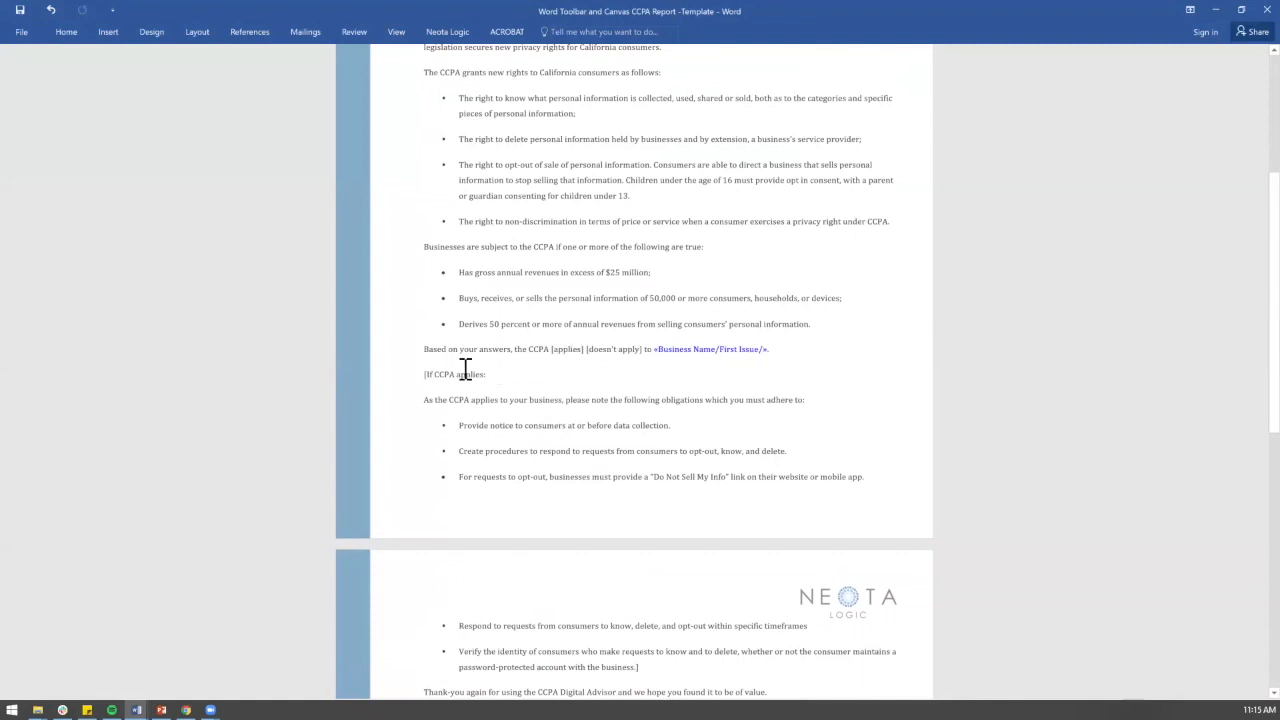
scroll(628, 625, down, 3)
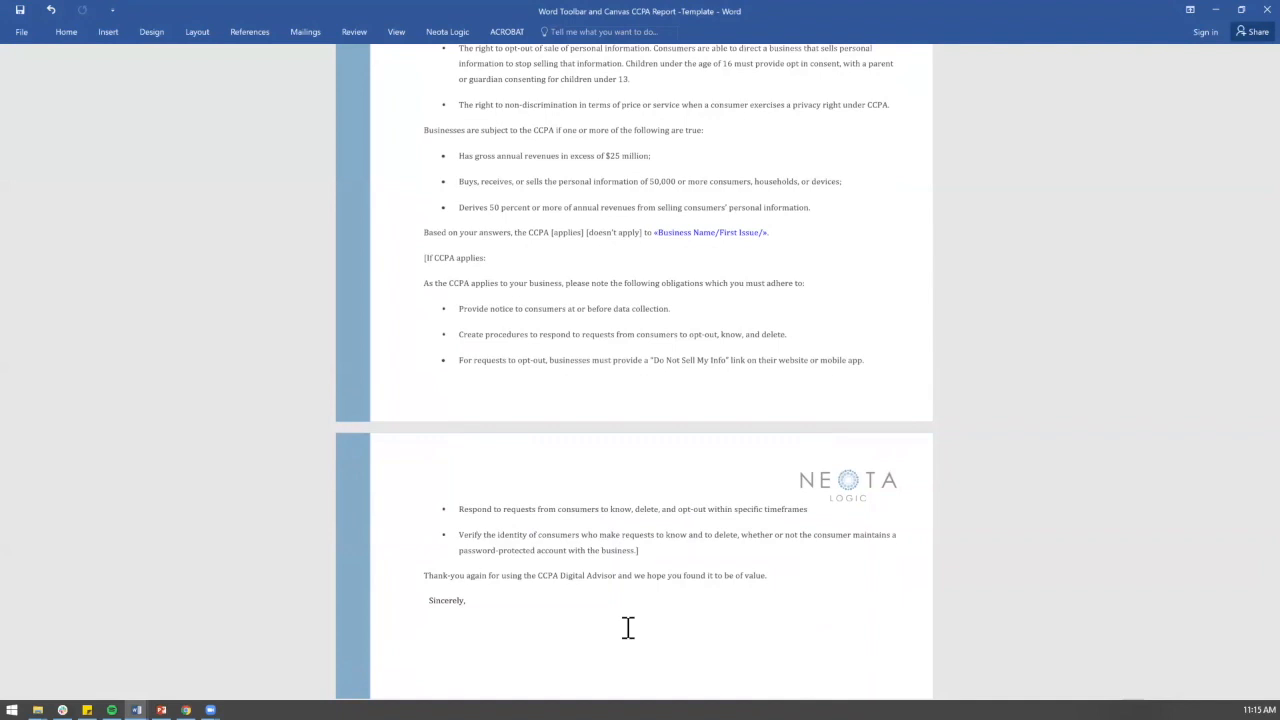
click(555, 232)
key(BackSpace)
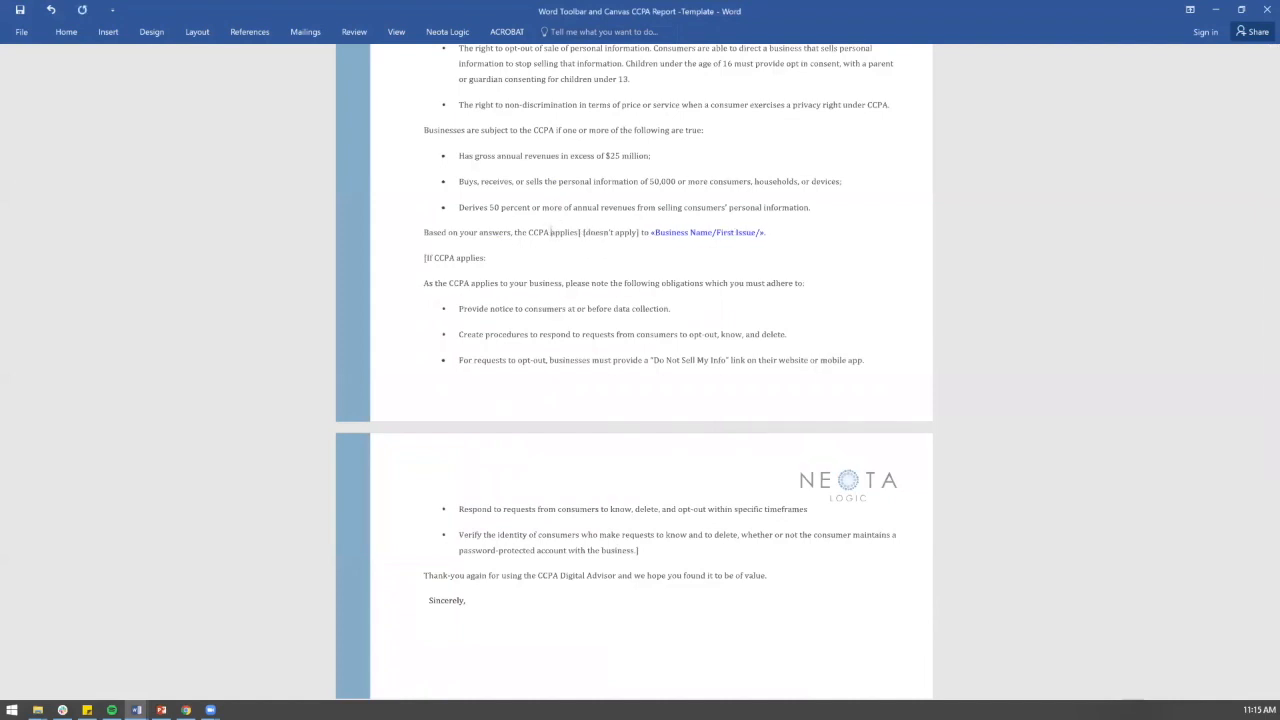
key(Right)
key(Right)
key(BackSpace)
Step: Start a new CCPA Applies condition on 'applies' and create the Yes/No variable CCPA Applies
drag(552, 235, 578, 235)
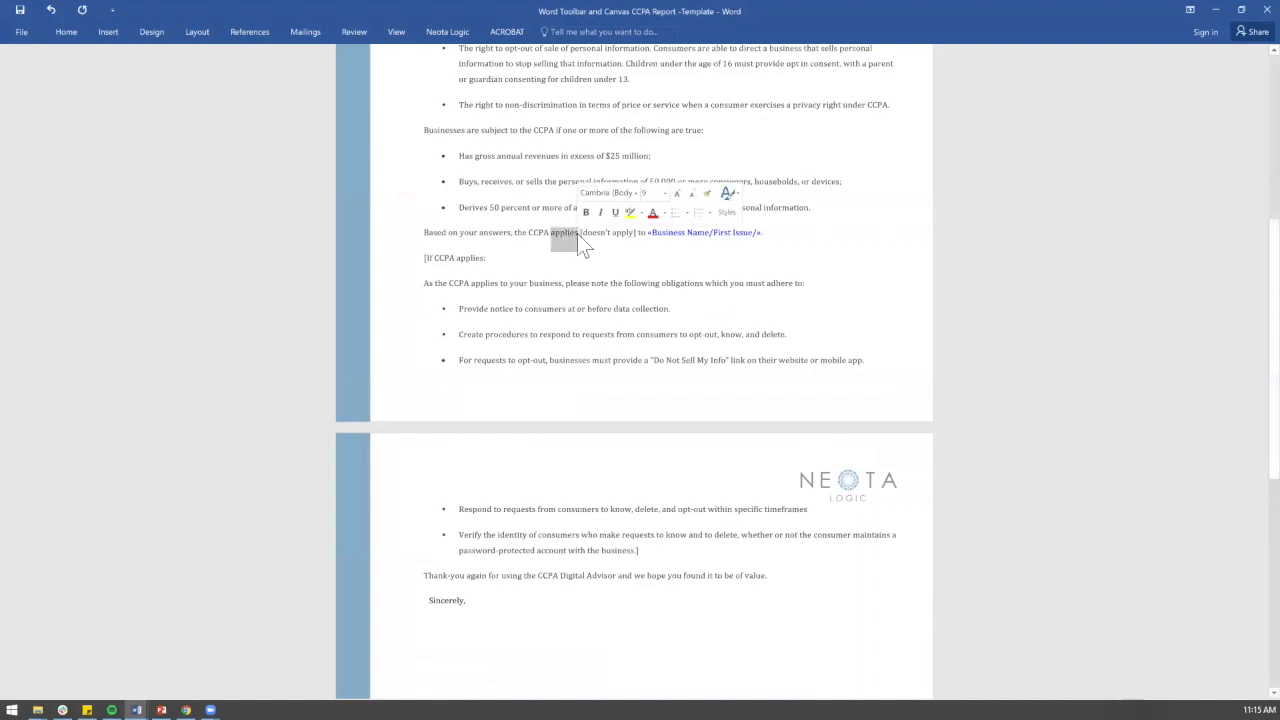
click(447, 31)
click(96, 90)
click(100, 118)
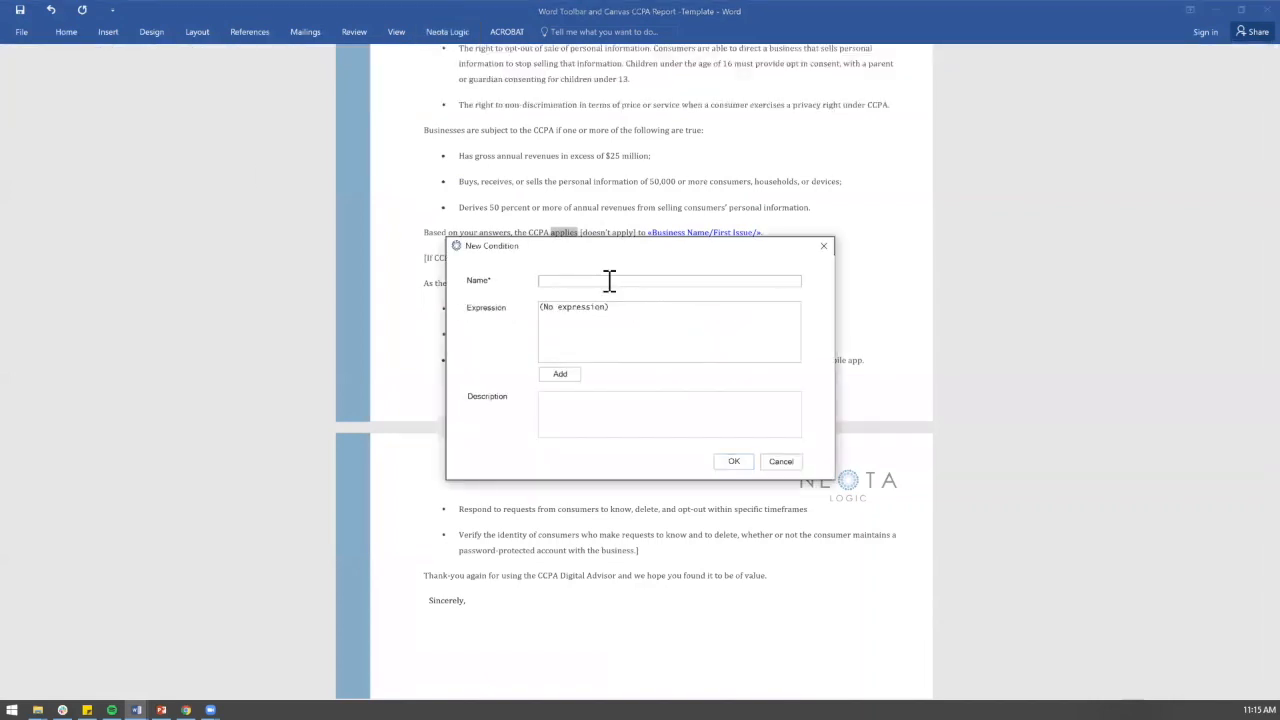
text(CCPA Applic)
text(s)
click(572, 379)
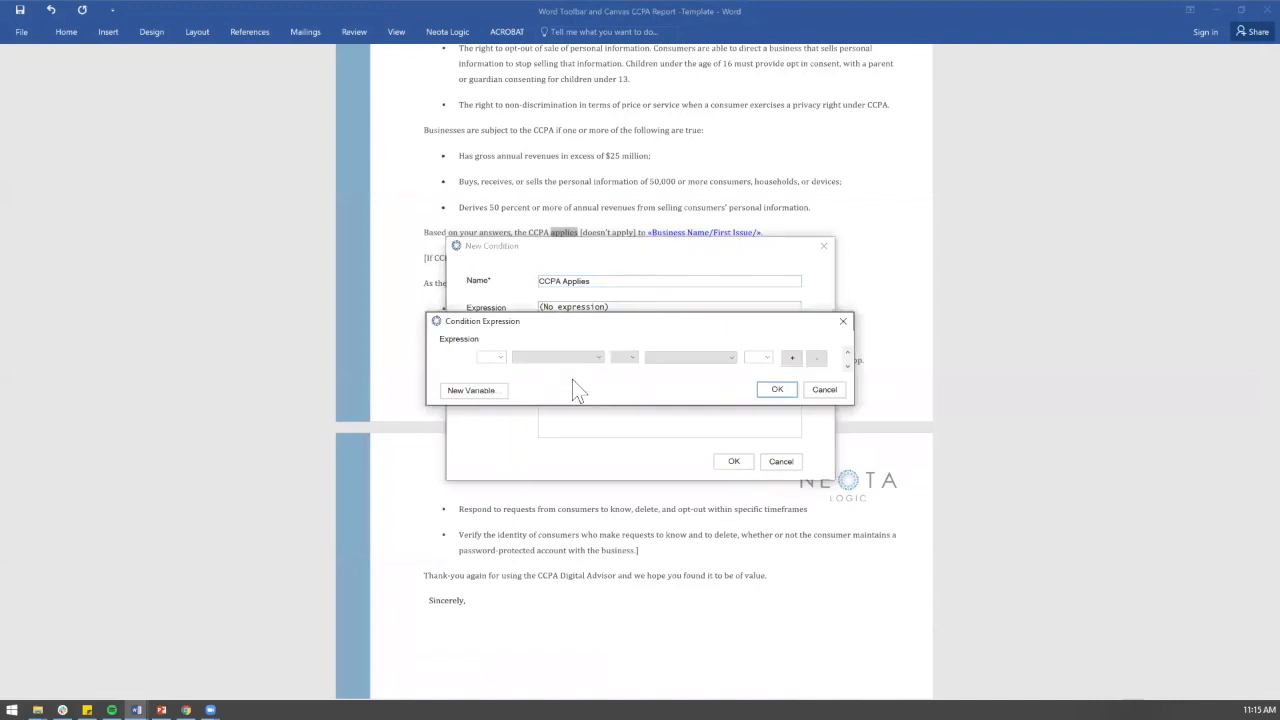
click(481, 390)
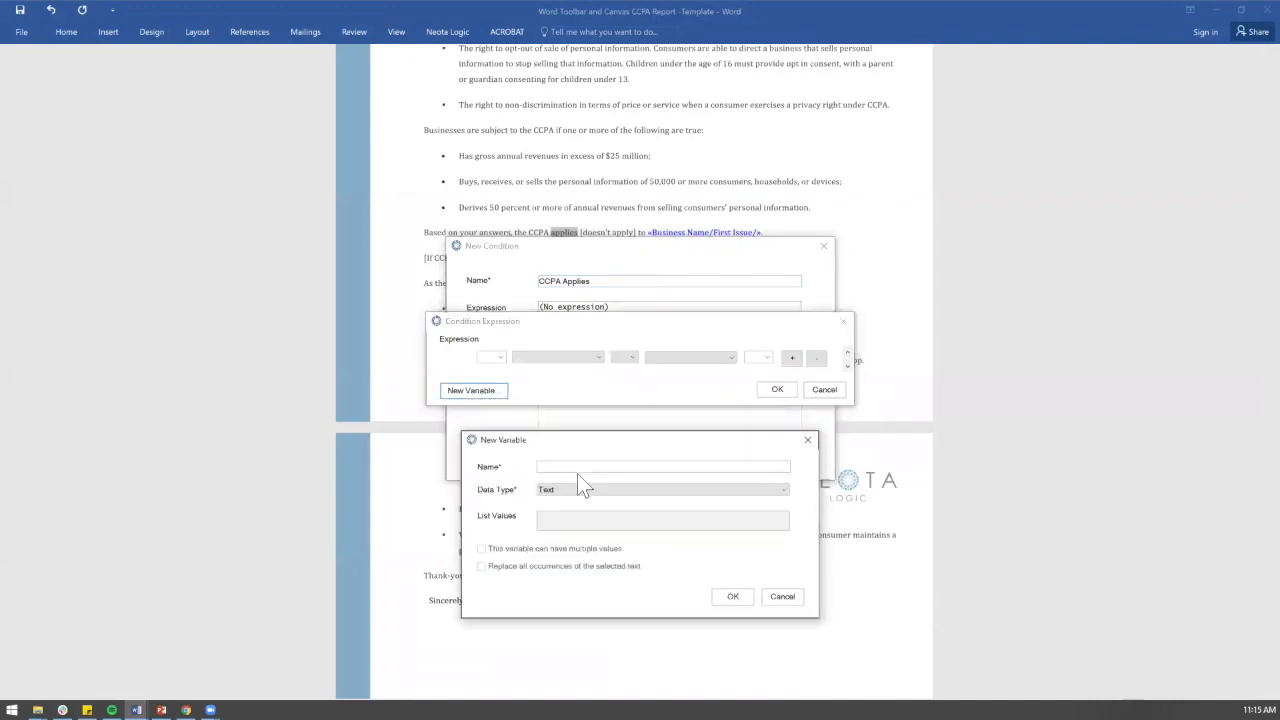
text(CCPA Applies)
click(614, 495)
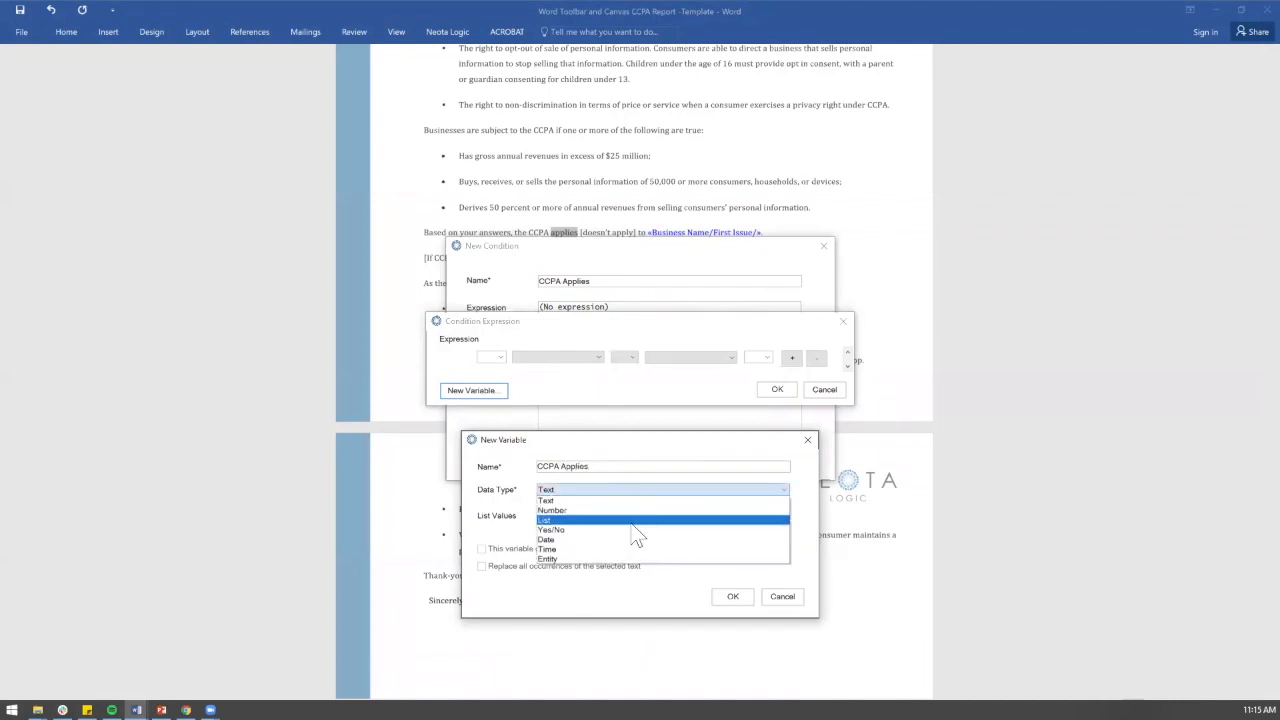
click(627, 527)
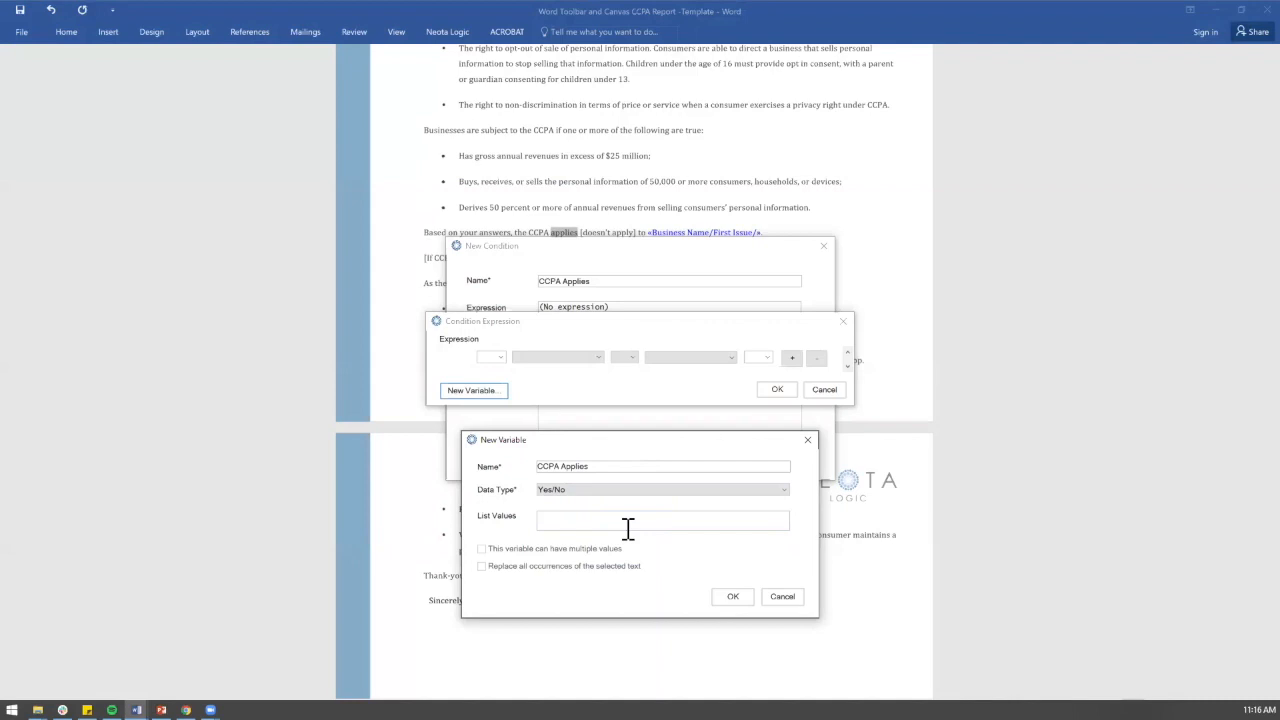
click(732, 596)
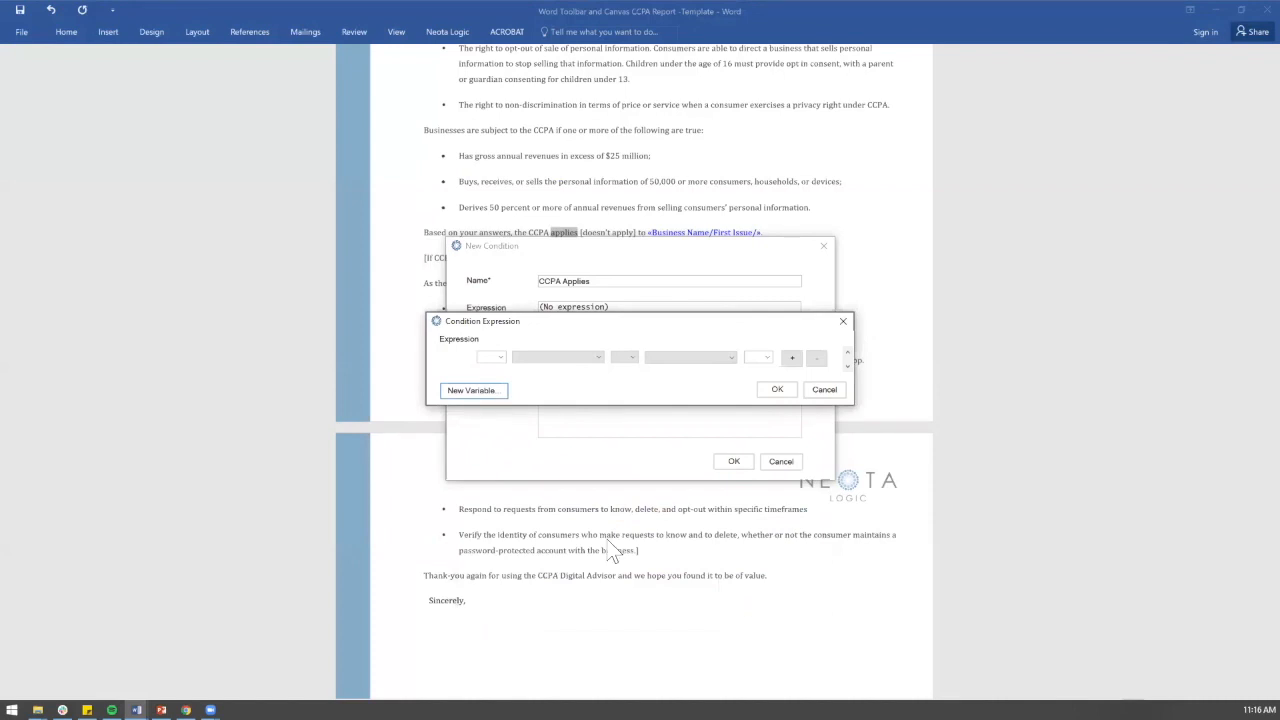
Step: Set the condition expression to CCPA Applies/First Issue/ == Yes and save it
click(545, 357)
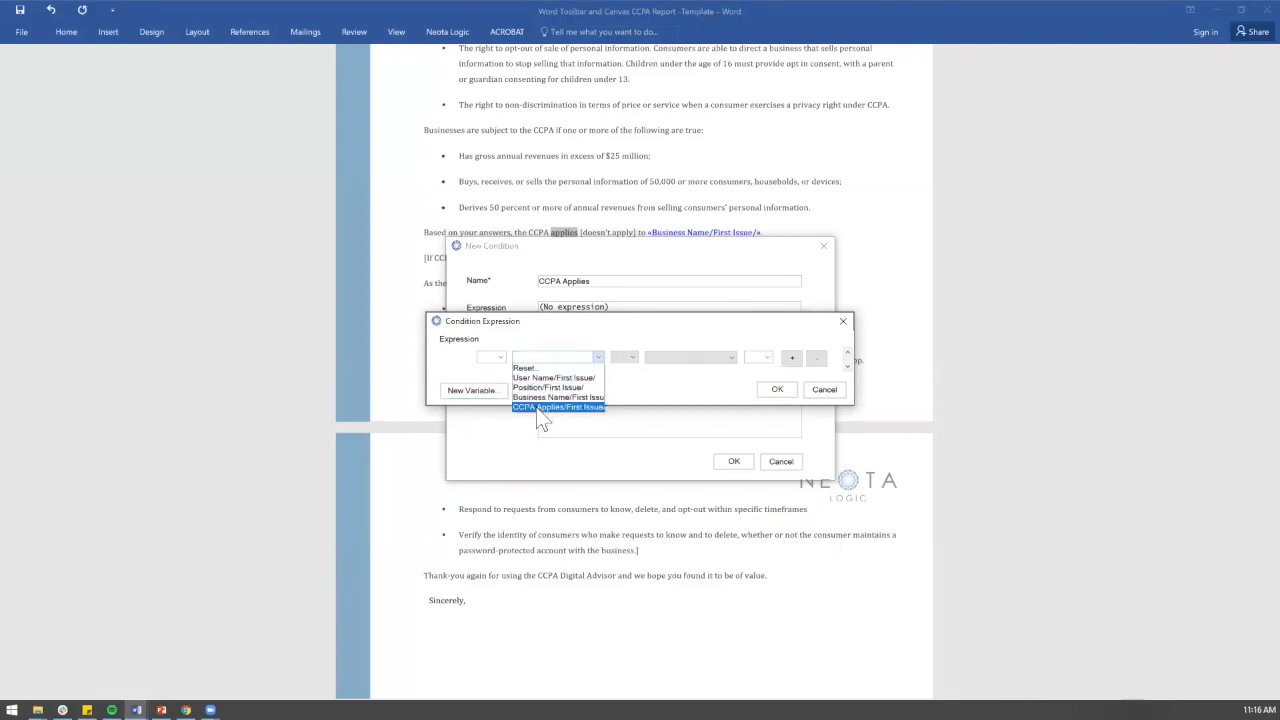
click(556, 407)
click(628, 361)
click(628, 360)
click(622, 371)
click(728, 358)
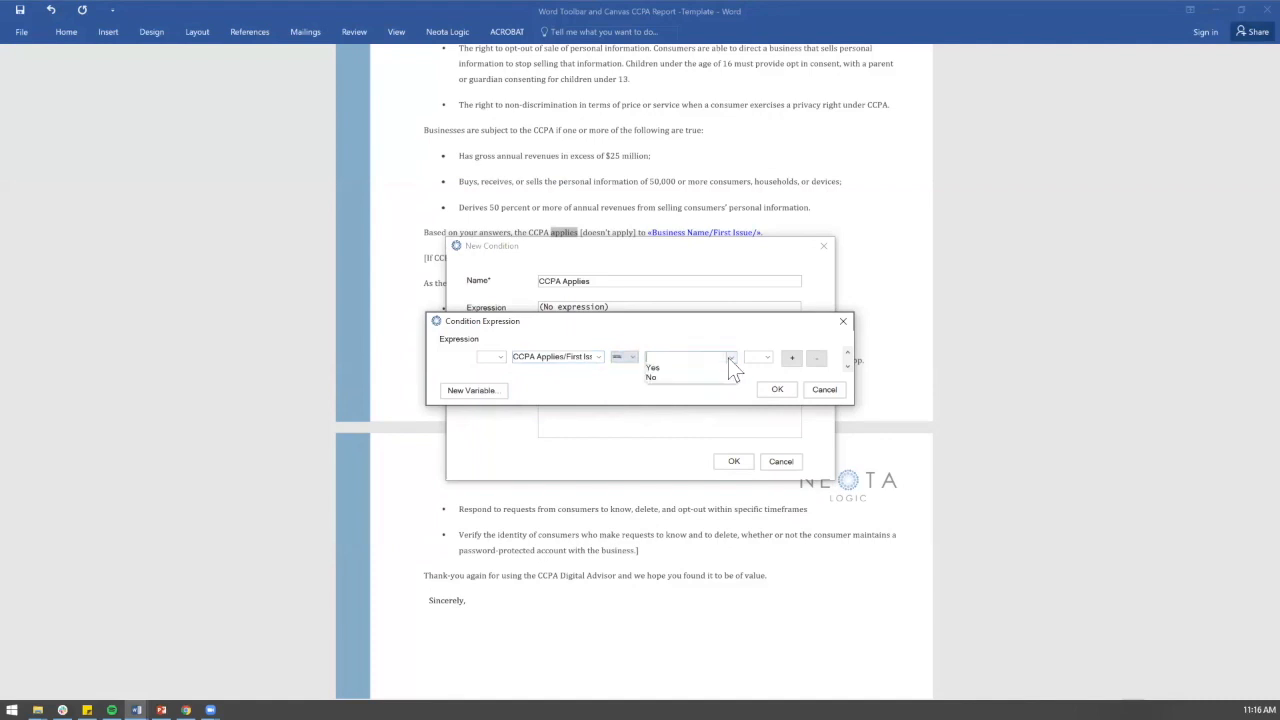
click(722, 366)
click(772, 390)
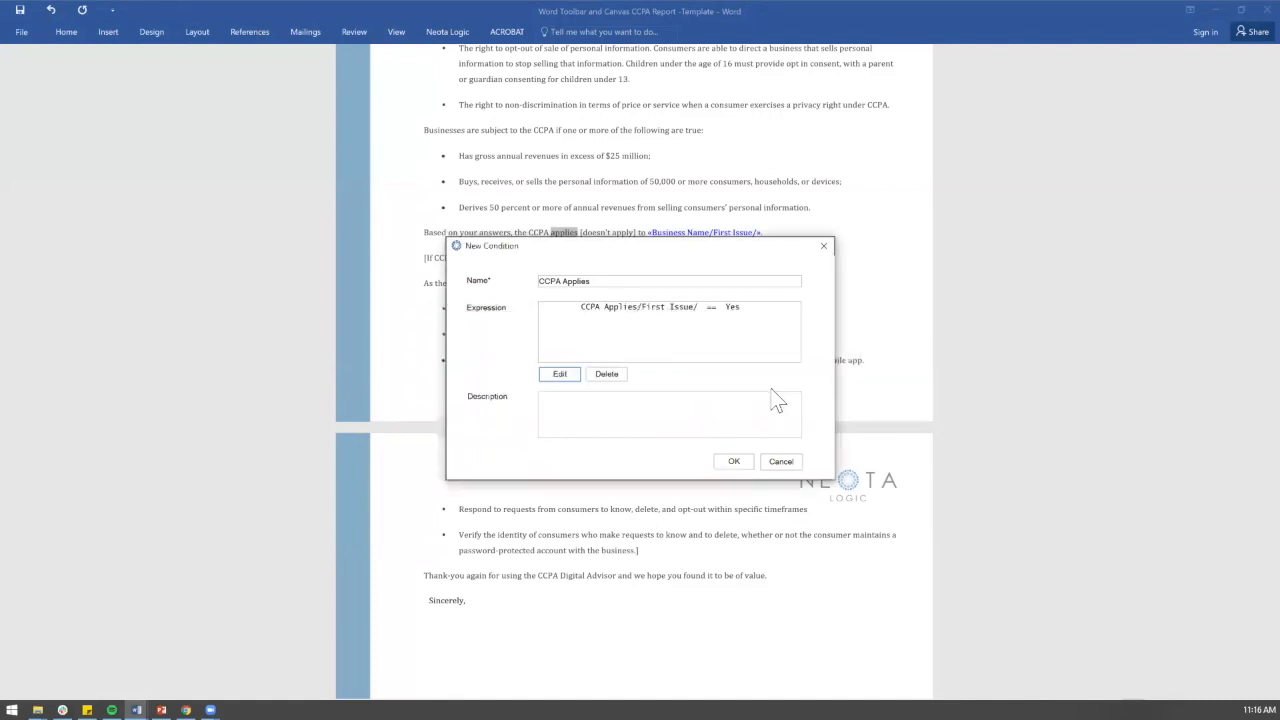
click(735, 461)
Step: Remove the extra space before 'to' and select the words 'doesn't apply'
scroll(720, 402, down, 4)
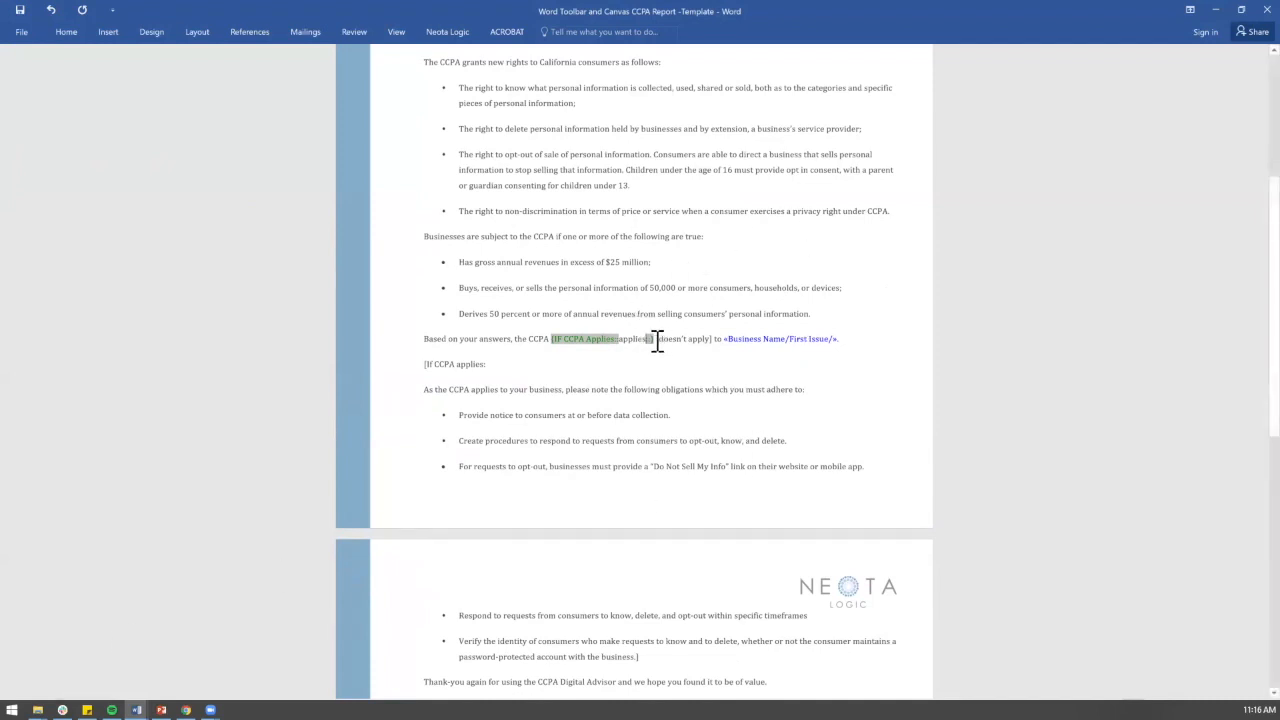
click(709, 341)
key(BackSpace)
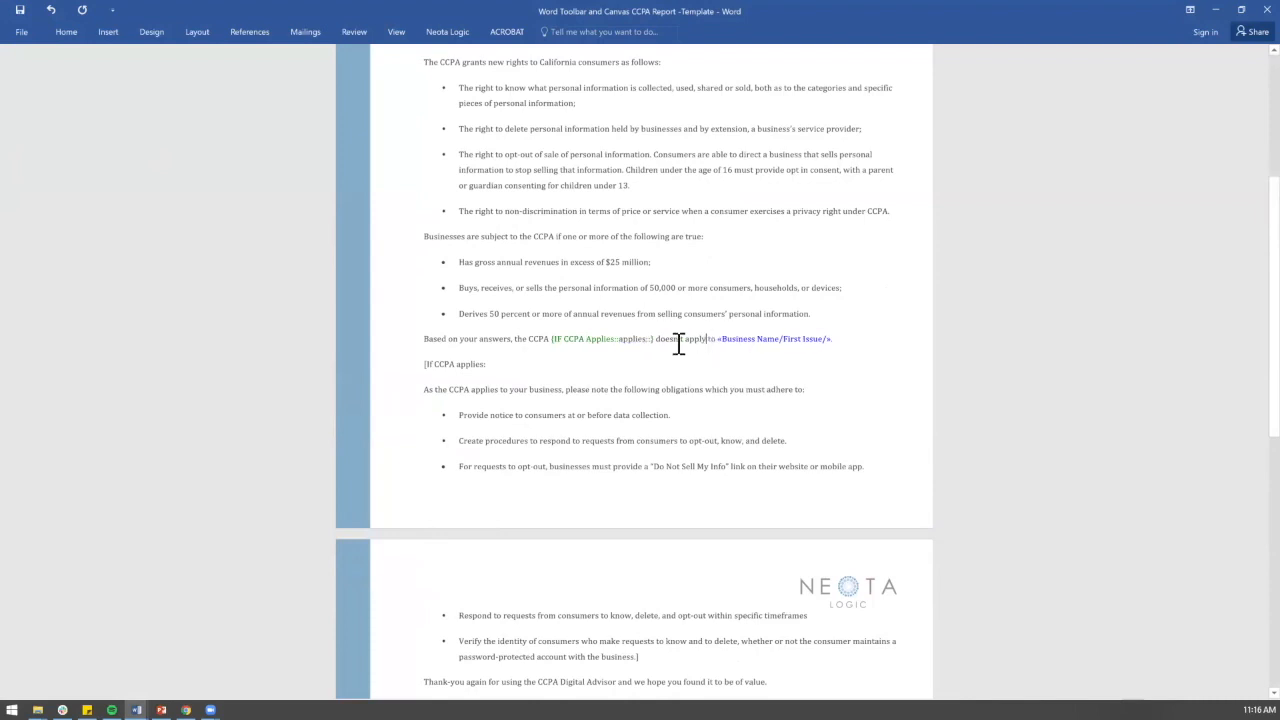
drag(655, 341, 707, 343)
click(464, 37)
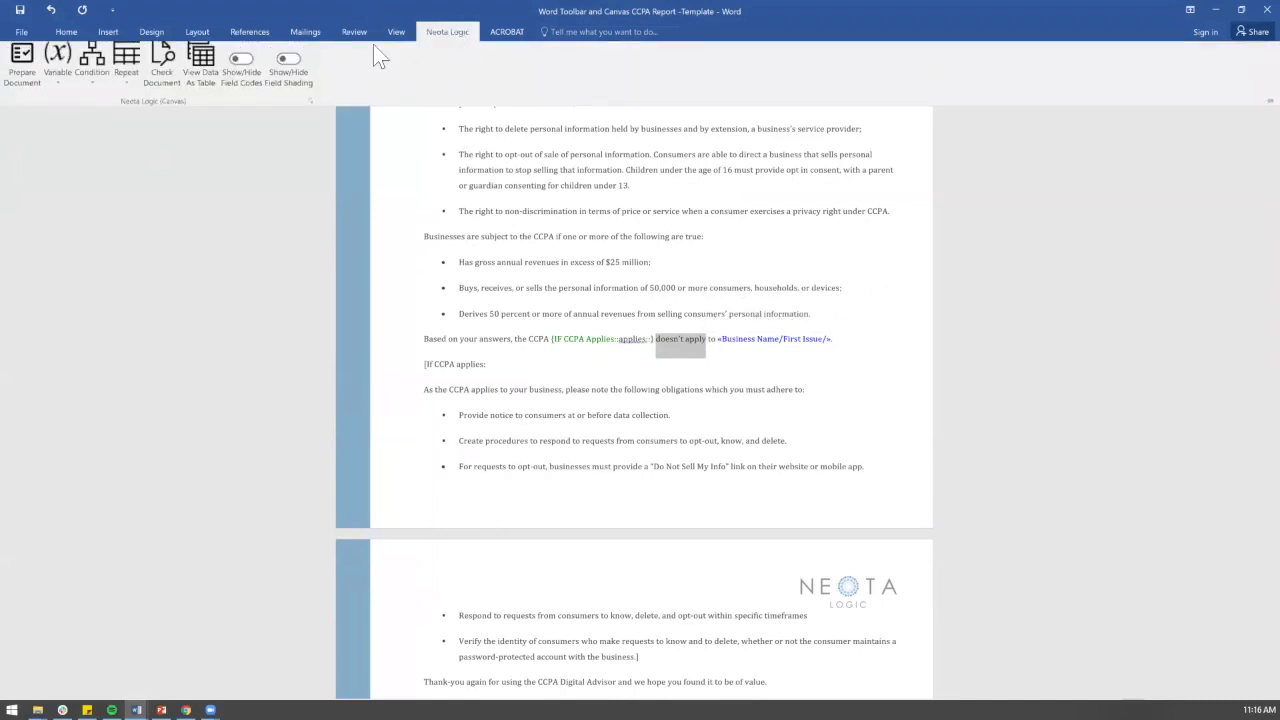
Step: Create condition 'CCPA doesnt apply' on 'doesn't apply' testing CCPA Applies/First Issue/ == No
click(101, 84)
click(100, 108)
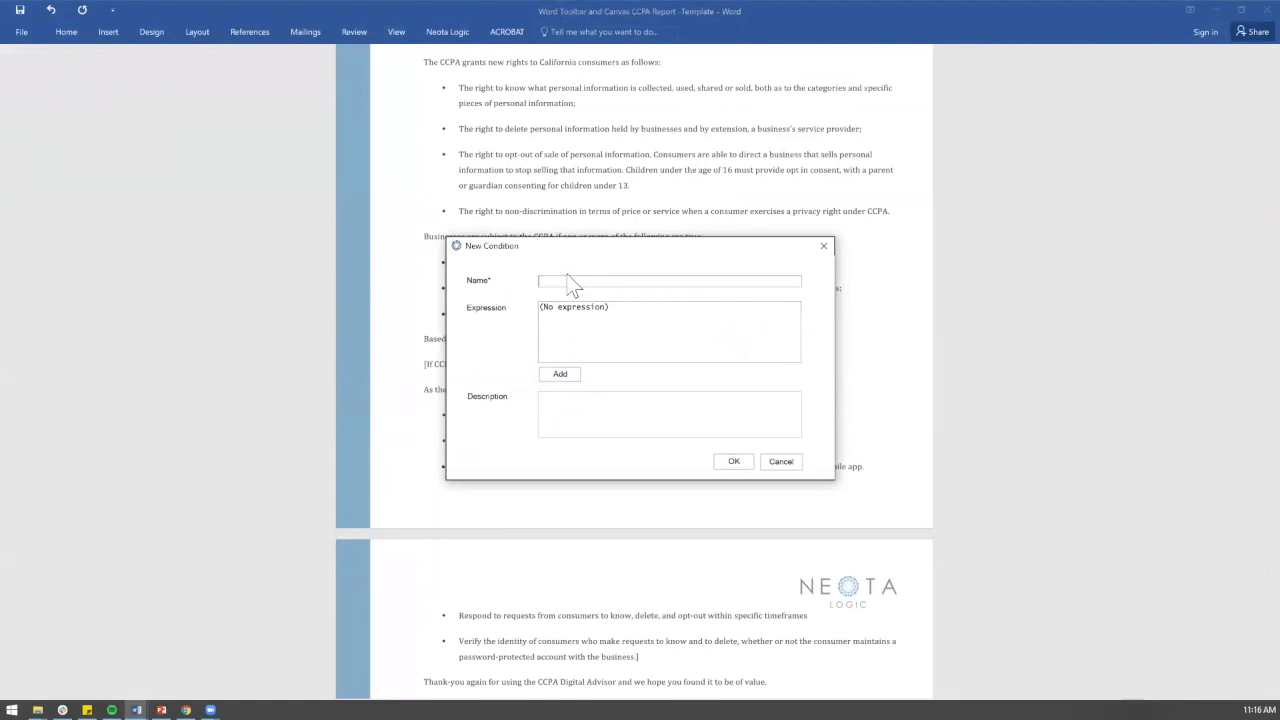
text(CCPA doesnt apply)
click(563, 375)
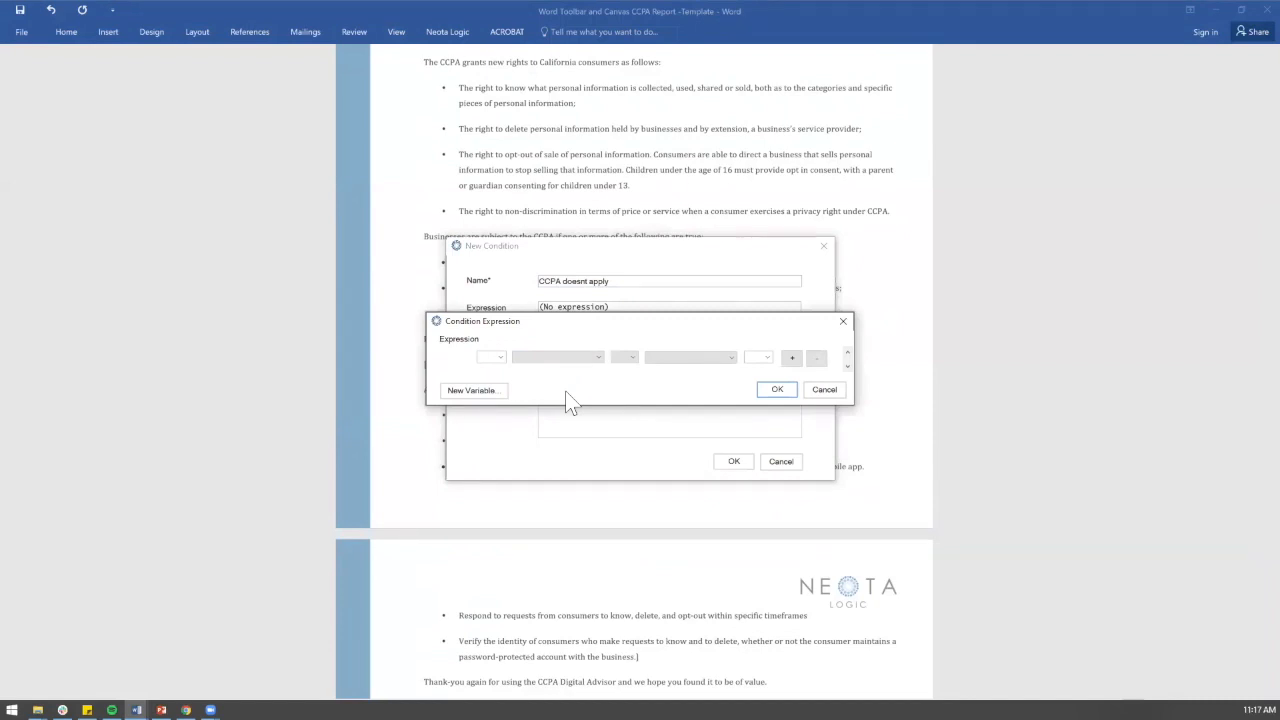
click(545, 357)
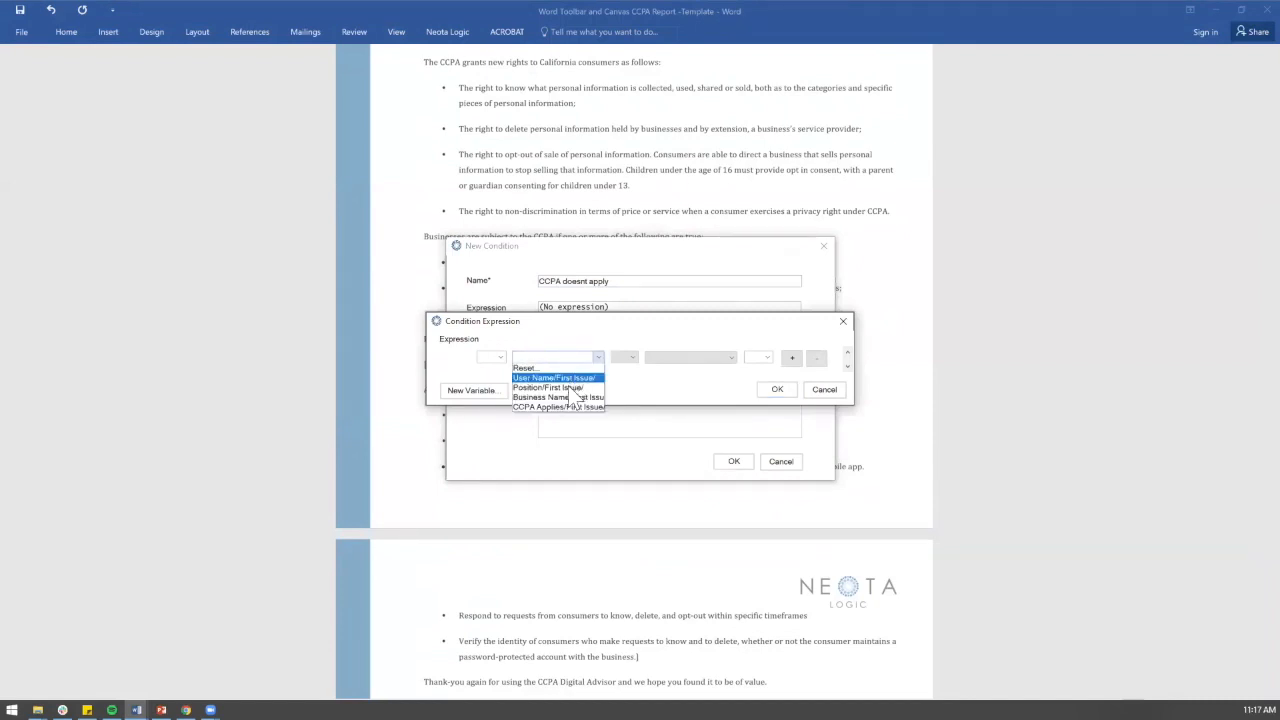
click(565, 406)
click(685, 357)
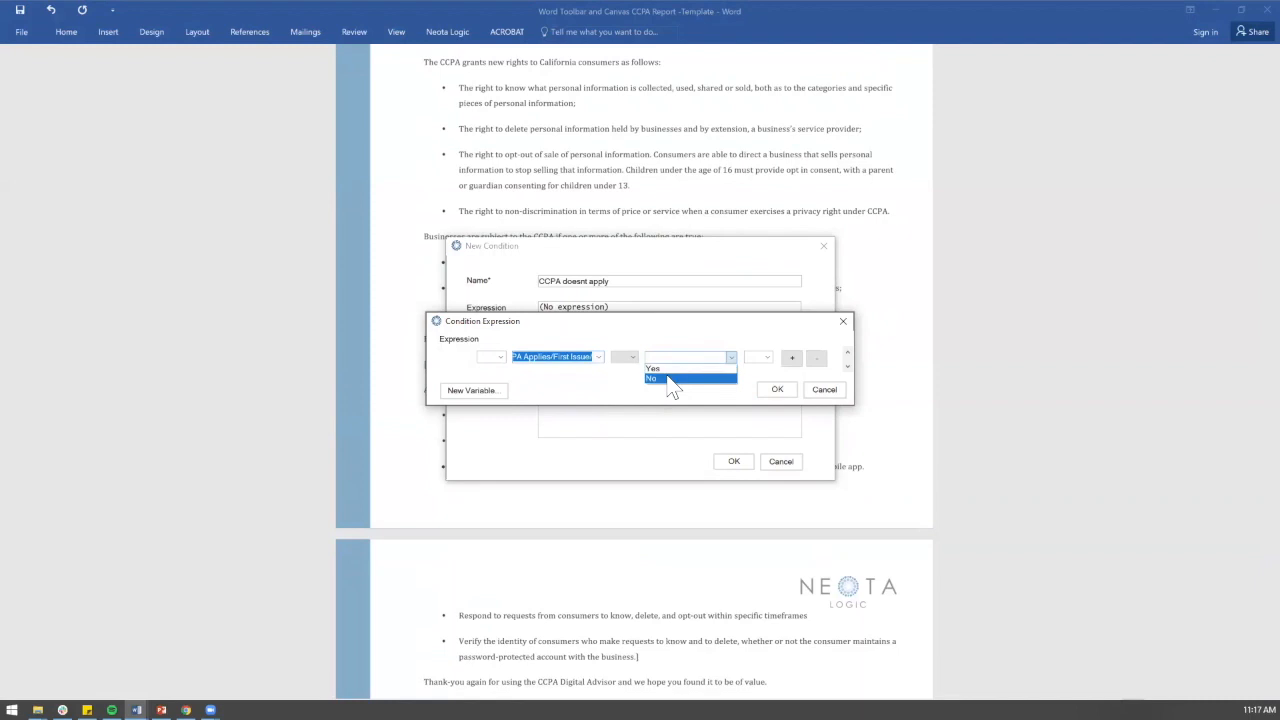
click(669, 380)
click(630, 357)
click(628, 368)
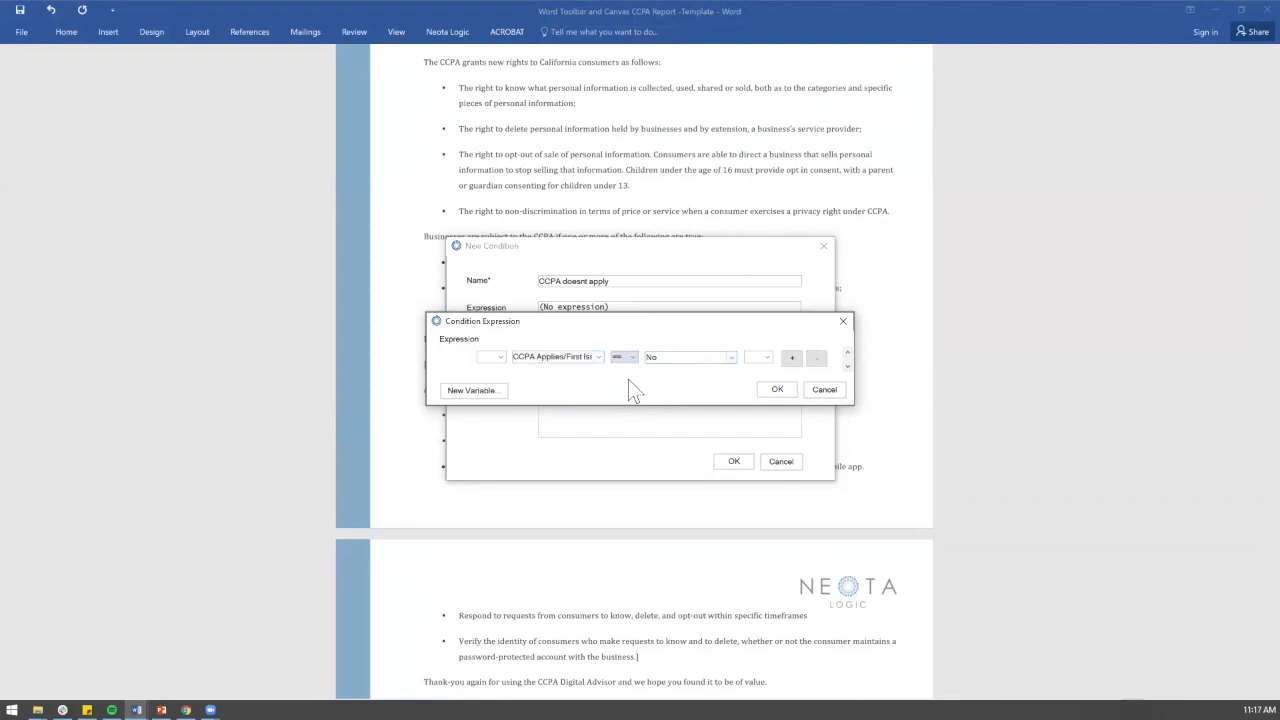
click(786, 390)
click(731, 462)
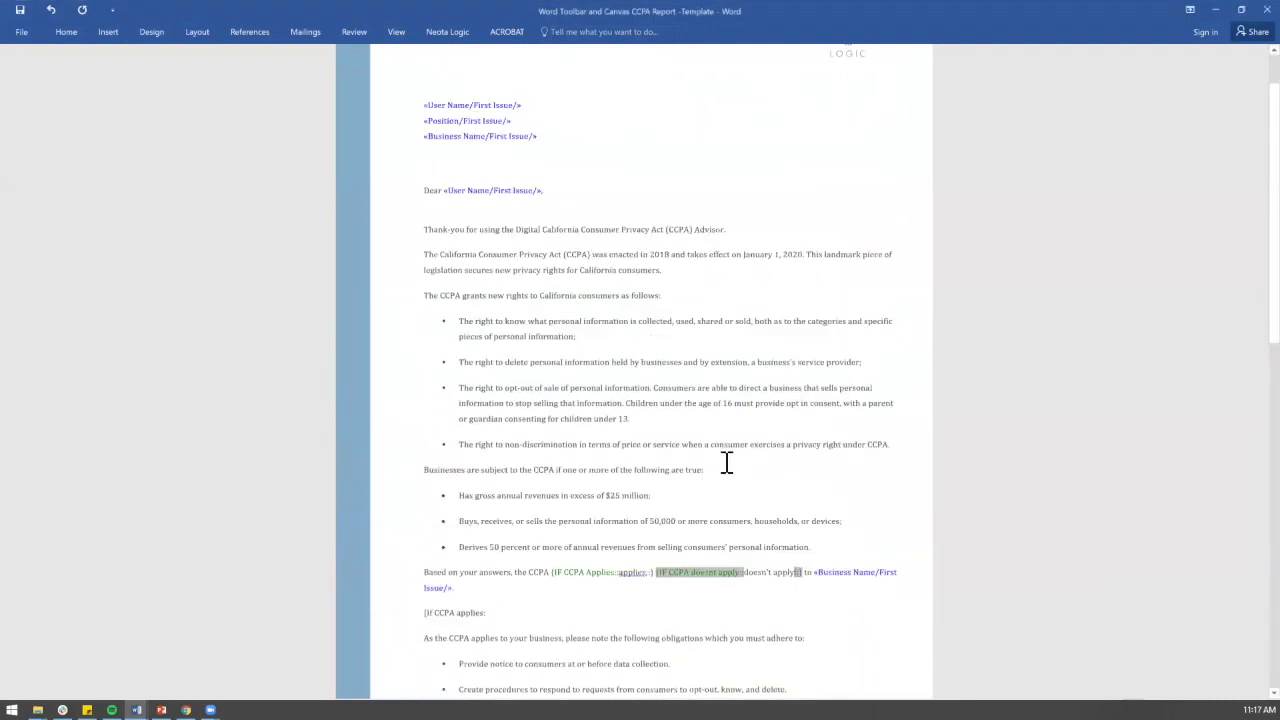
Step: Delete the '[If CCPA applies:' line from the template
scroll(727, 462, down, 10)
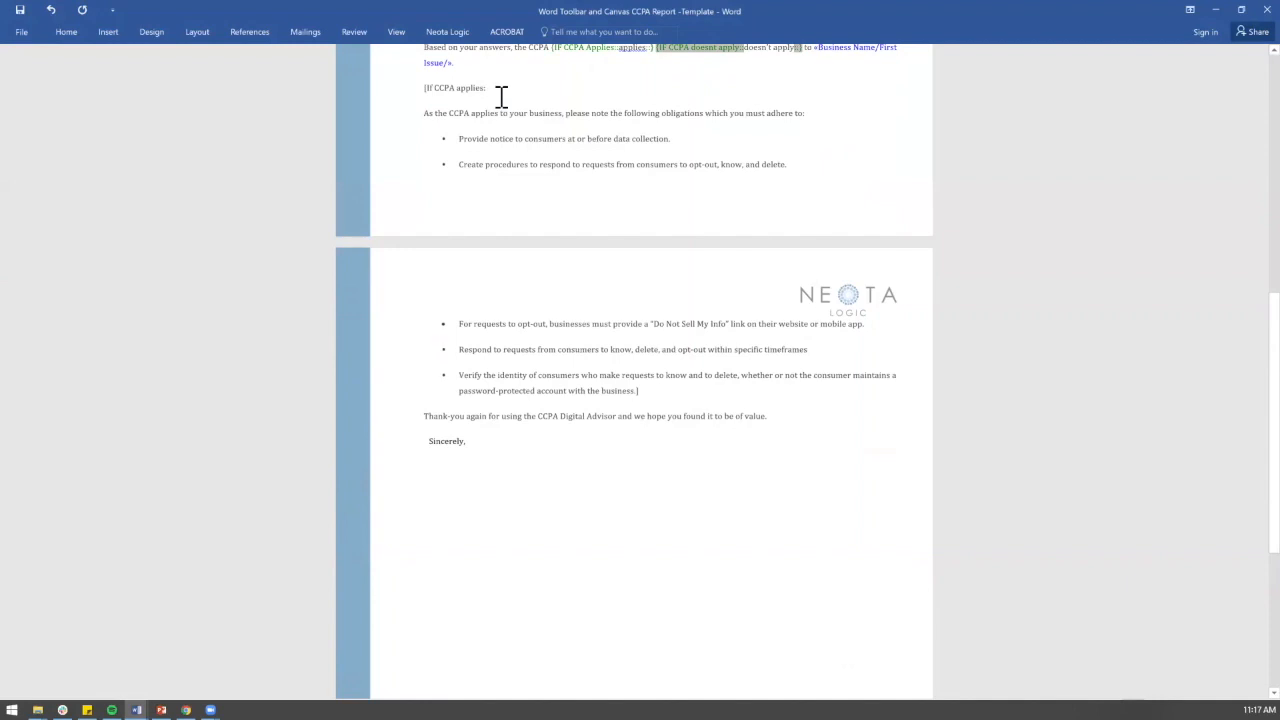
triple_click(421, 90)
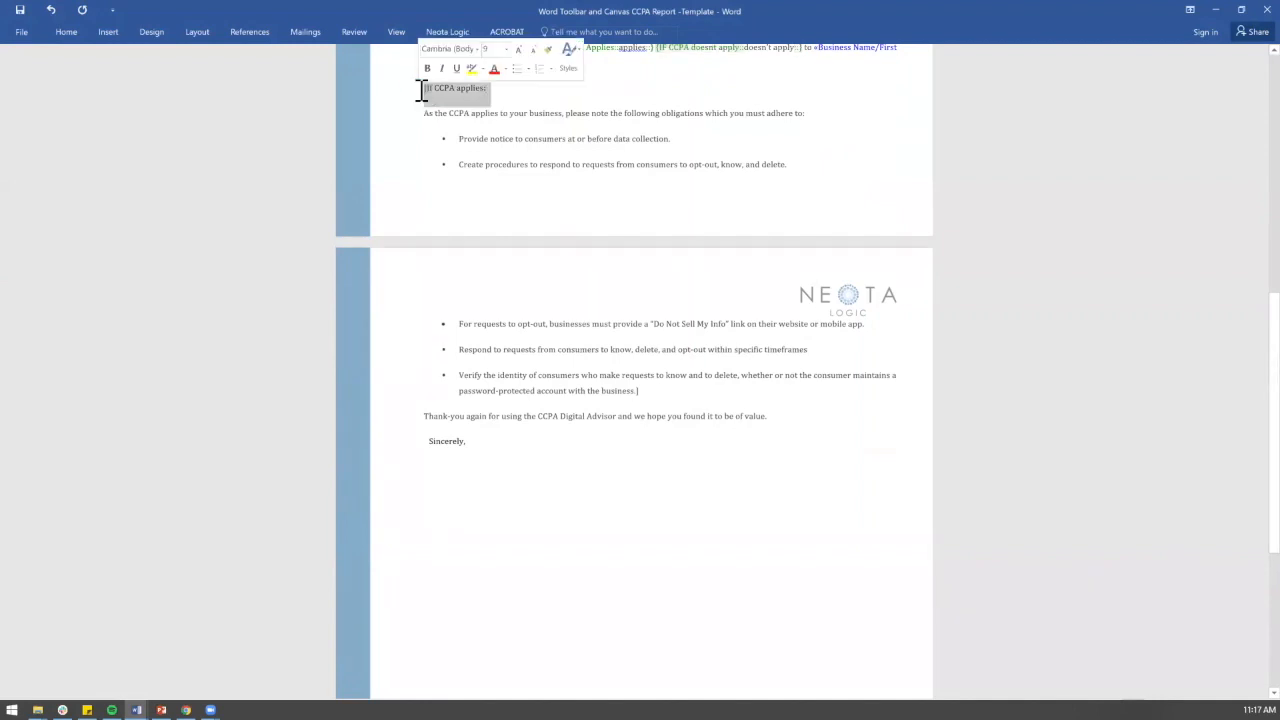
key(Delete)
Step: Wrap the obligations paragraph and its bullets in the existing CCPA Applies condition
click(640, 368)
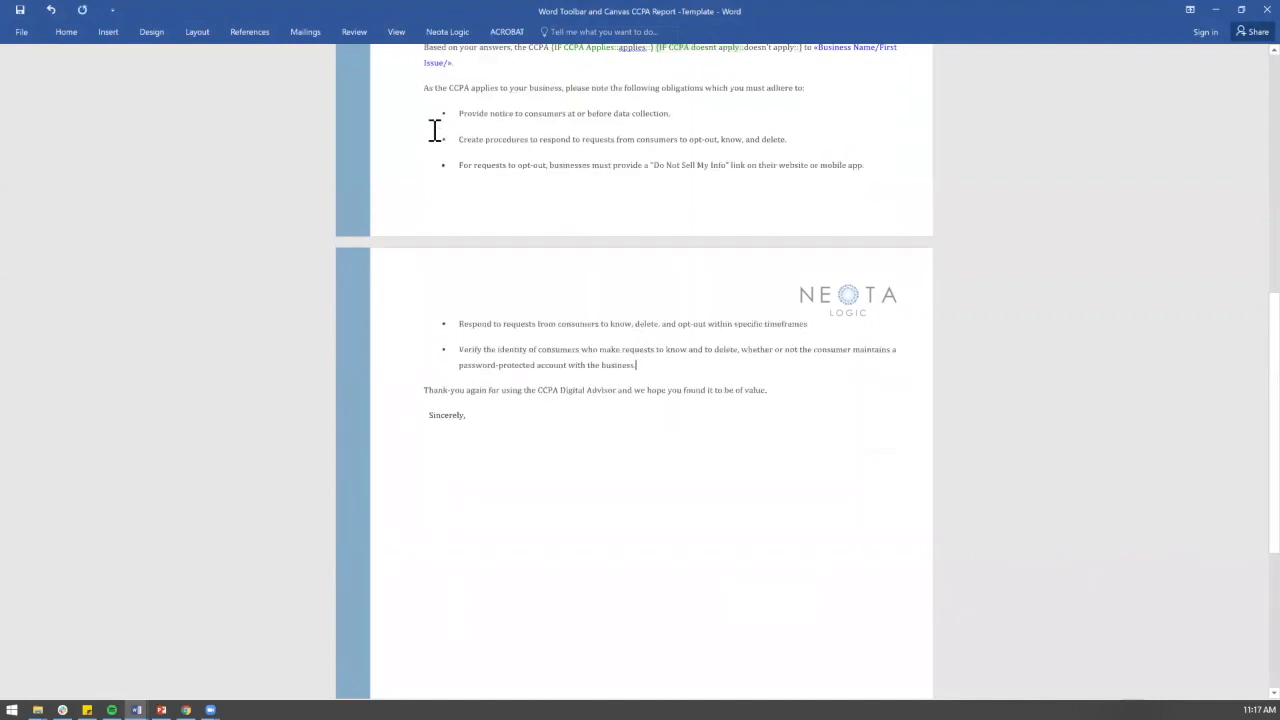
drag(423, 89, 638, 374)
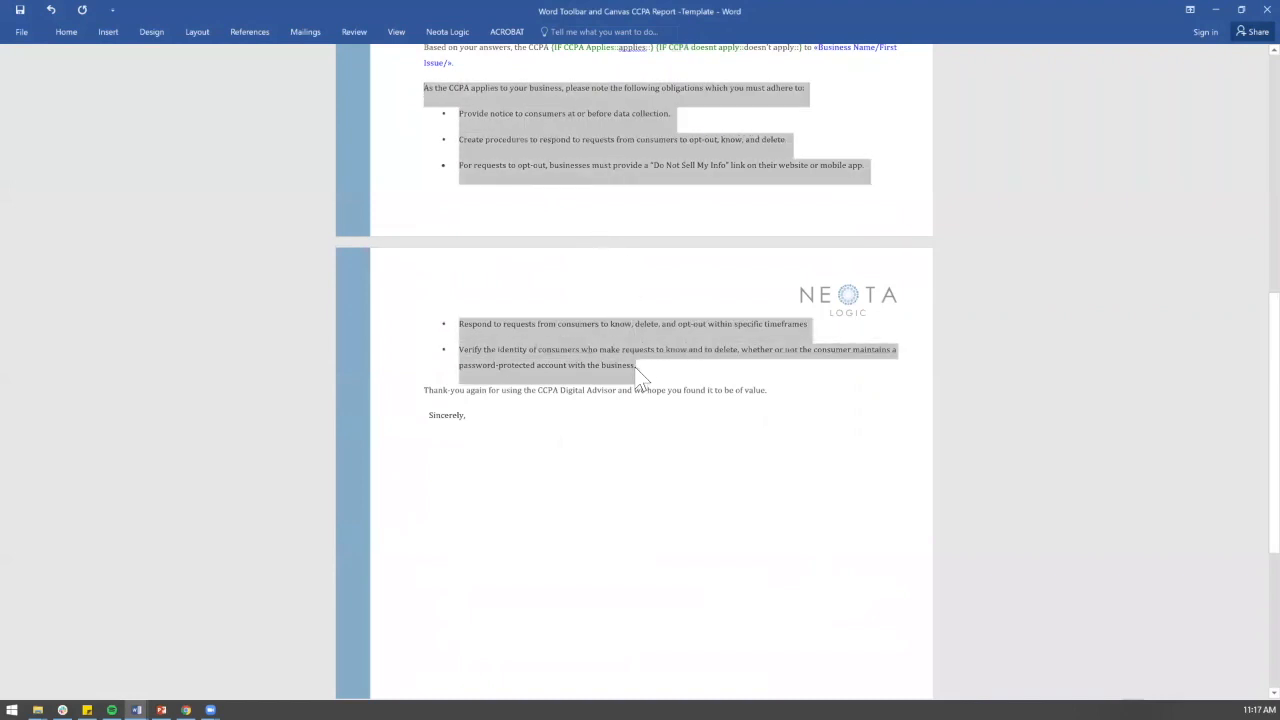
click(447, 31)
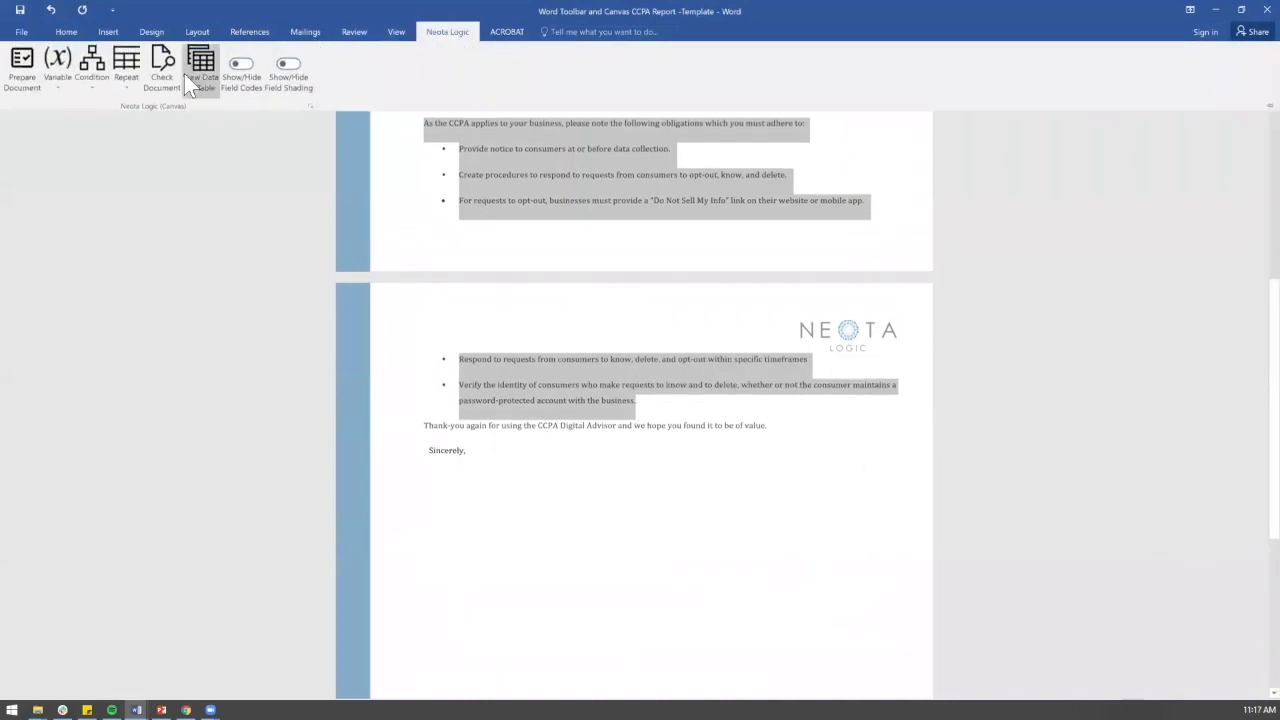
click(92, 88)
click(92, 88)
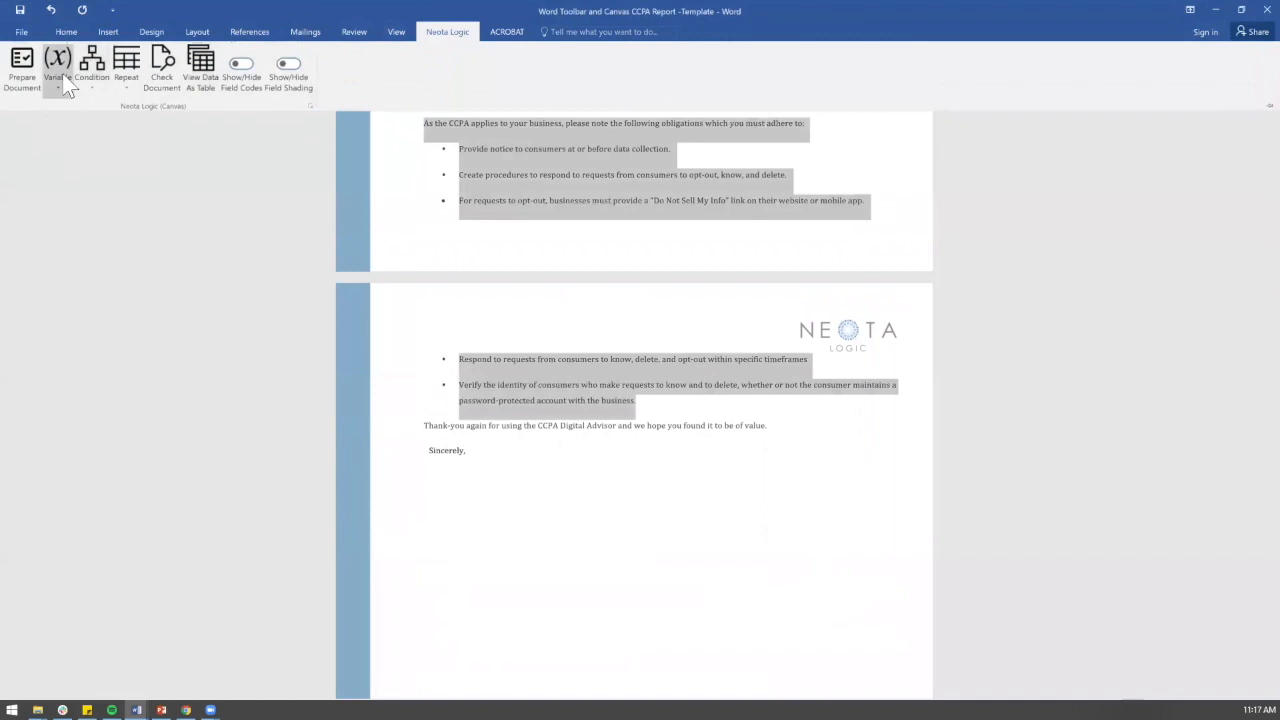
click(95, 94)
click(110, 158)
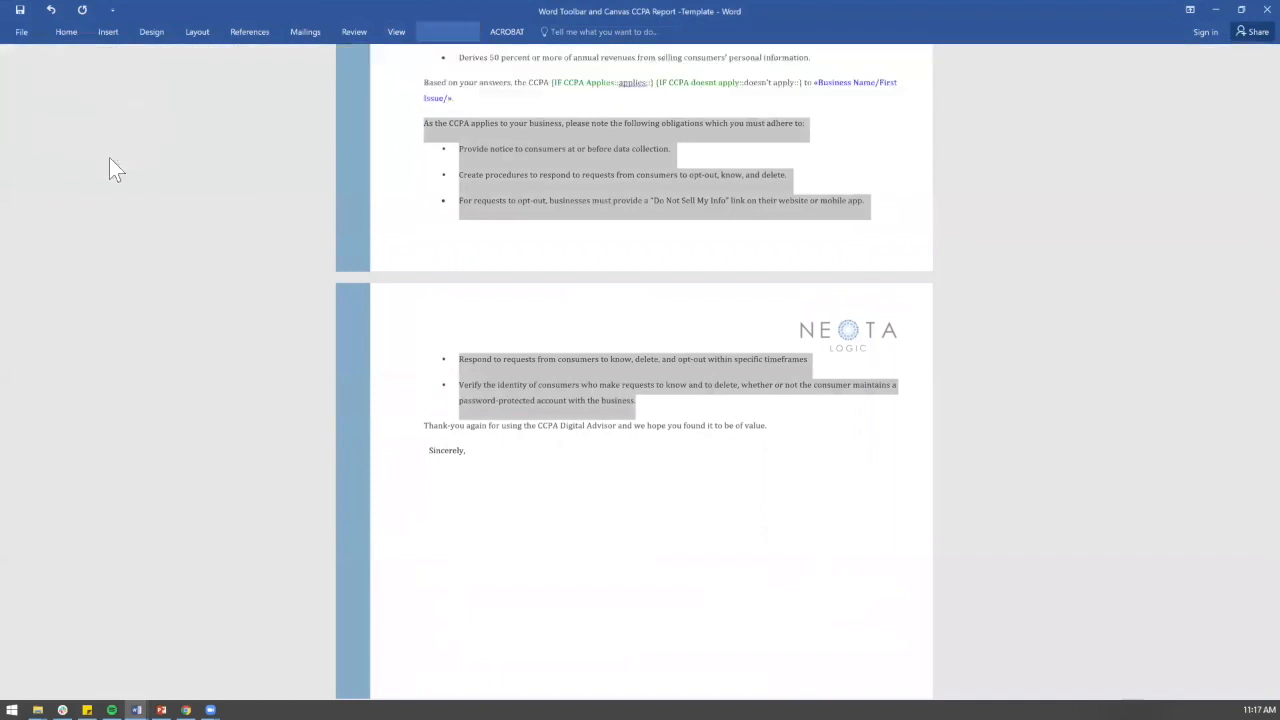
click(797, 268)
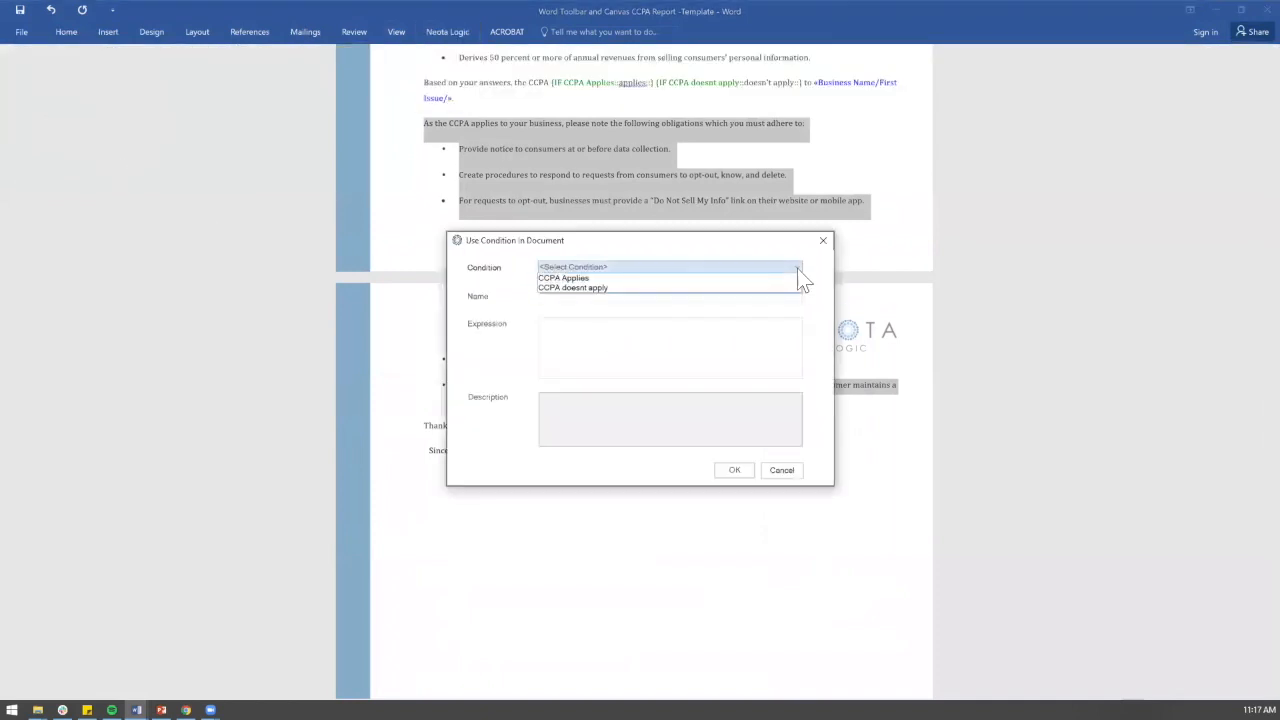
click(786, 279)
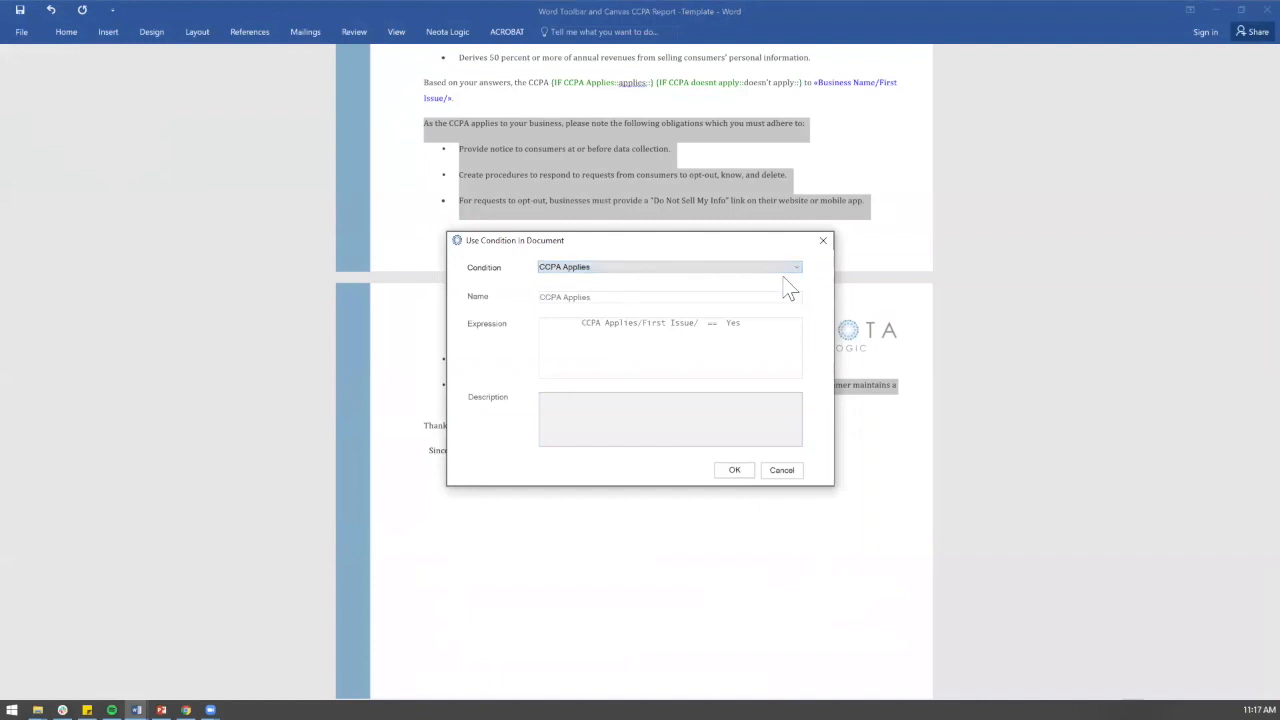
click(740, 469)
scroll(757, 461, down, 3)
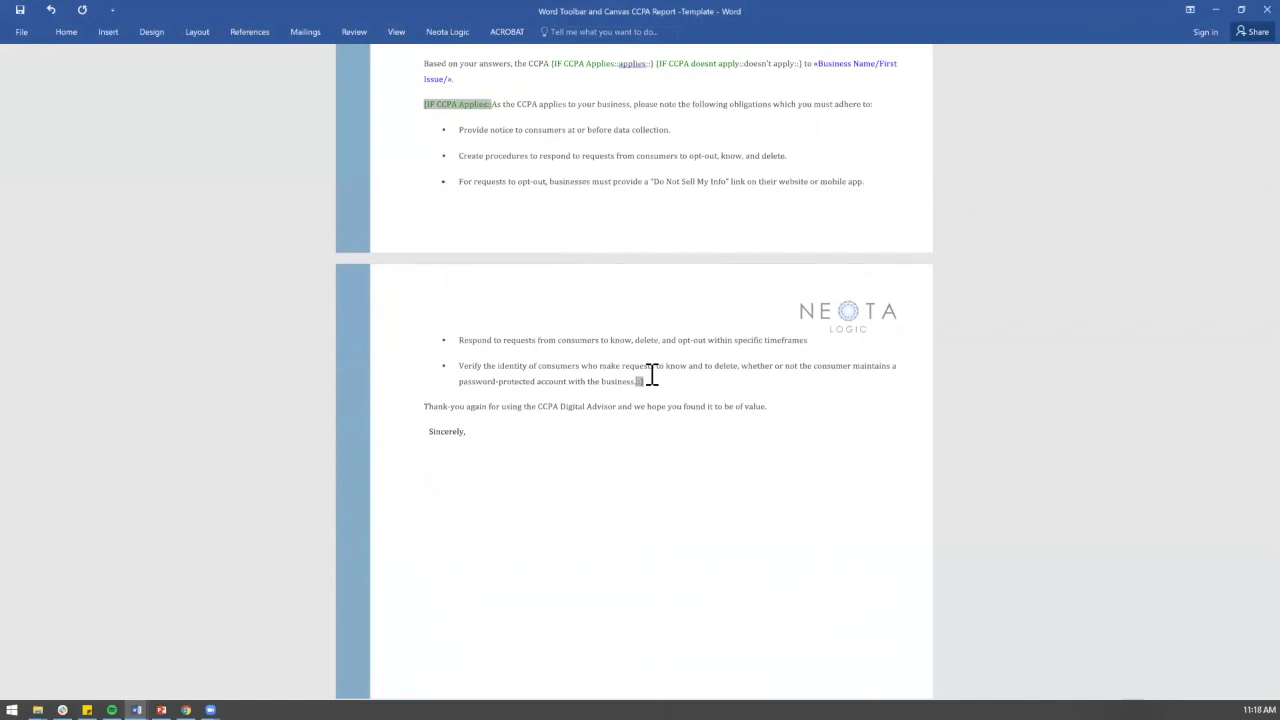
Step: Review the conditioned obligations section, then close the Word template window
scroll(680, 380, up, 10)
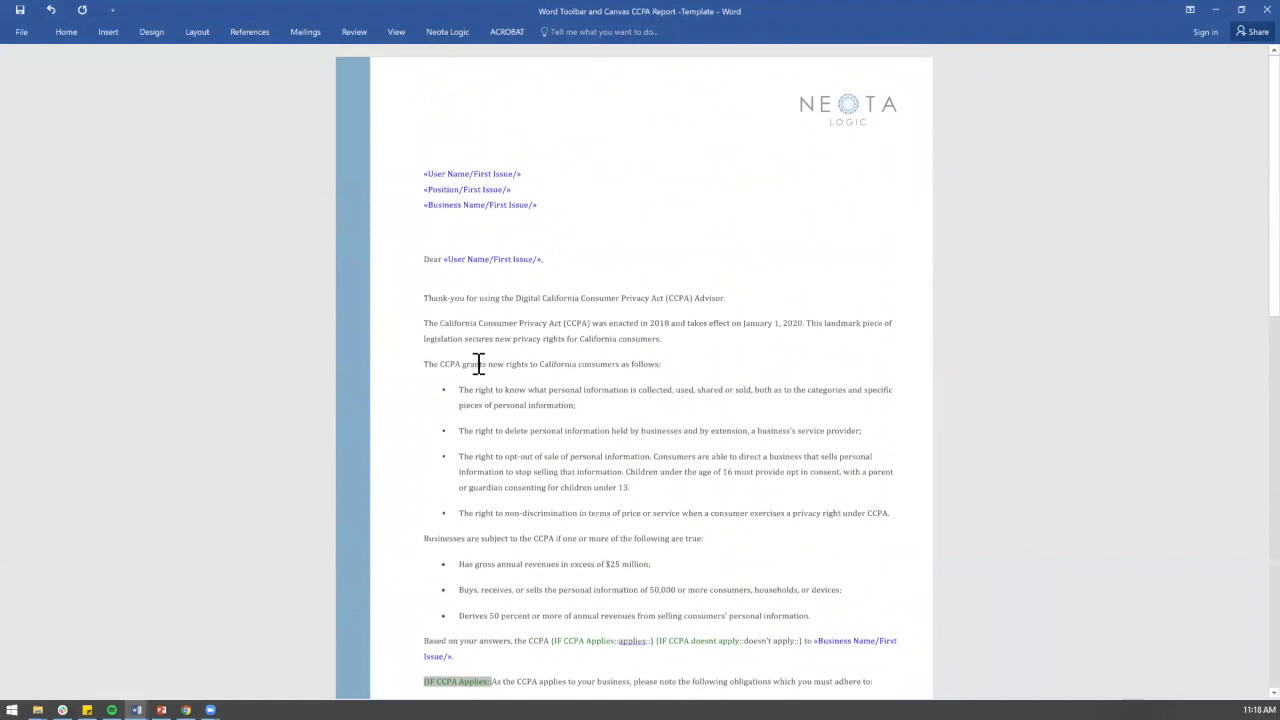
scroll(477, 362, down, 6)
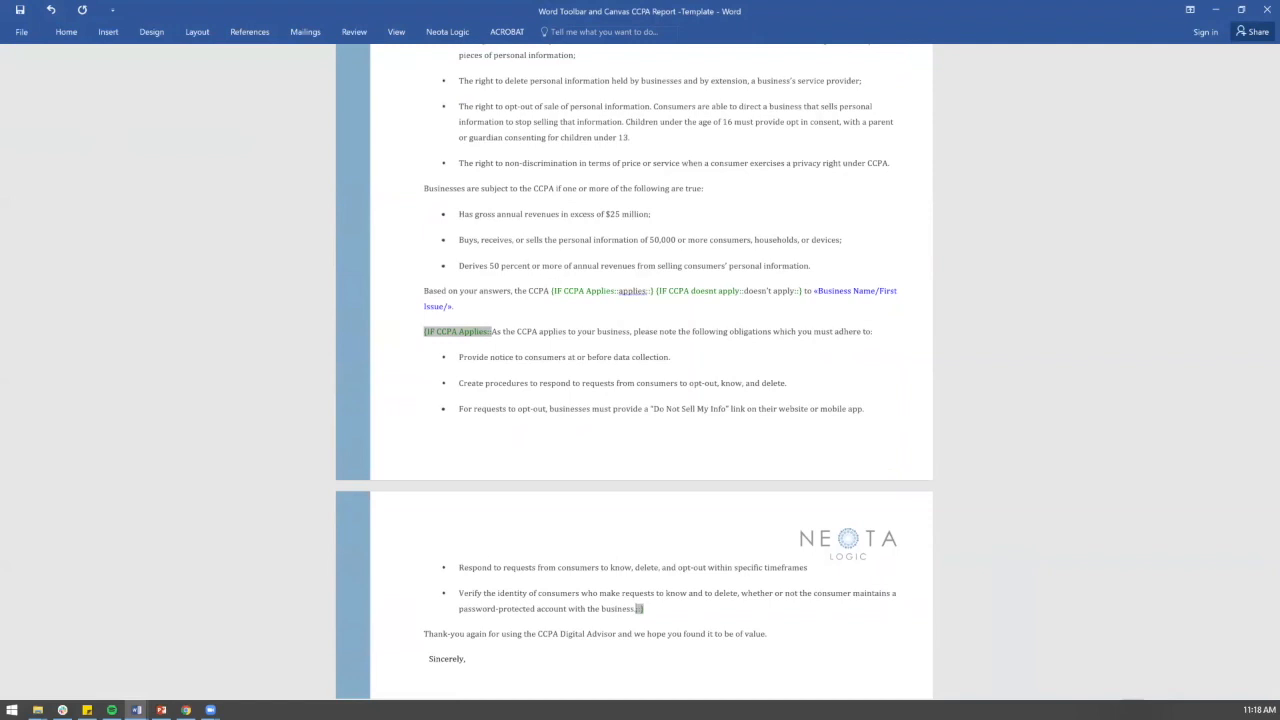
click(1264, 10)
Step: Save the edited template in Word and return to the Neota Logic applications list
click(588, 400)
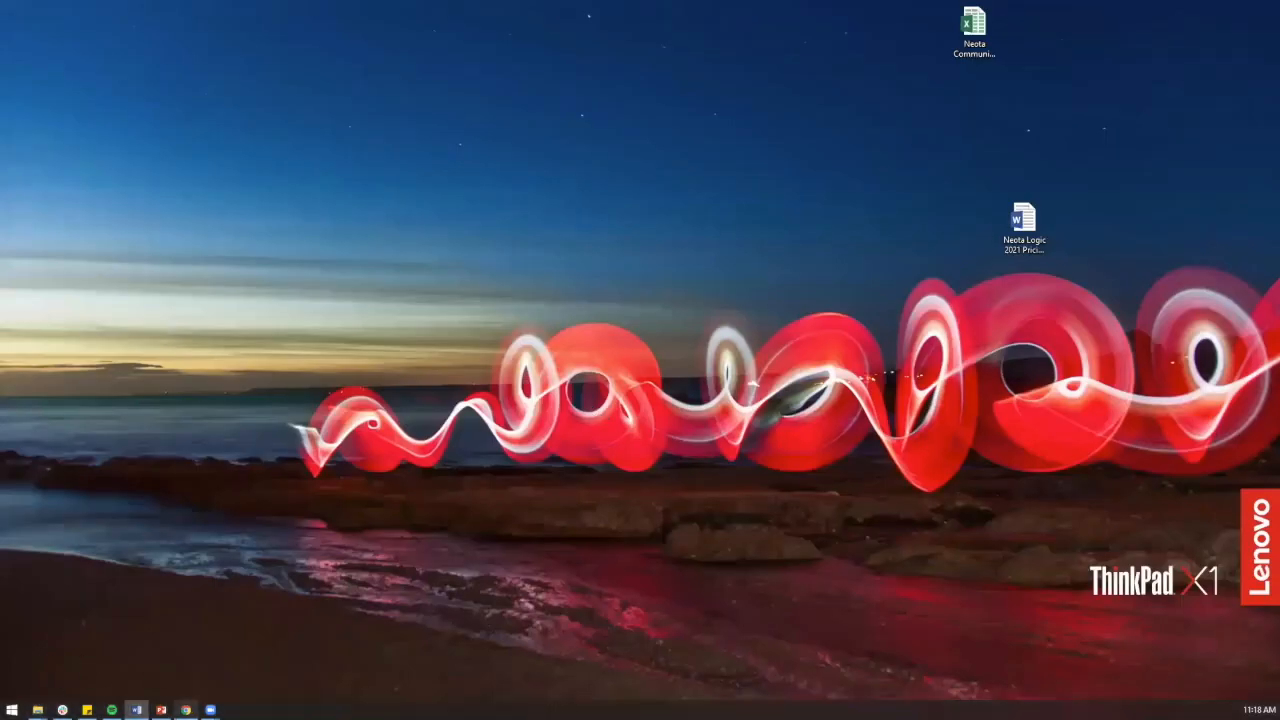
click(186, 710)
click(122, 11)
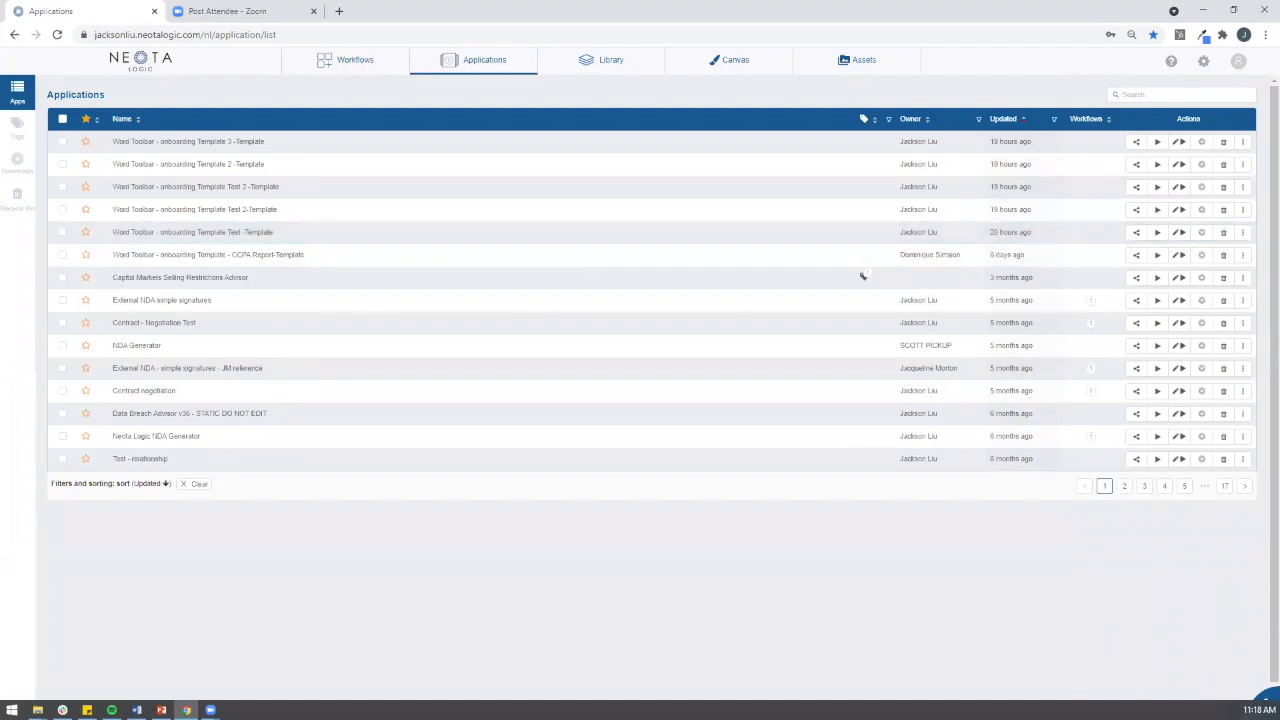
Step: Import the 'Word Toolbar and Canvas CCPA Report -Template' Word file without creating a runnable app or opening studio
click(1268, 698)
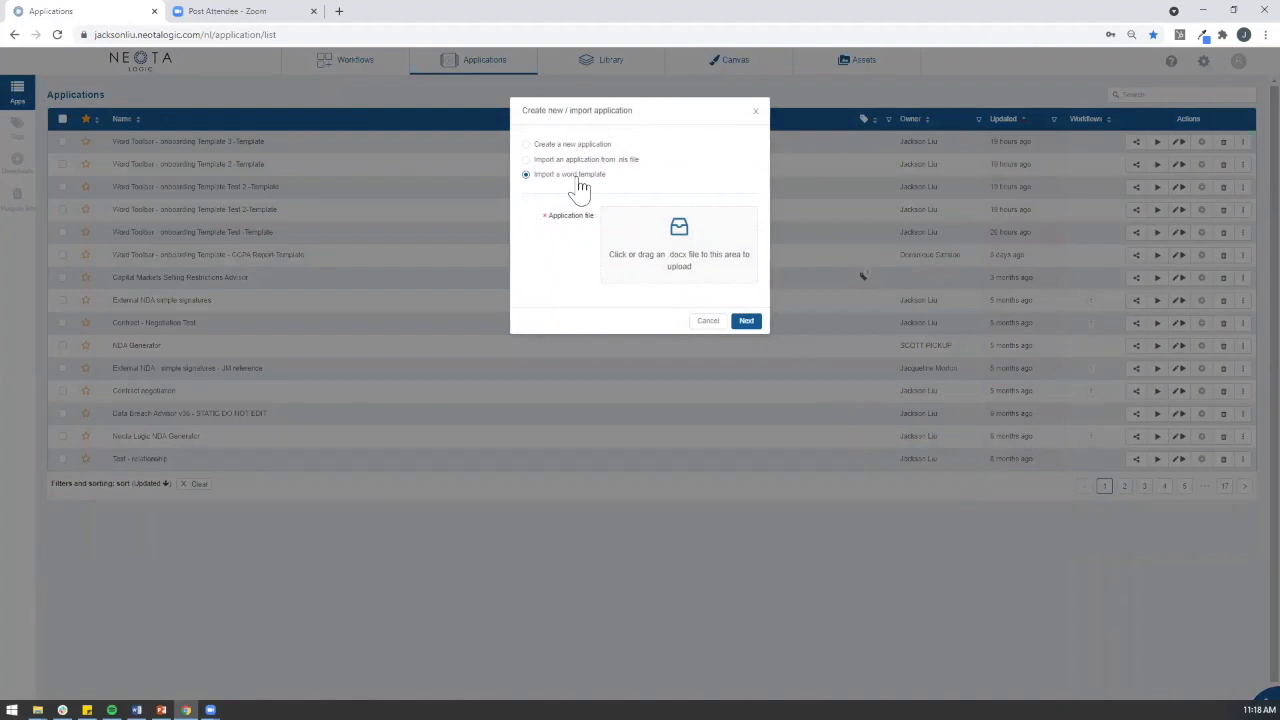
click(644, 223)
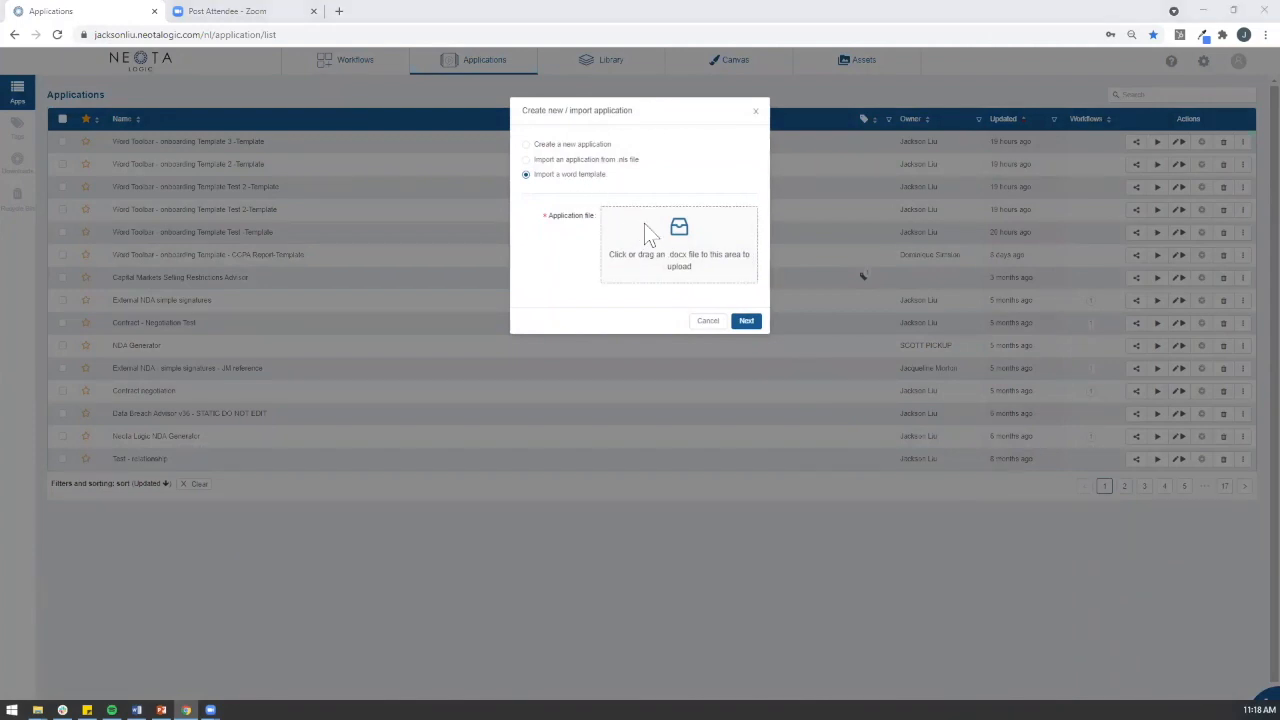
double_click(214, 98)
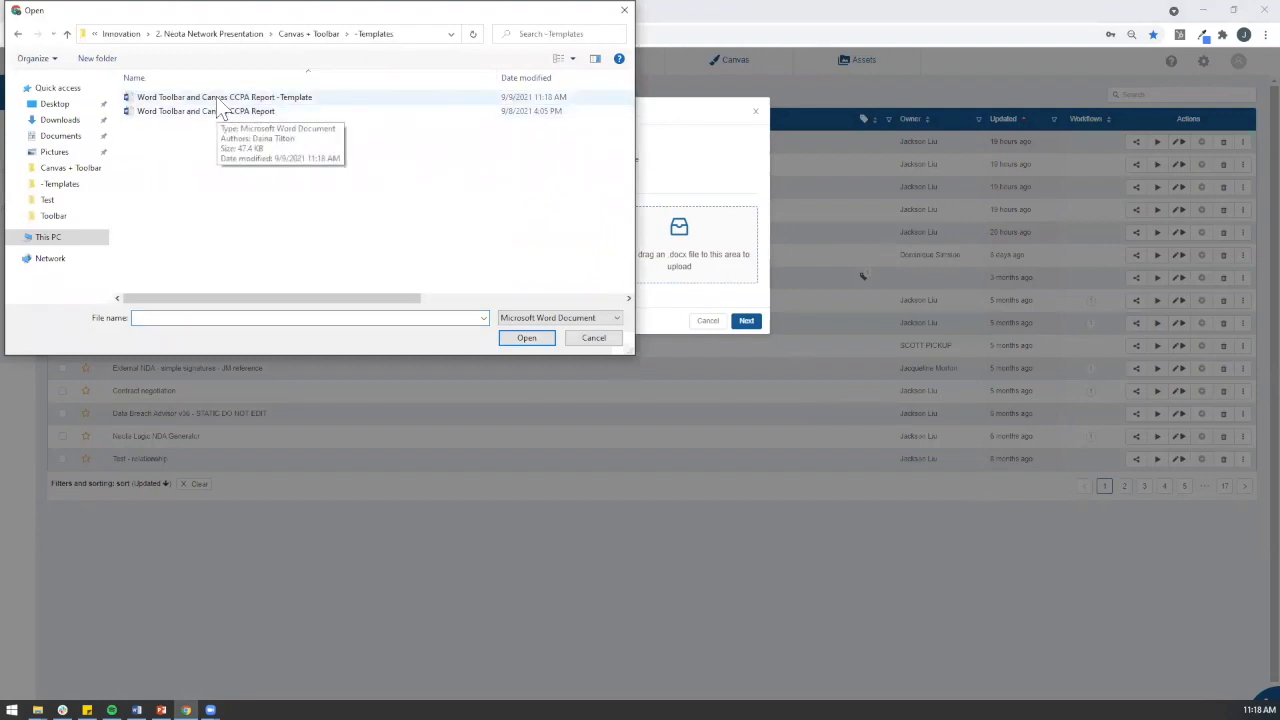
double_click(308, 98)
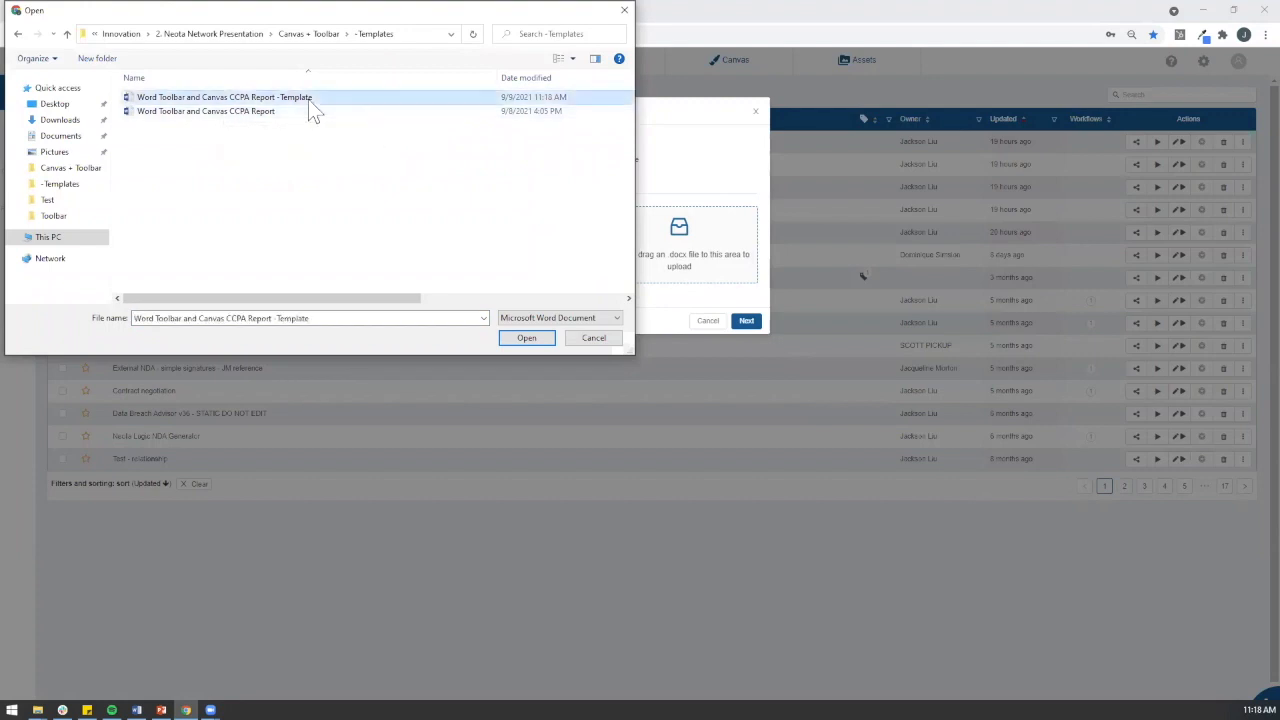
click(748, 338)
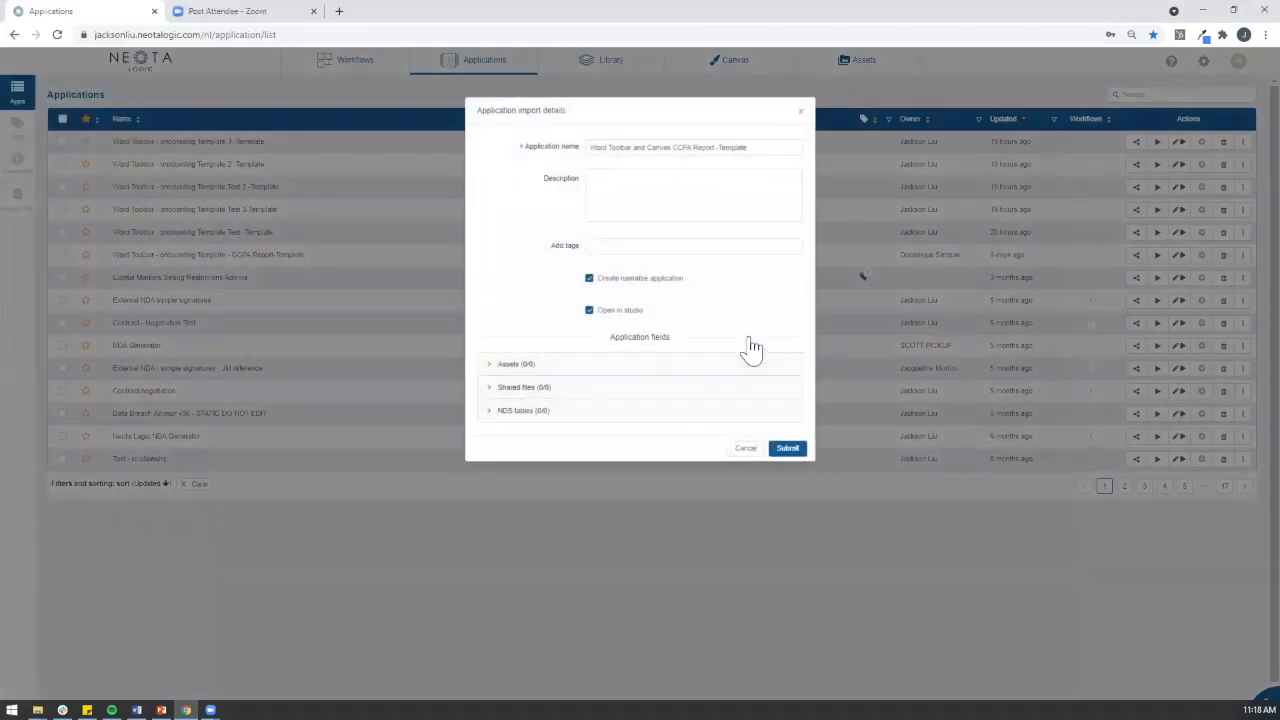
click(668, 291)
click(610, 318)
click(798, 452)
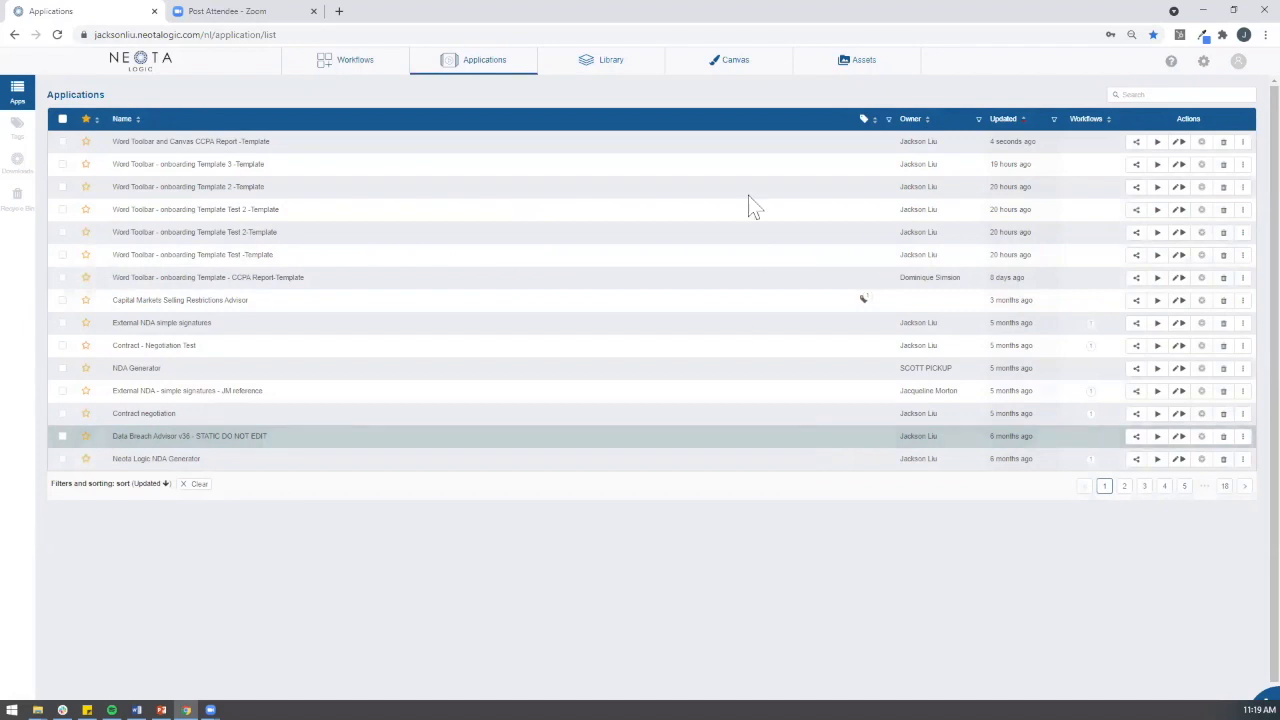
Step: Create a new Canvas application named 'CCPA Document Generation'
click(716, 62)
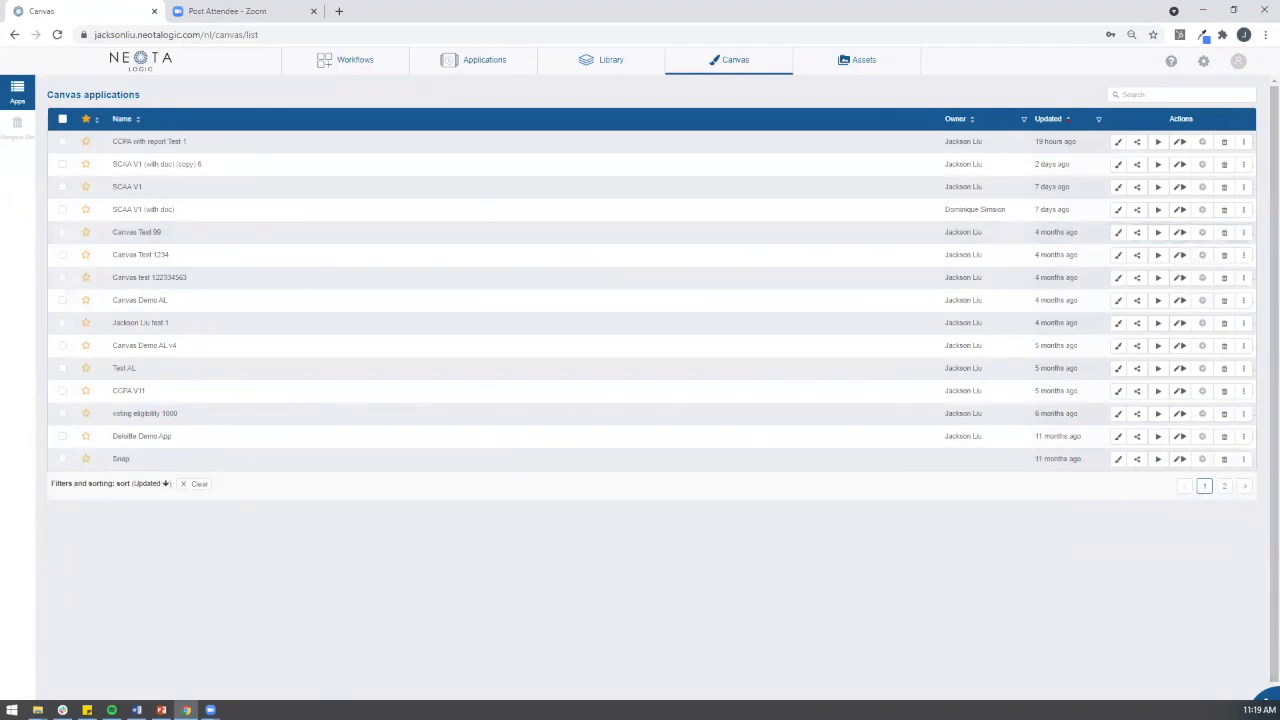
click(1262, 698)
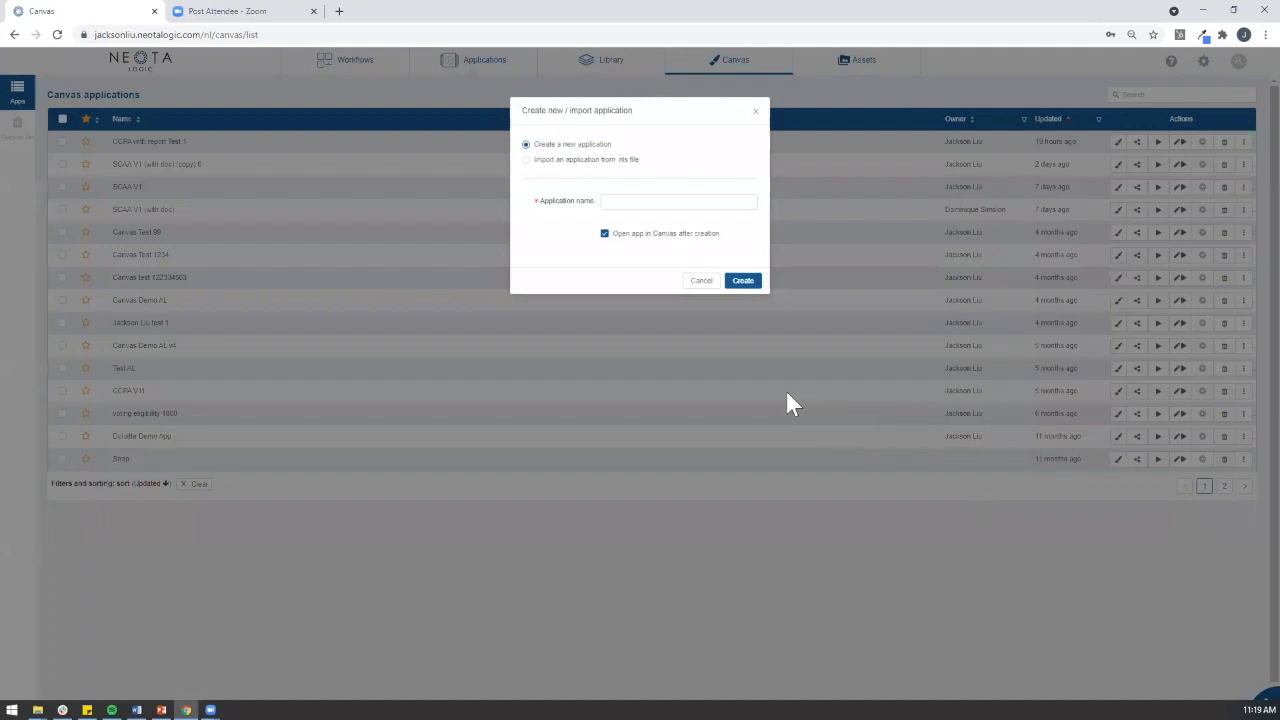
click(695, 205)
click(695, 204)
text(CPR)
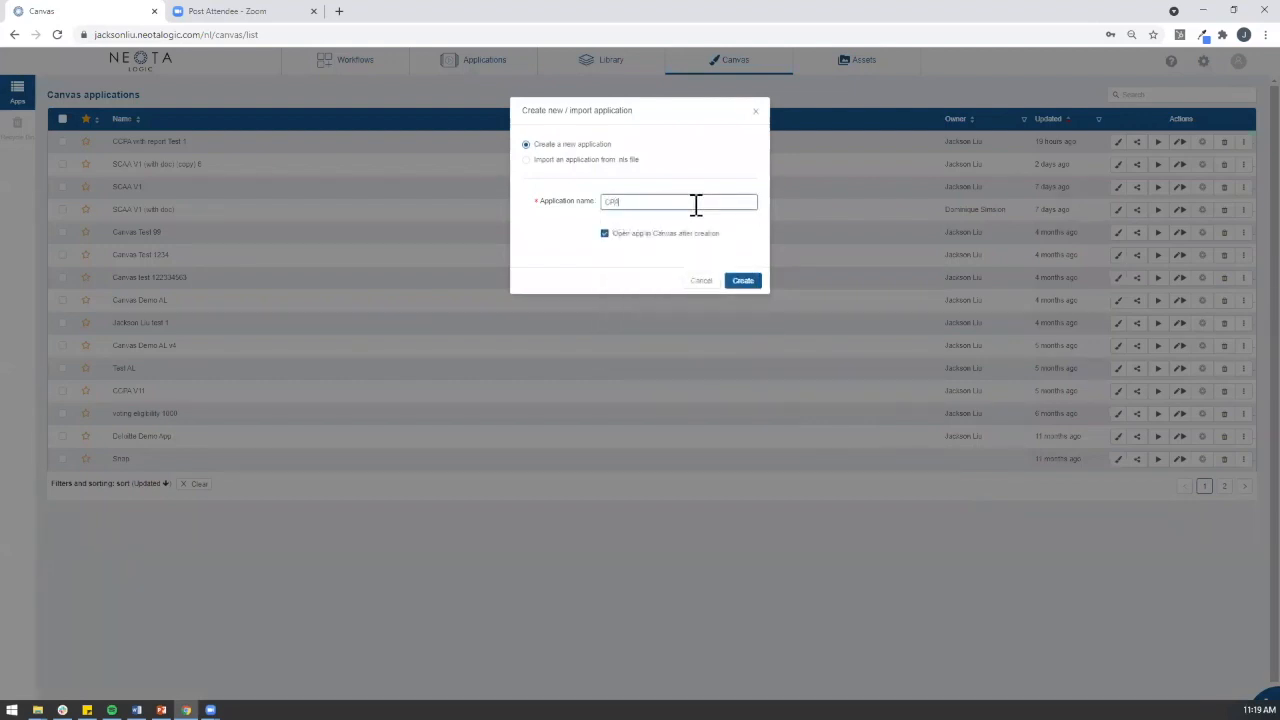
key(BackSpace)
key(BackSpace)
key(BackSpace)
text(CCPA D)
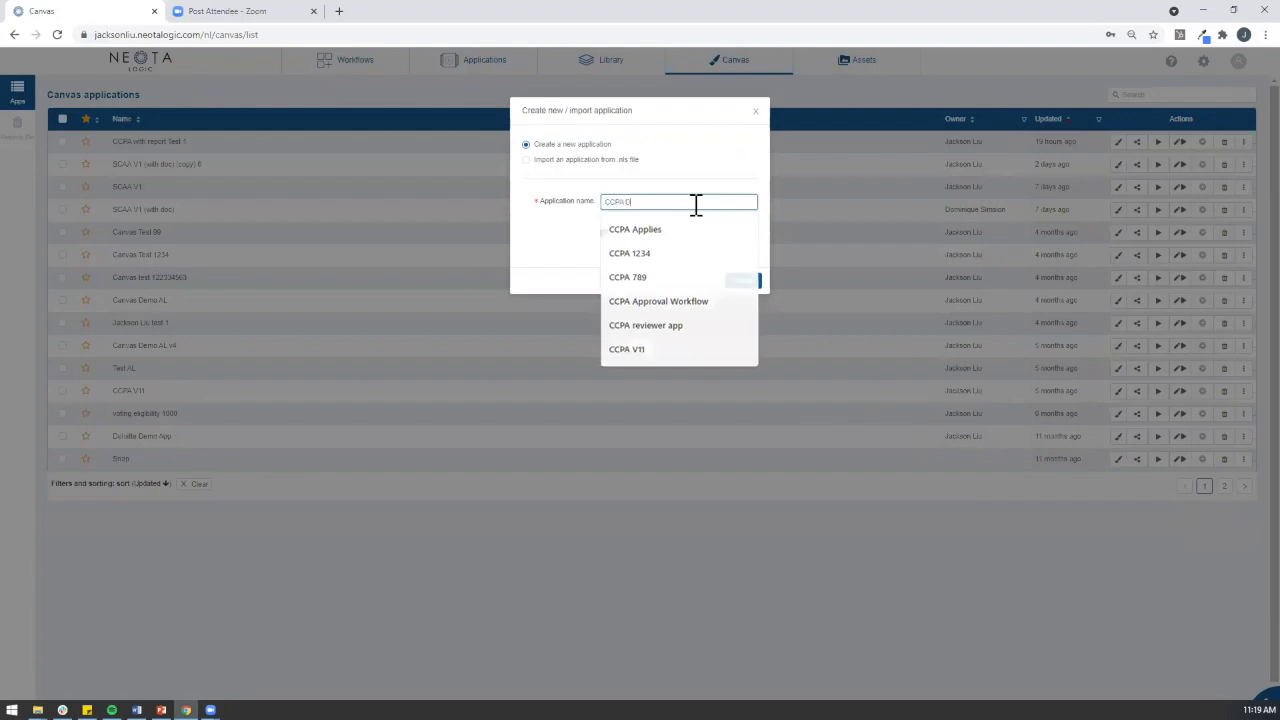
text(ocsment 0)
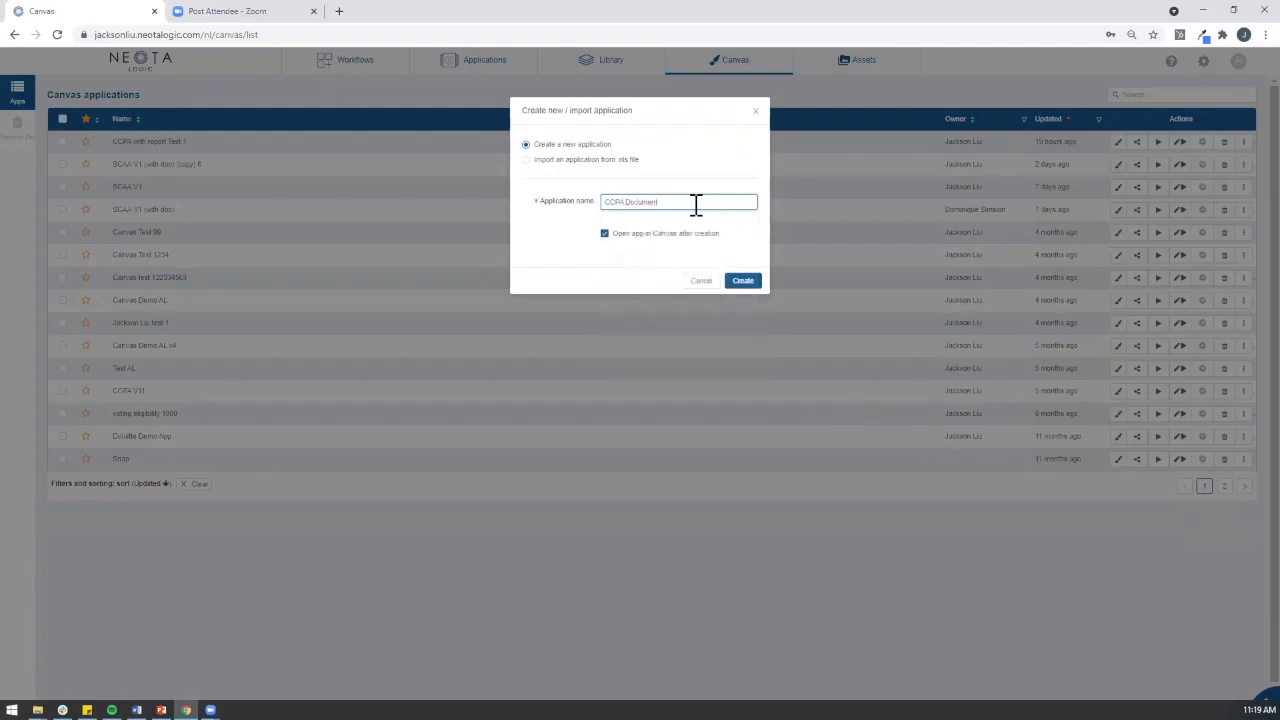
text(eneration)
click(743, 283)
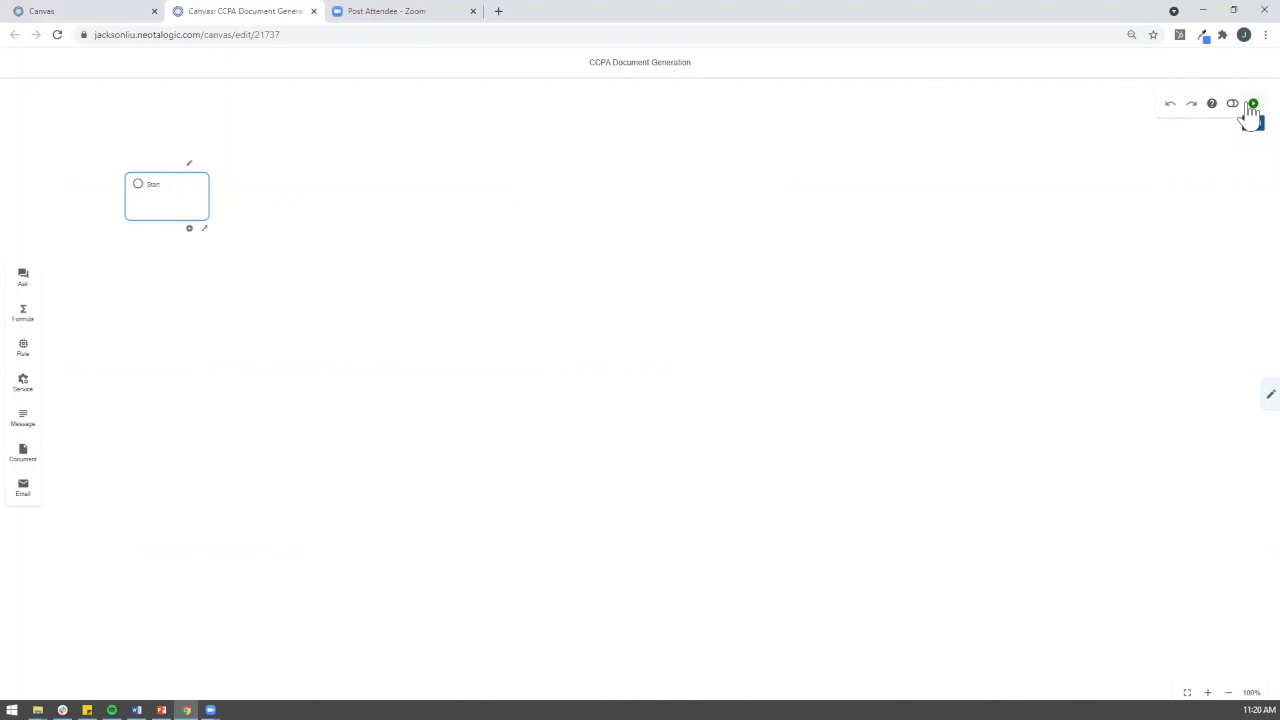
drag(330, 234, 704, 238)
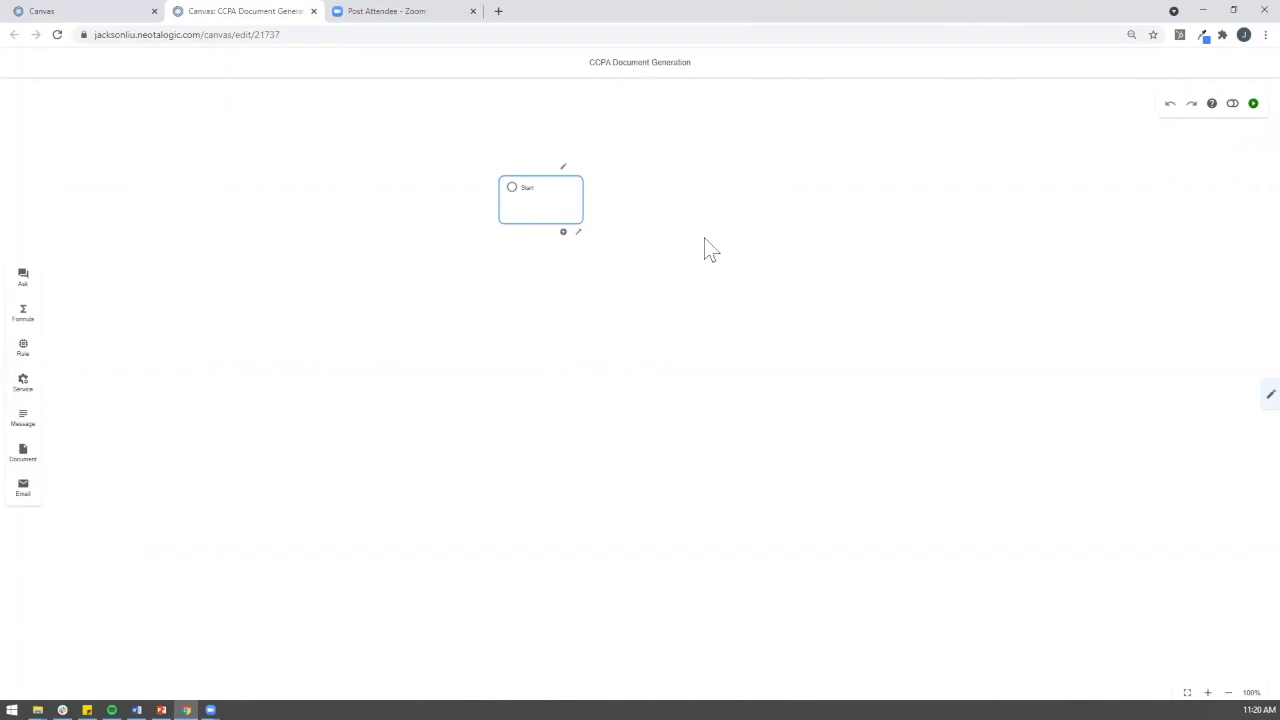
scroll(600, 289, up, 2)
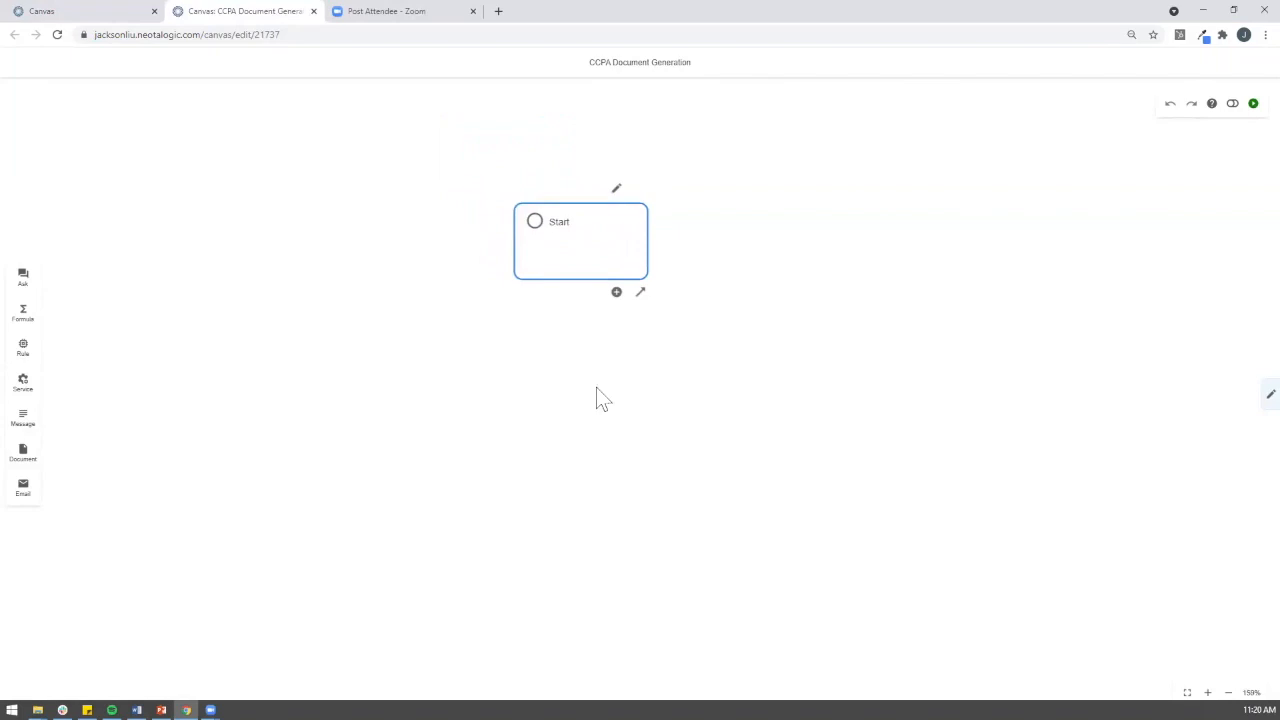
scroll(629, 360, down, 2)
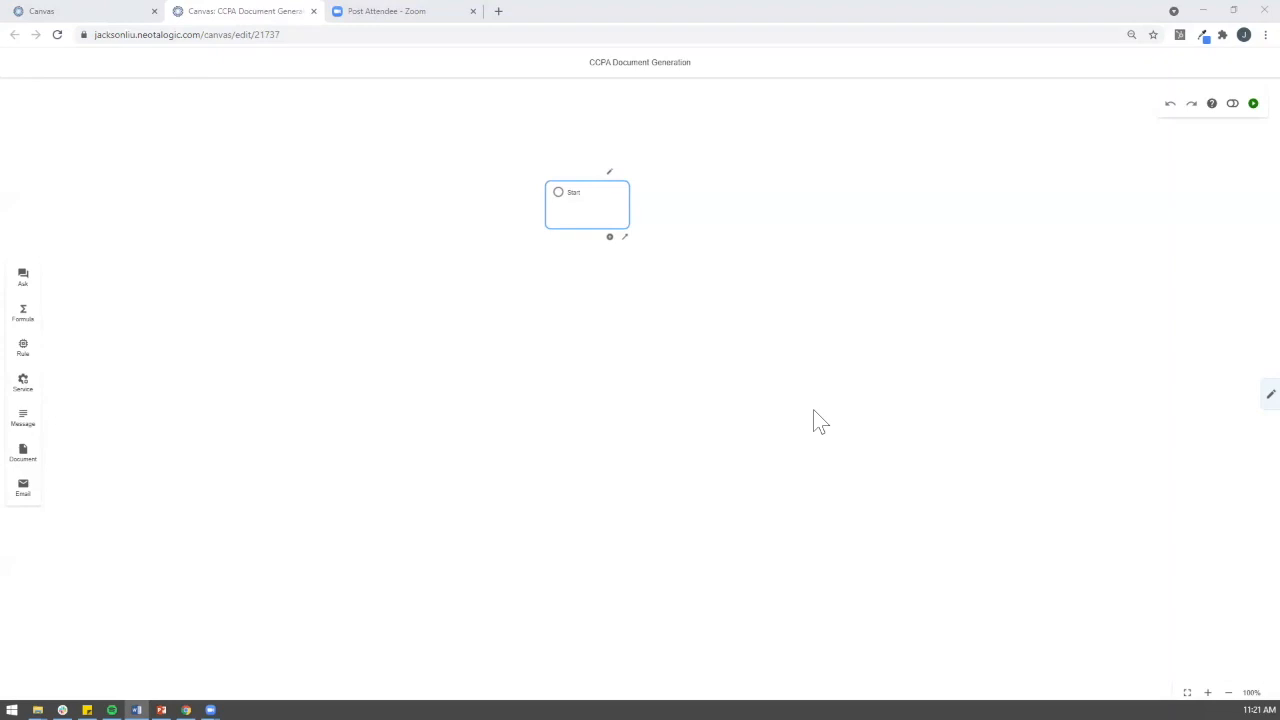
Step: Set the Start node's theme design to Neota Logic Santorini
click(609, 176)
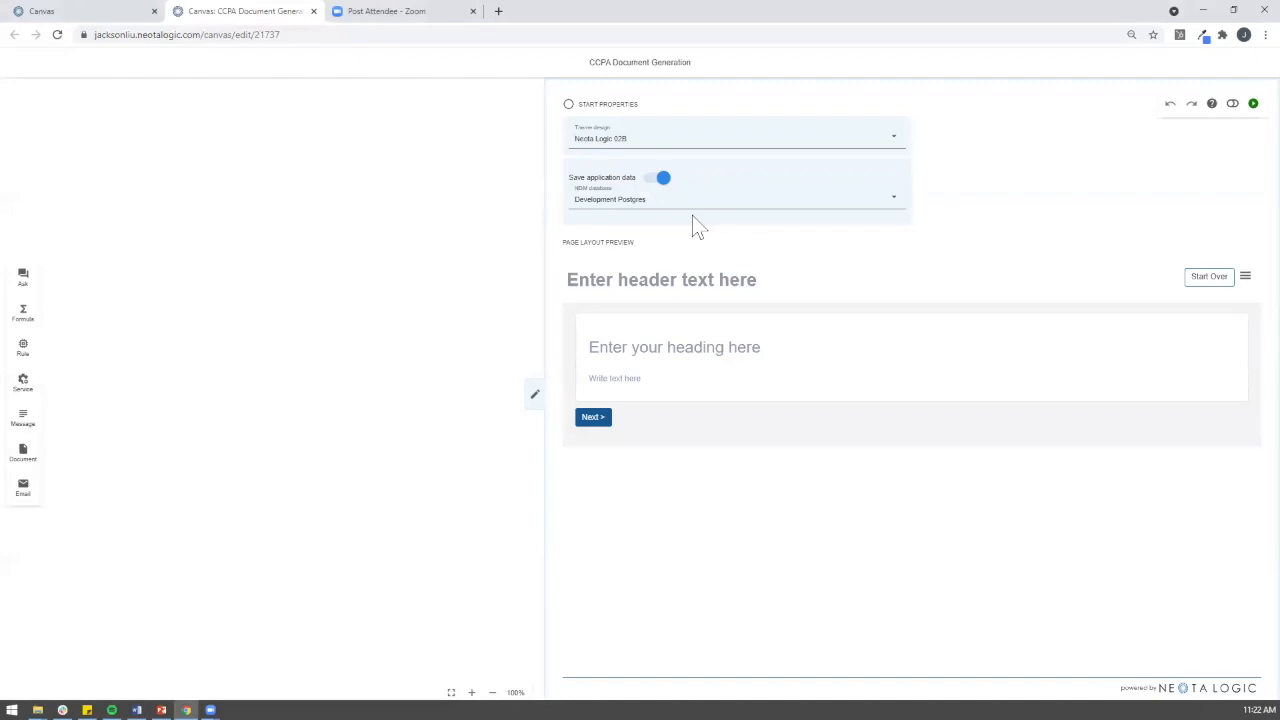
click(750, 145)
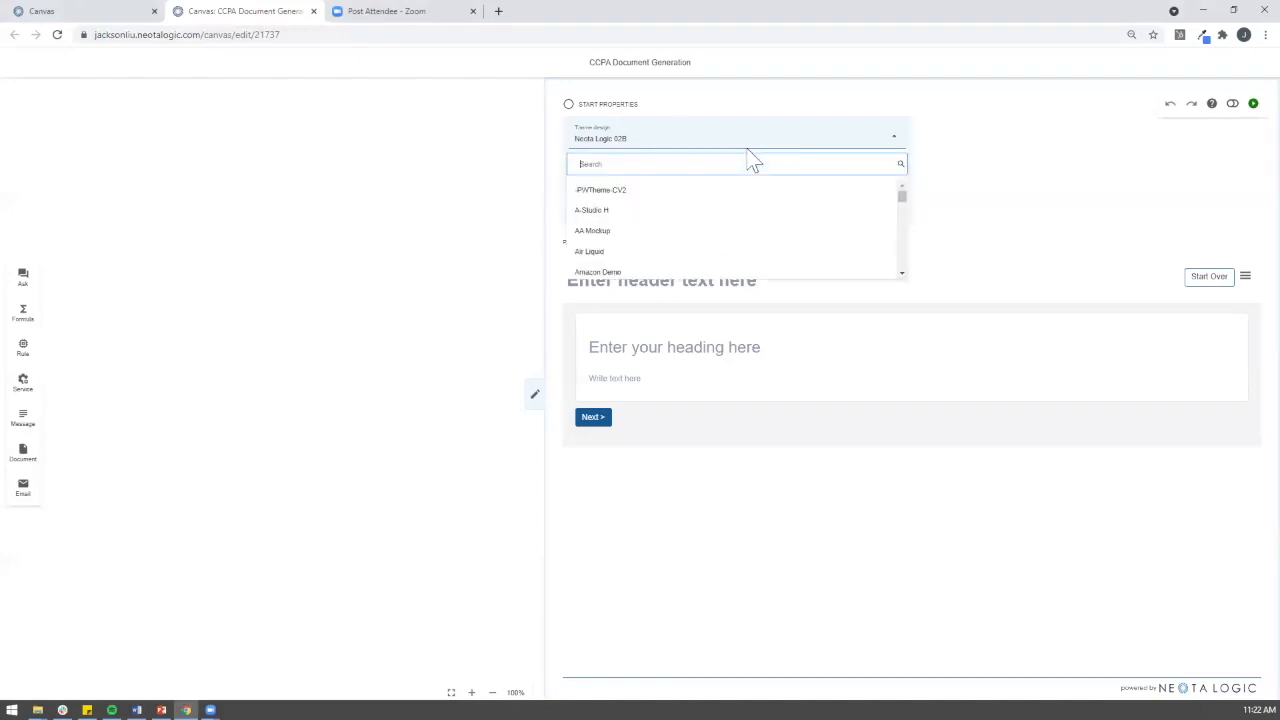
text(san)
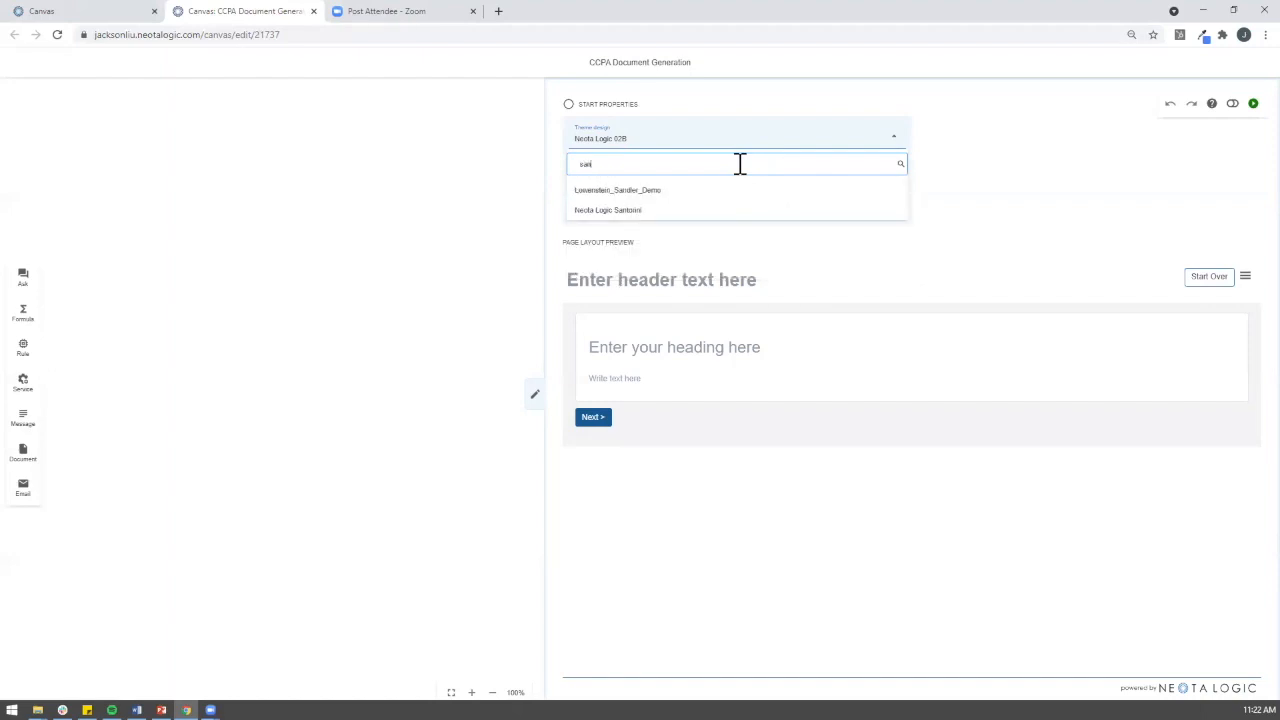
click(716, 210)
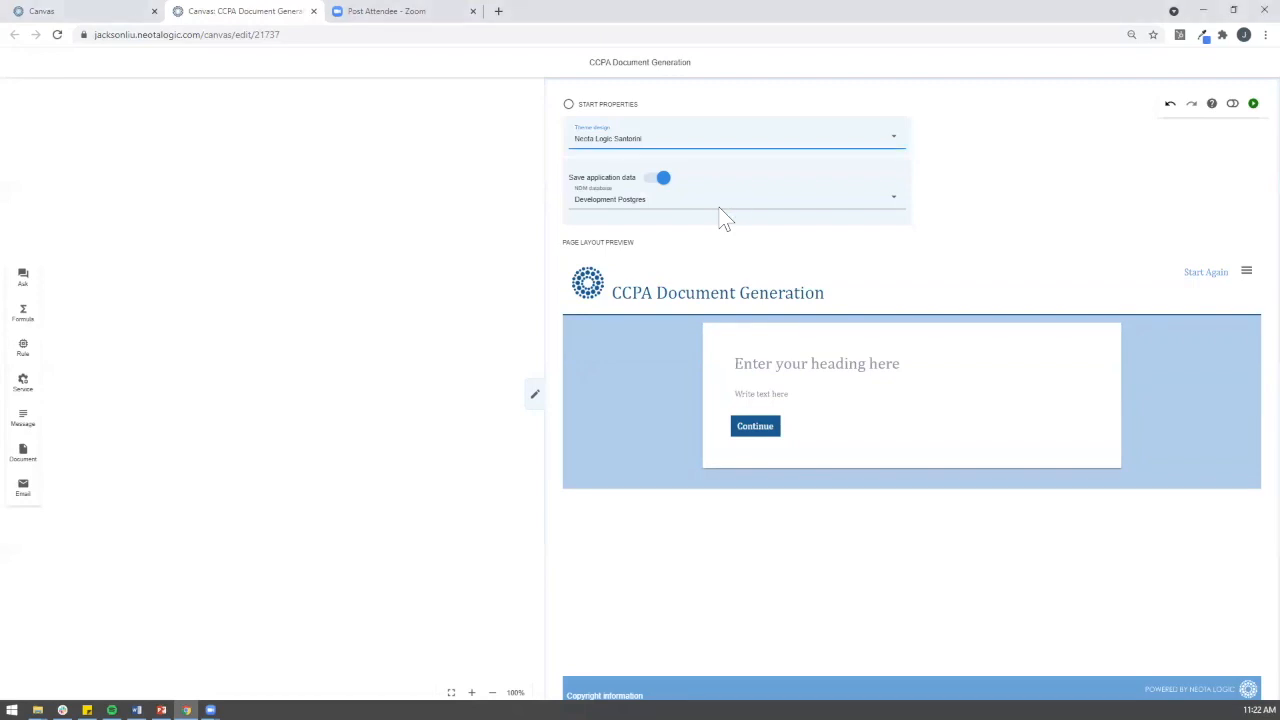
Step: Set the Start page heading to 'Digital CCPA Advisor'
click(746, 368)
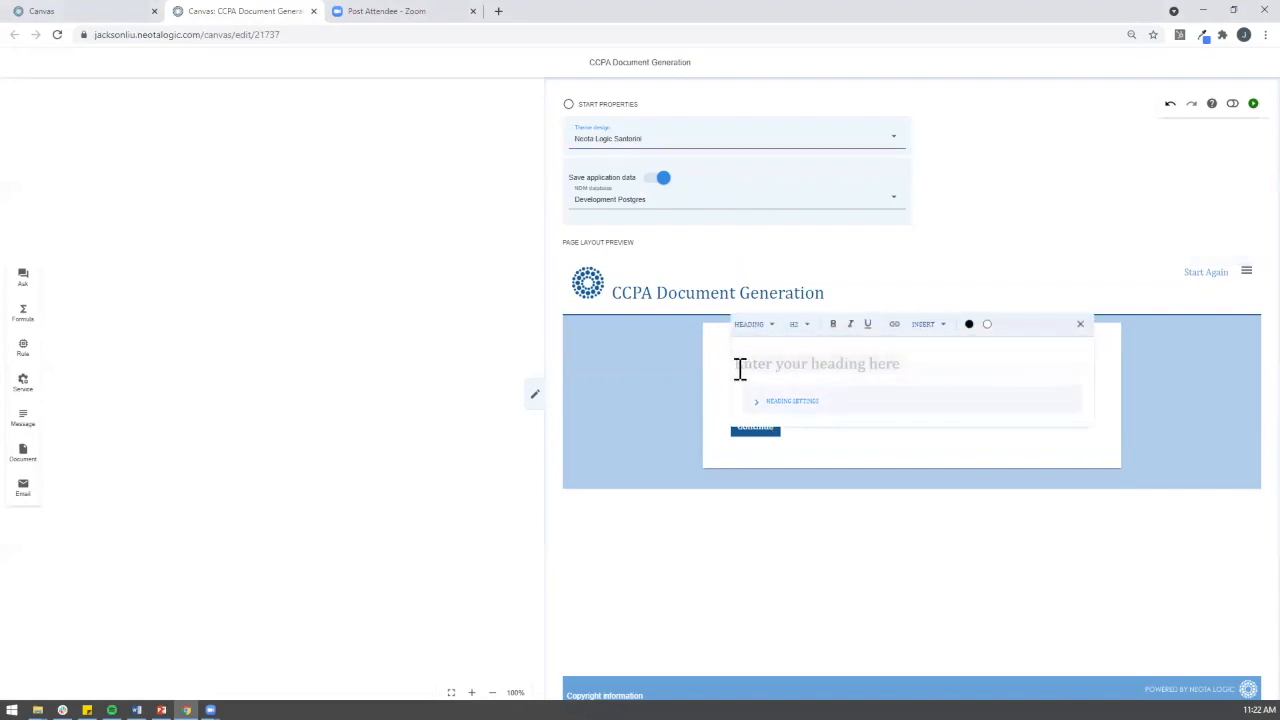
text(Digital)
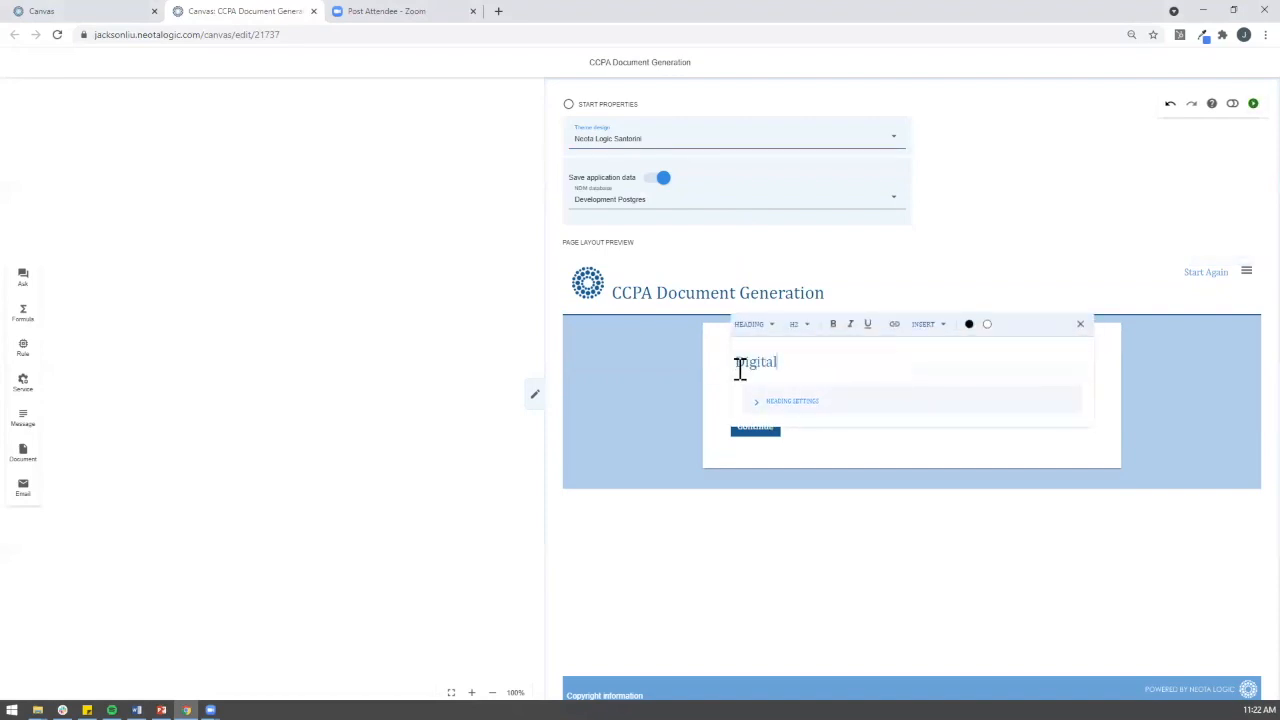
text( CCPA Adviusor)
key(BackSpace)
key(BackSpace)
key(BackSpace)
key(BackSpace)
text(sor)
click(821, 462)
Step: Paste the CCPA welcome paragraph from Word into the body text and close the properties panel
key(alt+Tab)
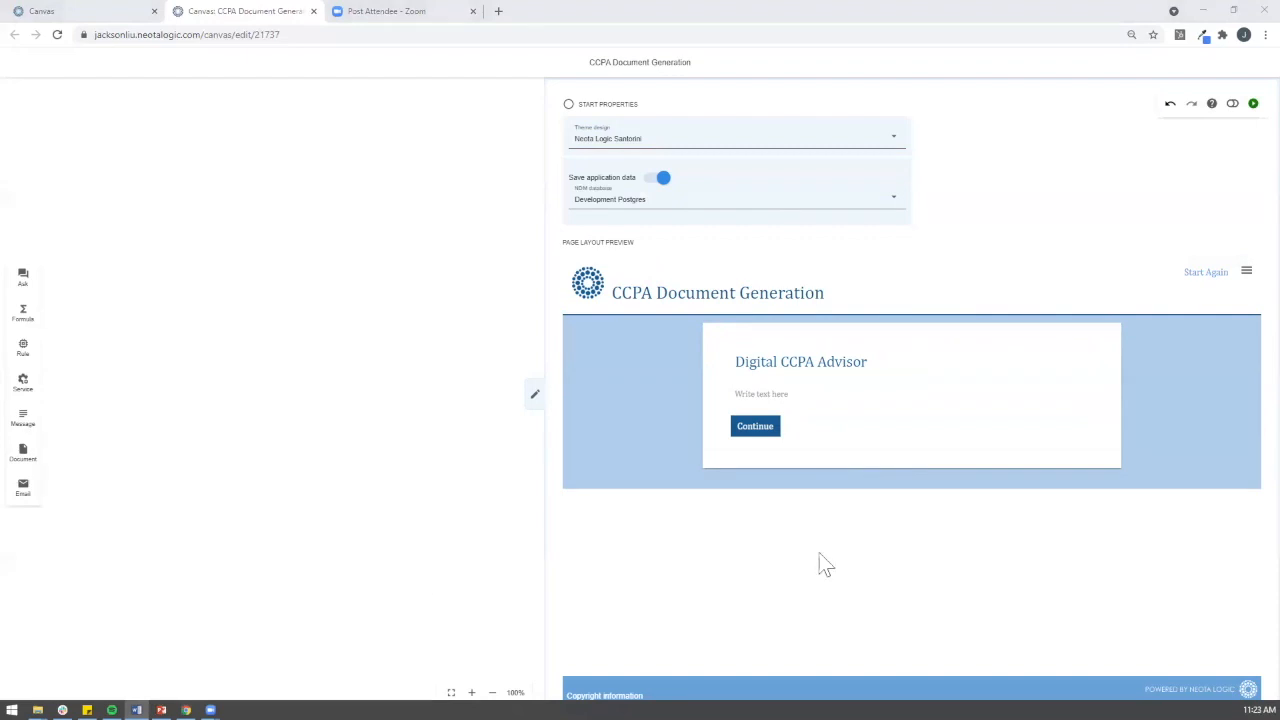
click(831, 394)
text(Welcome to your Digital California Consumer Privacy Act (CCPA) Advisor. Use this digital advisor to determine whether the CCPA applies to your business)
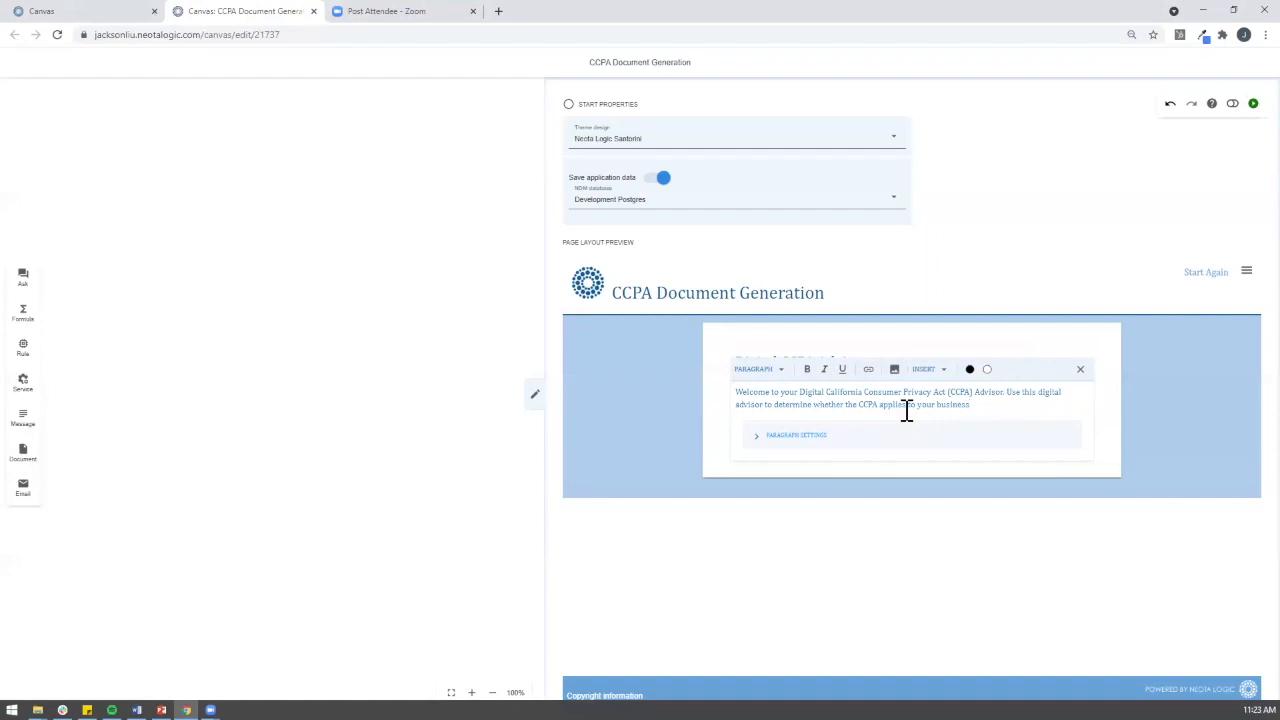
key(alt+Tab)
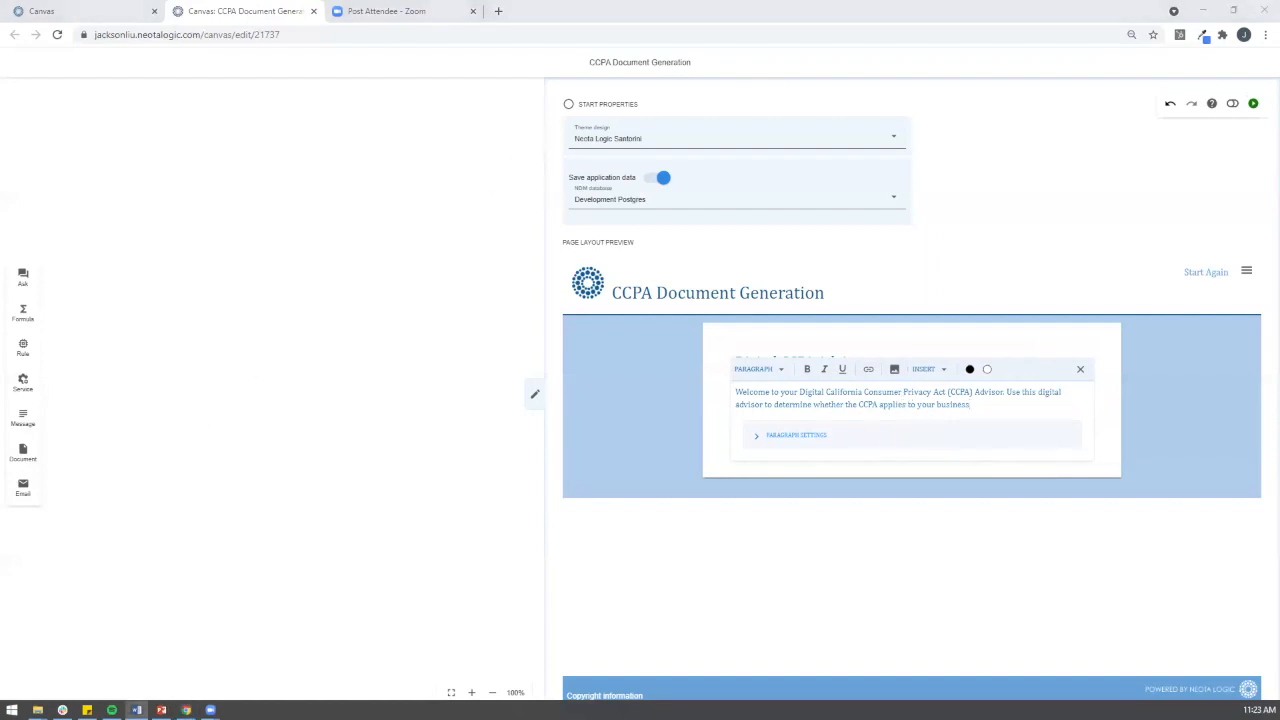
click(535, 396)
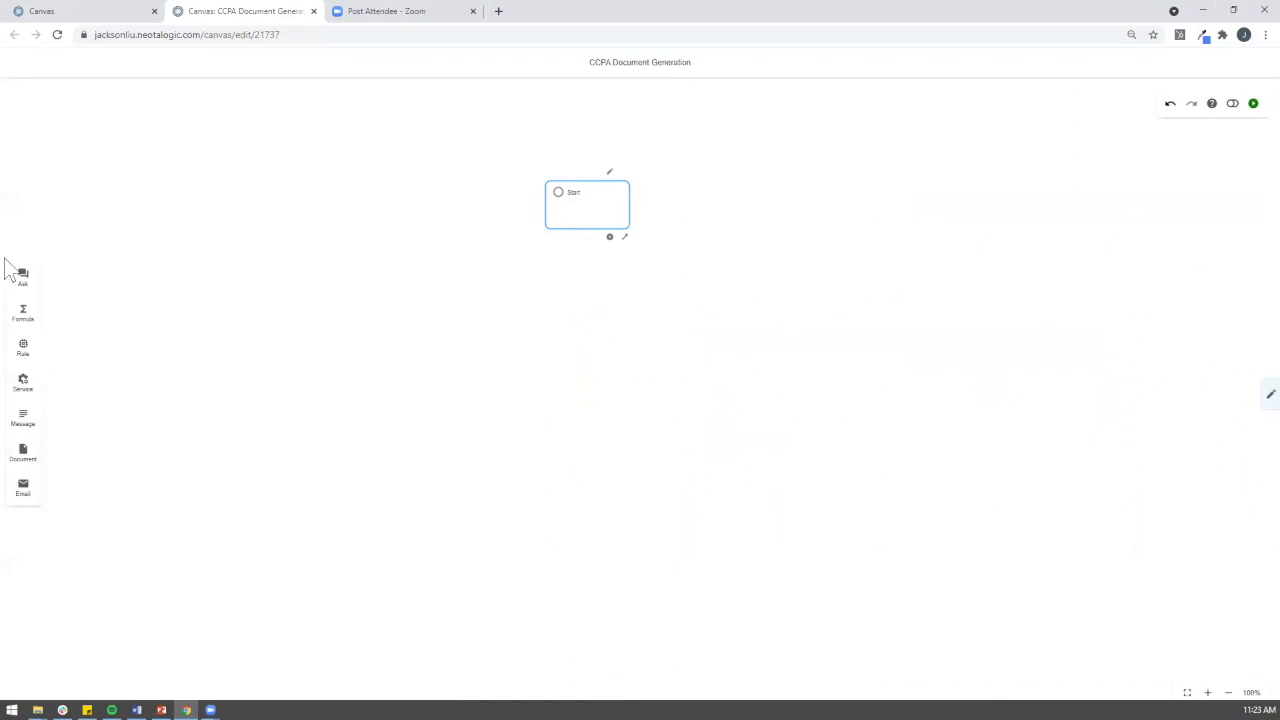
Step: Add an Ask node below Start described as 'User Information'
drag(23, 277, 592, 296)
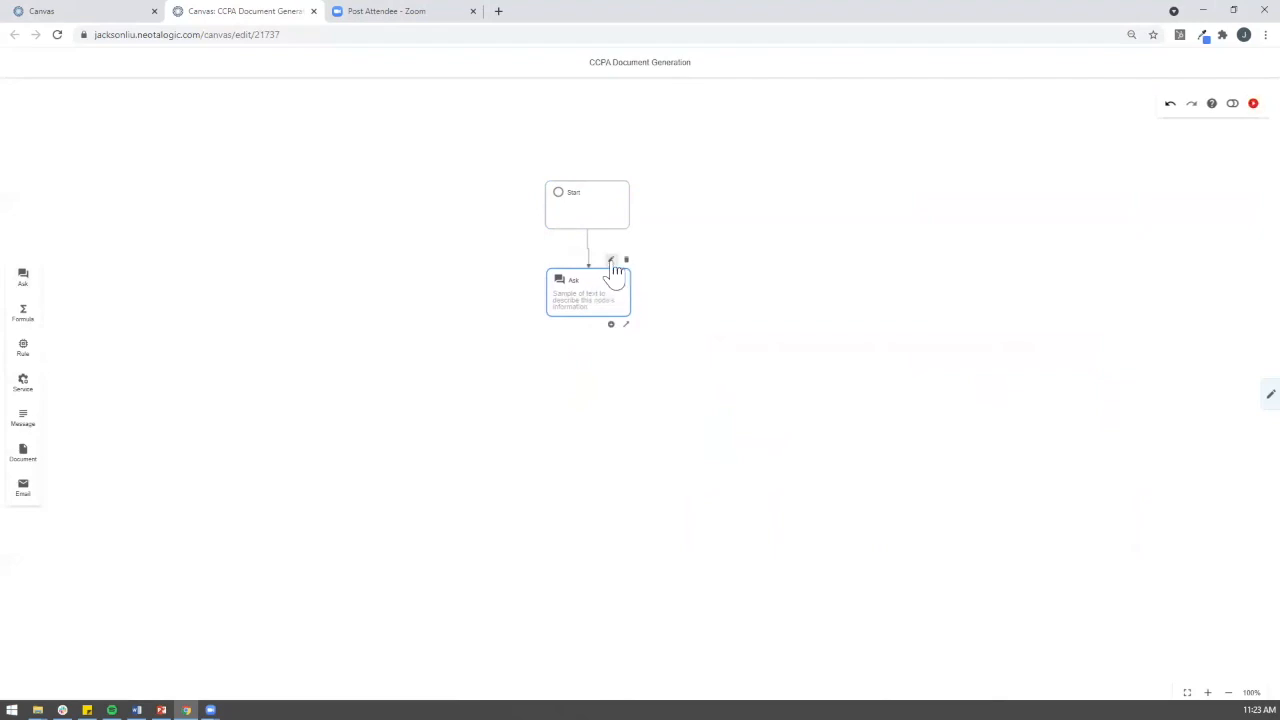
click(610, 260)
click(645, 136)
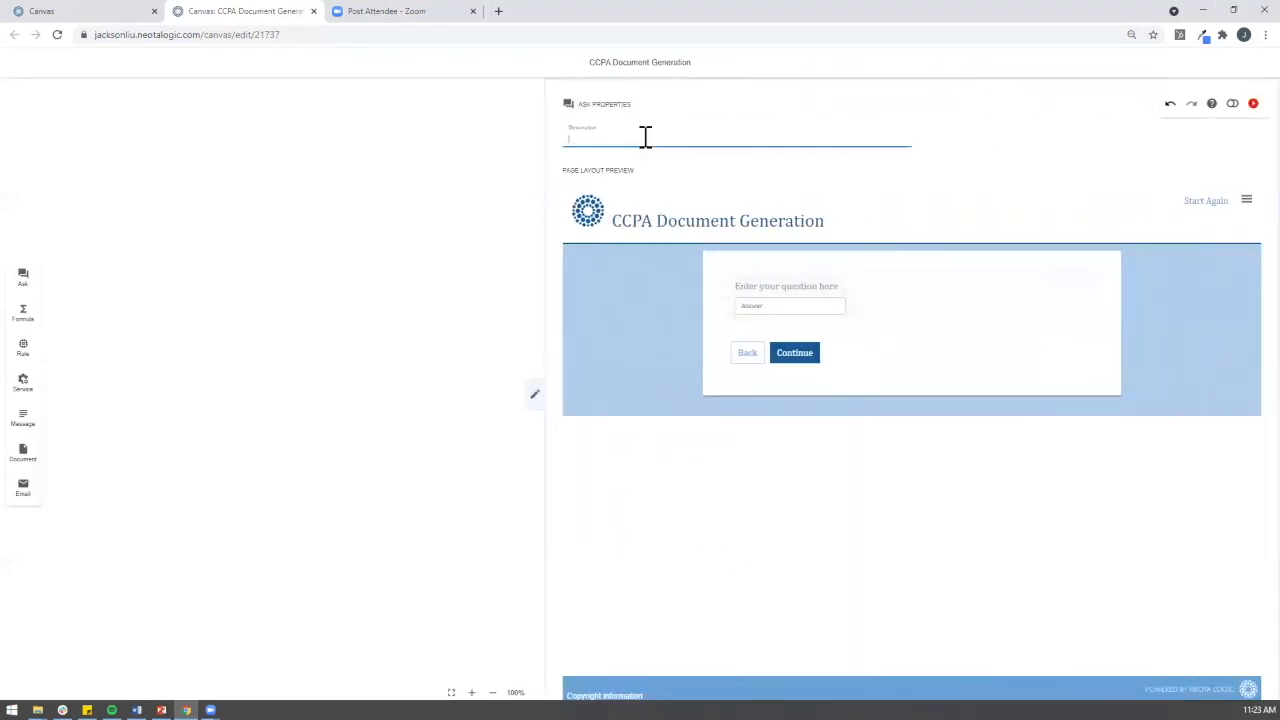
text(User Information)
Step: Ask 'What is your First and Last Name' saved as User Name, then add a blank question below
click(811, 284)
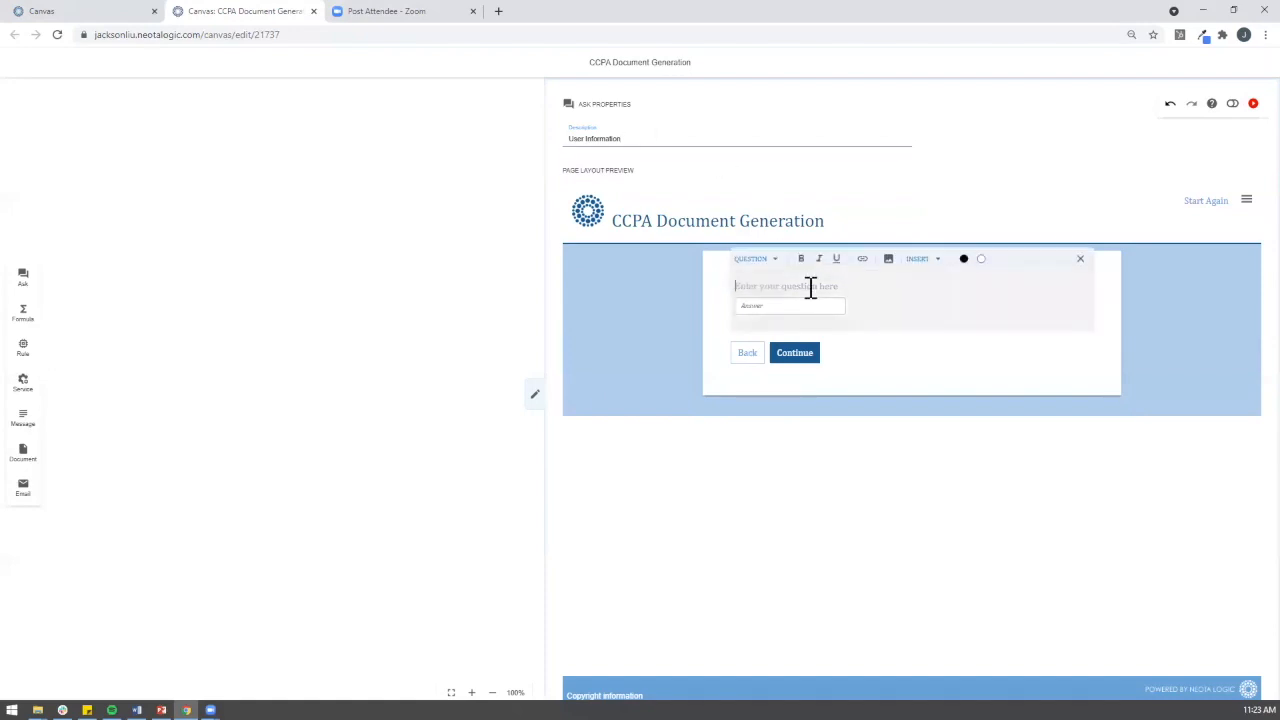
text(What is you)
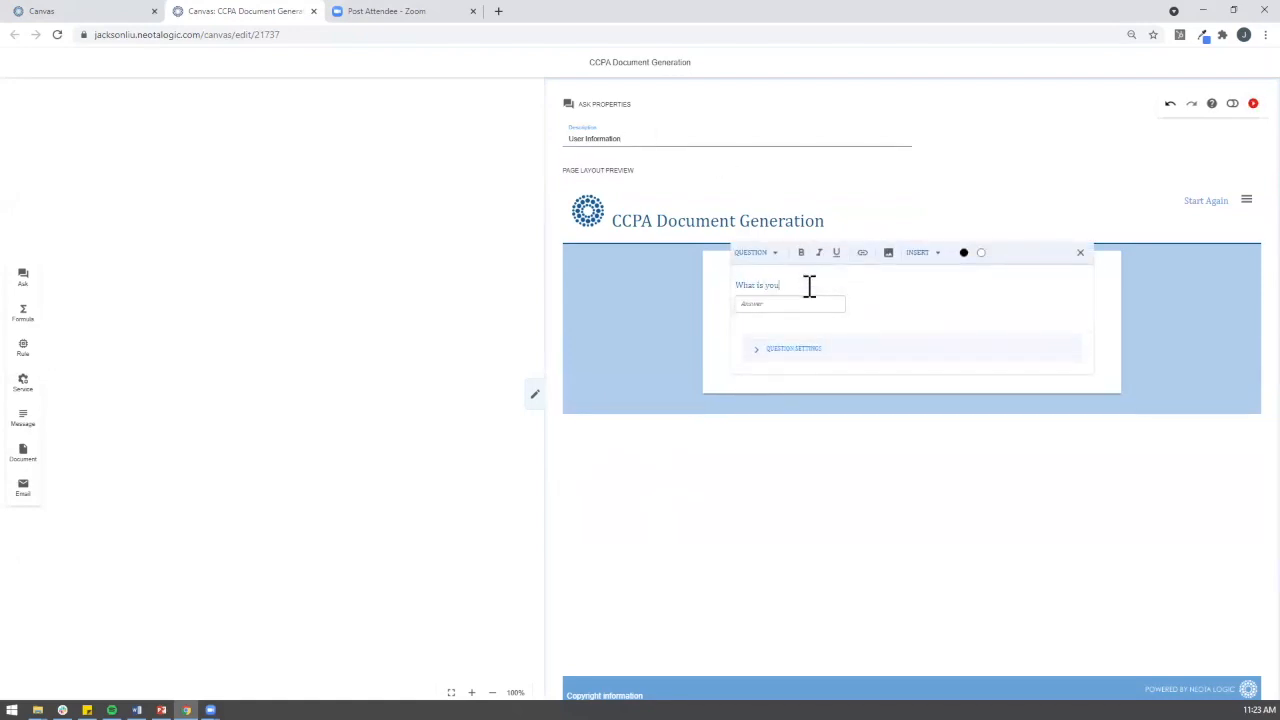
text(r First nnd Last Name)
click(802, 350)
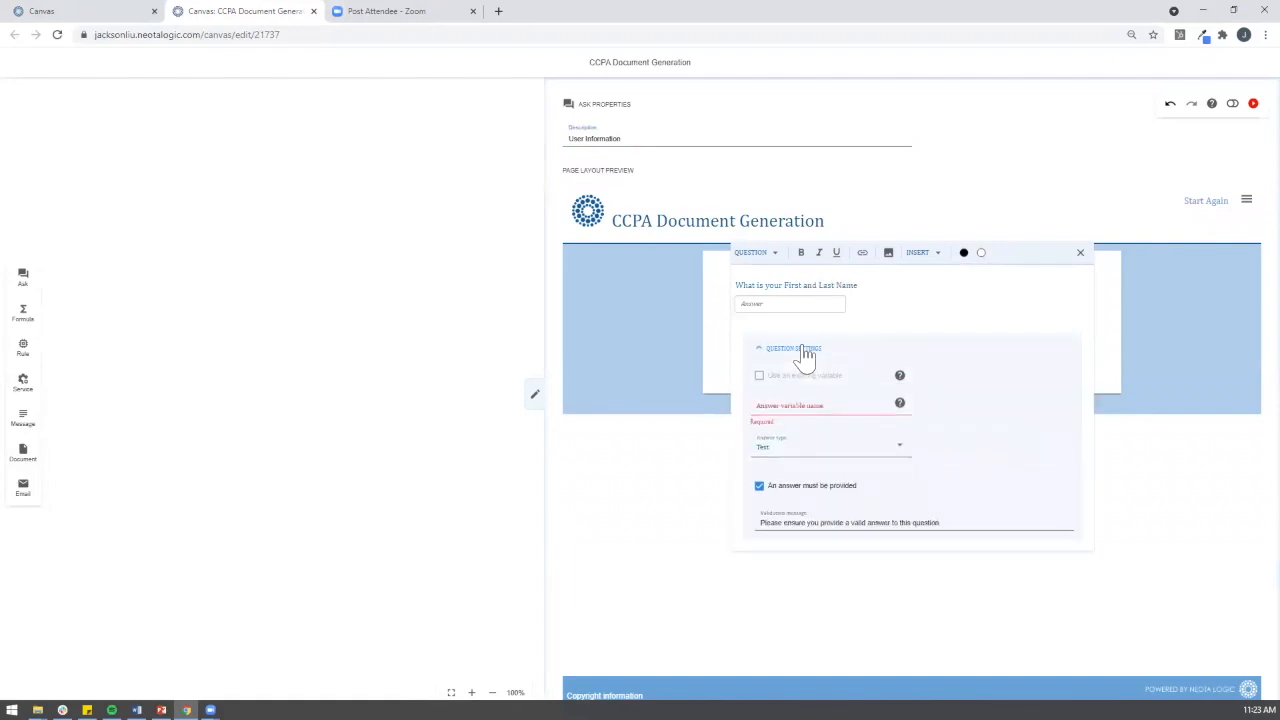
click(797, 403)
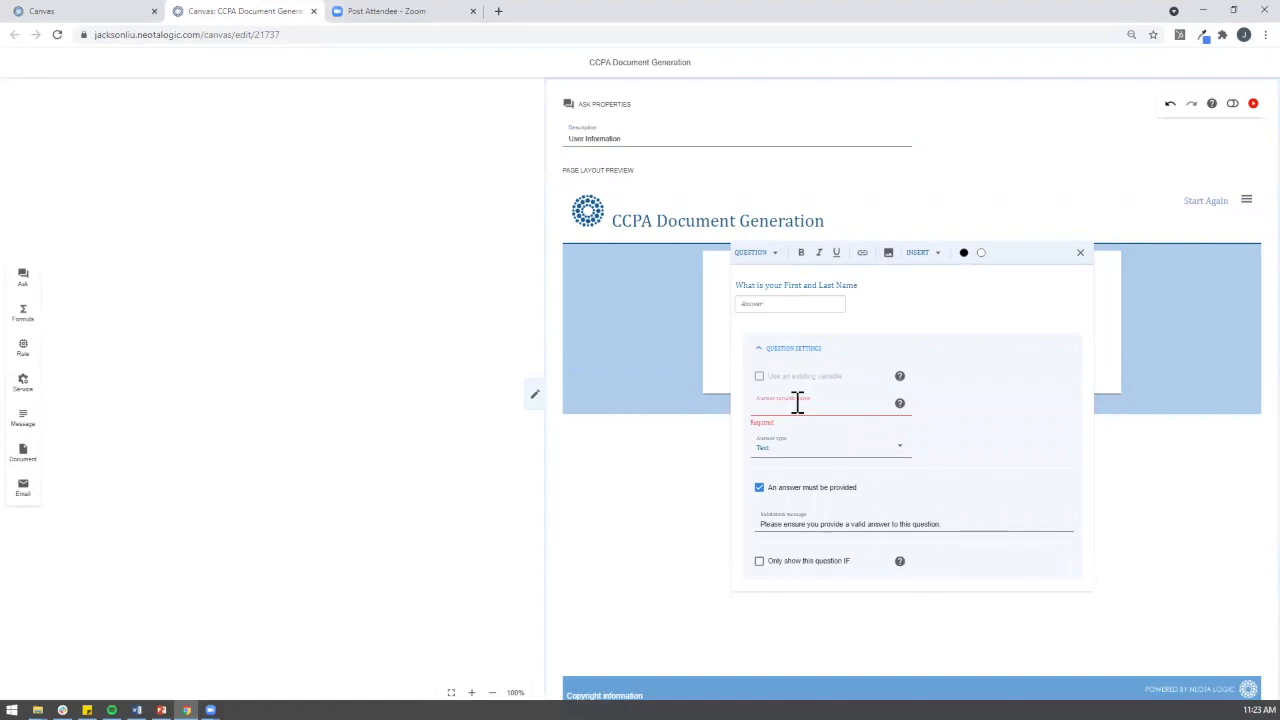
text(User Name)
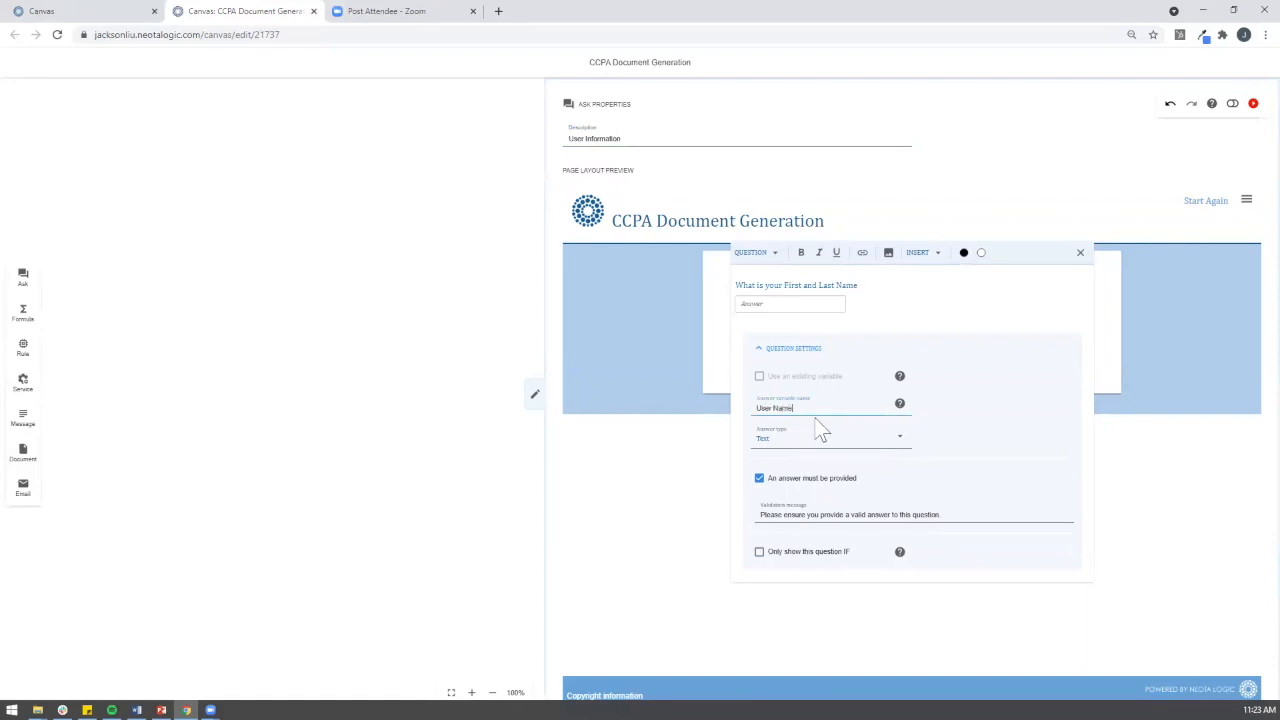
click(619, 380)
click(723, 298)
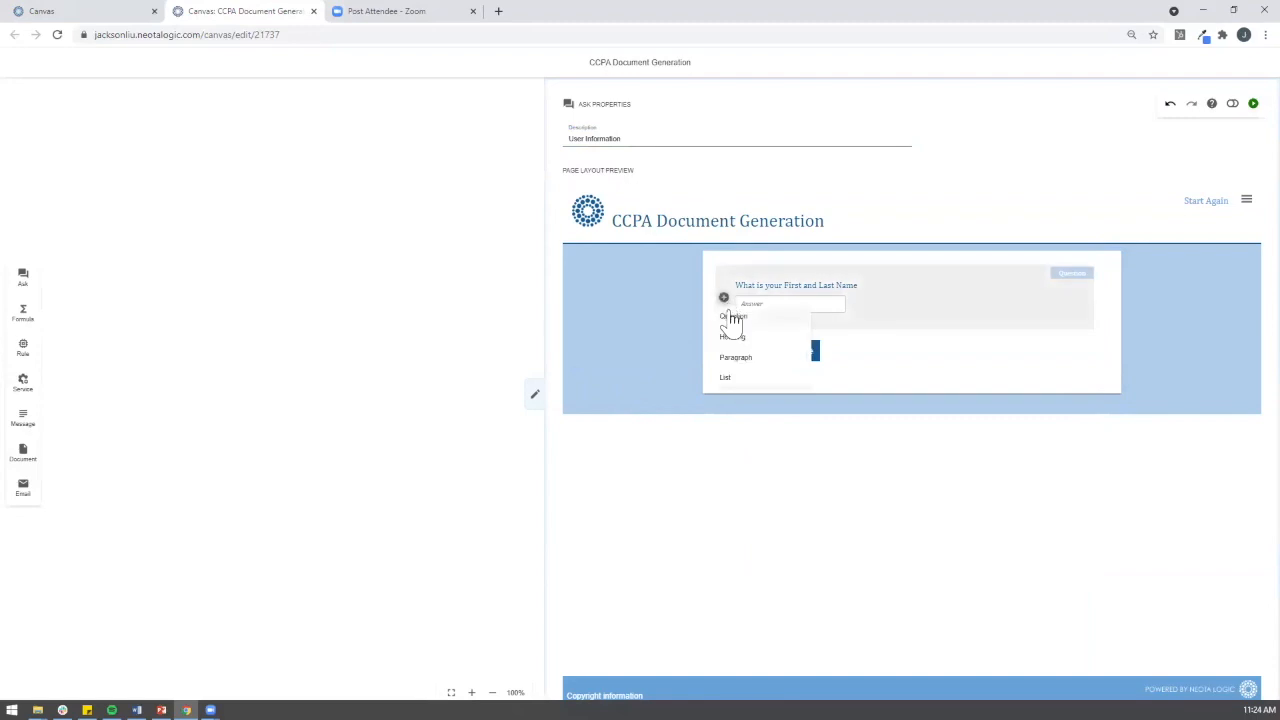
click(731, 318)
Step: Word the new question 'What is your position?' and save its answer as Position
click(787, 350)
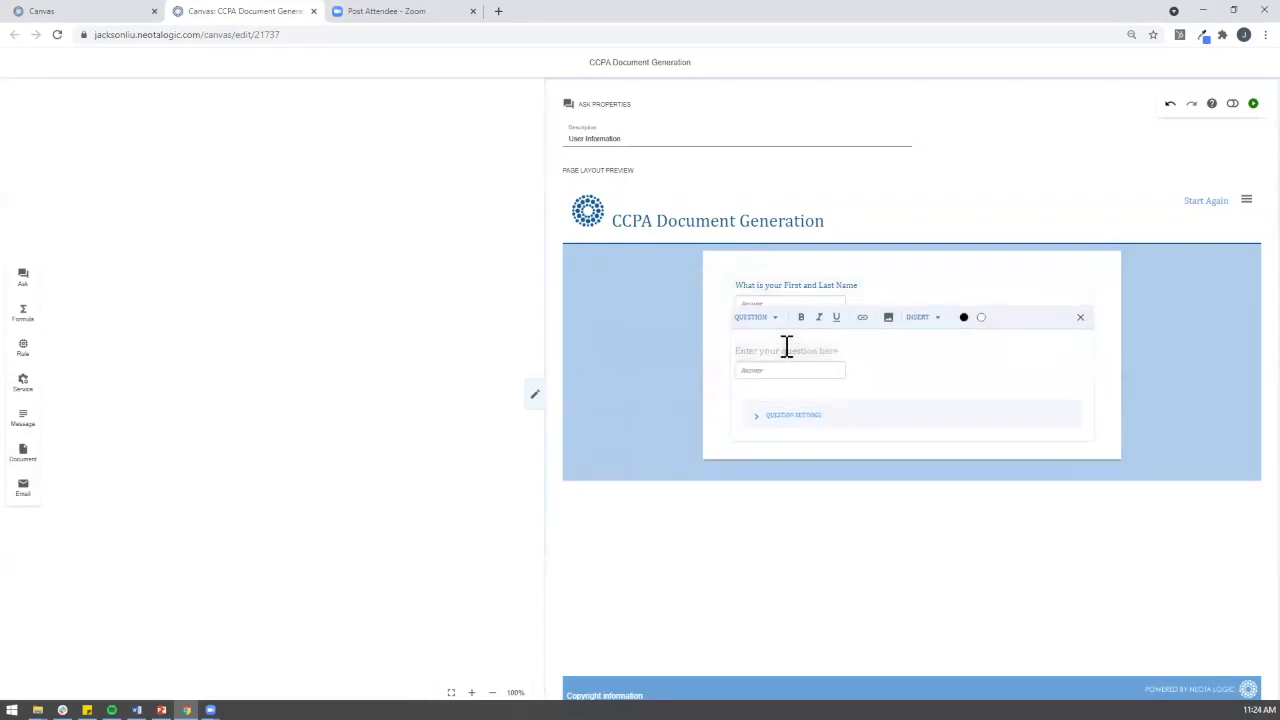
text(What i)
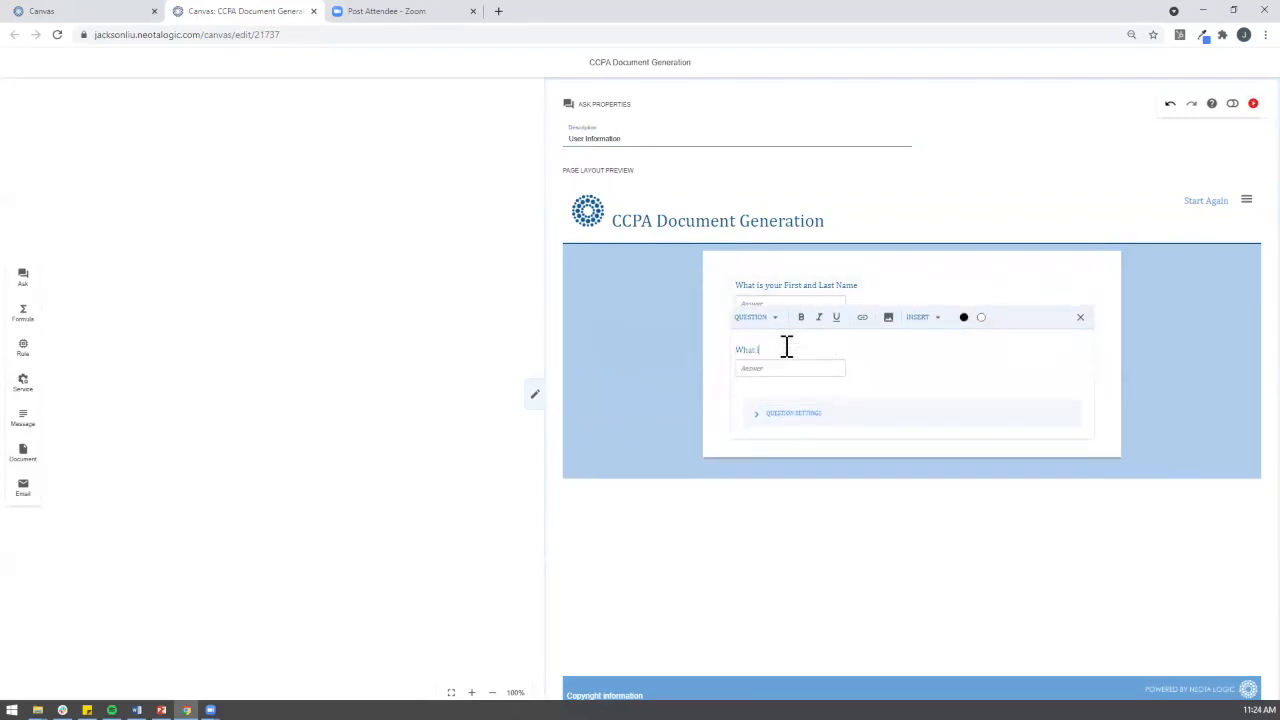
text(s your position?)
click(791, 416)
click(800, 470)
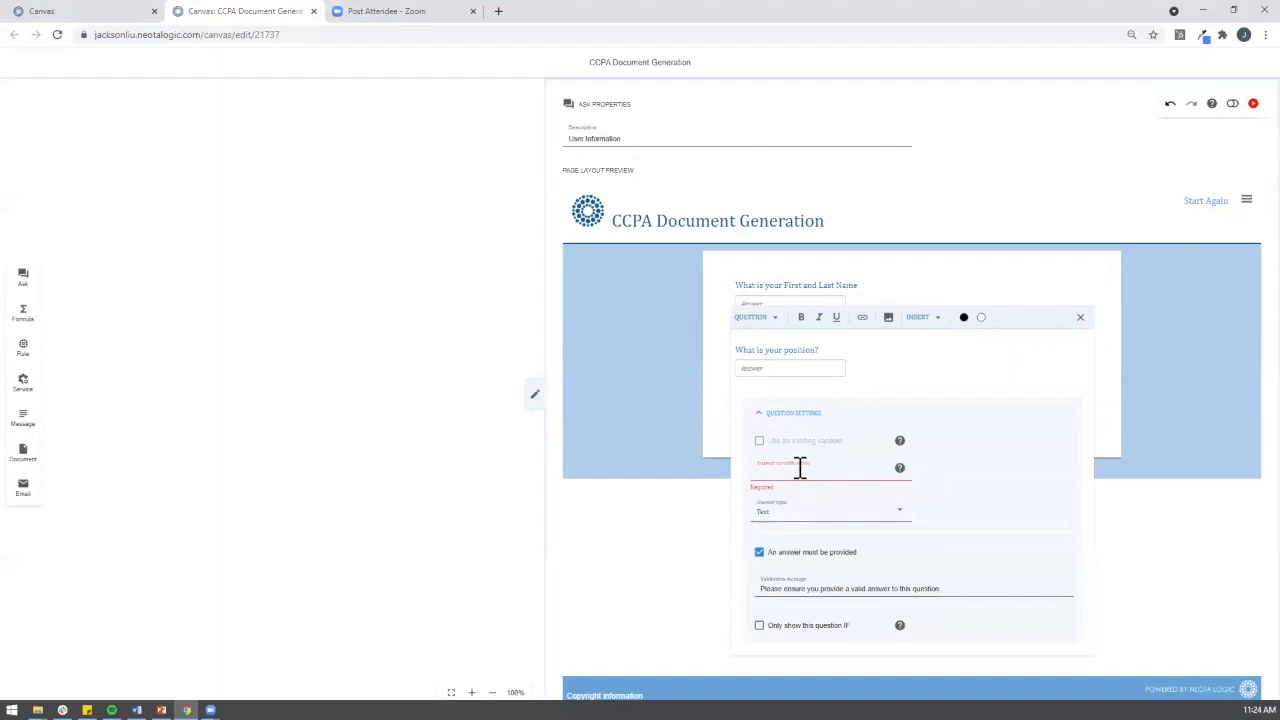
text(Position)
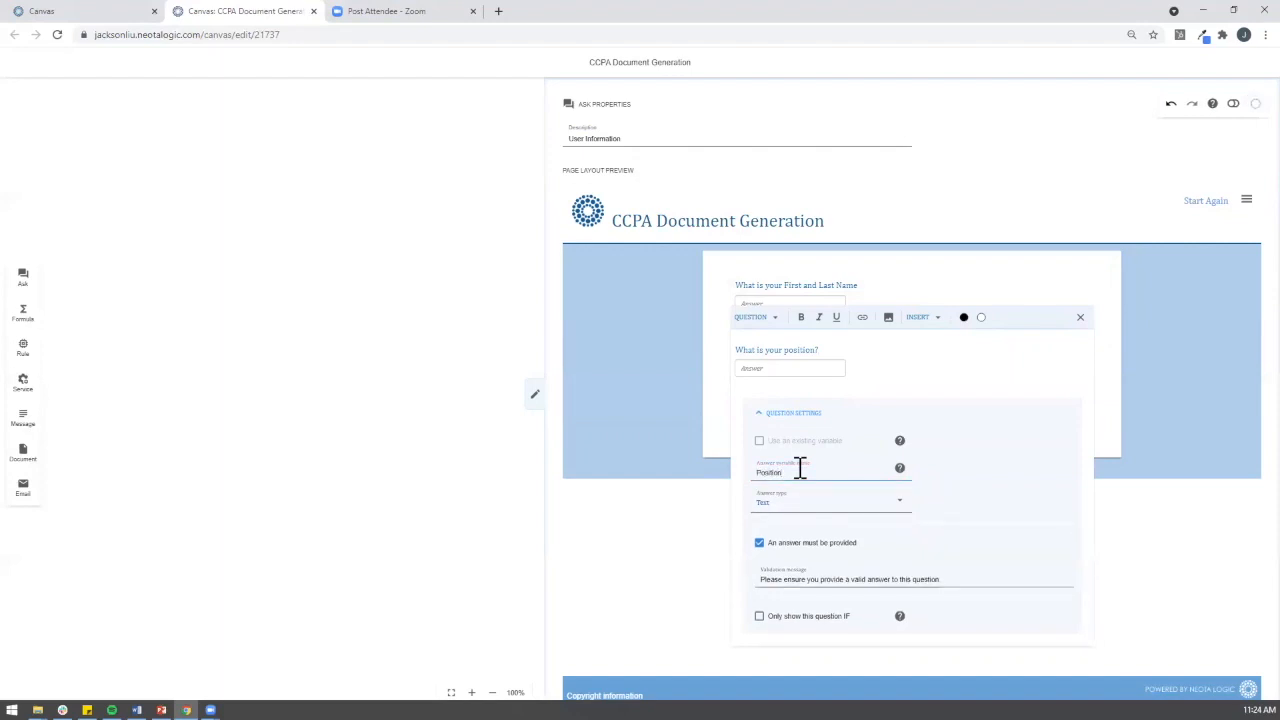
click(677, 432)
Step: Add a 'What is your Business Name?' question saved as Business Name
click(725, 362)
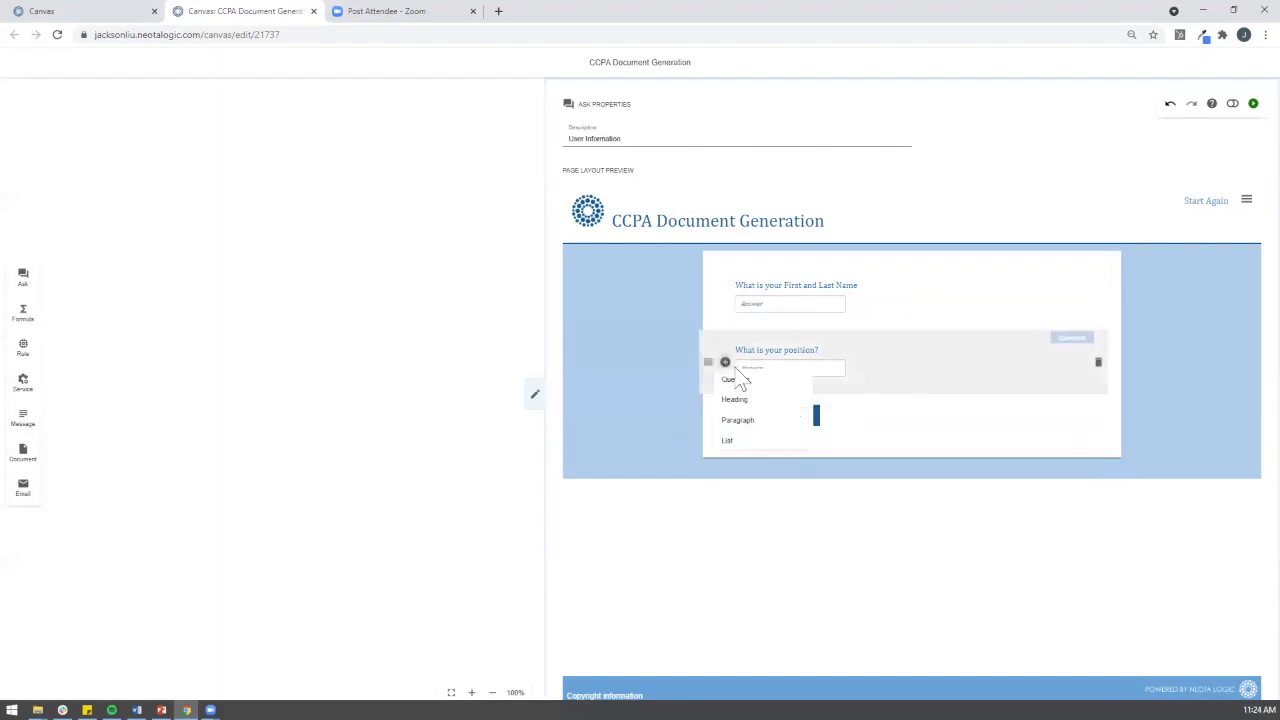
click(742, 384)
click(791, 415)
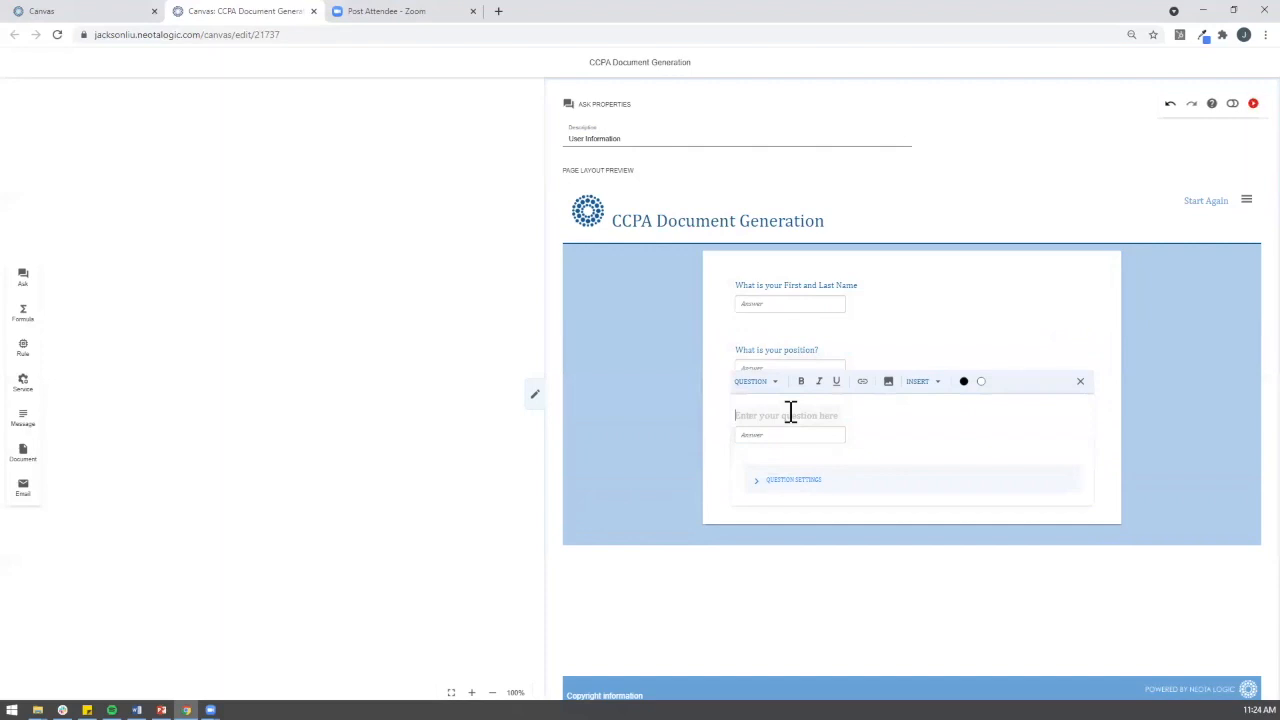
text(What is your)
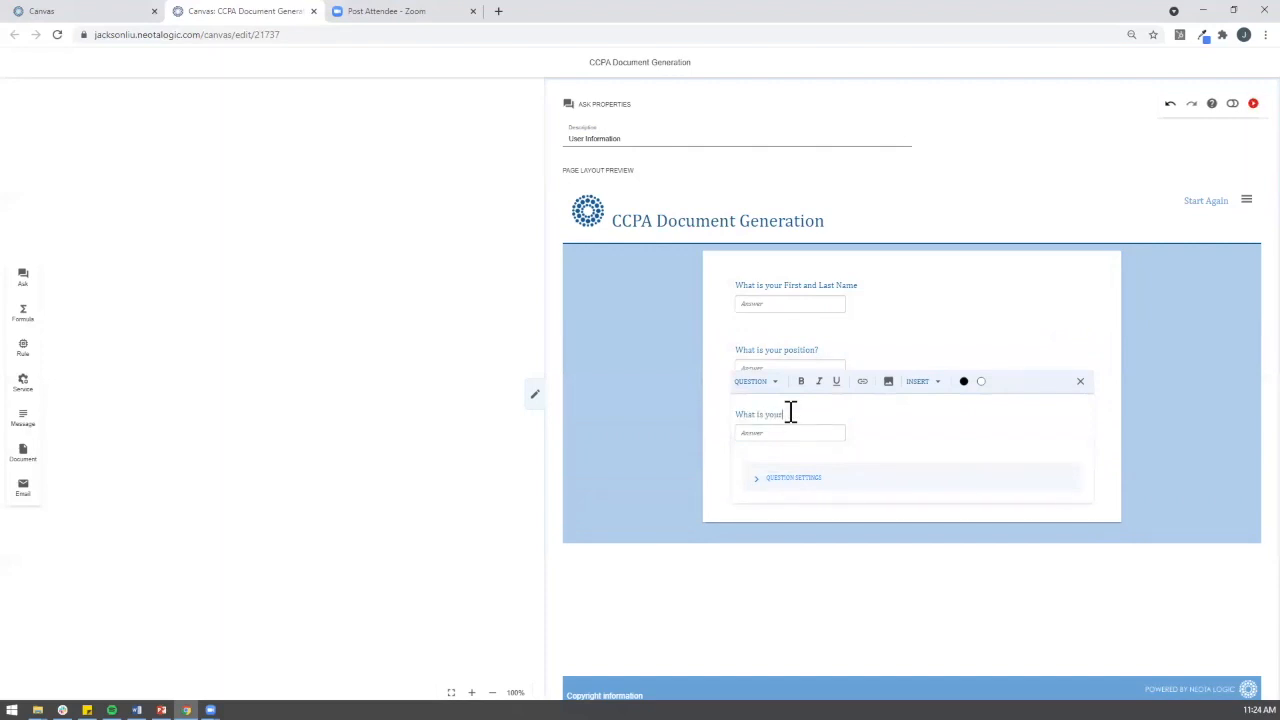
text( Pusiness Name?)
click(822, 484)
click(820, 534)
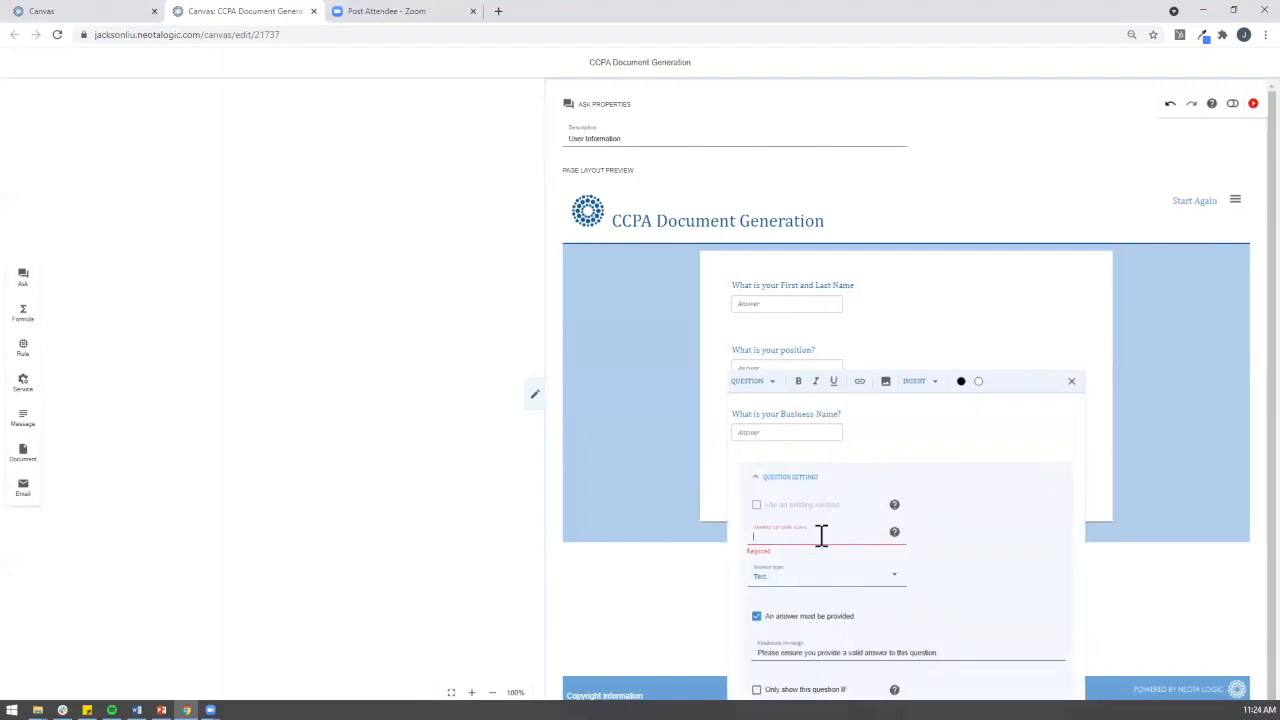
text(Business Name)
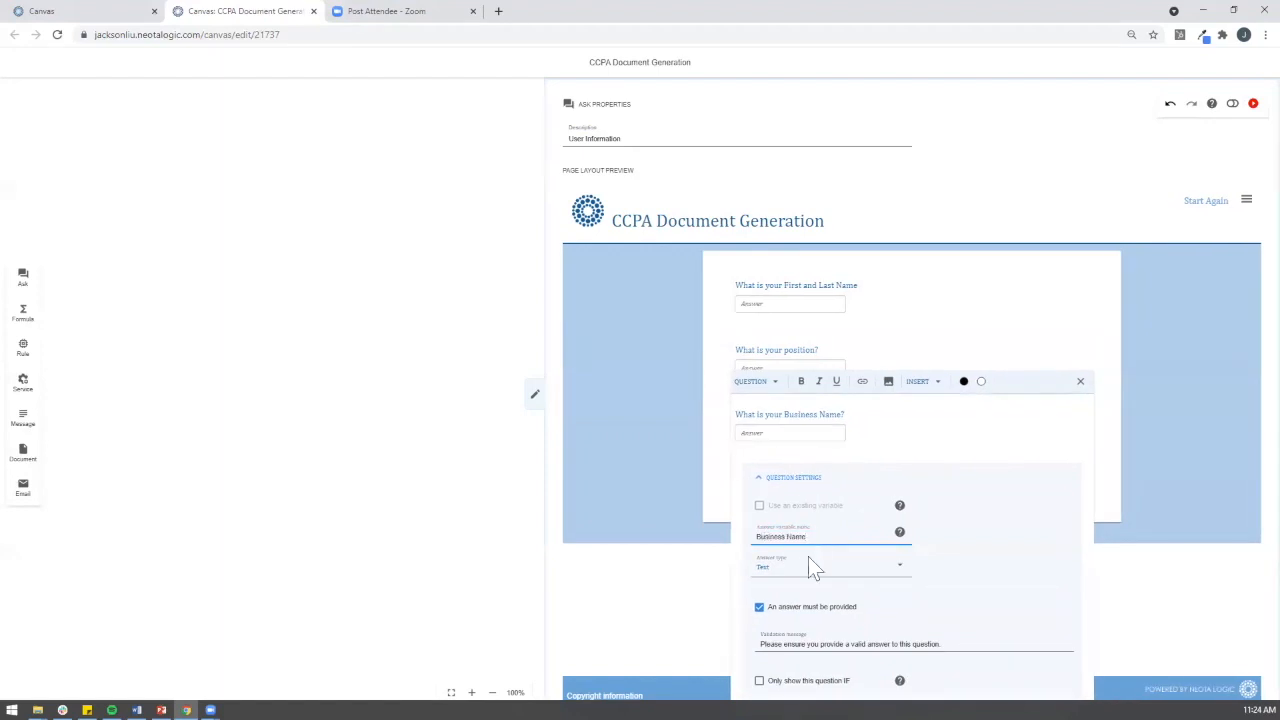
click(666, 562)
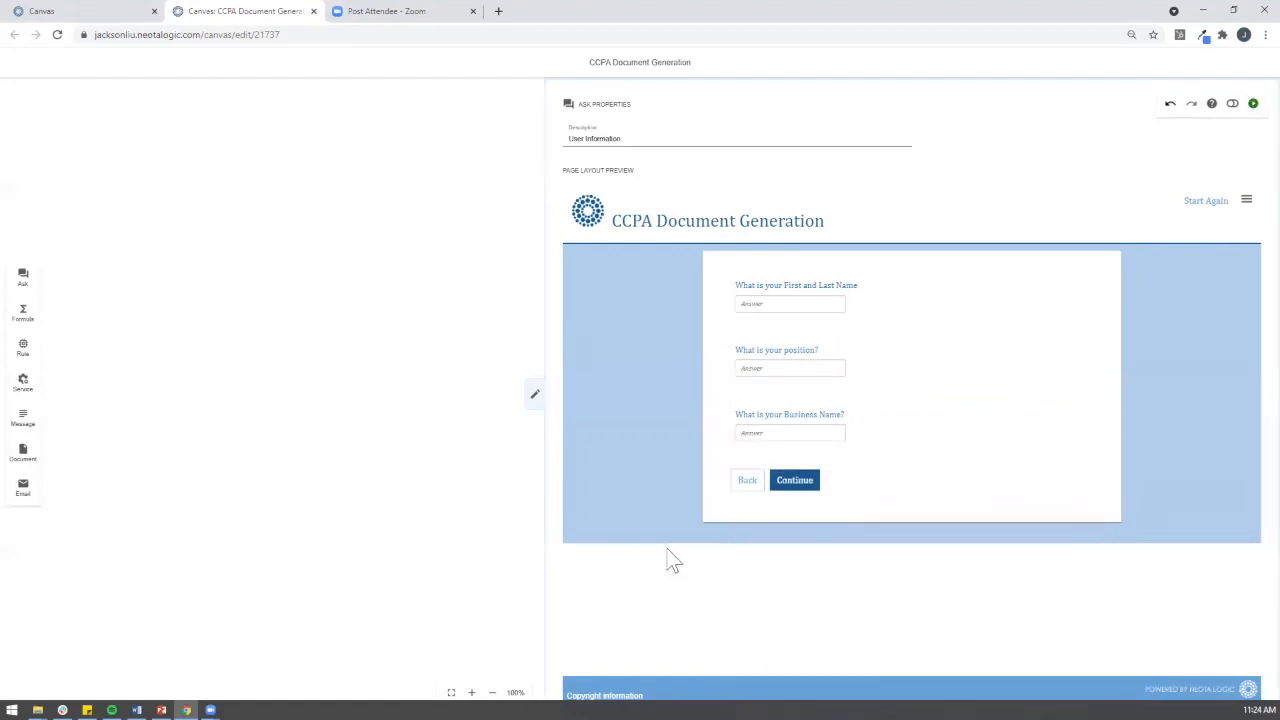
Step: Add a 'What is your email' question saved as User Email and collapse the page panel
click(725, 428)
click(733, 446)
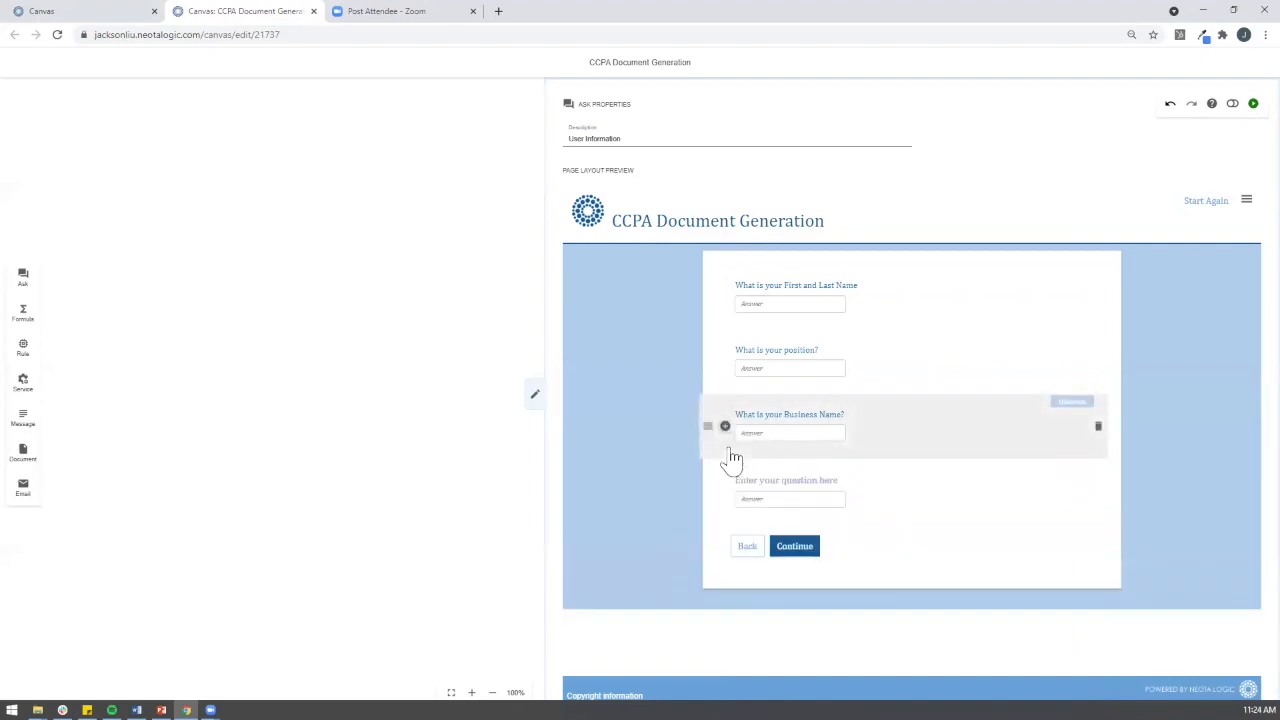
click(760, 477)
text(What)
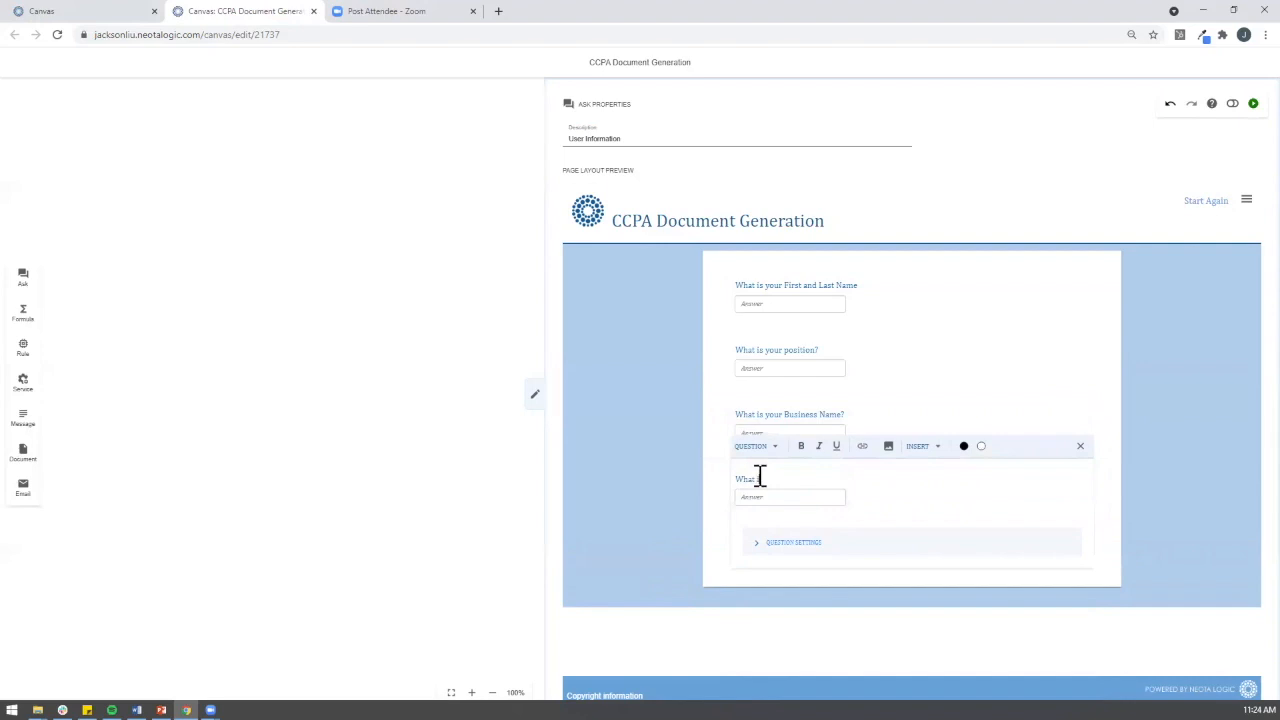
text( is your email?)
click(803, 552)
click(806, 600)
text(Emai)
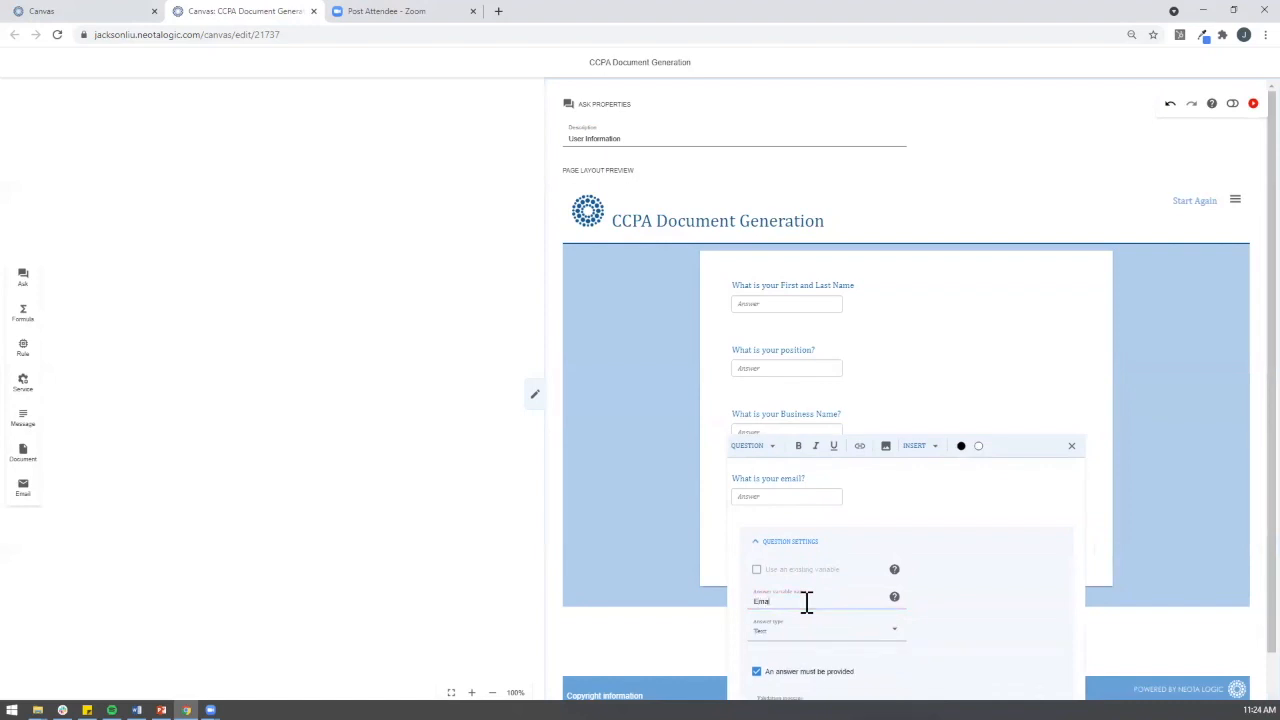
key(BackSpace)
key(BackSpace)
key(BackSpace)
text(User Email)
click(676, 515)
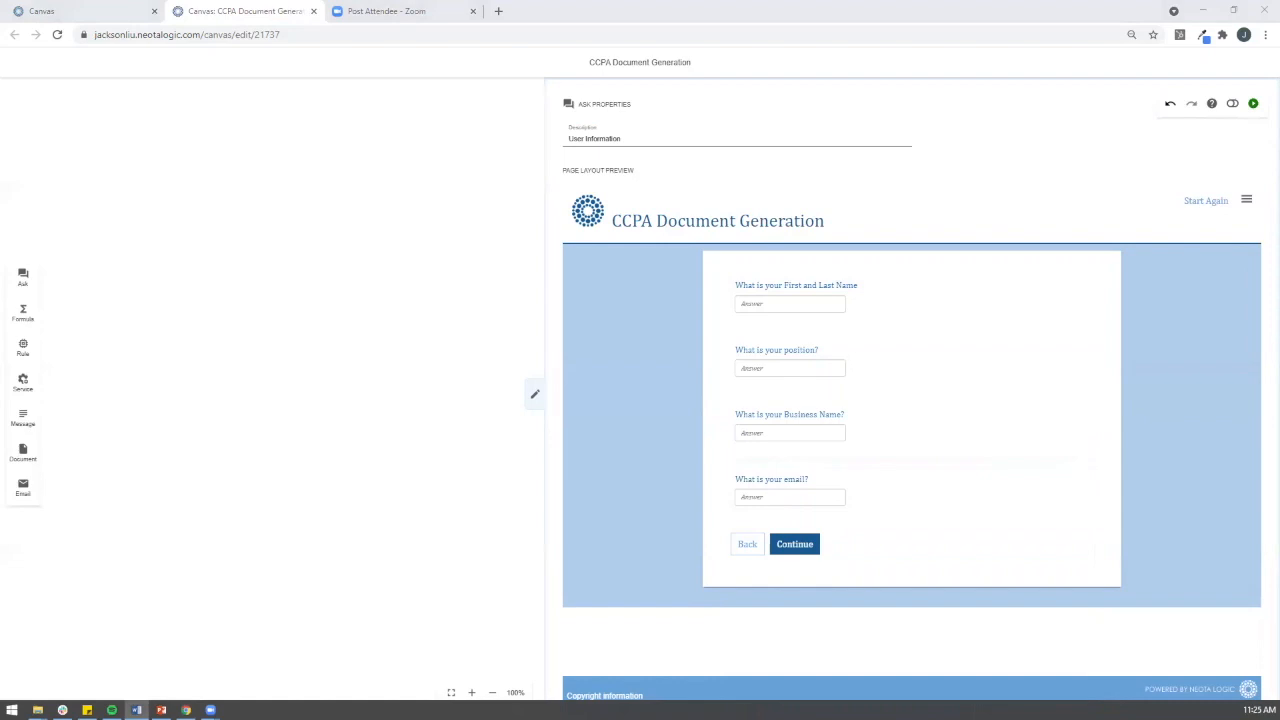
click(534, 395)
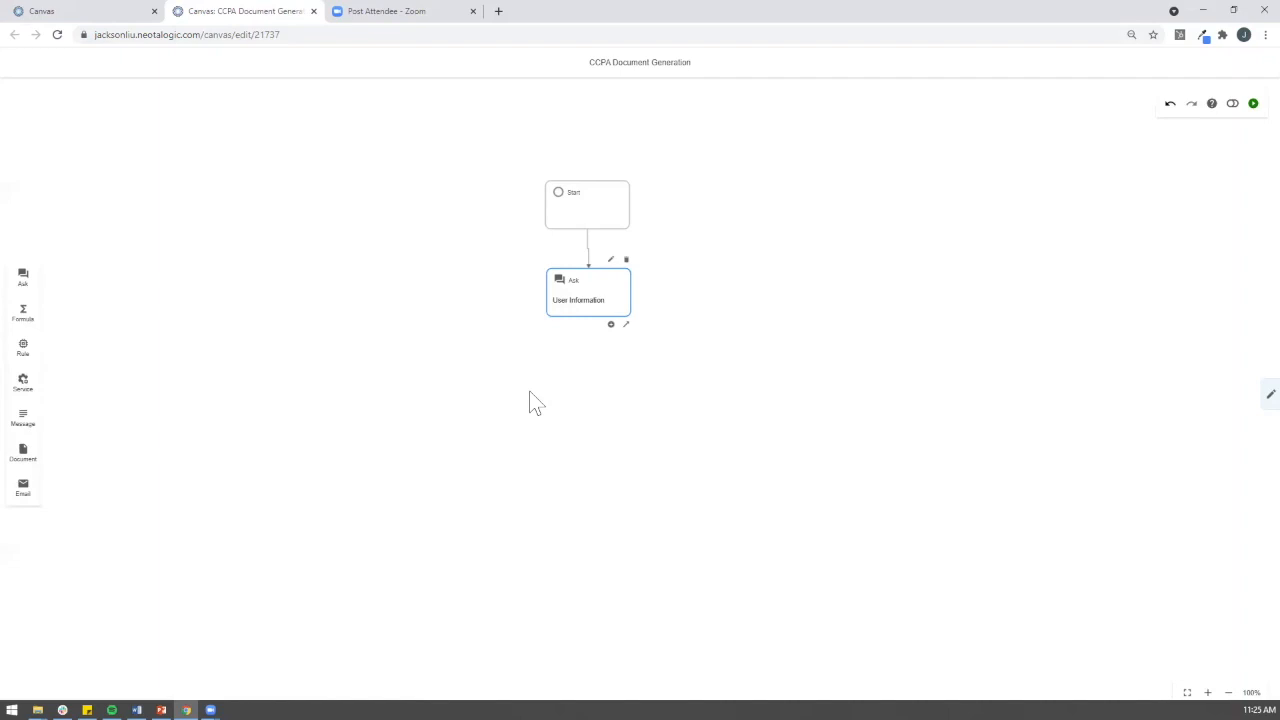
Step: Connect a second Ask node after User Information and describe it as 'Other Questions'
mouse_move(28, 282)
mouse_down()
mouse_move(530, 415)
mouse_move(606, 386)
mouse_move(598, 396)
mouse_up()
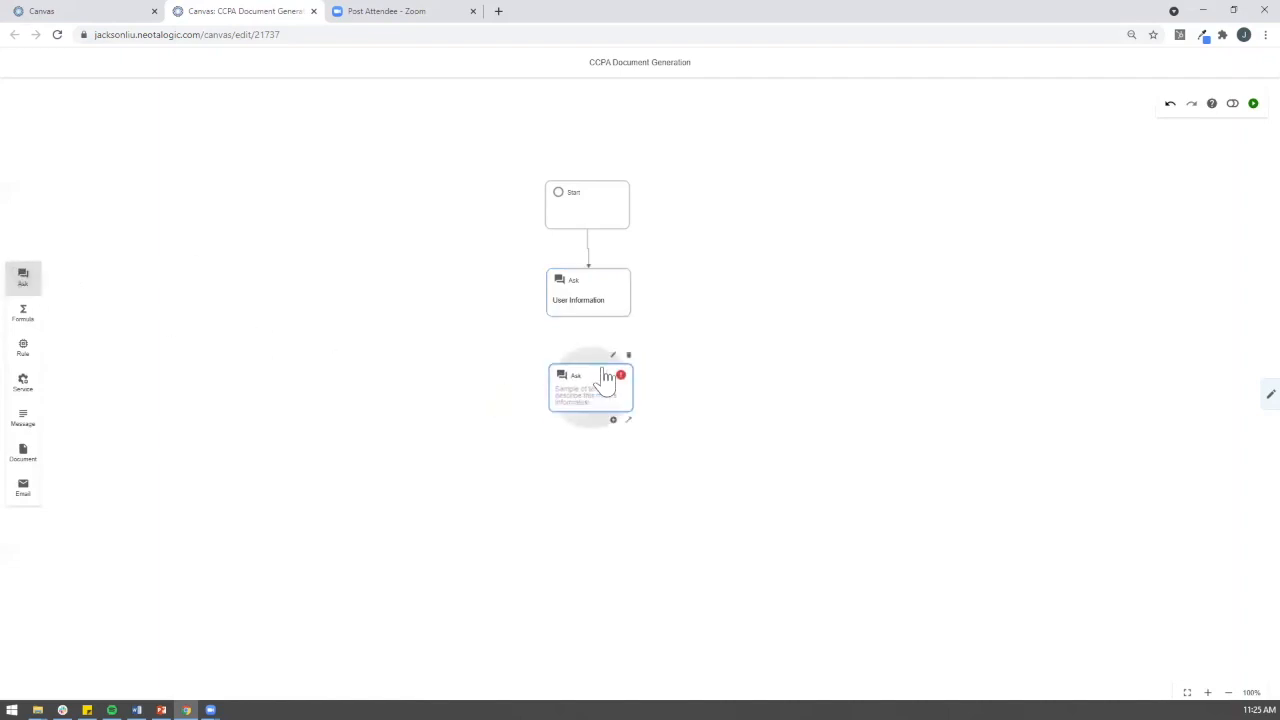
drag(626, 330, 590, 395)
click(597, 392)
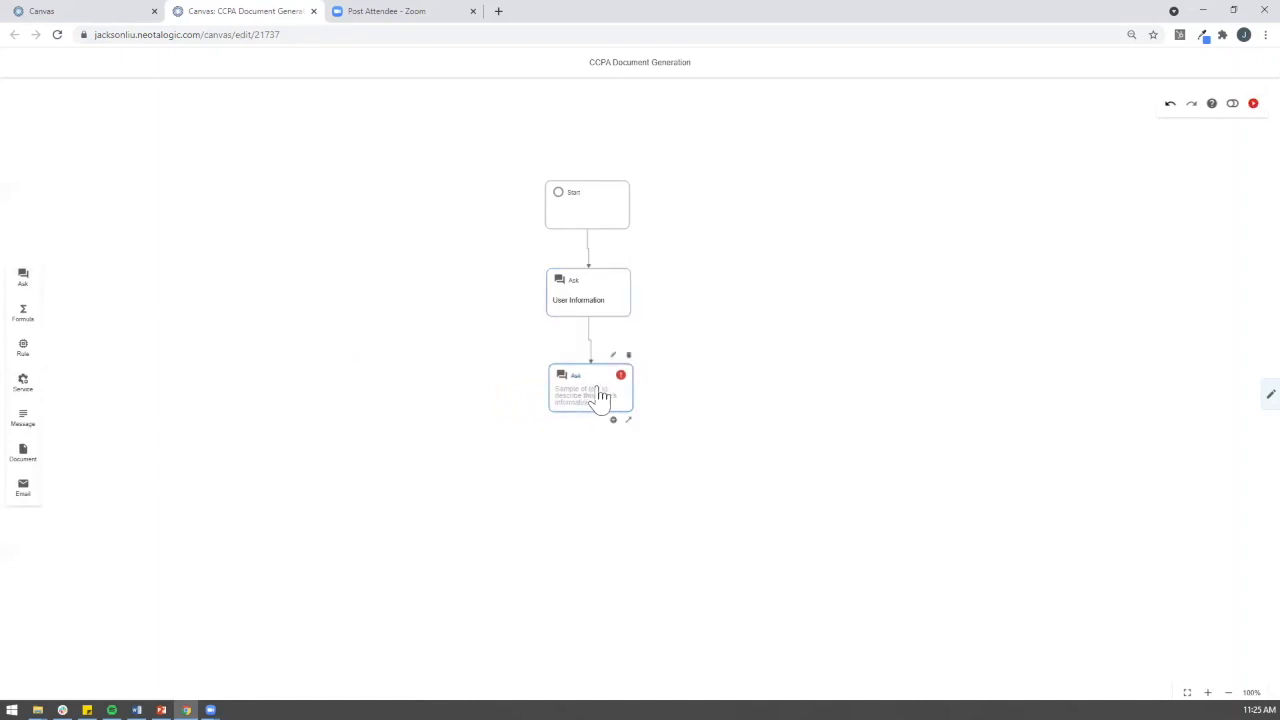
click(613, 359)
click(617, 137)
text(Other Questions)
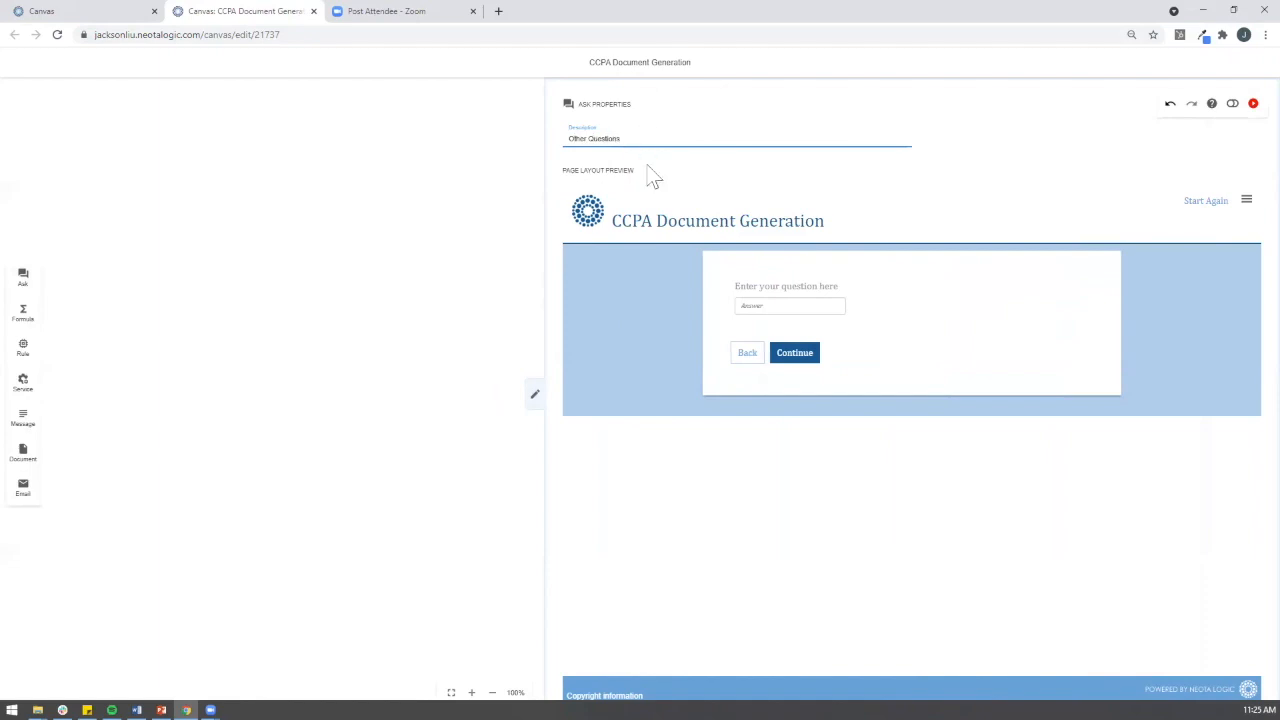
key(alt+Tab)
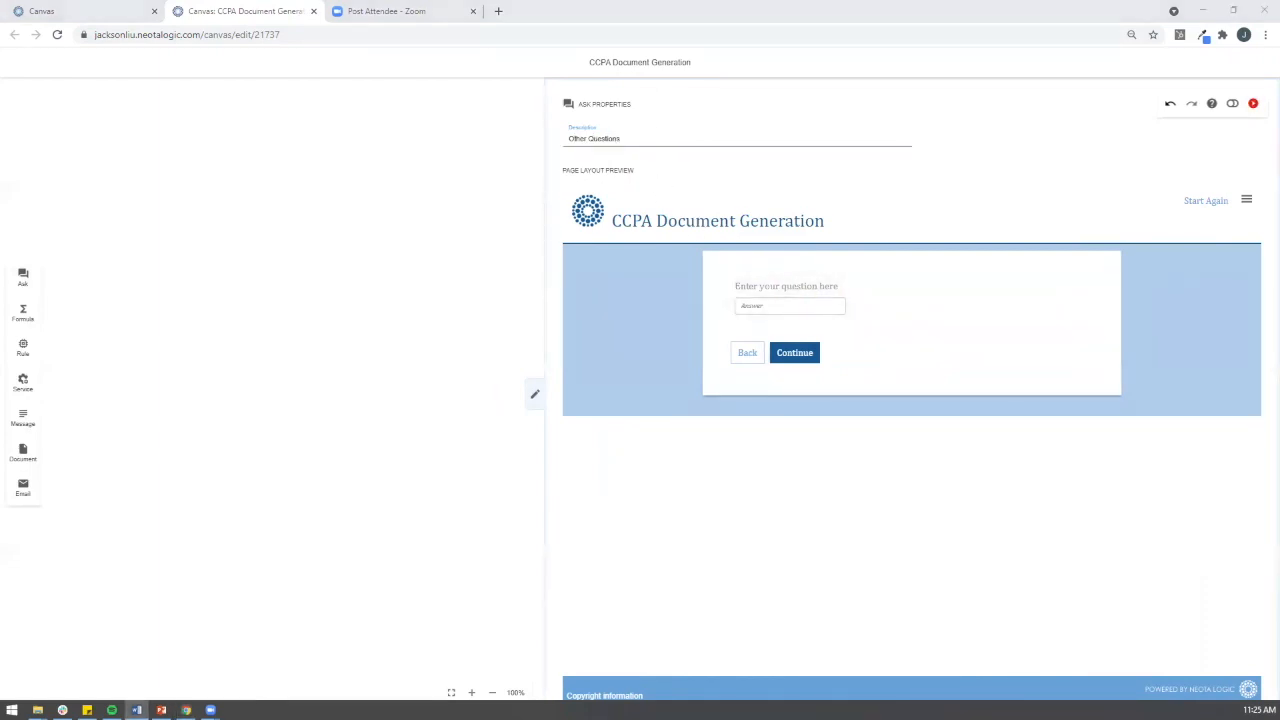
Step: Paste the consumer-threshold question from Word, saved as Yes/No variable Number of Consumers
click(826, 289)
text(Does your business buy, receive or sell the personal information of 50,0000 or more consumers, households or devices?)
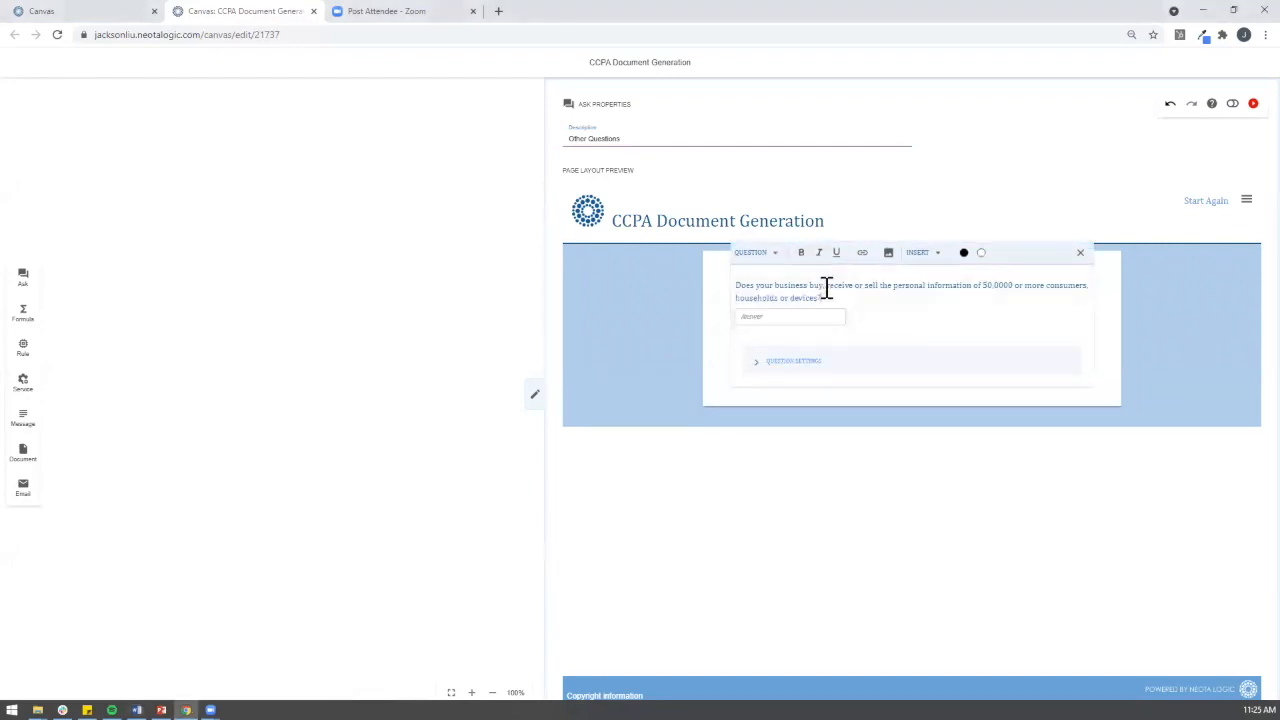
click(788, 363)
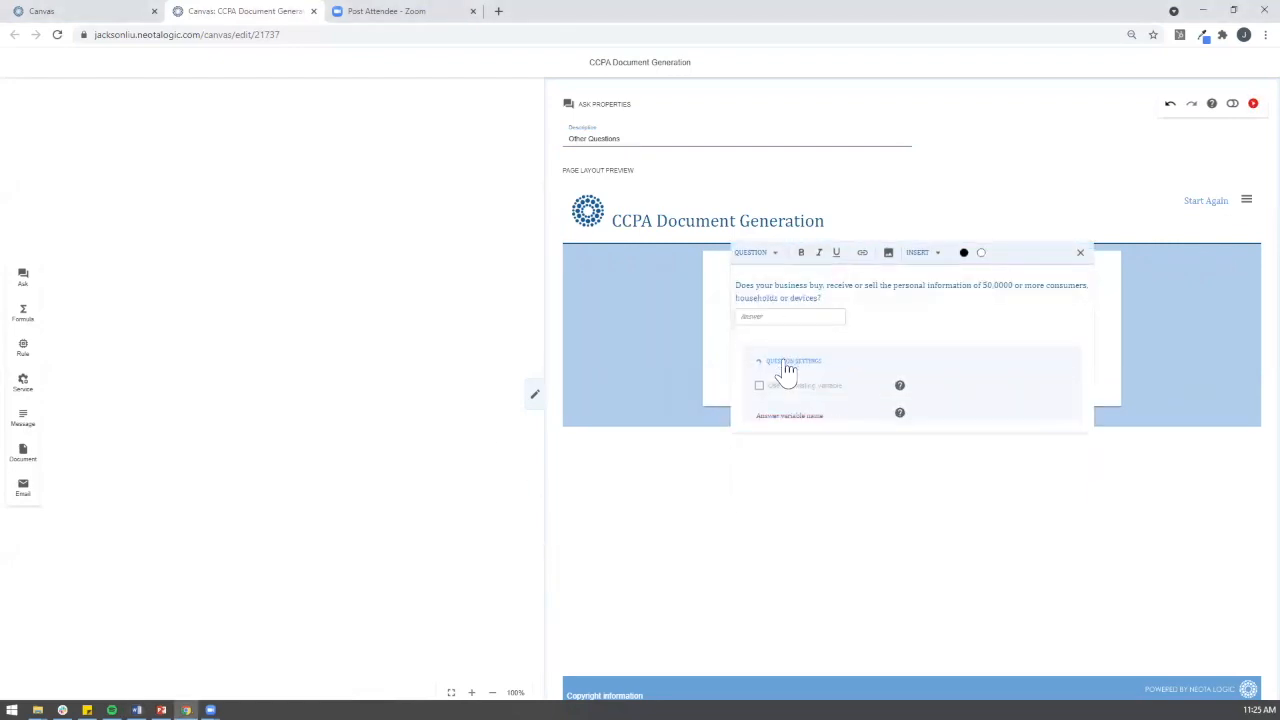
click(772, 416)
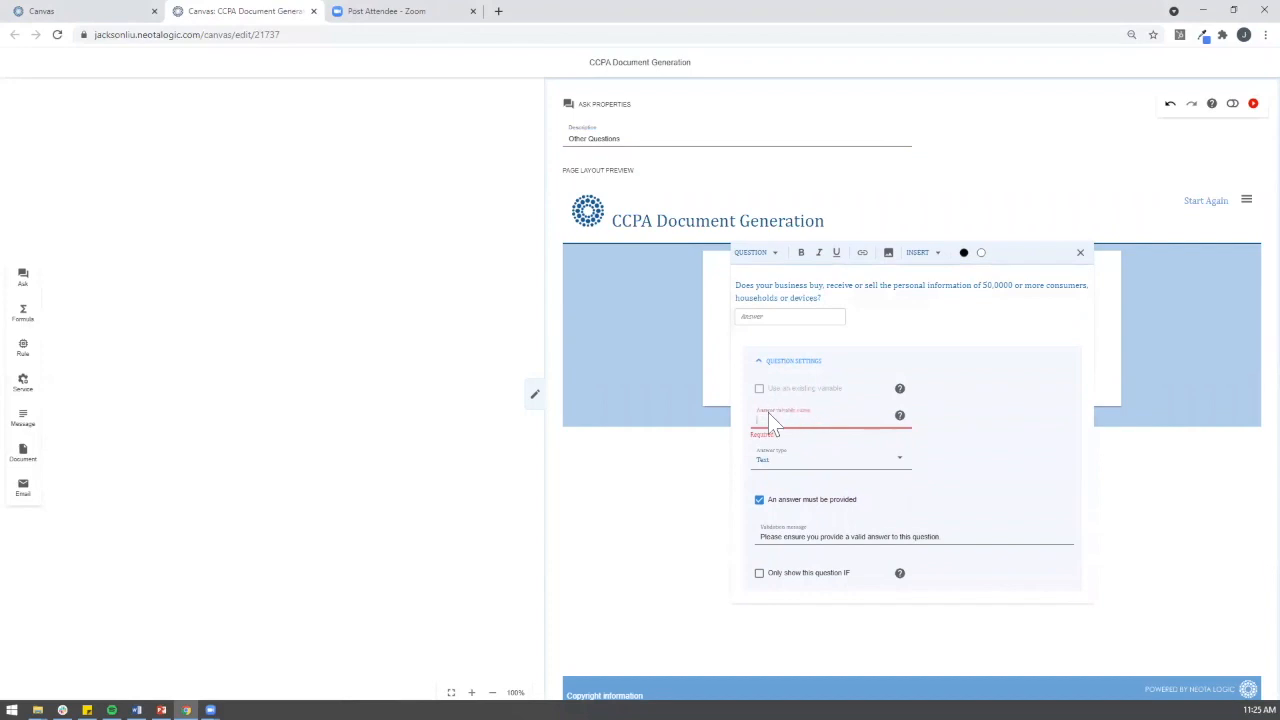
text(Number of Con)
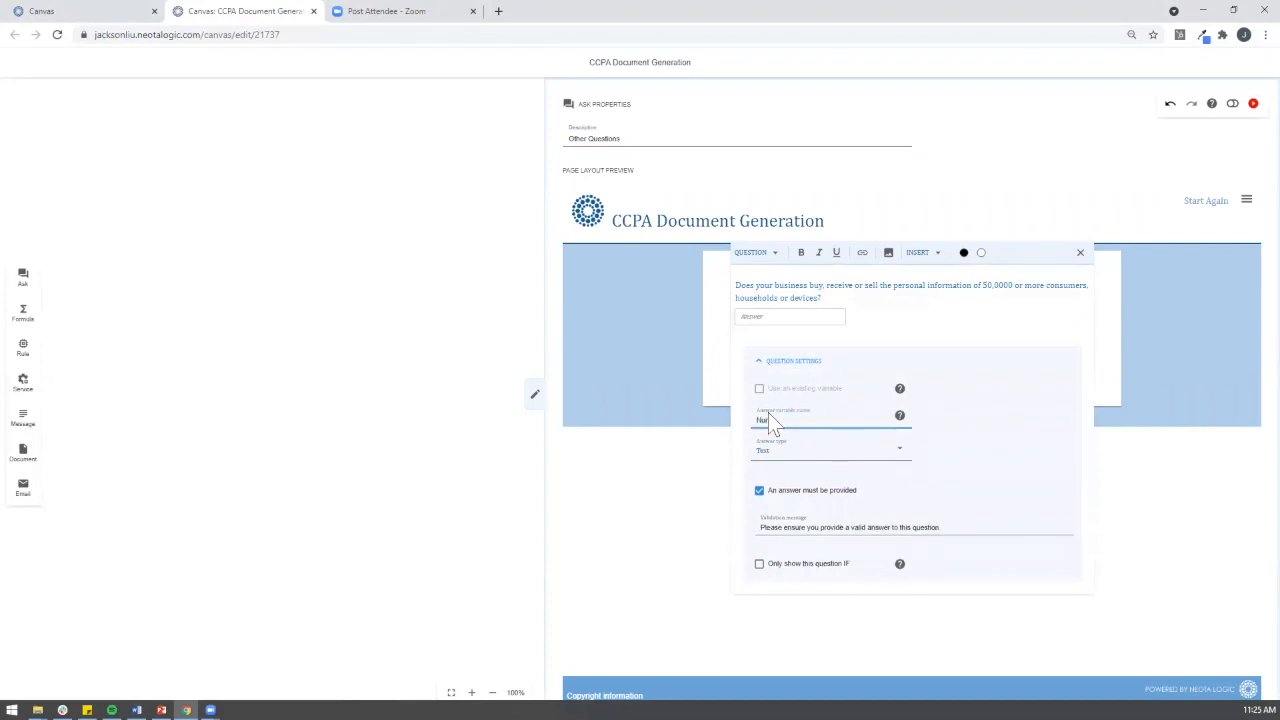
text(sumers)
click(809, 449)
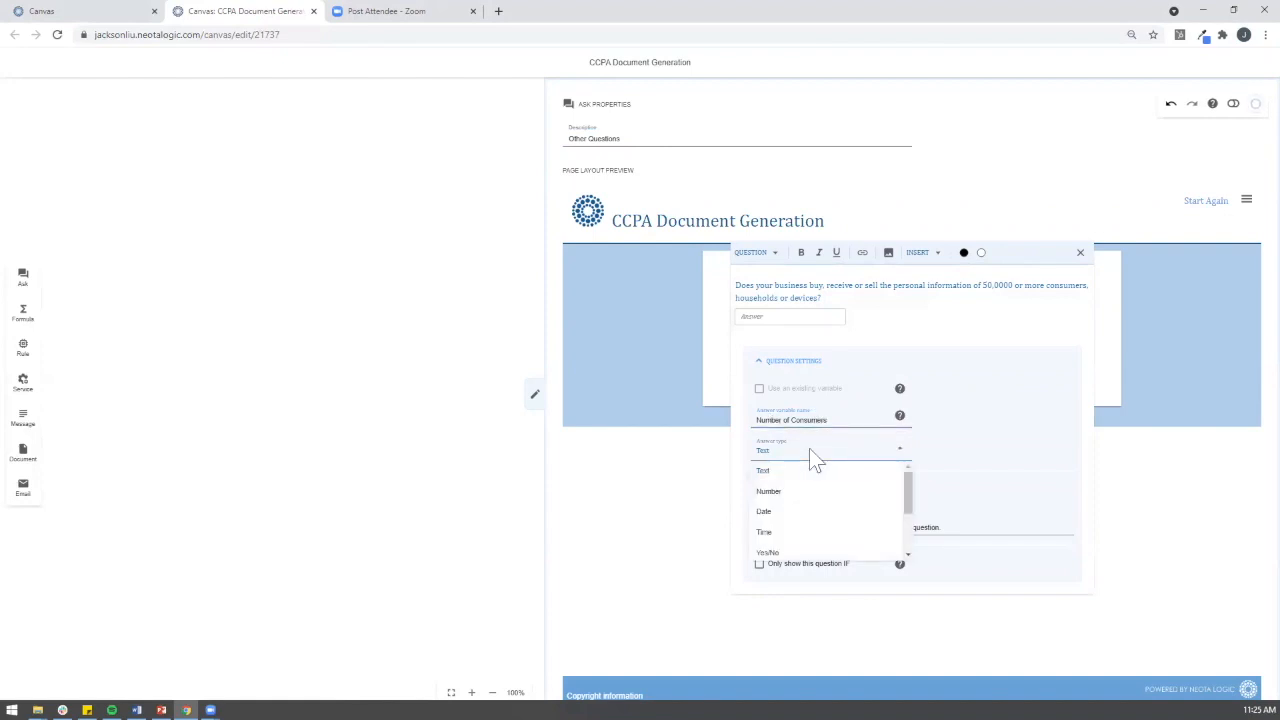
click(792, 554)
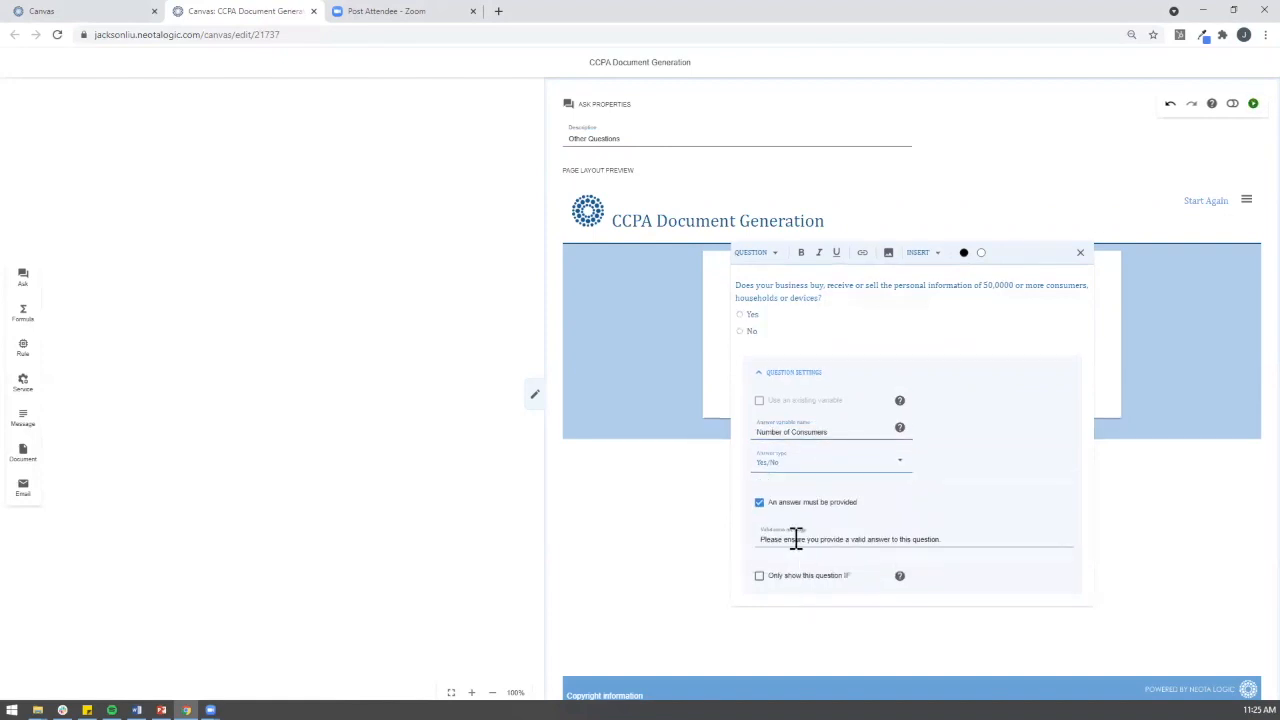
click(680, 385)
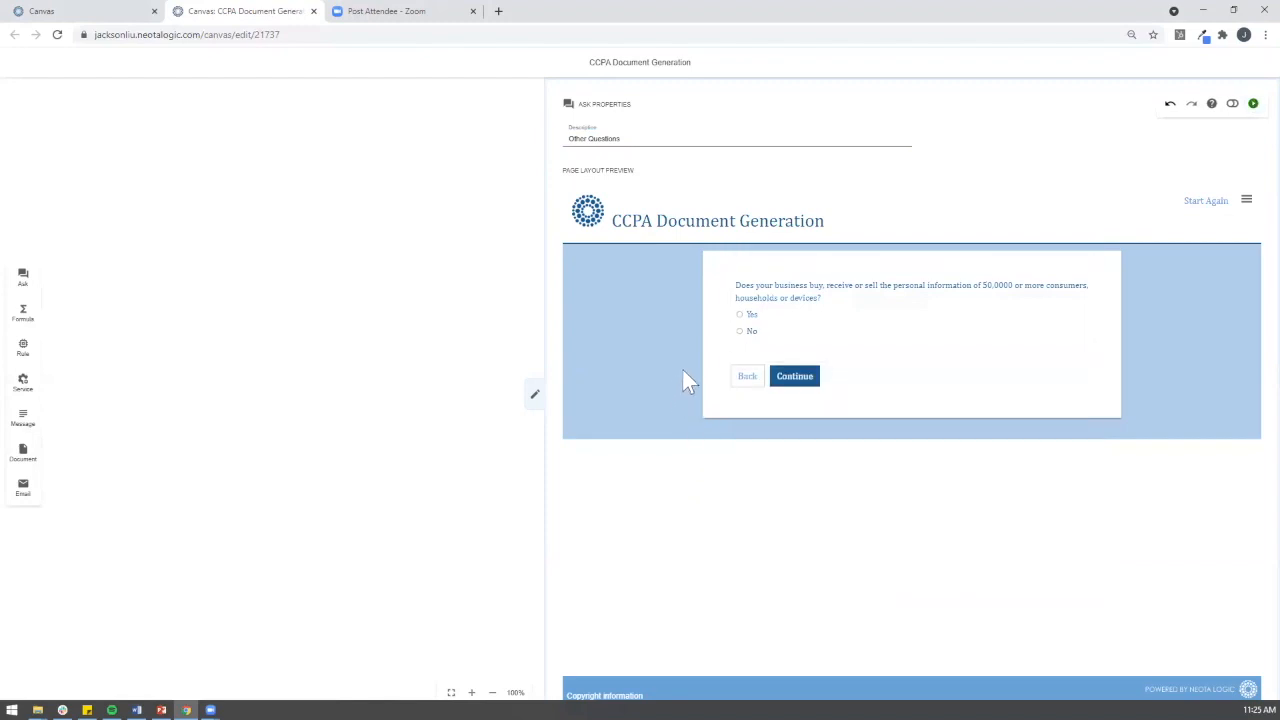
Step: Add the 50%-of-annual-revenues question as a Yes/No answer with a percentage-of-revenue variable
click(726, 313)
click(725, 324)
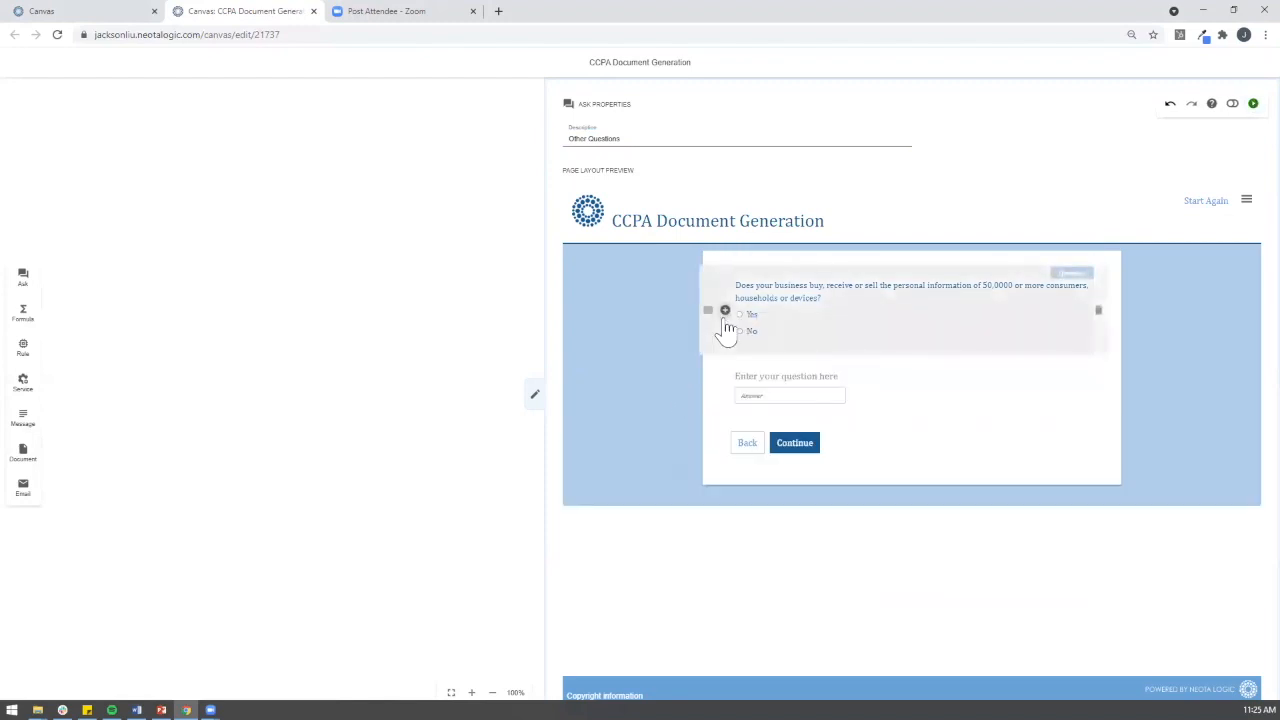
key(alt+Tab)
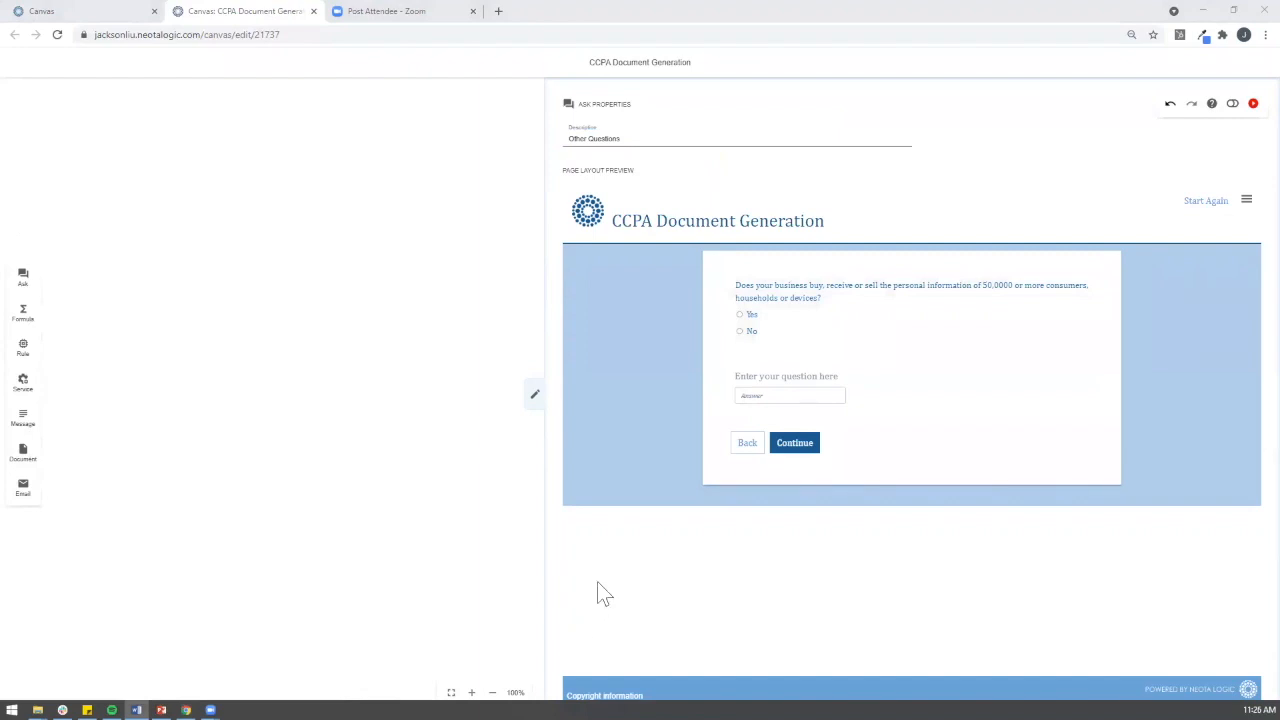
click(820, 380)
text(Does your business derive 50% or more of annual revenues from selling consumers' personal information?)
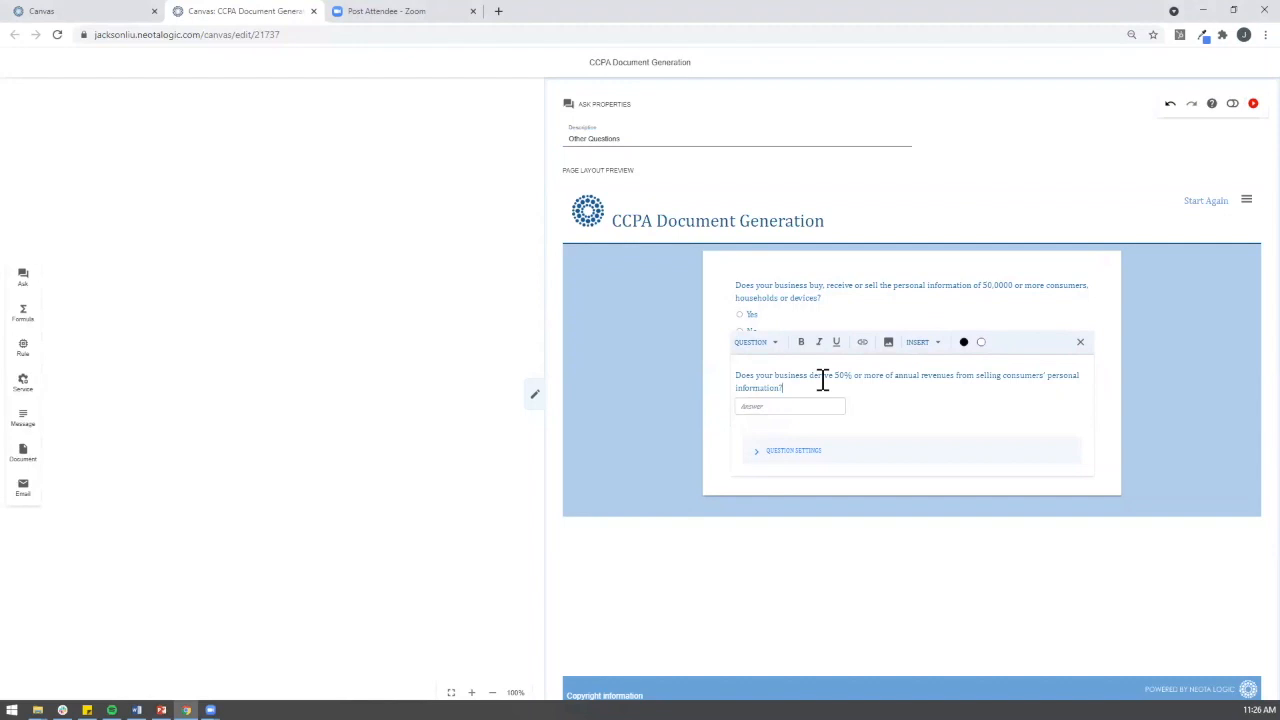
click(826, 458)
click(790, 552)
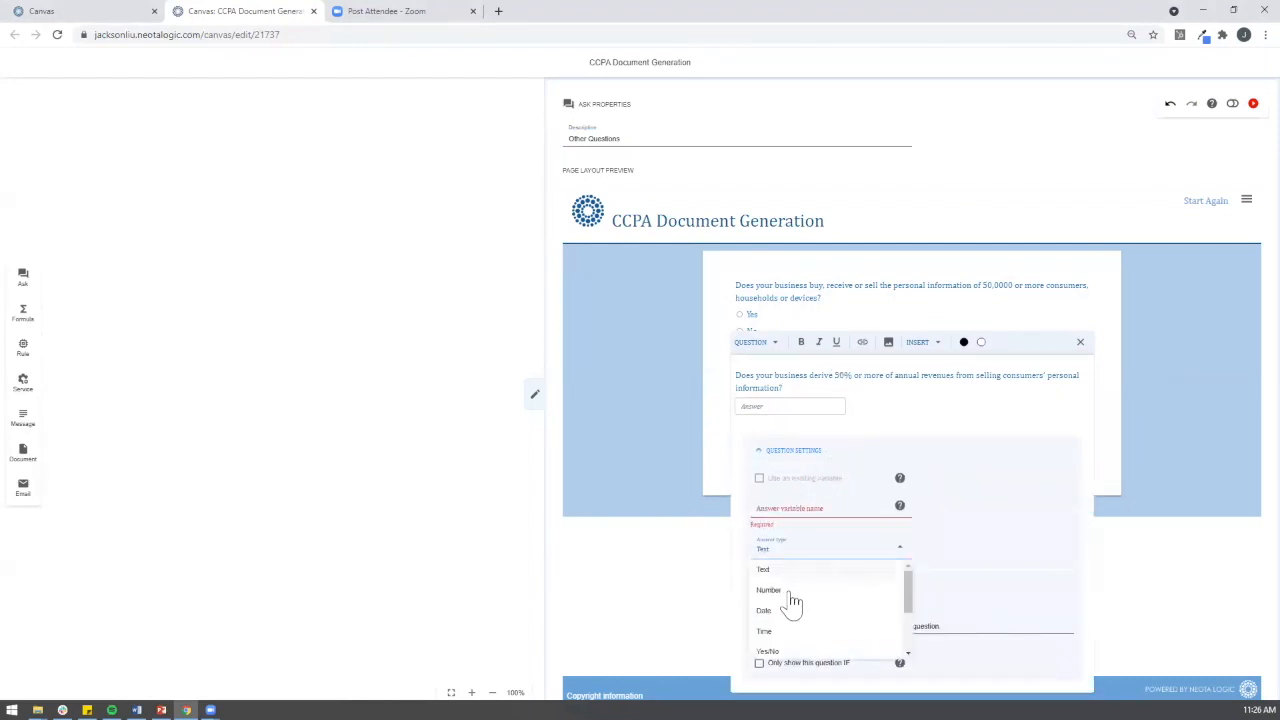
click(792, 656)
click(798, 521)
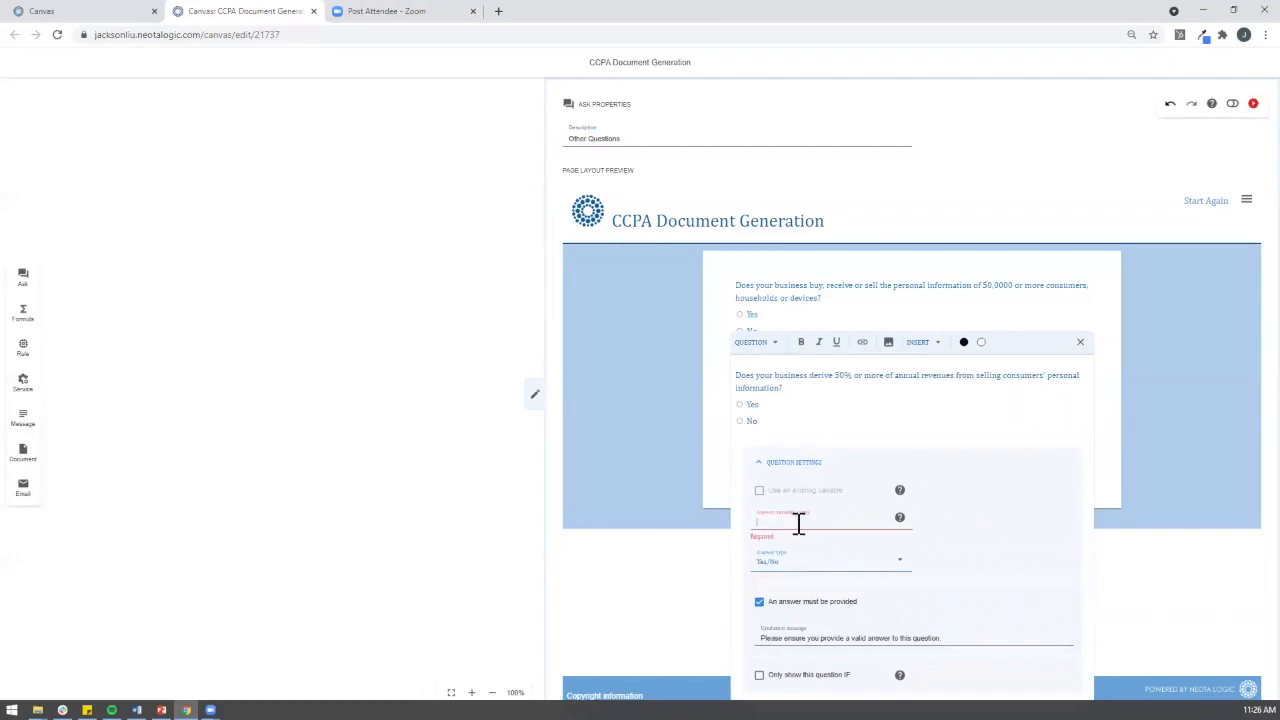
text(Petiol)
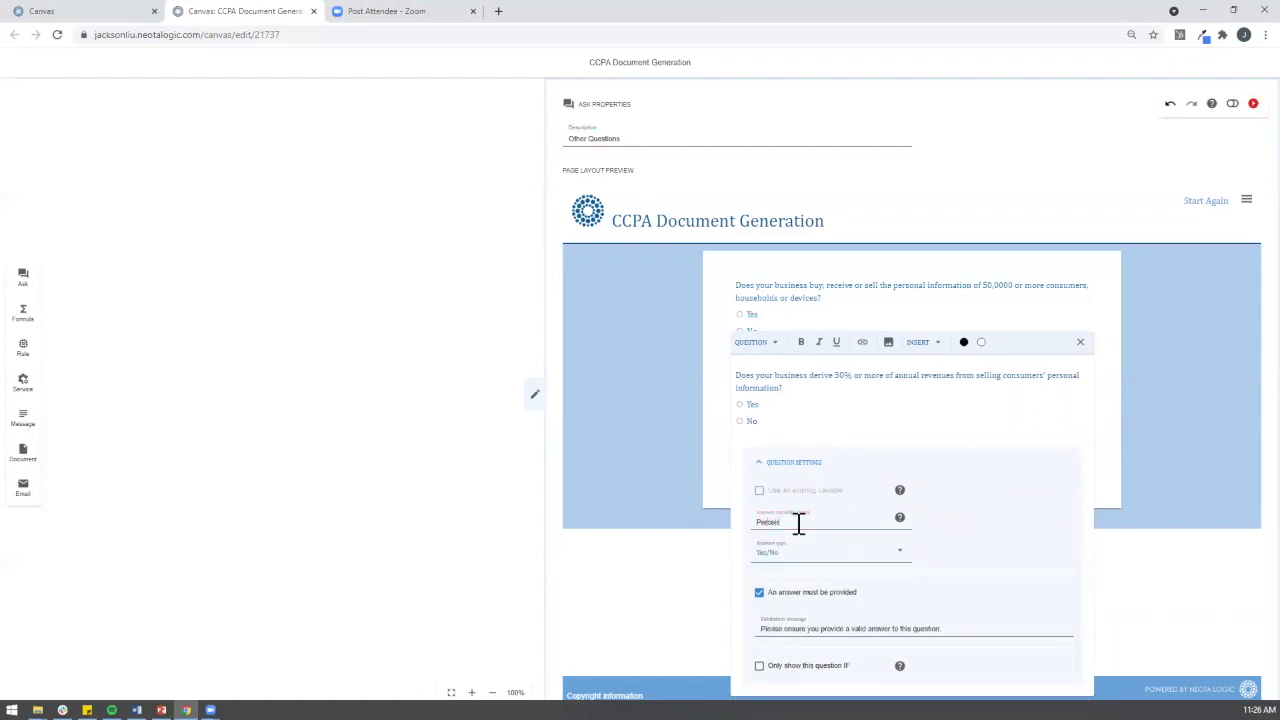
text(tage of annual revenuyes)
click(586, 460)
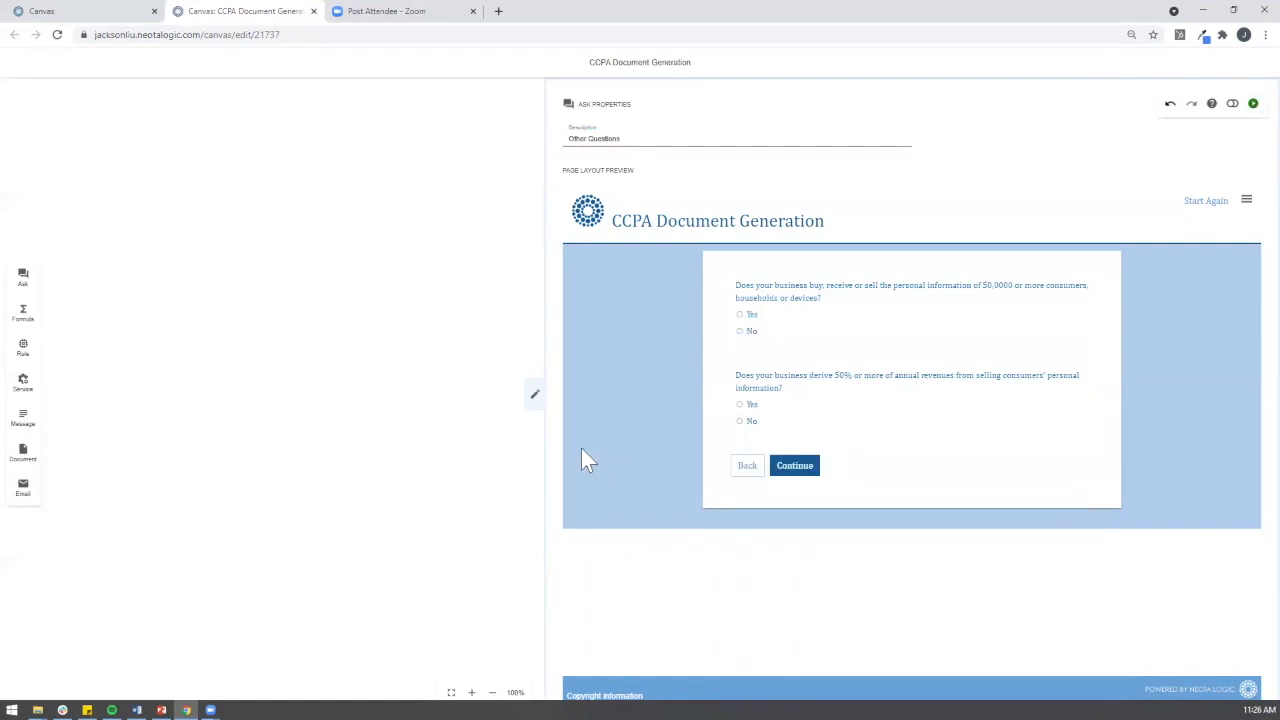
Step: Add the gross annual revenue question saved as Number variable Gross Annual Revenue
click(725, 399)
click(733, 420)
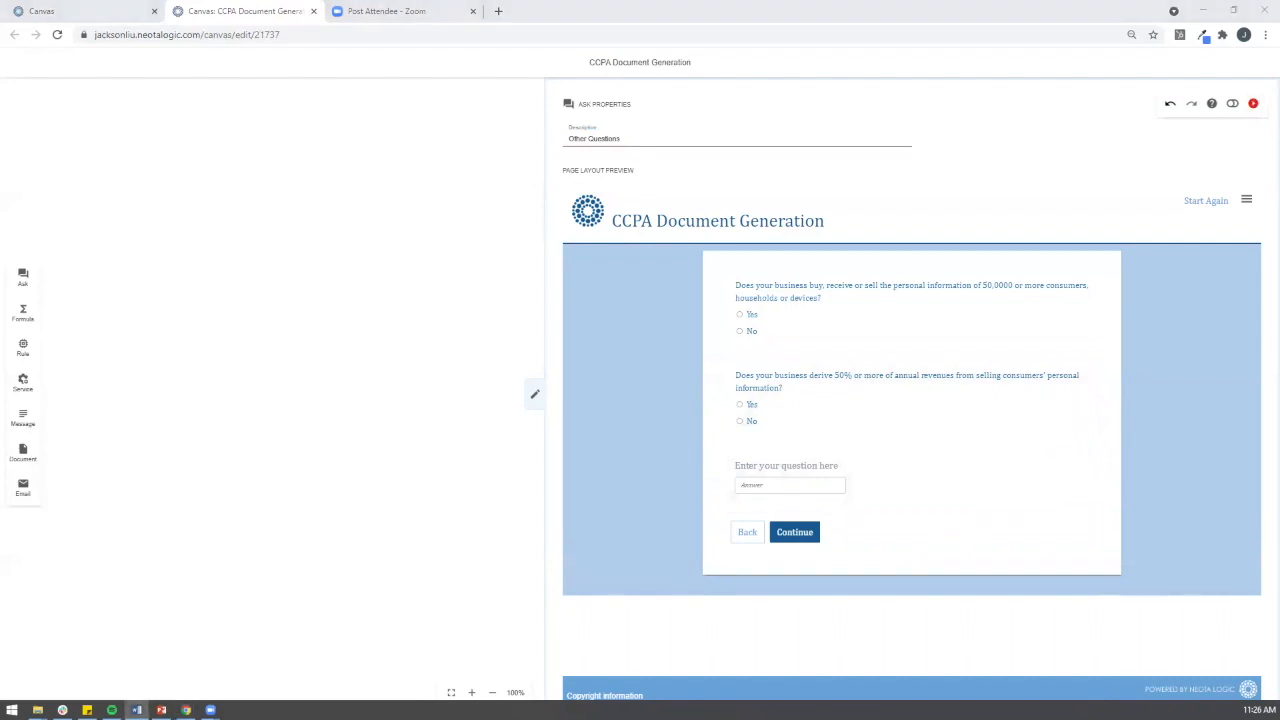
click(794, 467)
text(What is your business' gross annual revenue (in $USD millions)?)
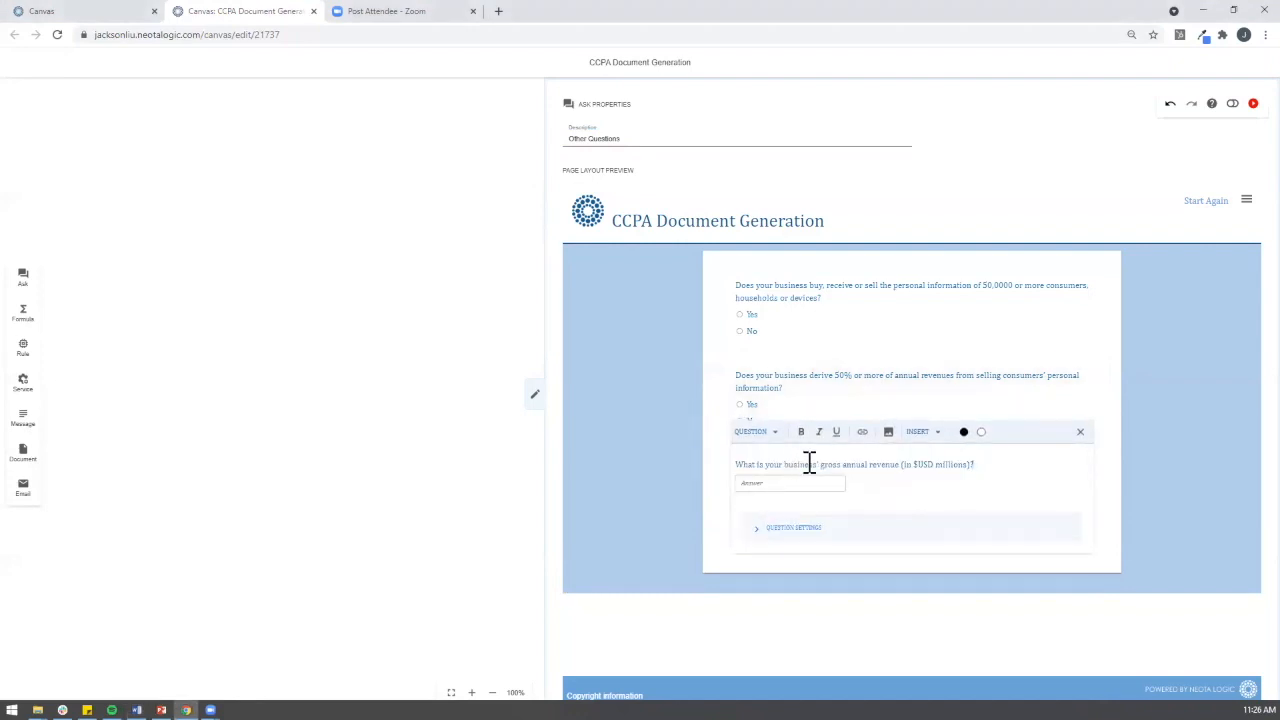
click(787, 540)
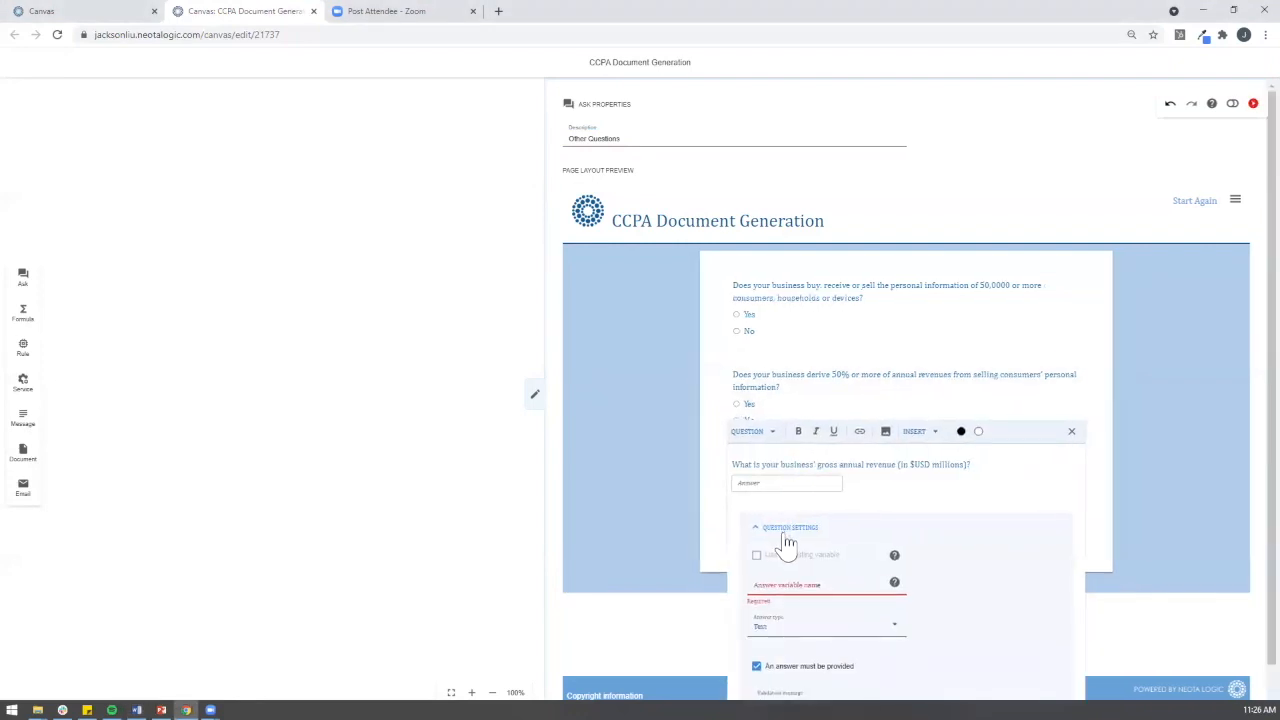
click(787, 582)
text(Gross Annual Revenue)
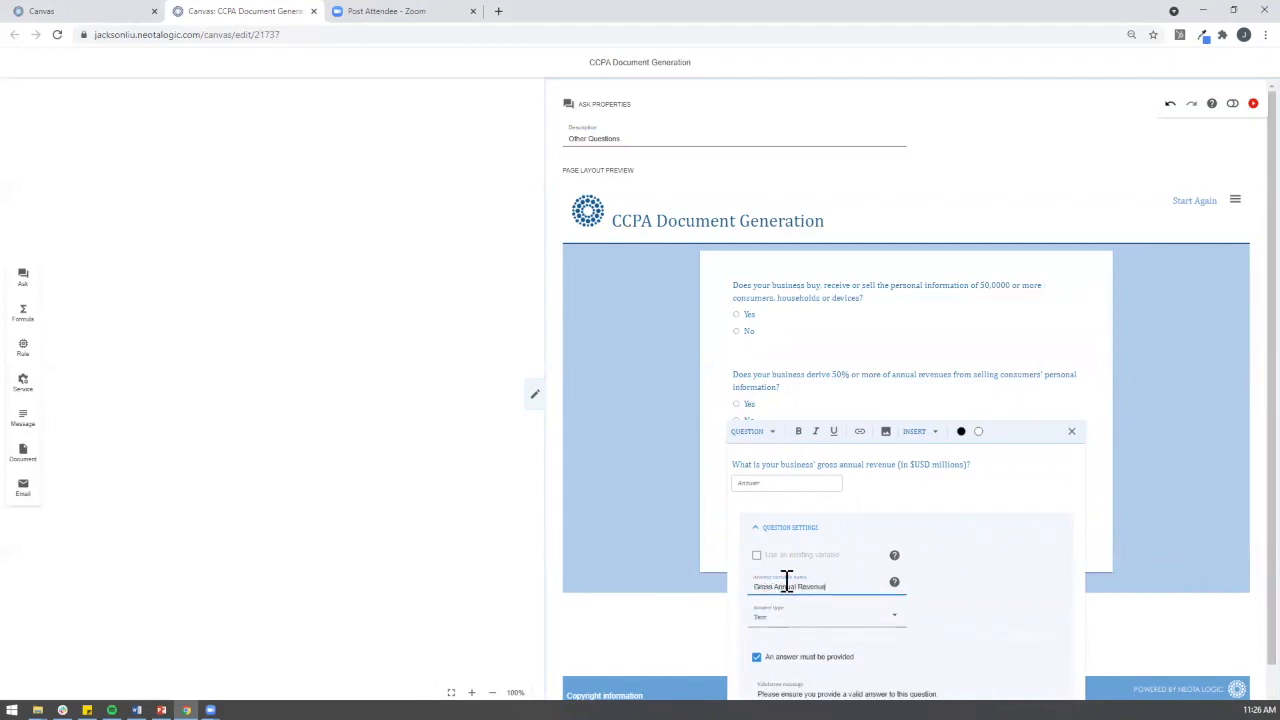
click(801, 621)
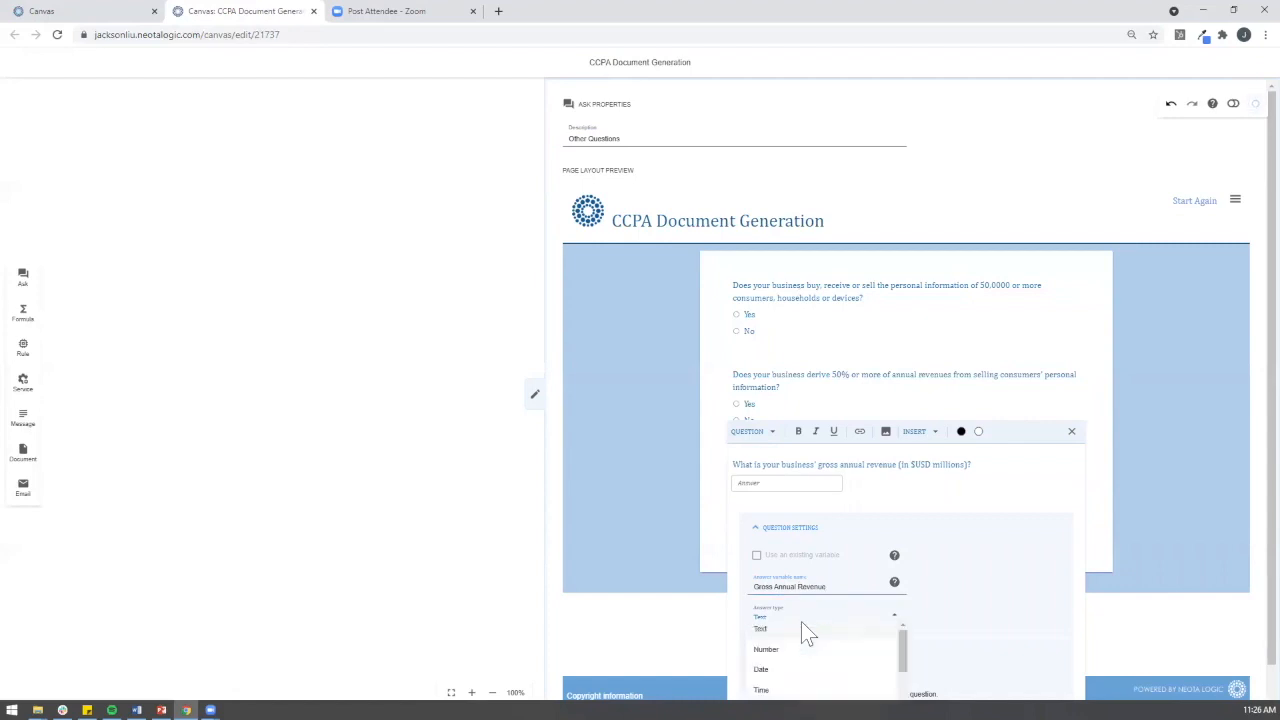
click(792, 650)
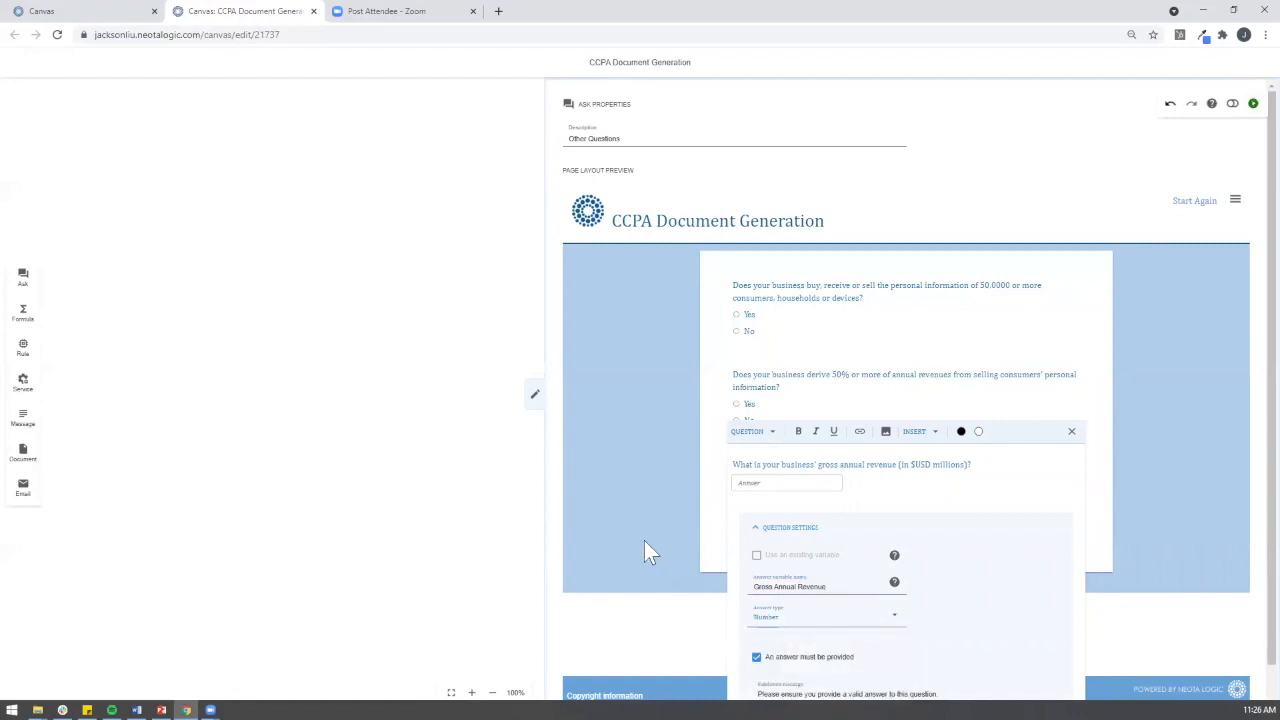
click(629, 510)
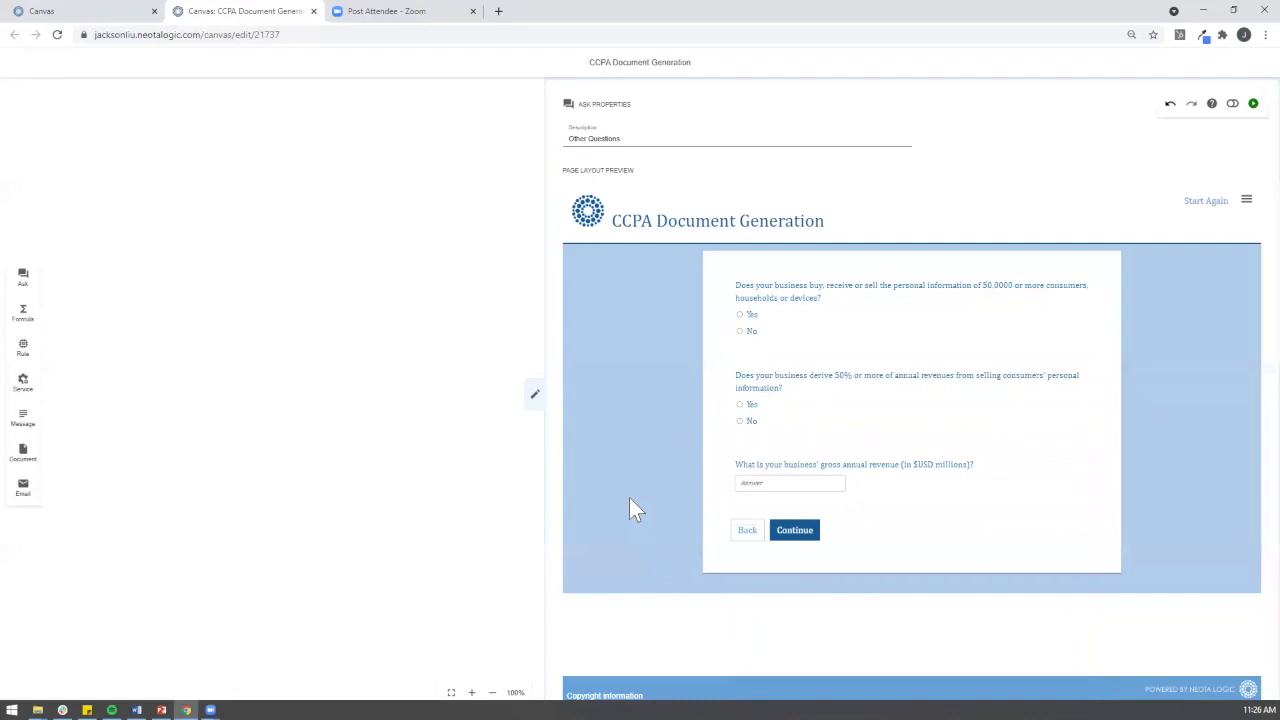
click(536, 402)
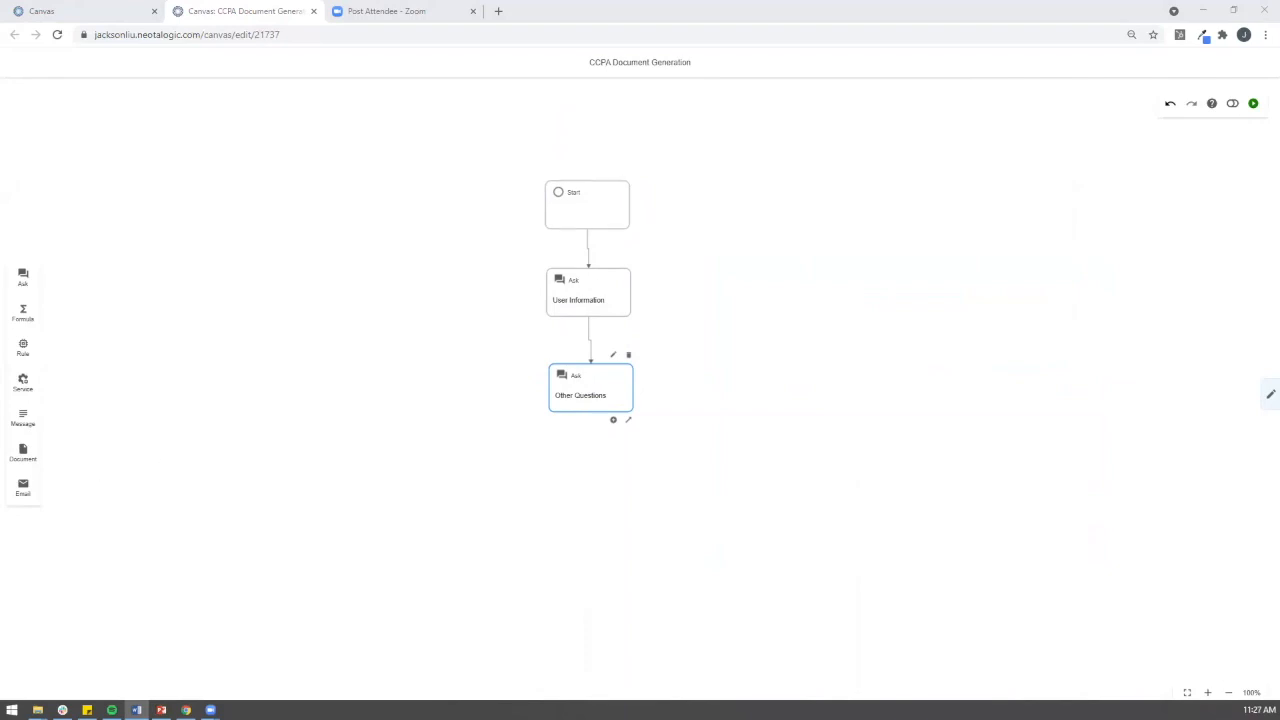
Step: Place a Rule node below Other Questions, connect them, and select the new node
drag(28, 352, 588, 518)
drag(628, 421, 588, 502)
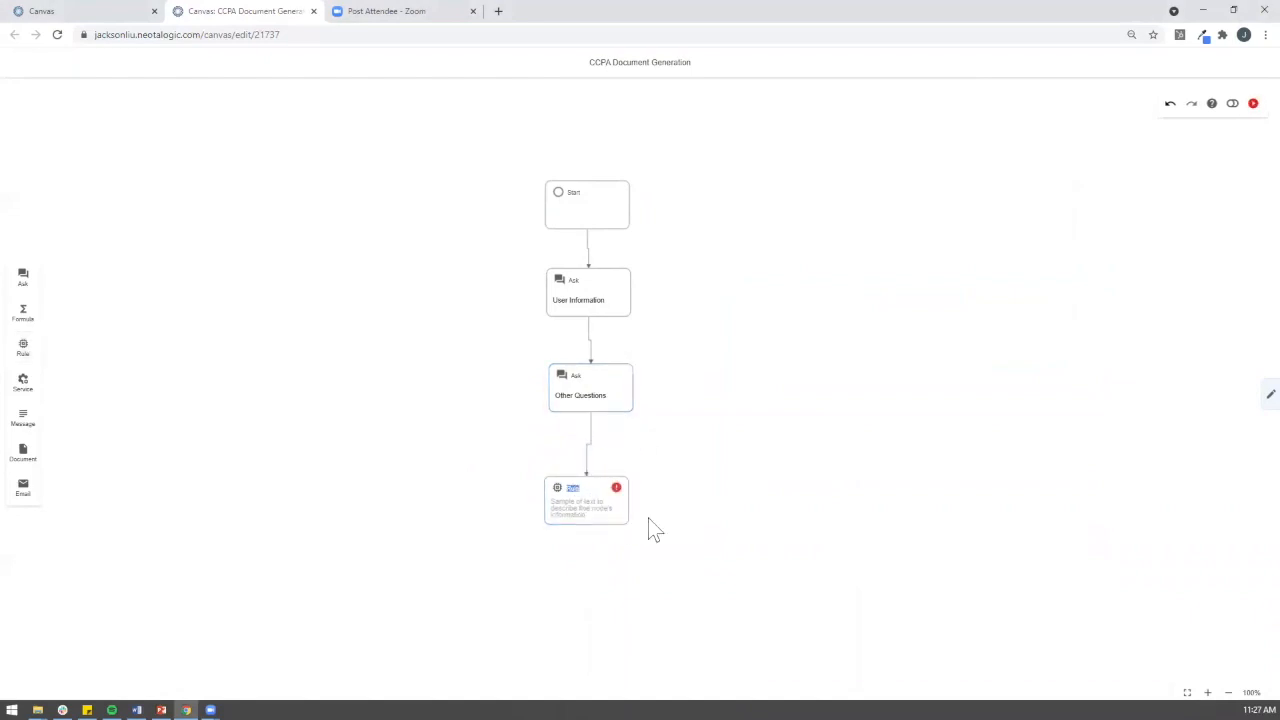
click(606, 518)
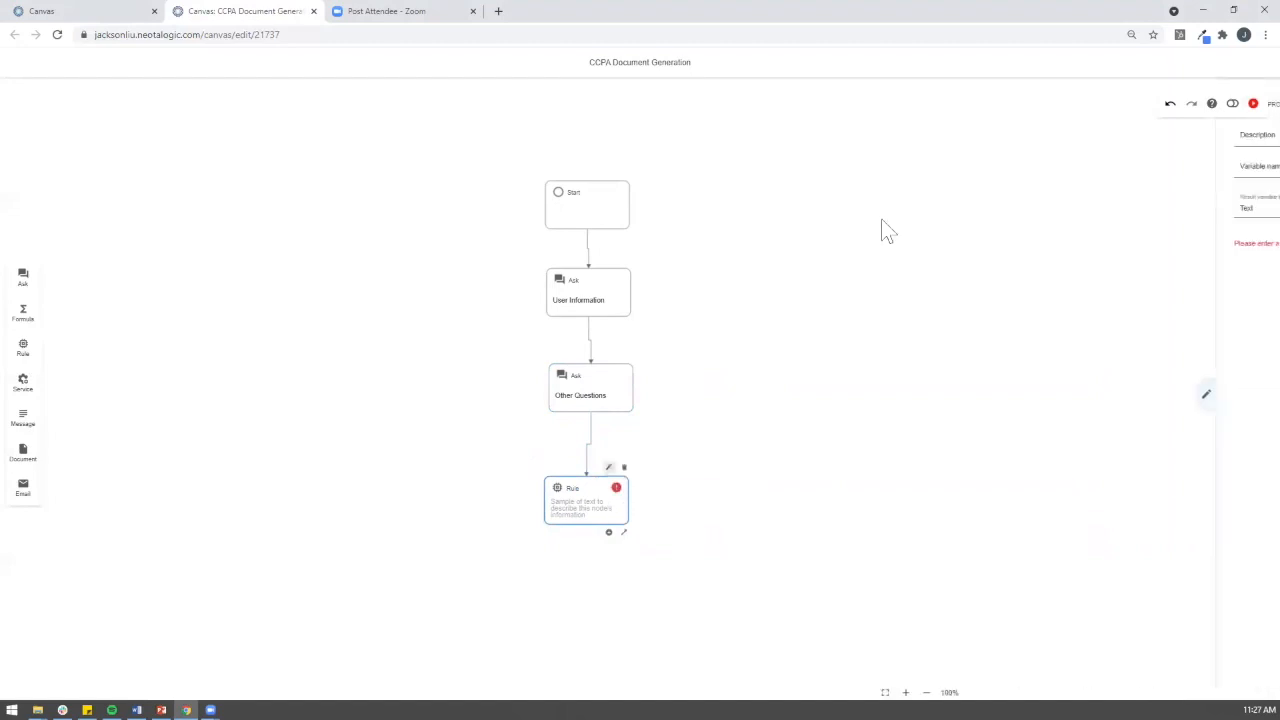
Step: Describe the rule as 'CCPA Rules', set Yes/No result variable CPPA Applies, and add a rule
click(684, 138)
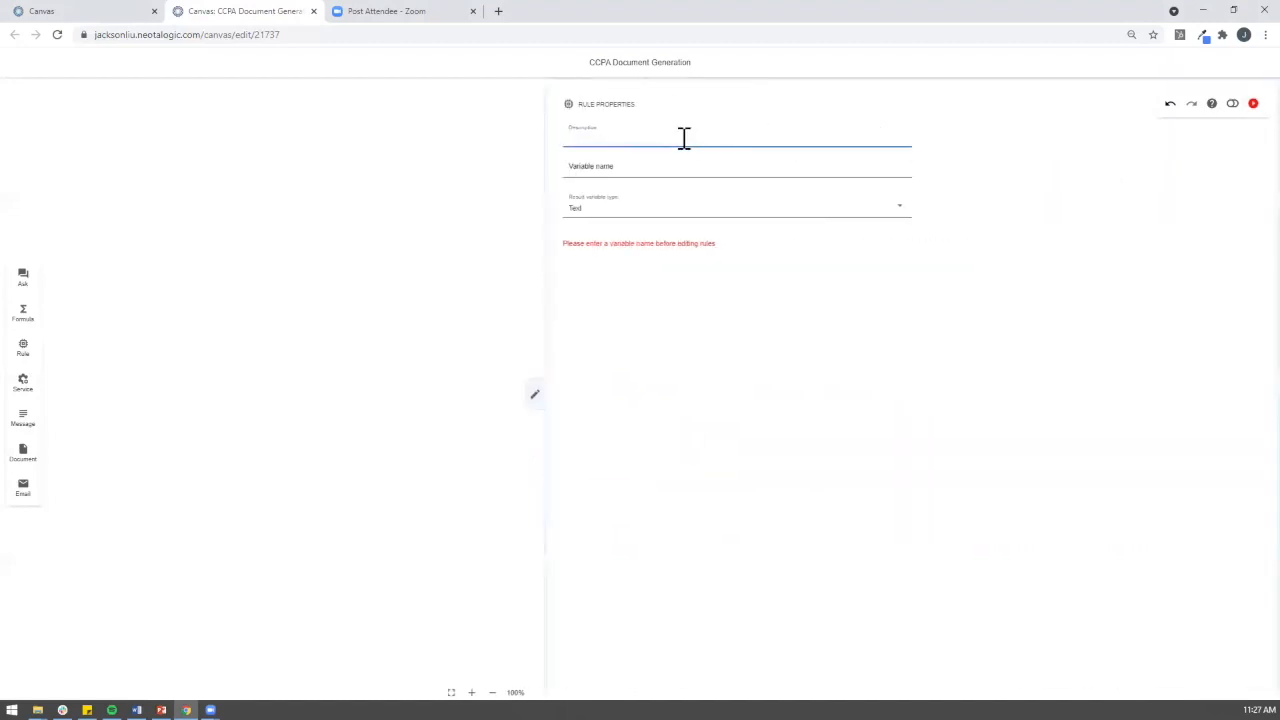
text(CCPA Applies)
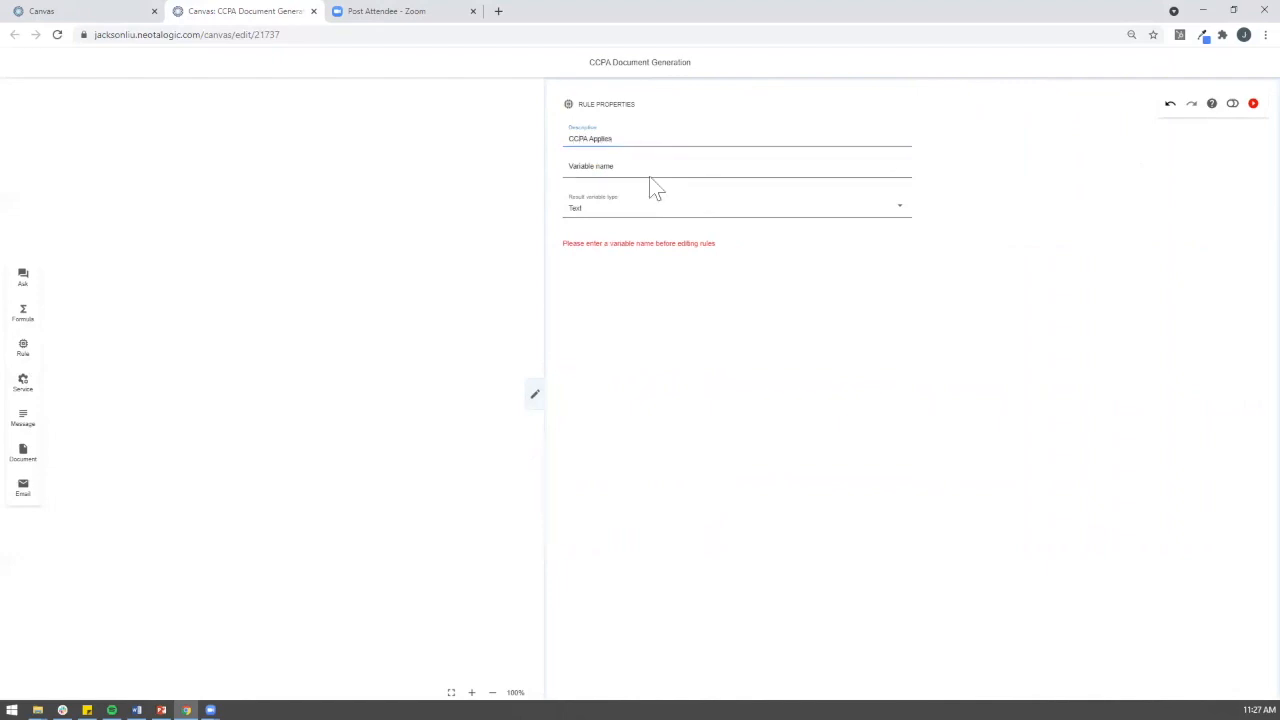
click(640, 166)
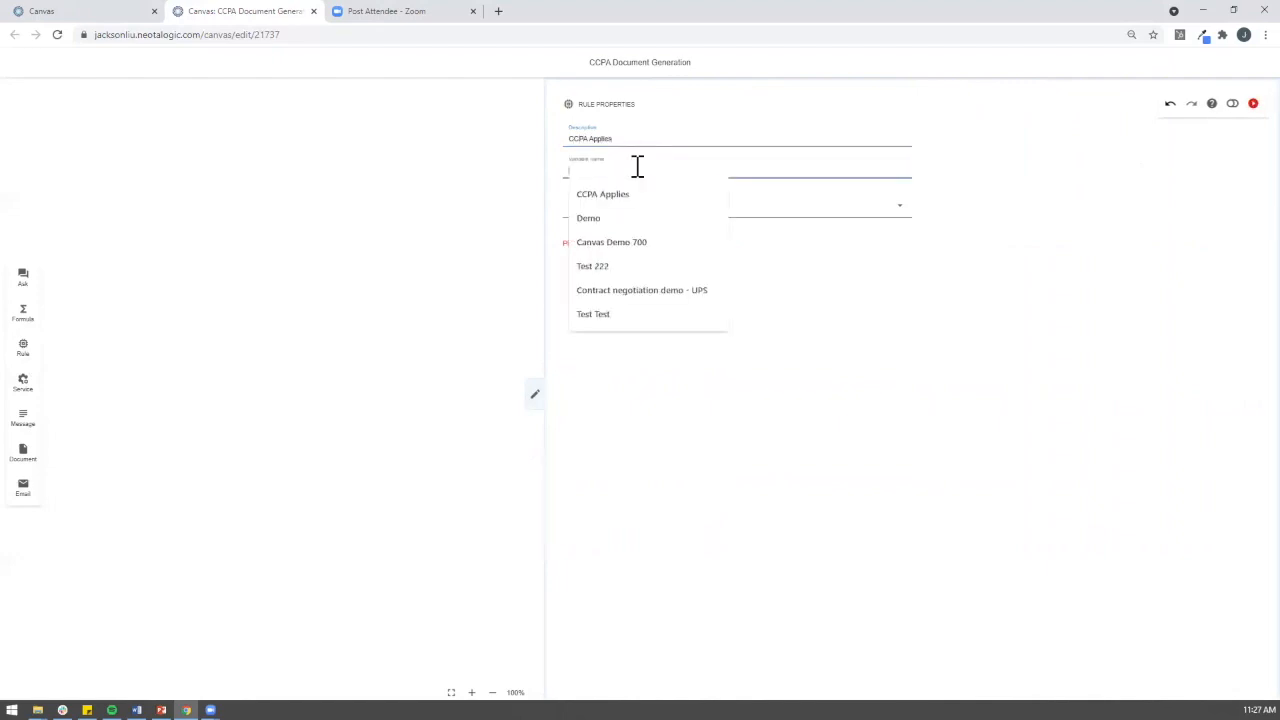
text(CPR)
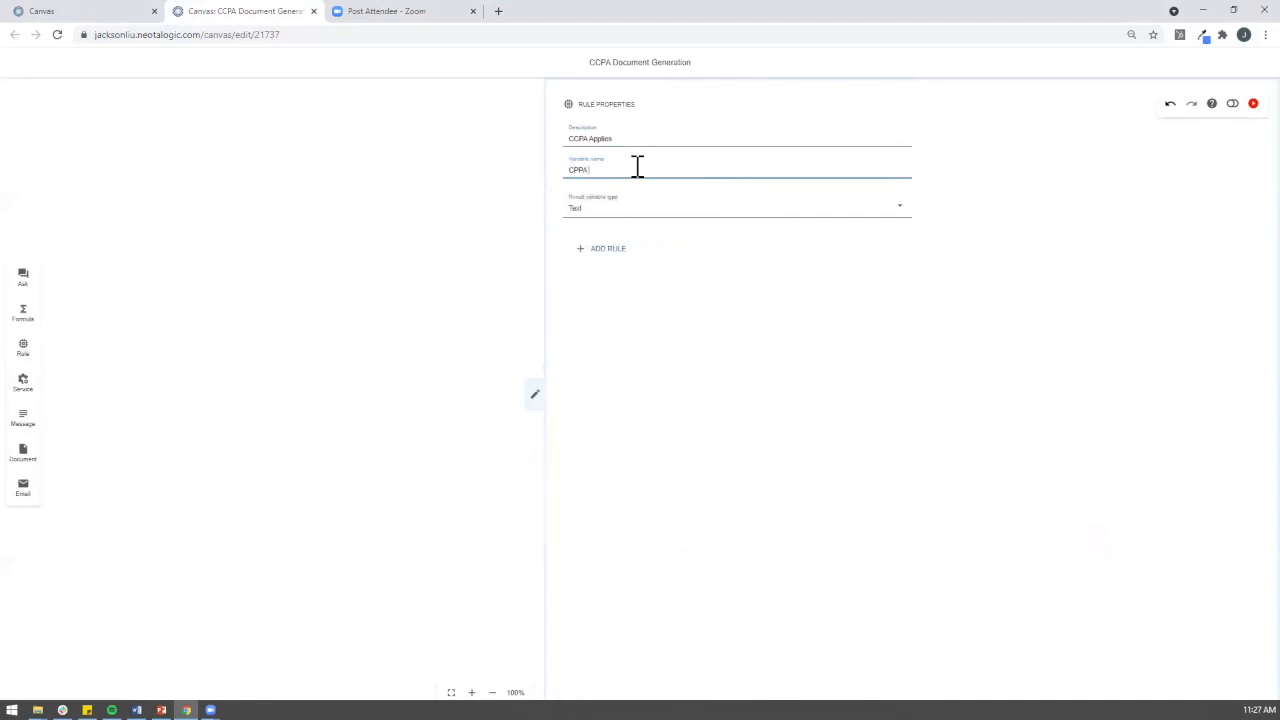
text(A Applies)
drag(617, 138, 586, 139)
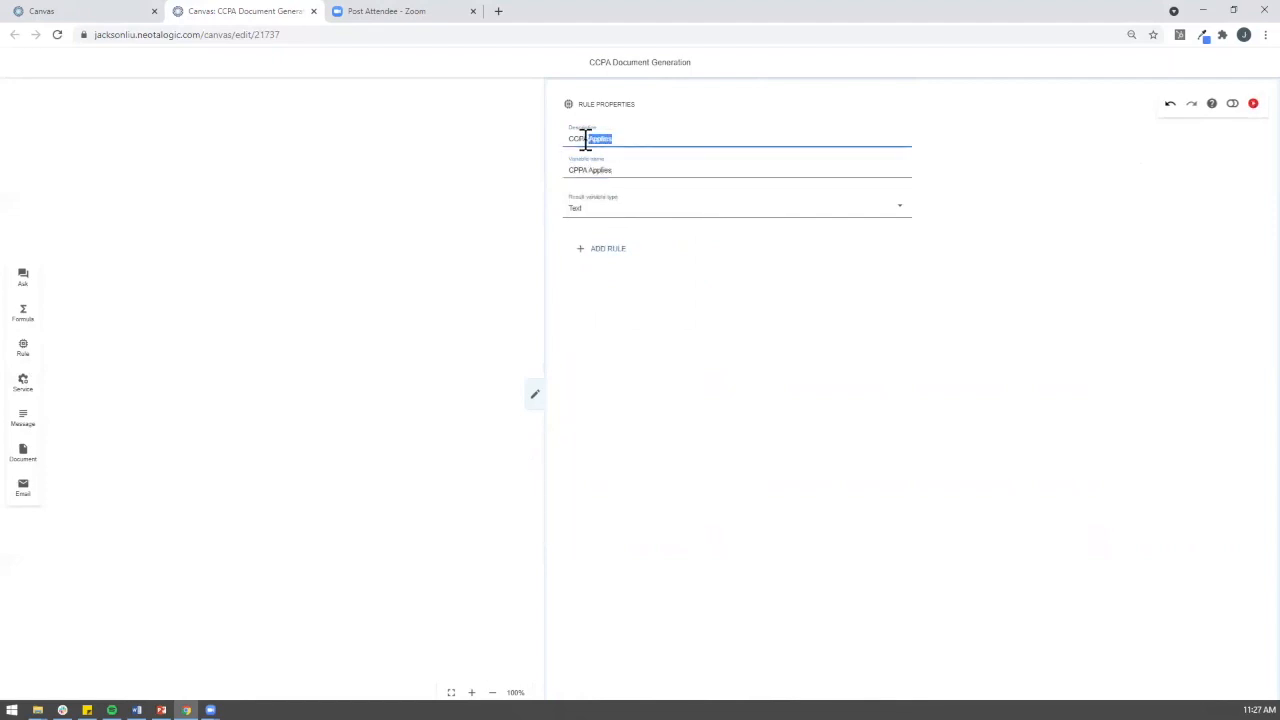
text(Rules)
click(675, 209)
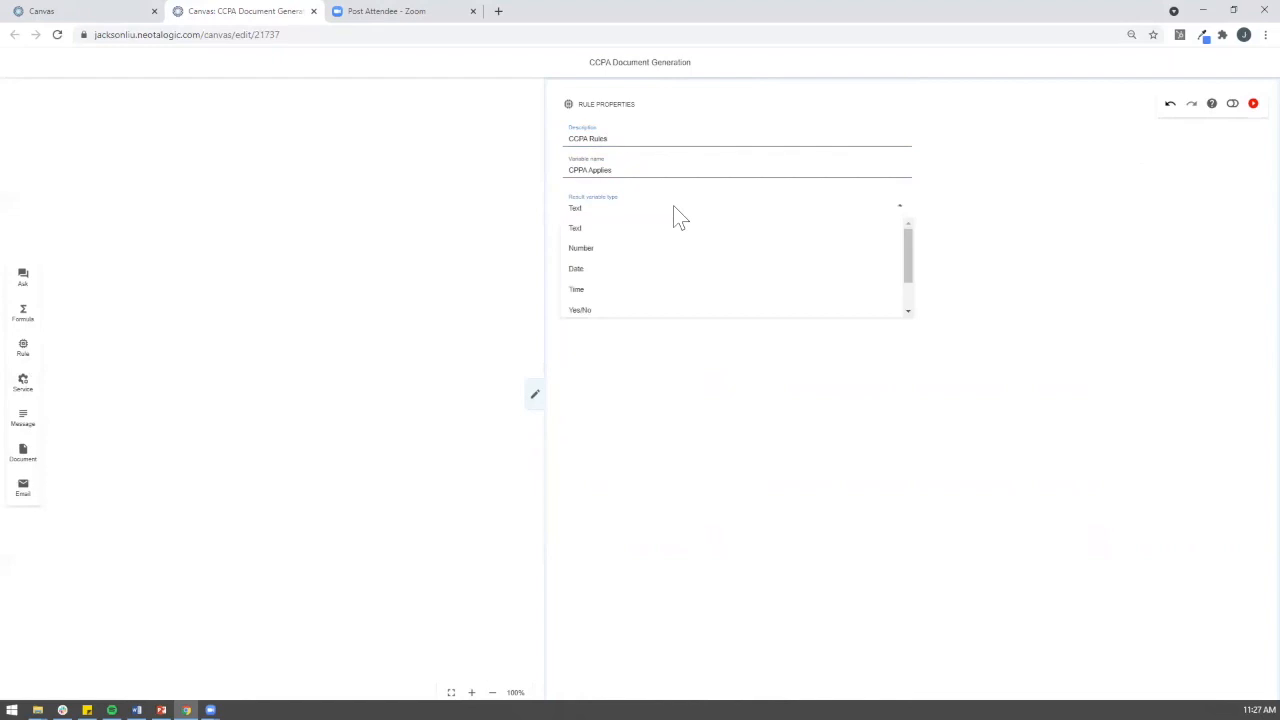
click(624, 309)
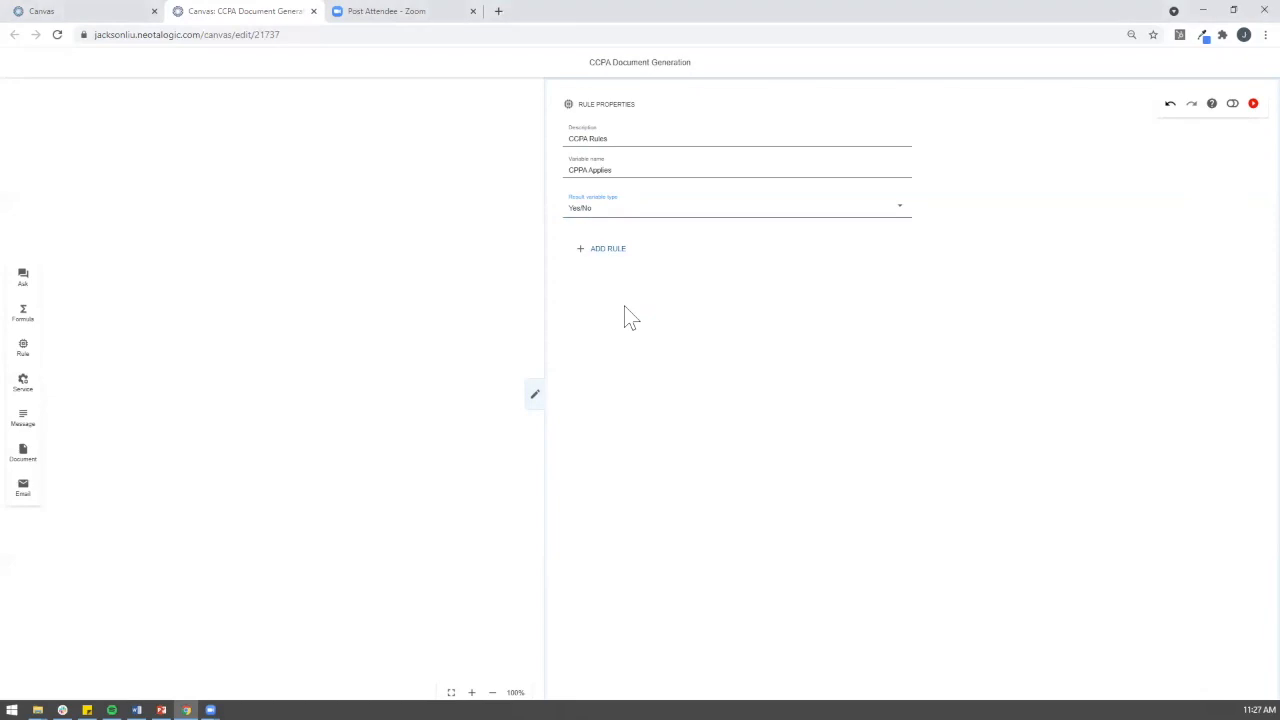
key(alt+Tab)
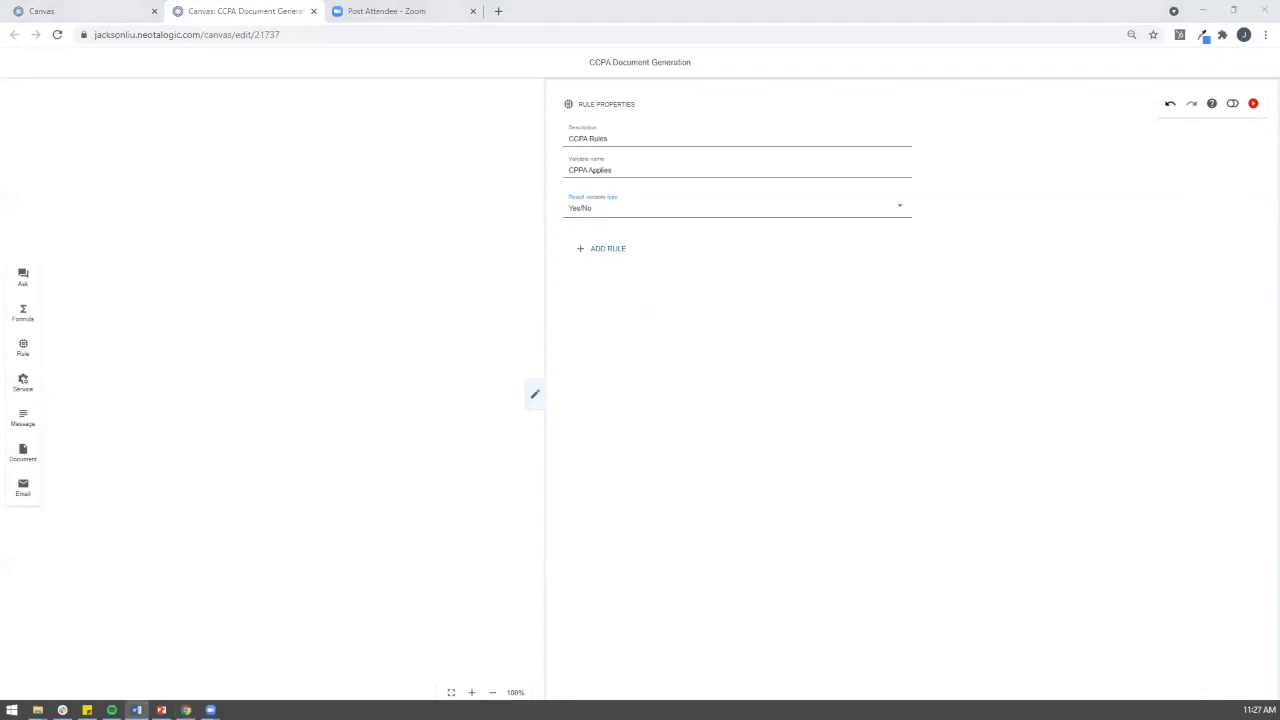
click(619, 252)
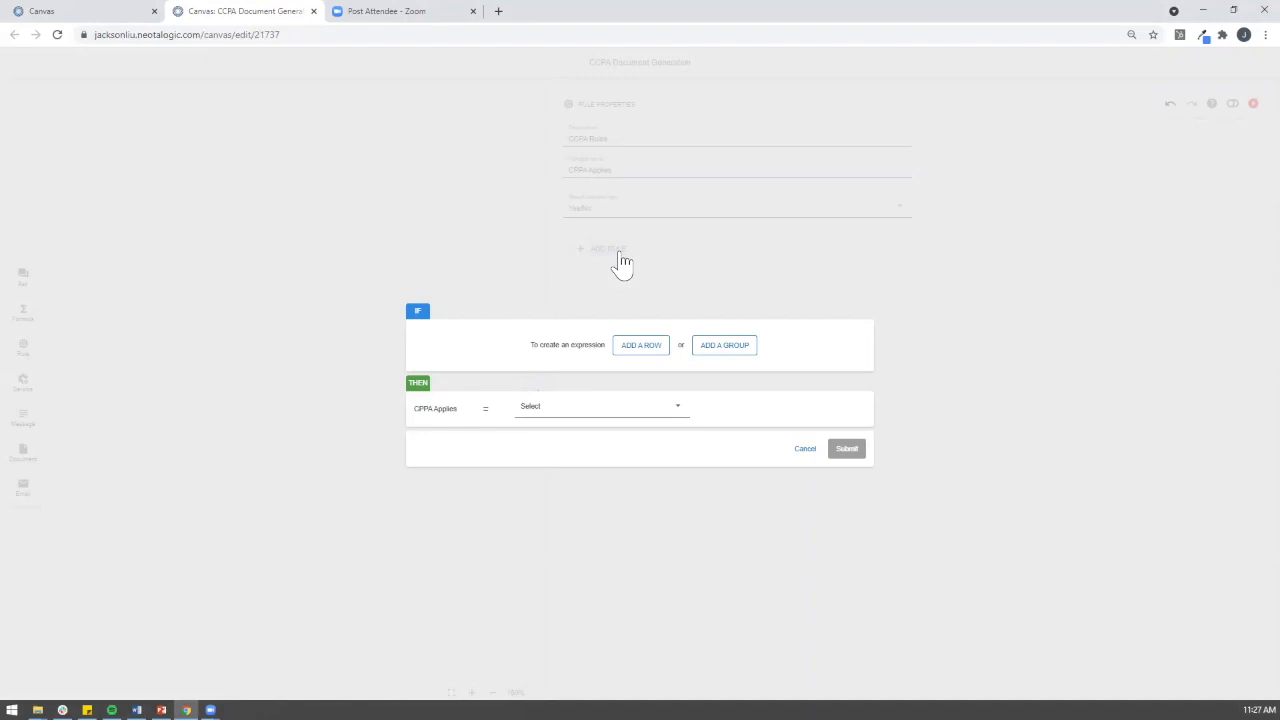
Step: Add an IF condition testing that Gross Annual Revenue is at most 25
click(634, 355)
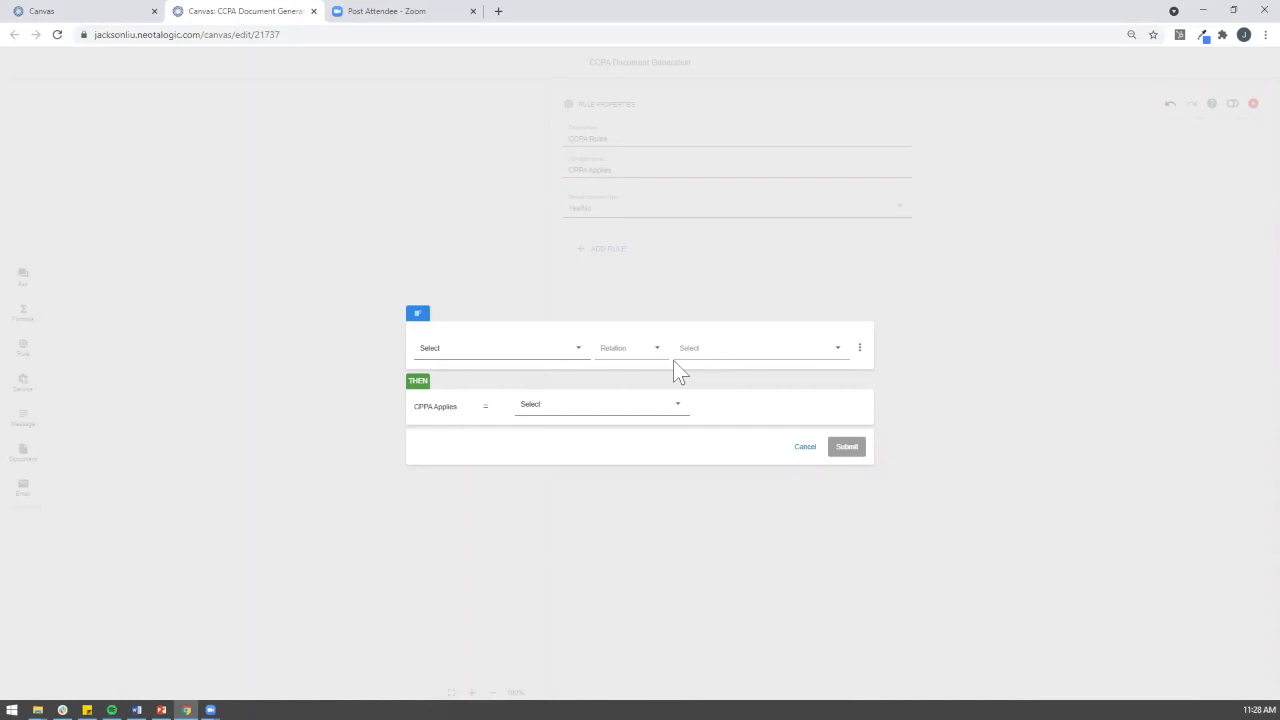
click(508, 350)
click(484, 401)
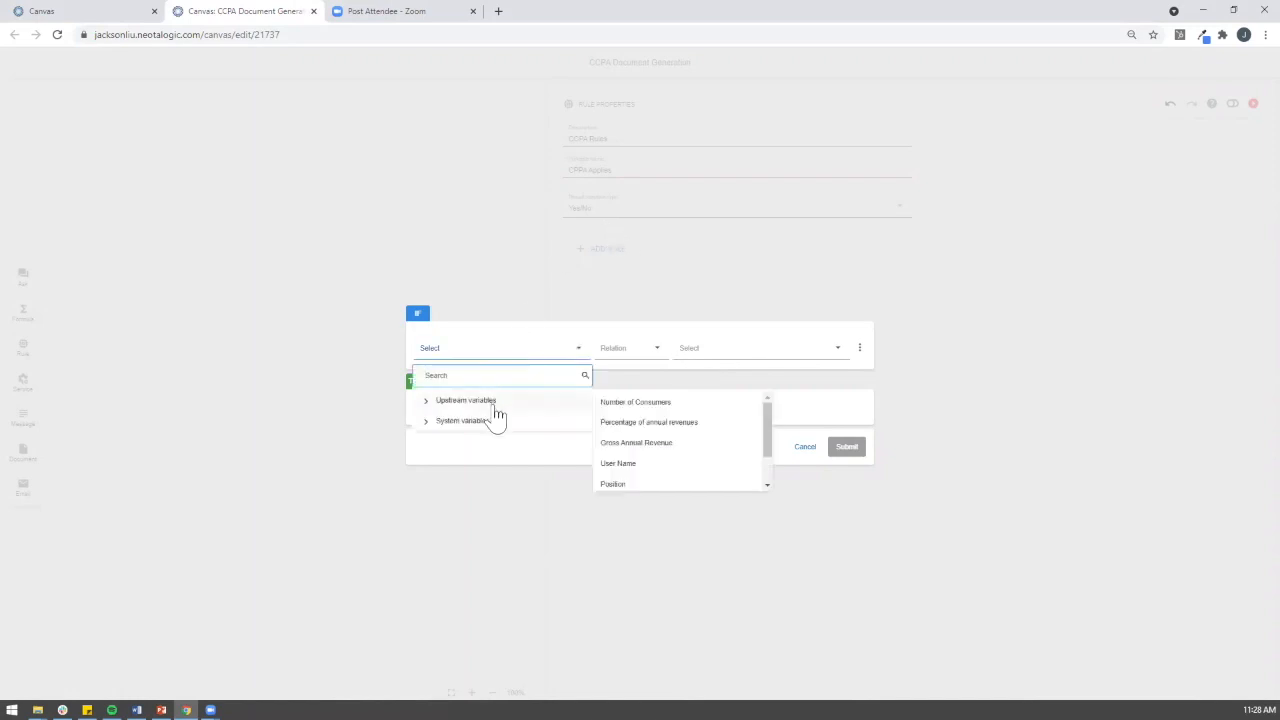
click(643, 445)
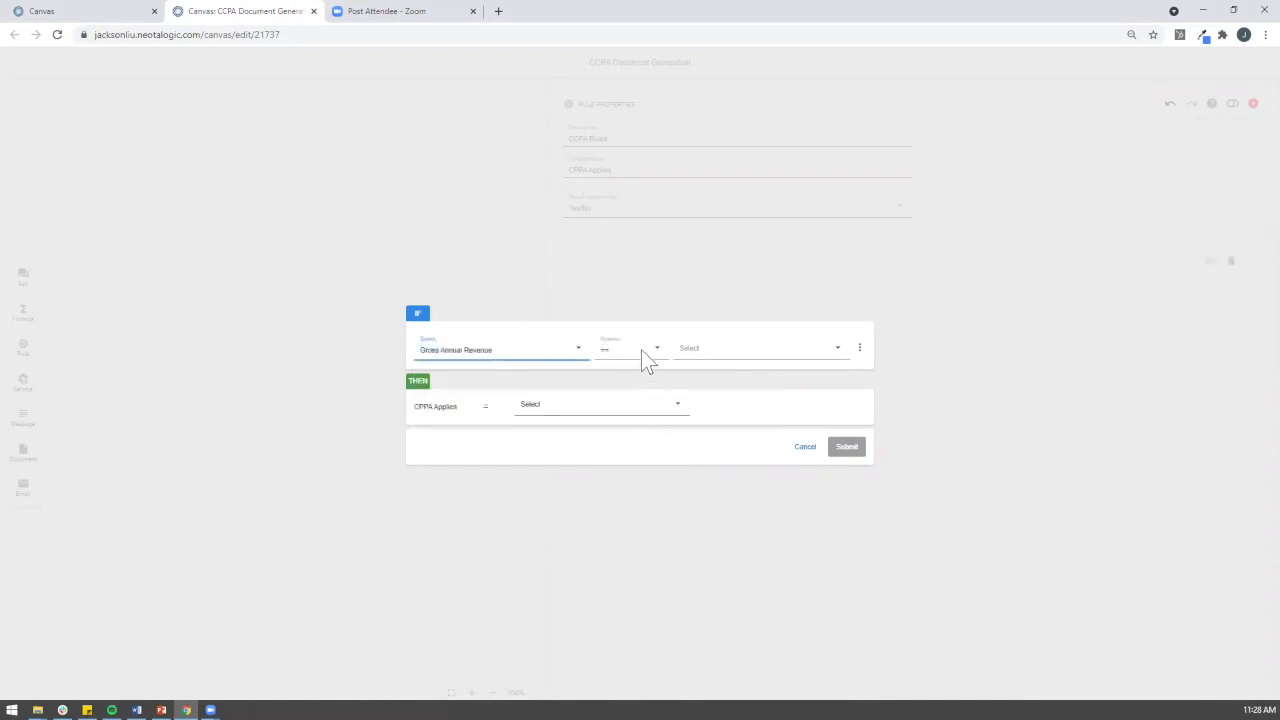
click(640, 352)
click(628, 424)
click(705, 355)
click(702, 402)
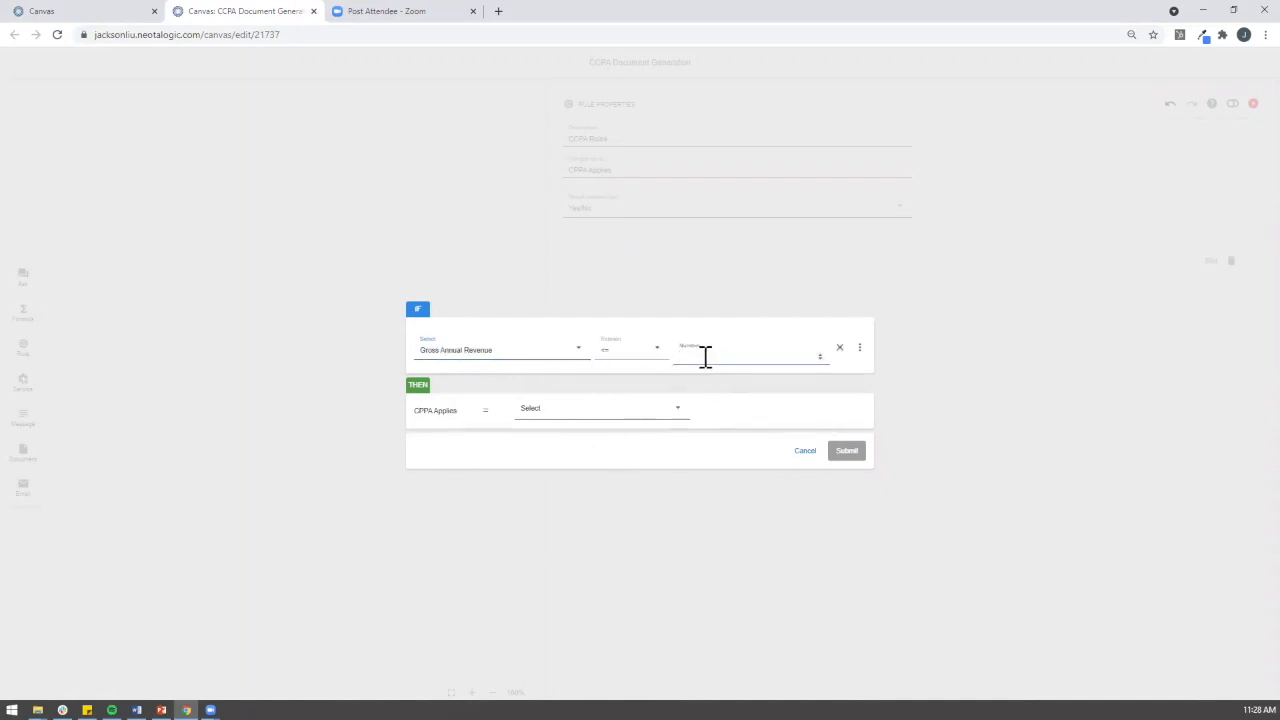
text(25)
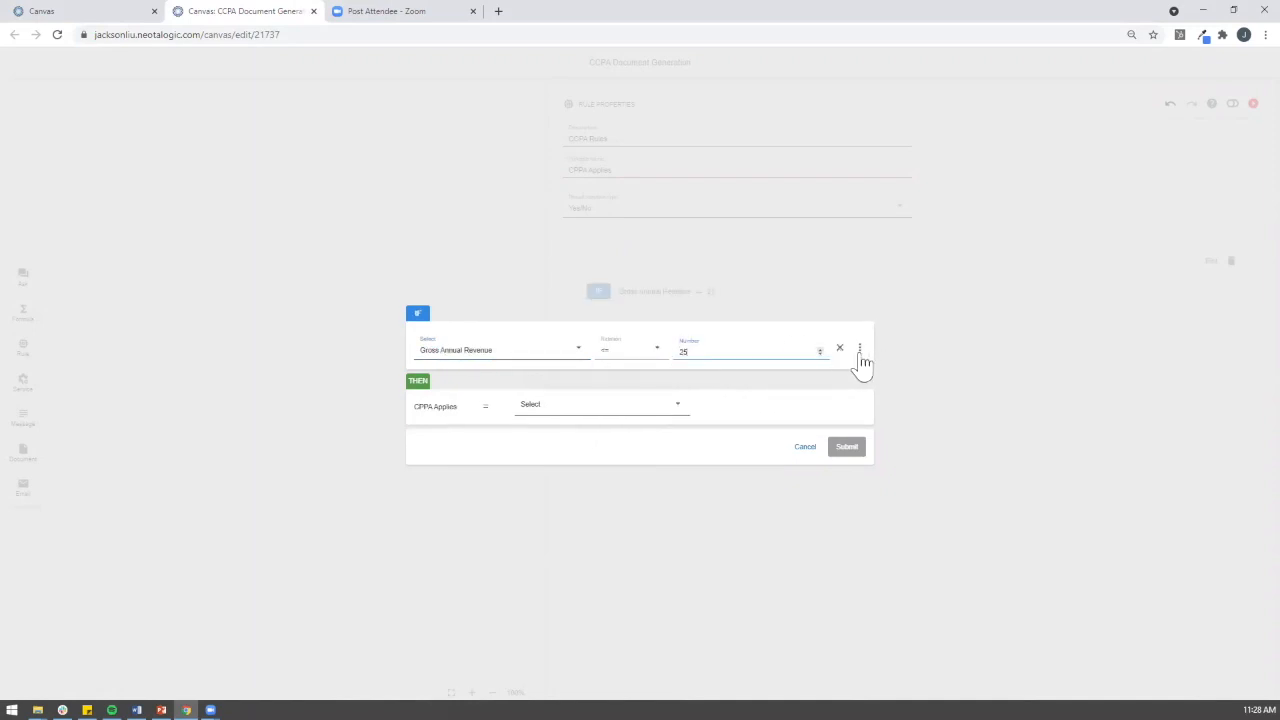
Step: Add a second condition requiring Number of Consumers to equal No
click(859, 349)
click(806, 372)
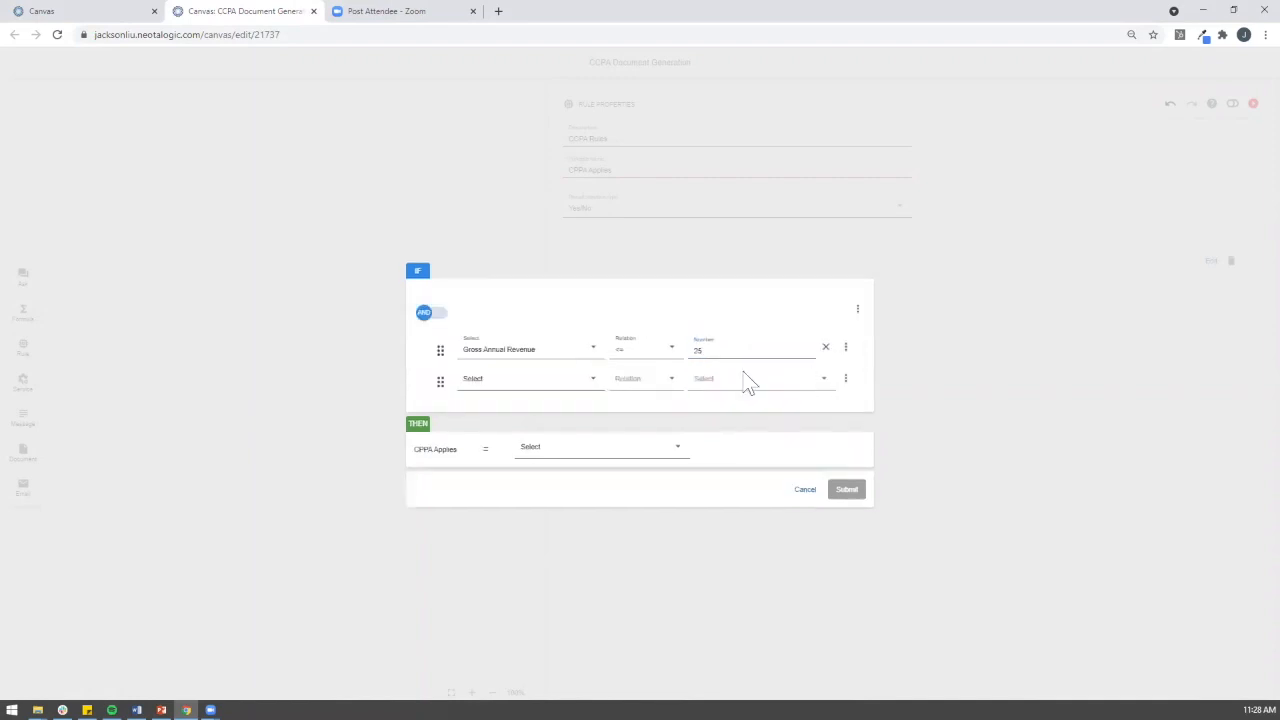
click(528, 390)
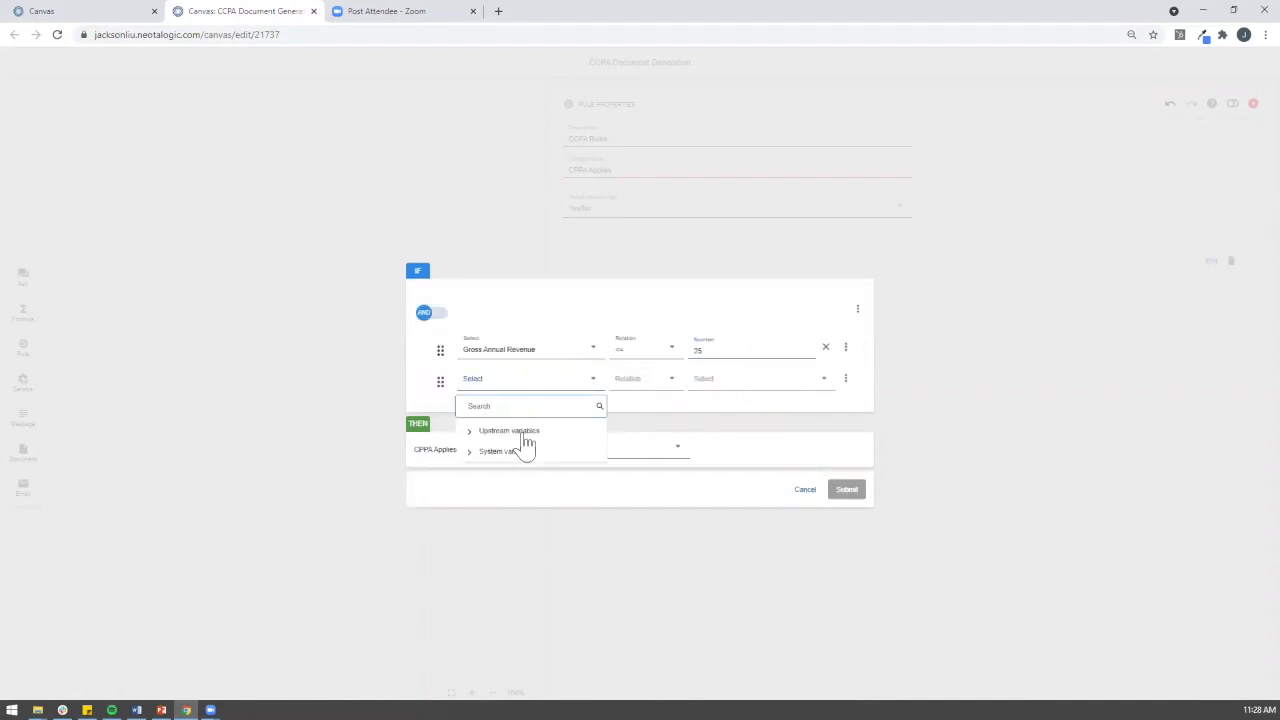
mouse_move(520, 432)
click(640, 431)
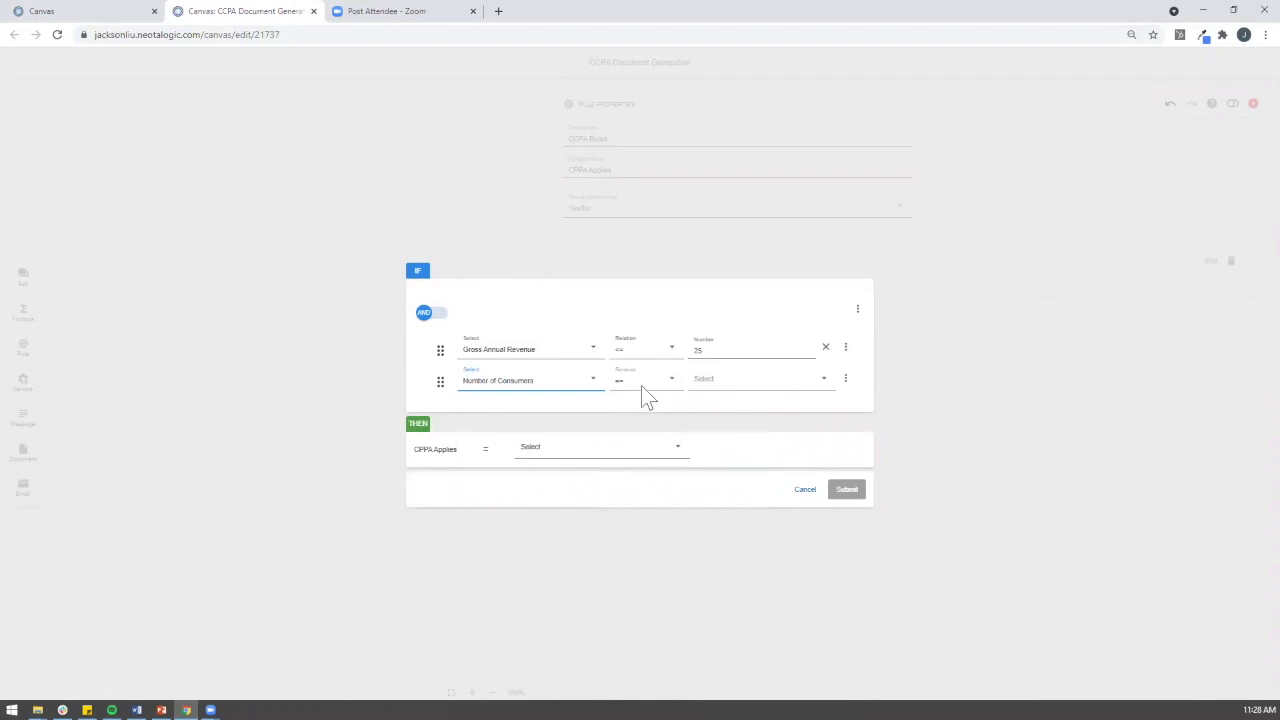
click(726, 382)
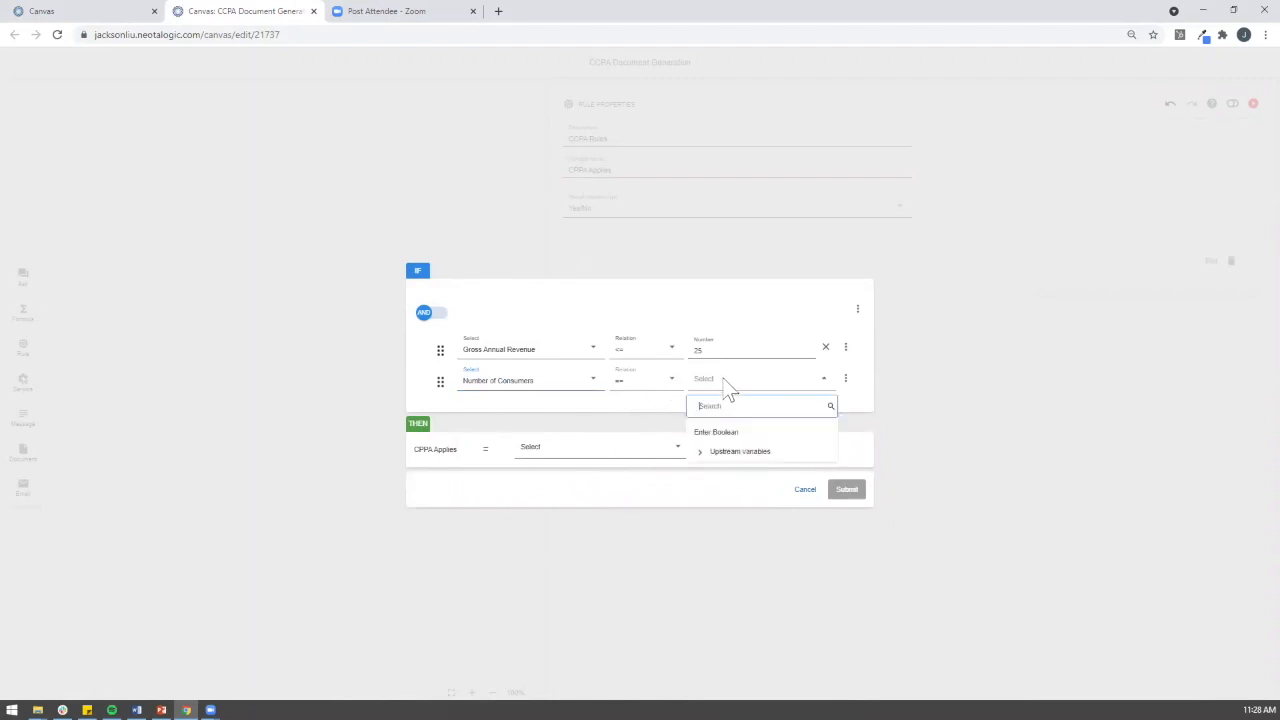
click(724, 434)
click(722, 395)
click(718, 424)
Step: Nest it in an AND group with Percentage of annual revenues equal to No
click(845, 380)
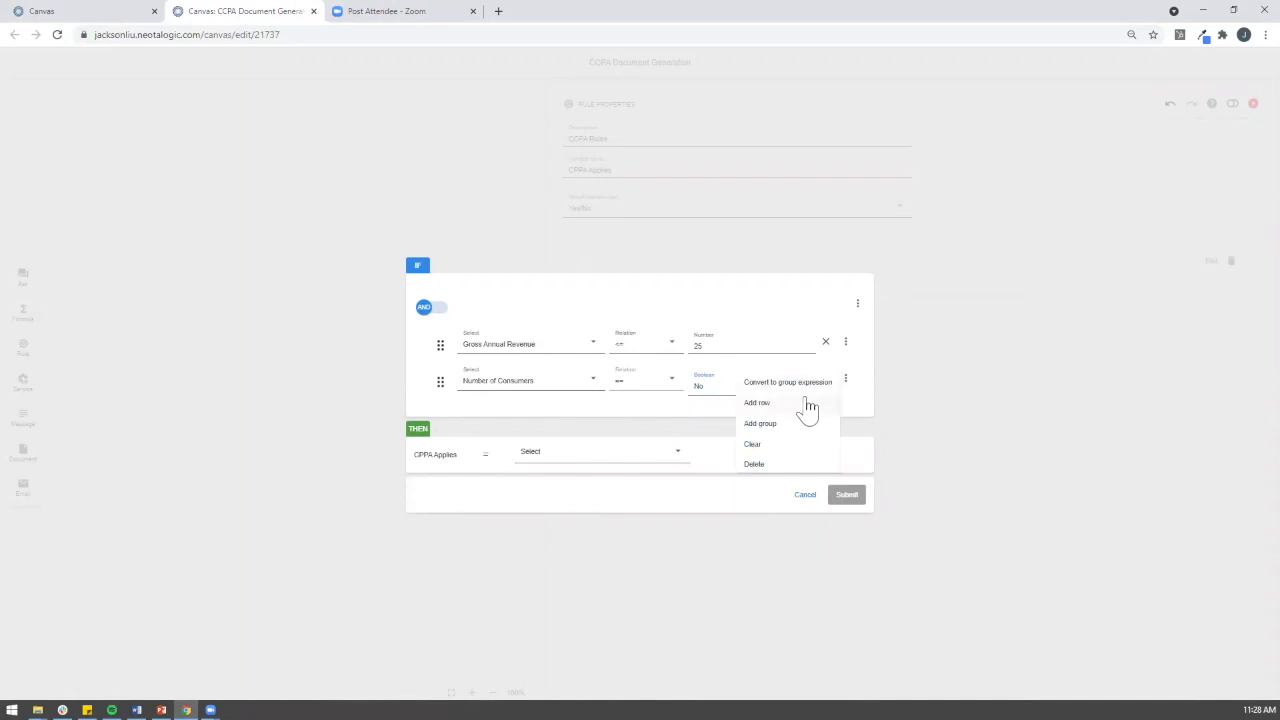
click(808, 407)
click(511, 415)
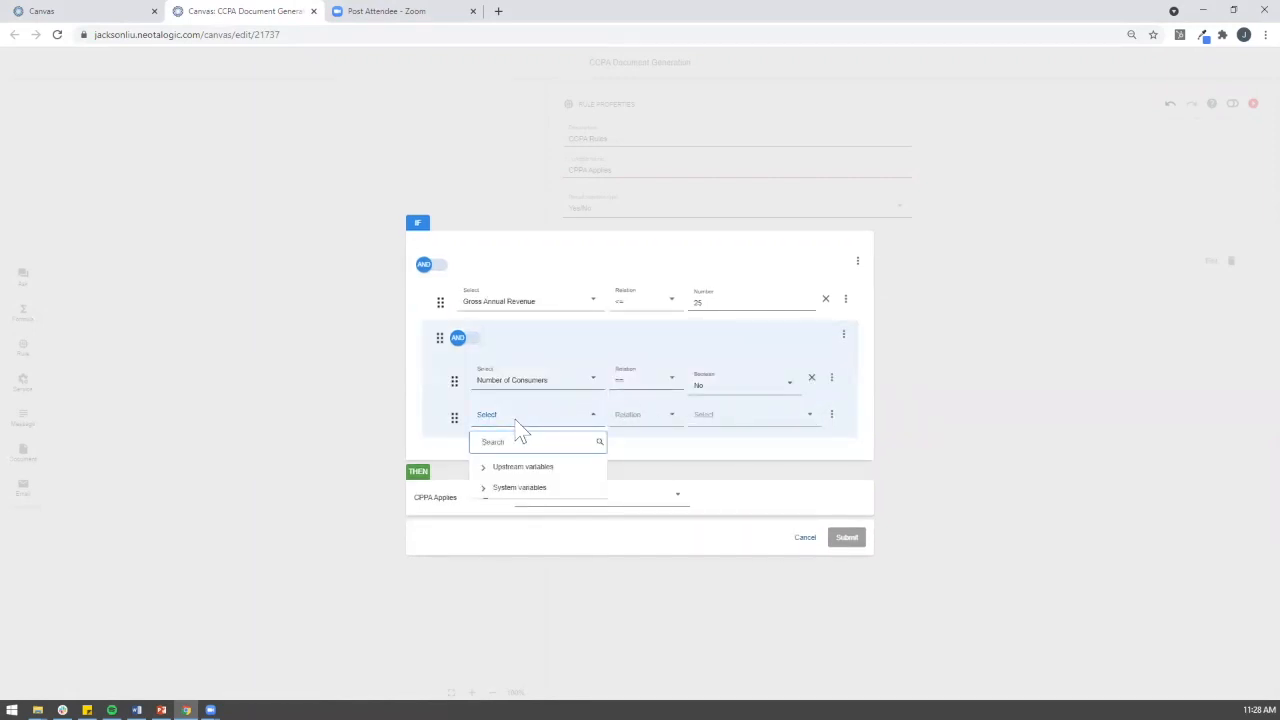
click(527, 470)
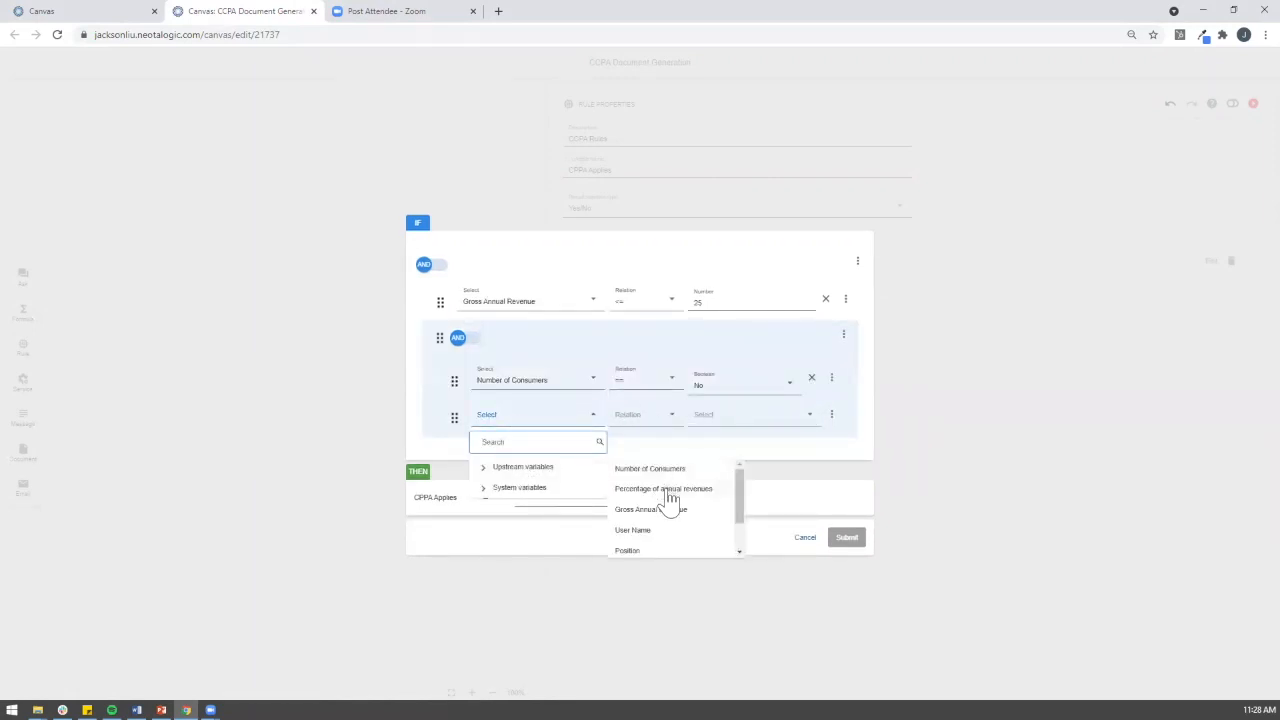
click(665, 489)
click(716, 419)
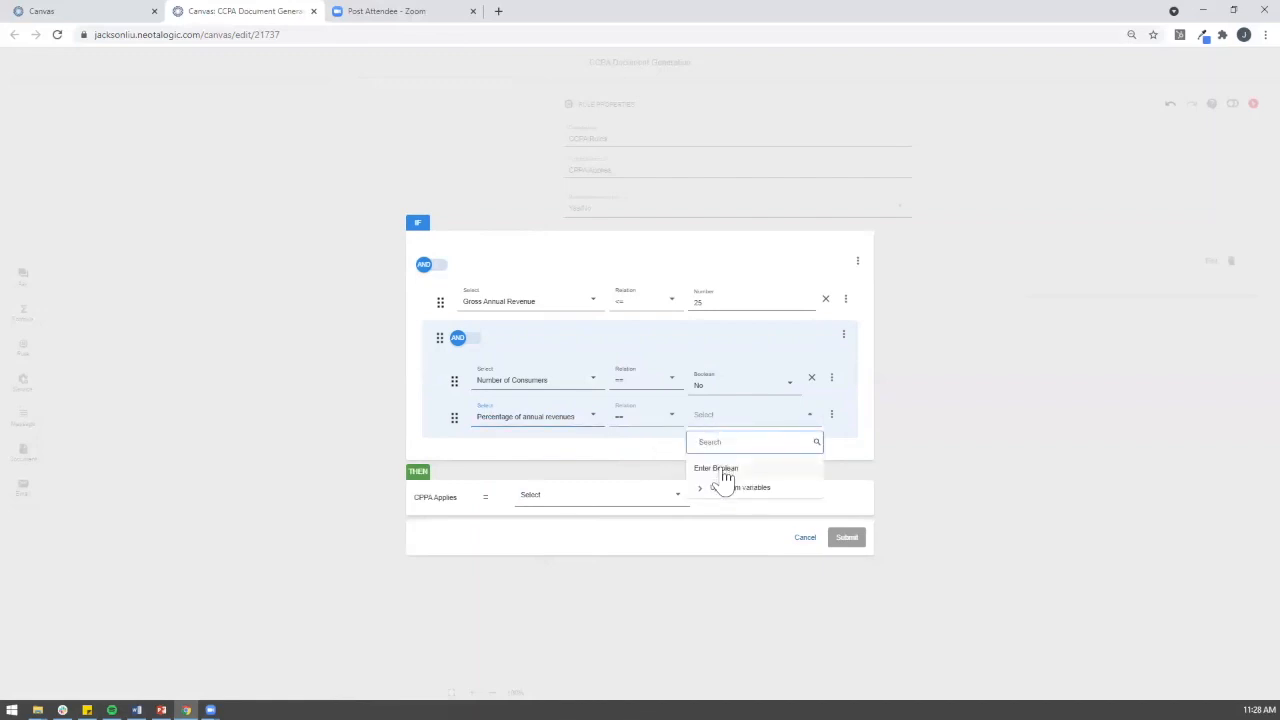
click(722, 486)
click(720, 422)
click(703, 462)
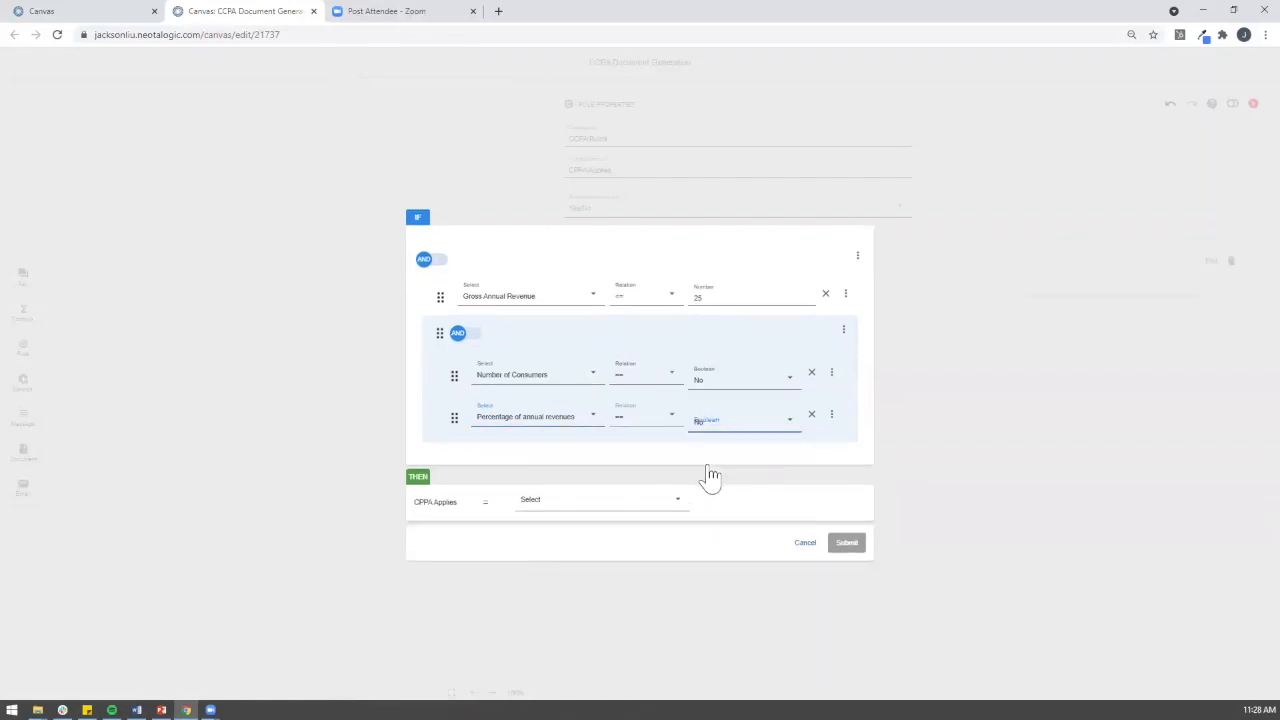
Step: Set the THEN result CPPA Applies to No and submit the rule
click(548, 503)
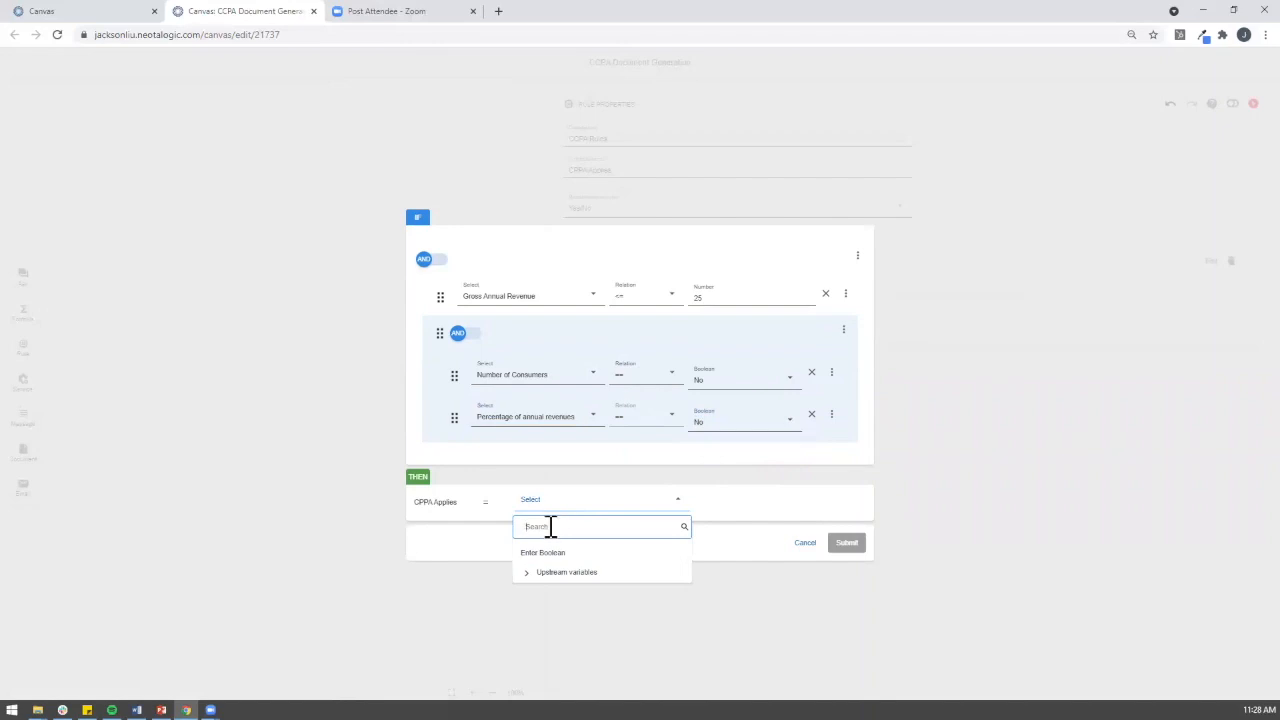
click(549, 553)
click(549, 518)
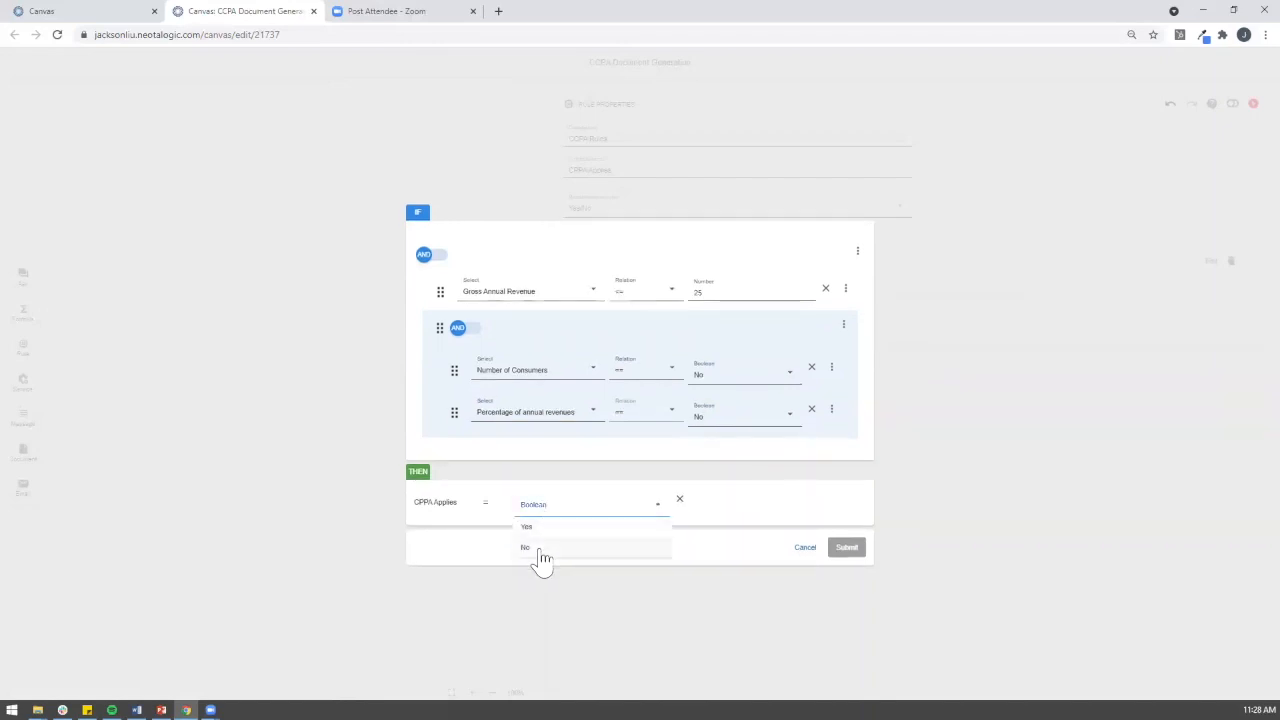
click(543, 549)
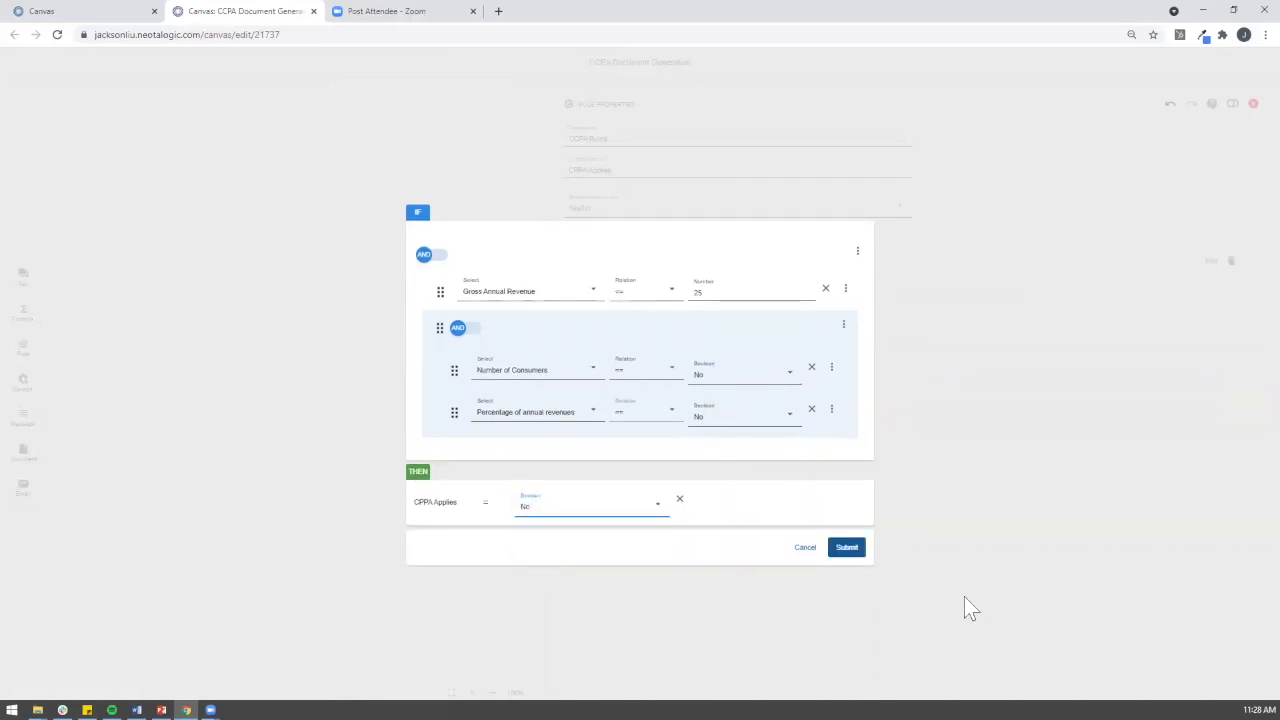
click(846, 548)
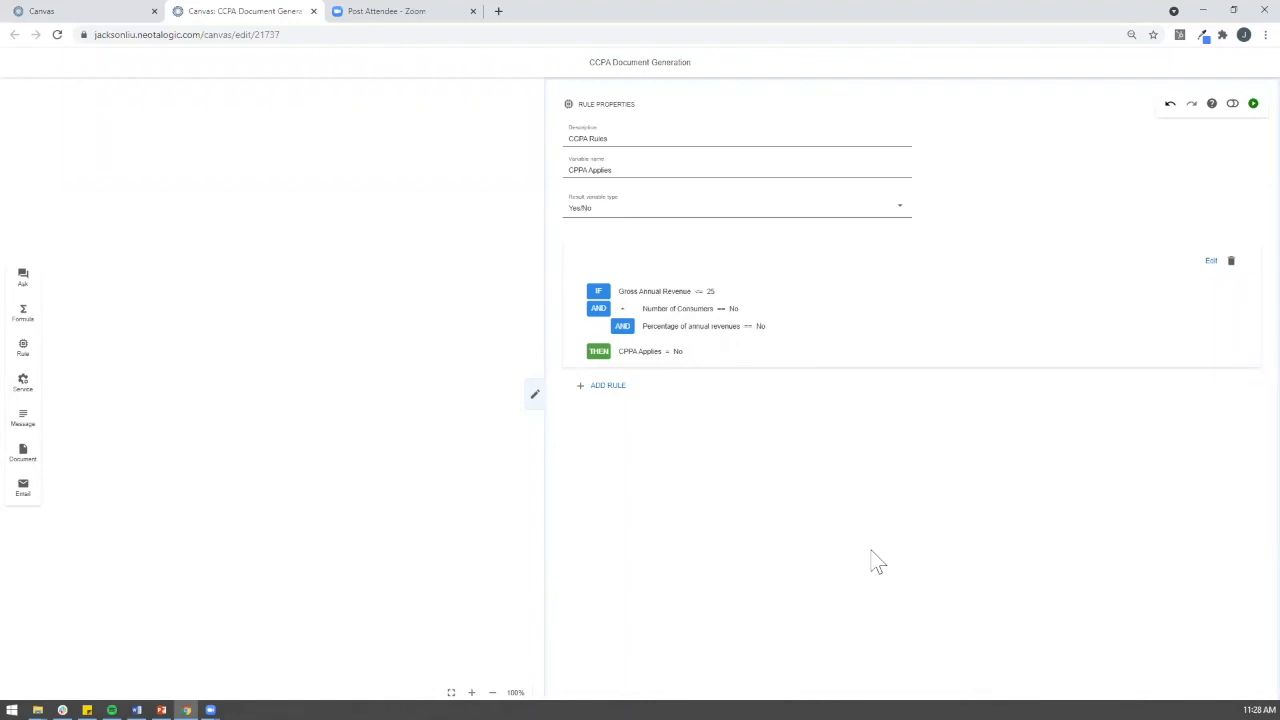
Step: Start a new rule with a condition comparing Gross Annual Revenue to 25
click(606, 386)
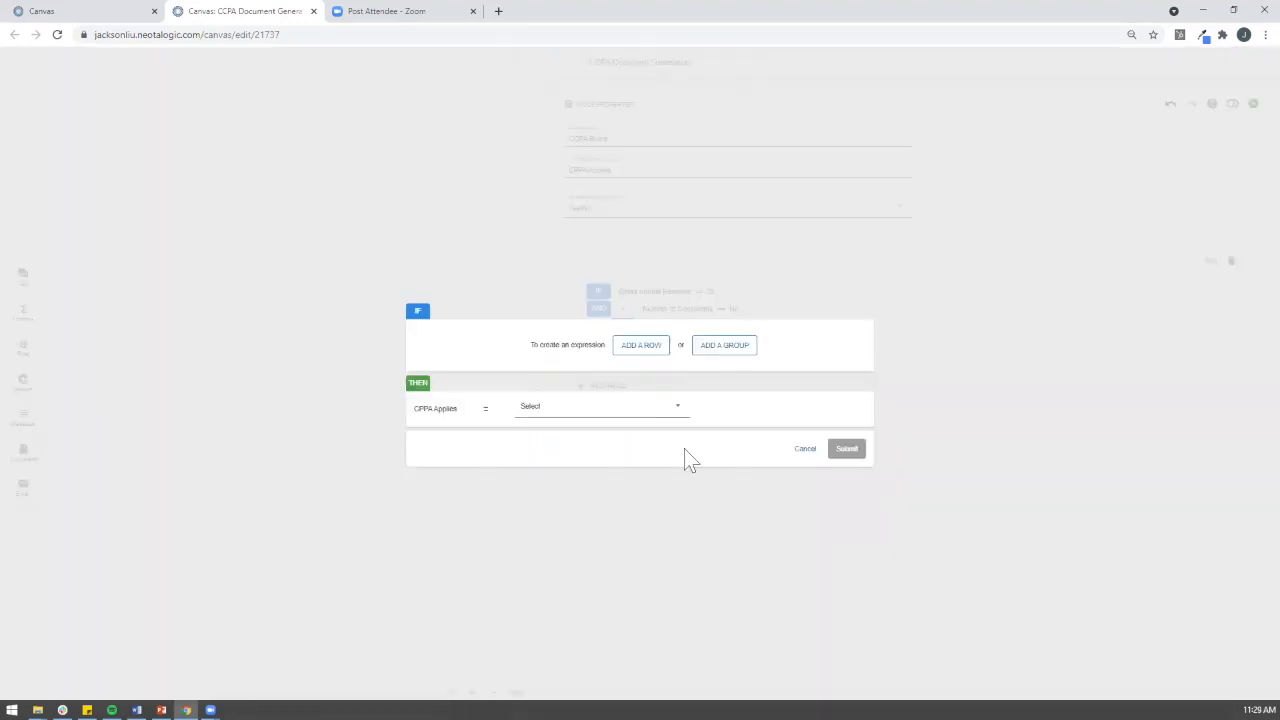
click(655, 346)
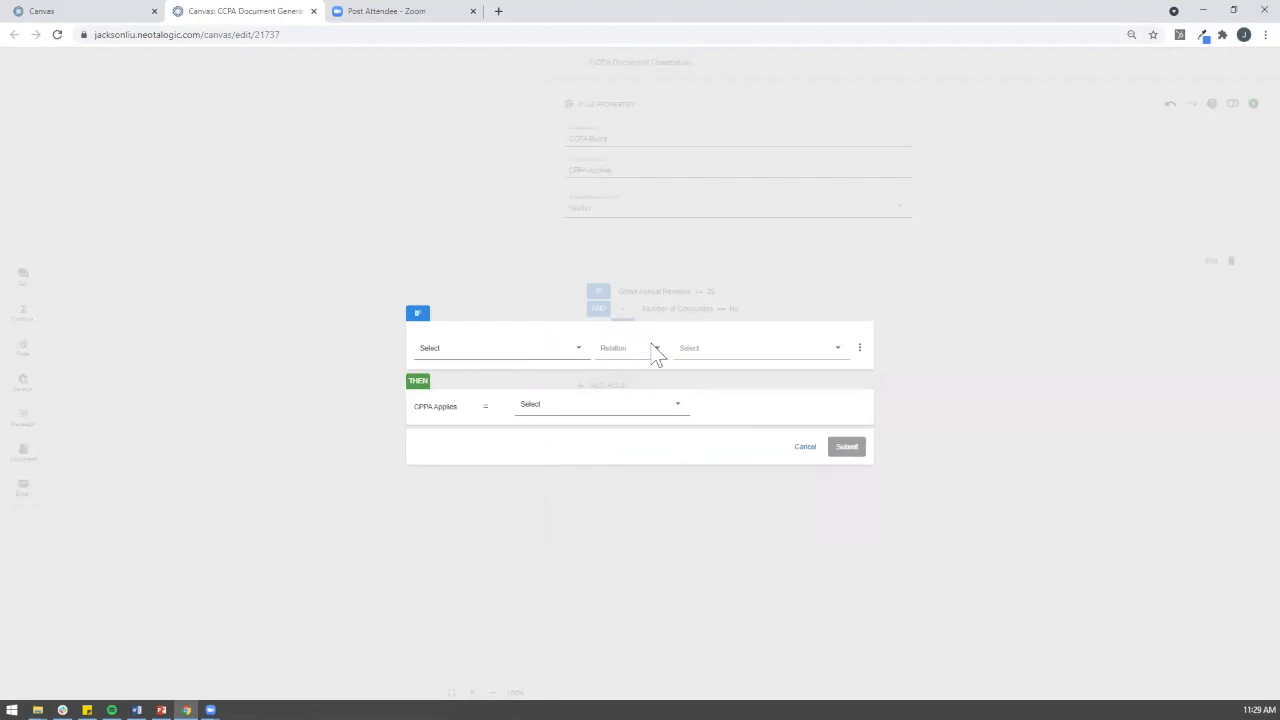
click(560, 360)
click(560, 402)
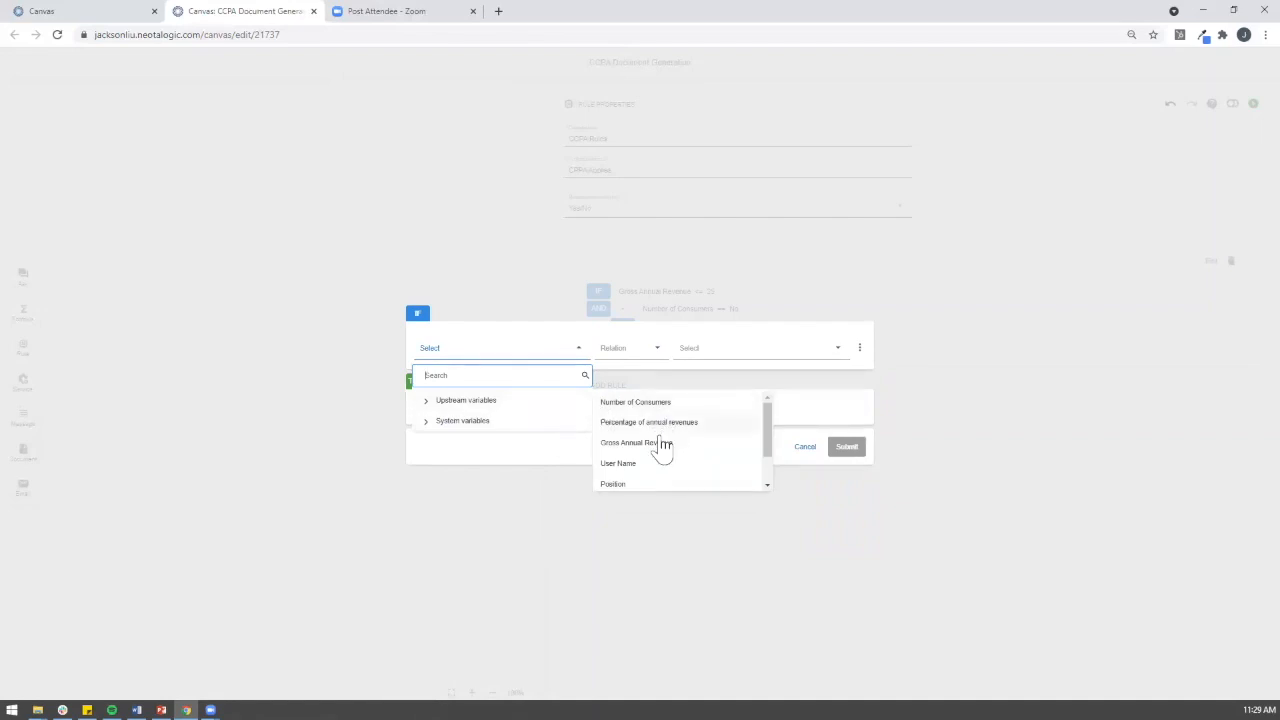
click(663, 445)
click(640, 352)
click(630, 397)
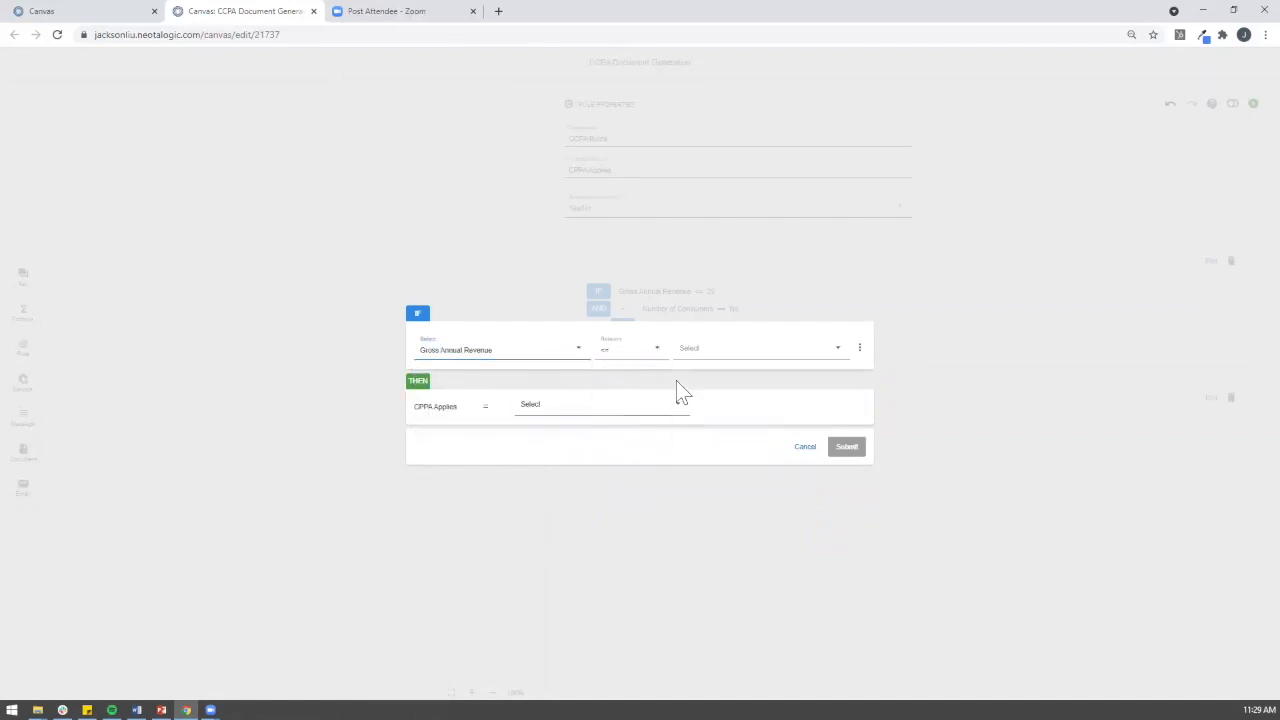
click(695, 362)
click(697, 400)
click(697, 357)
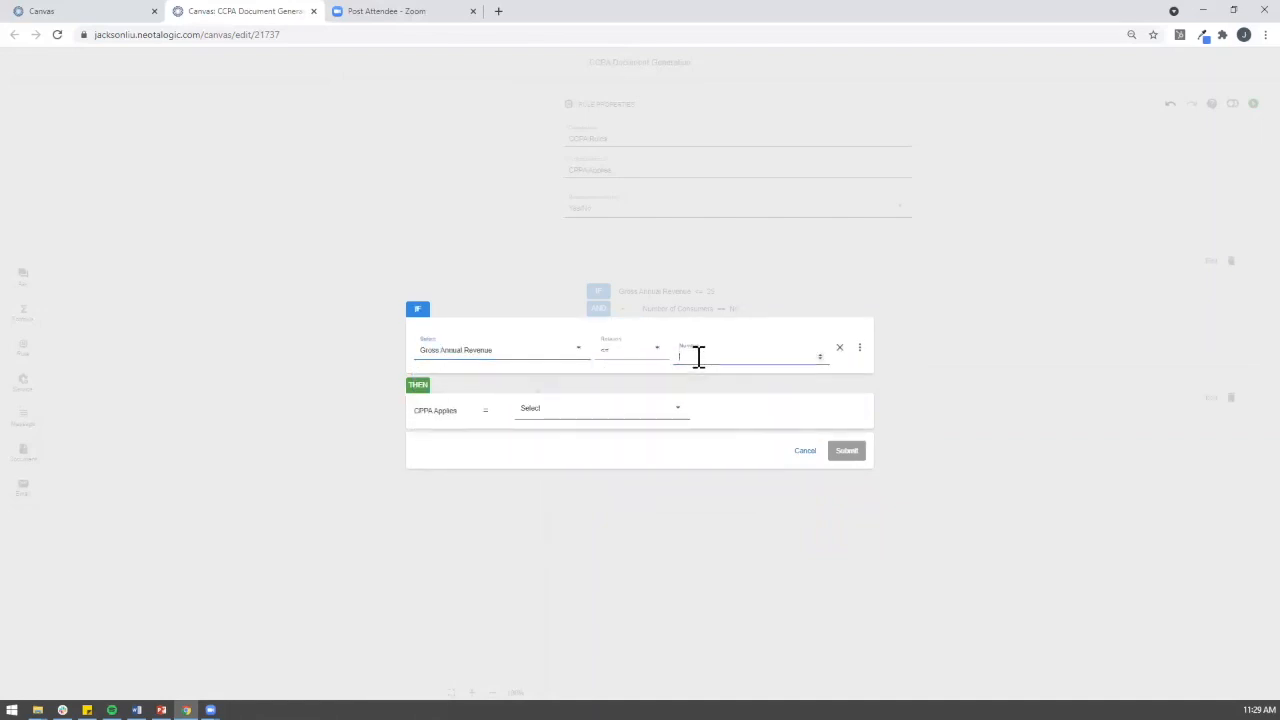
text(25)
Step: Add a second condition requiring Percentage of annual revenues to equal Yes
click(859, 348)
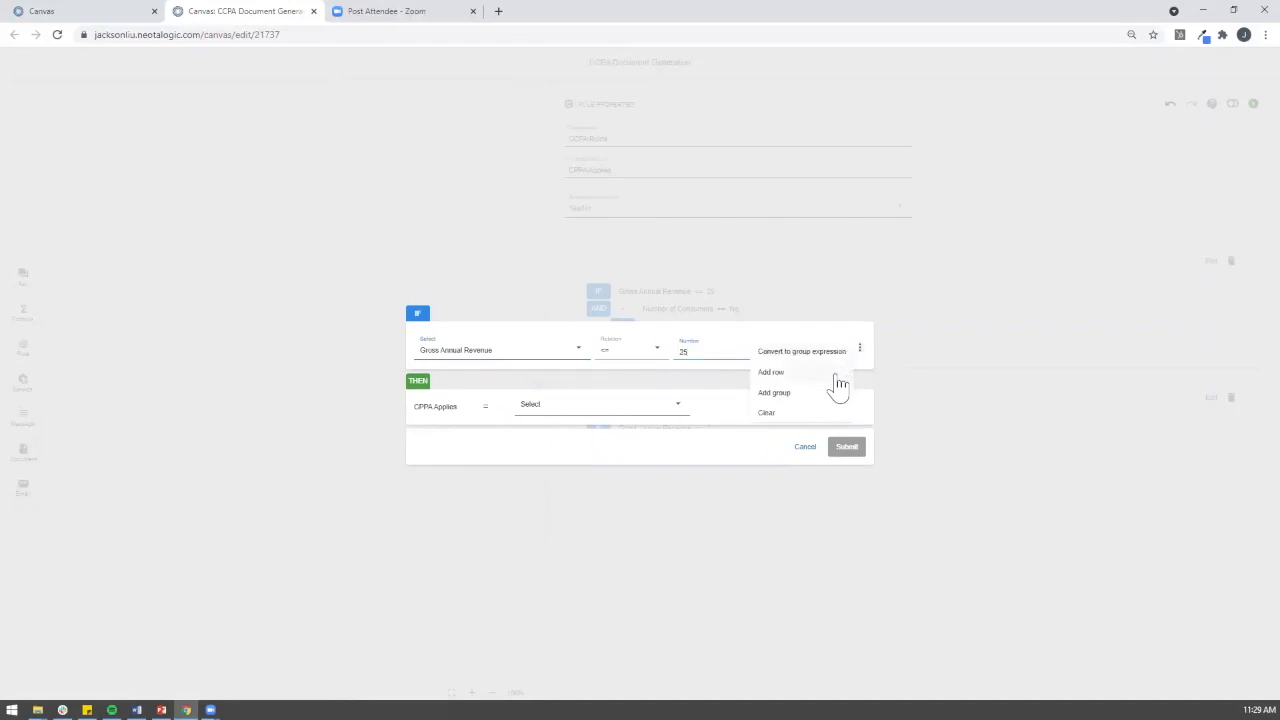
click(832, 378)
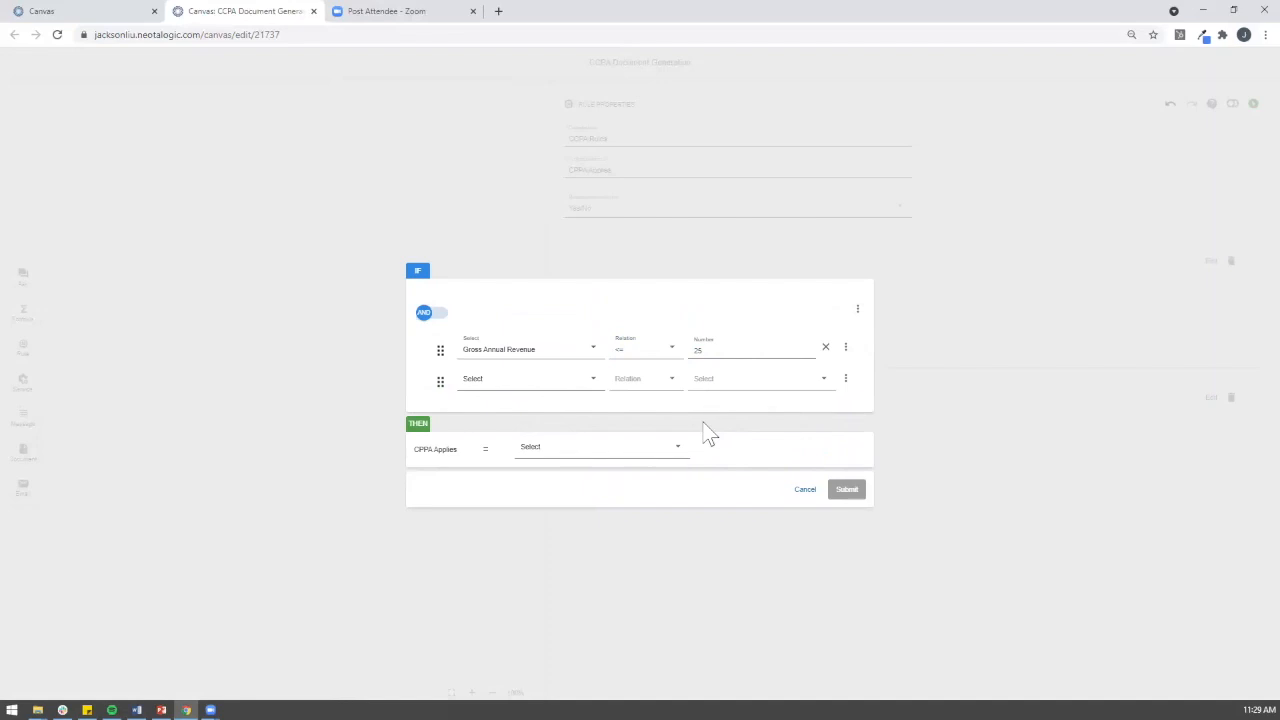
click(580, 388)
mouse_move(570, 437)
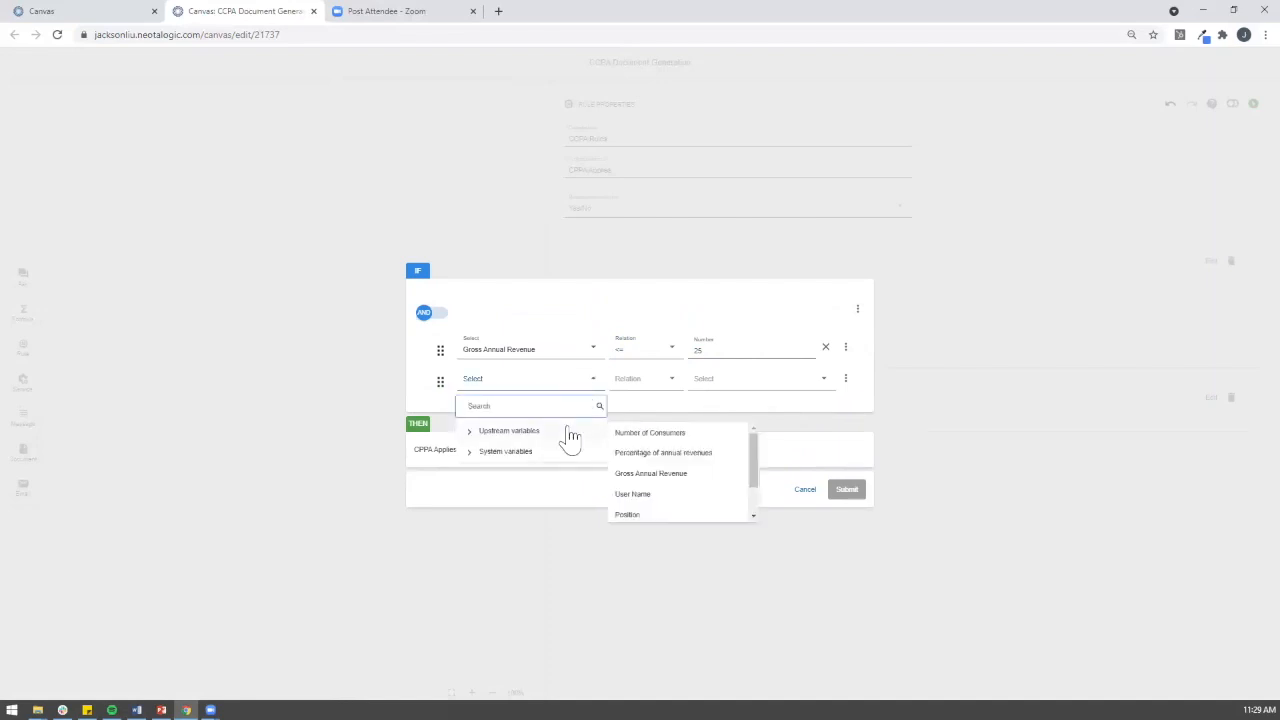
click(663, 453)
click(741, 381)
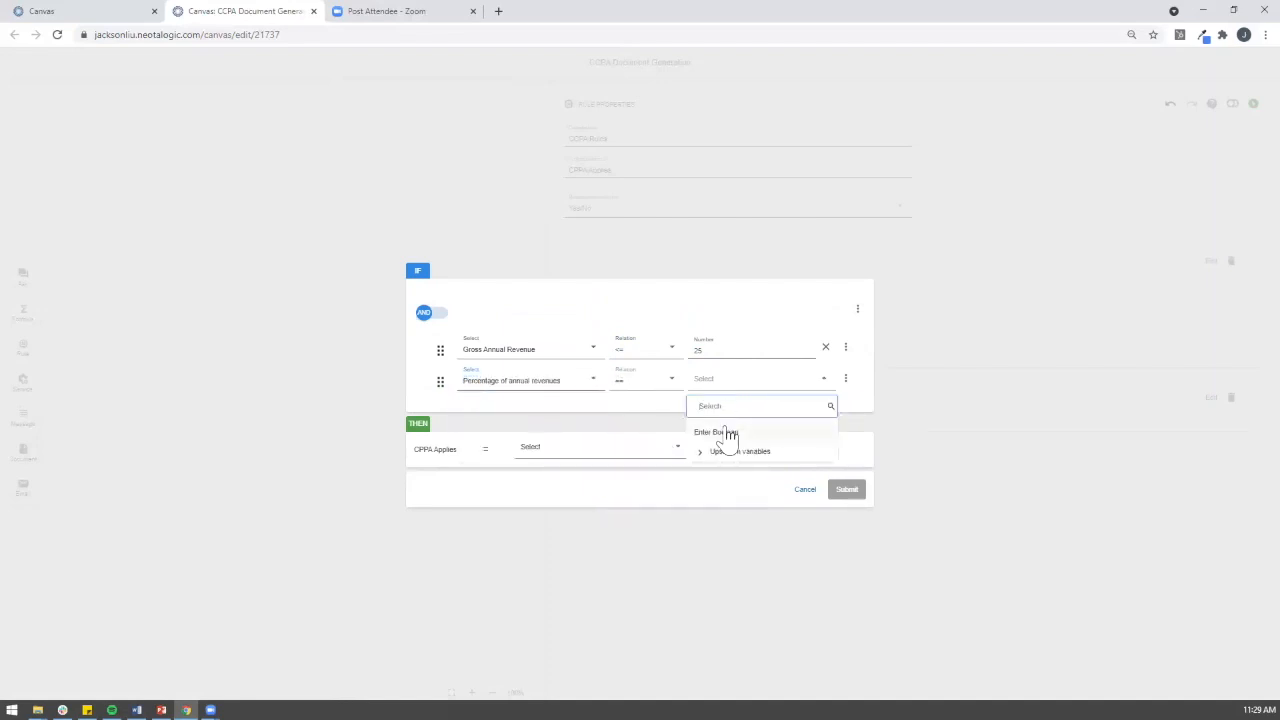
click(724, 432)
click(719, 409)
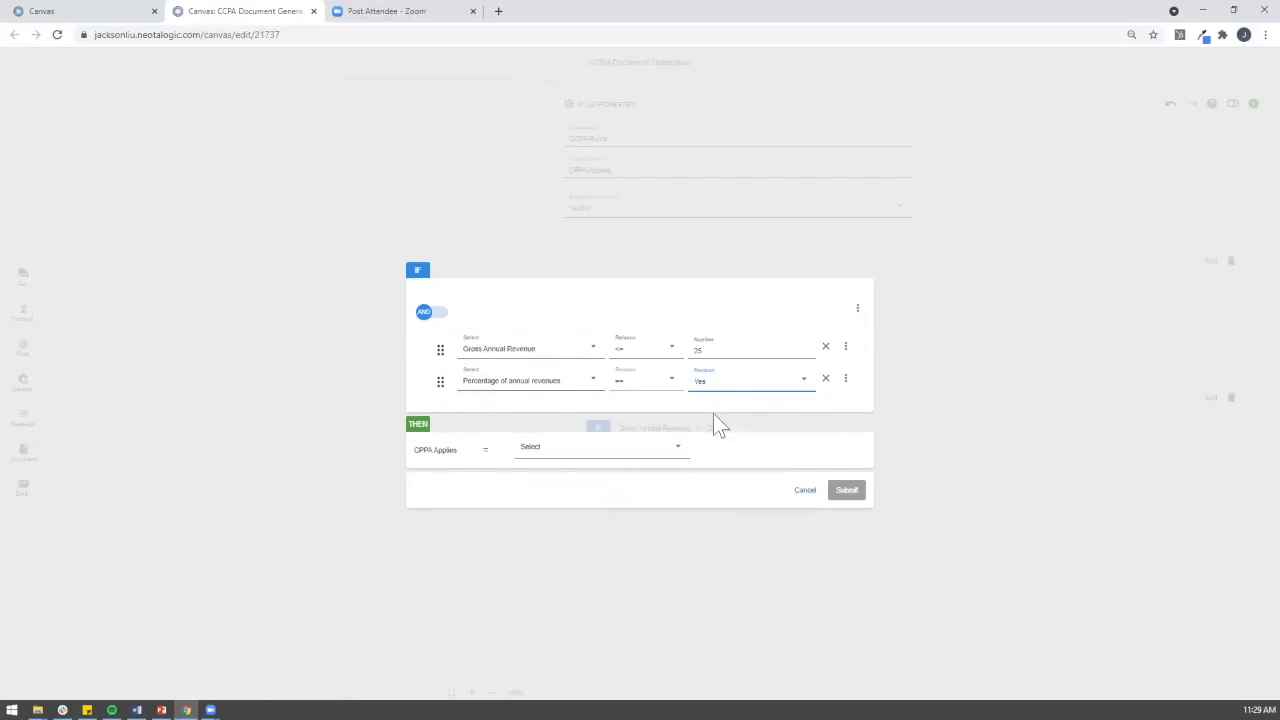
Step: Group it with a nested condition requiring Number of Consumers to equal Yes
click(846, 388)
click(791, 418)
click(512, 410)
click(520, 462)
click(650, 461)
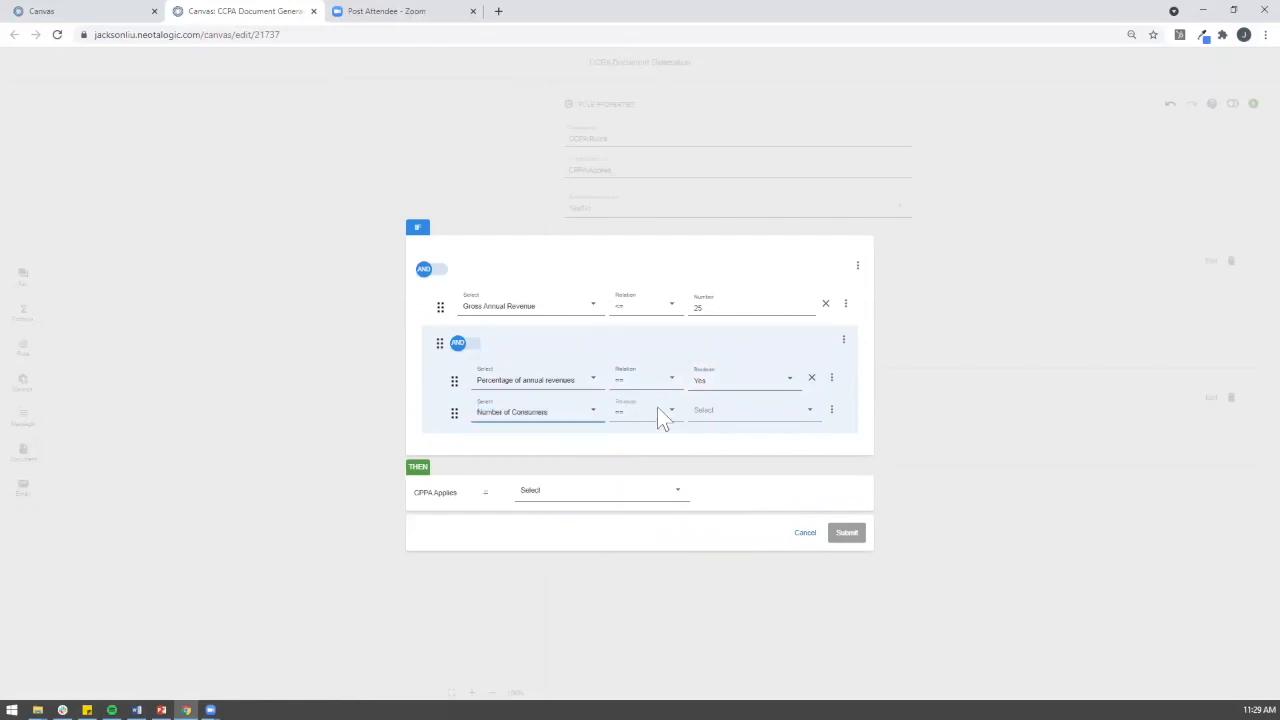
click(700, 418)
click(718, 472)
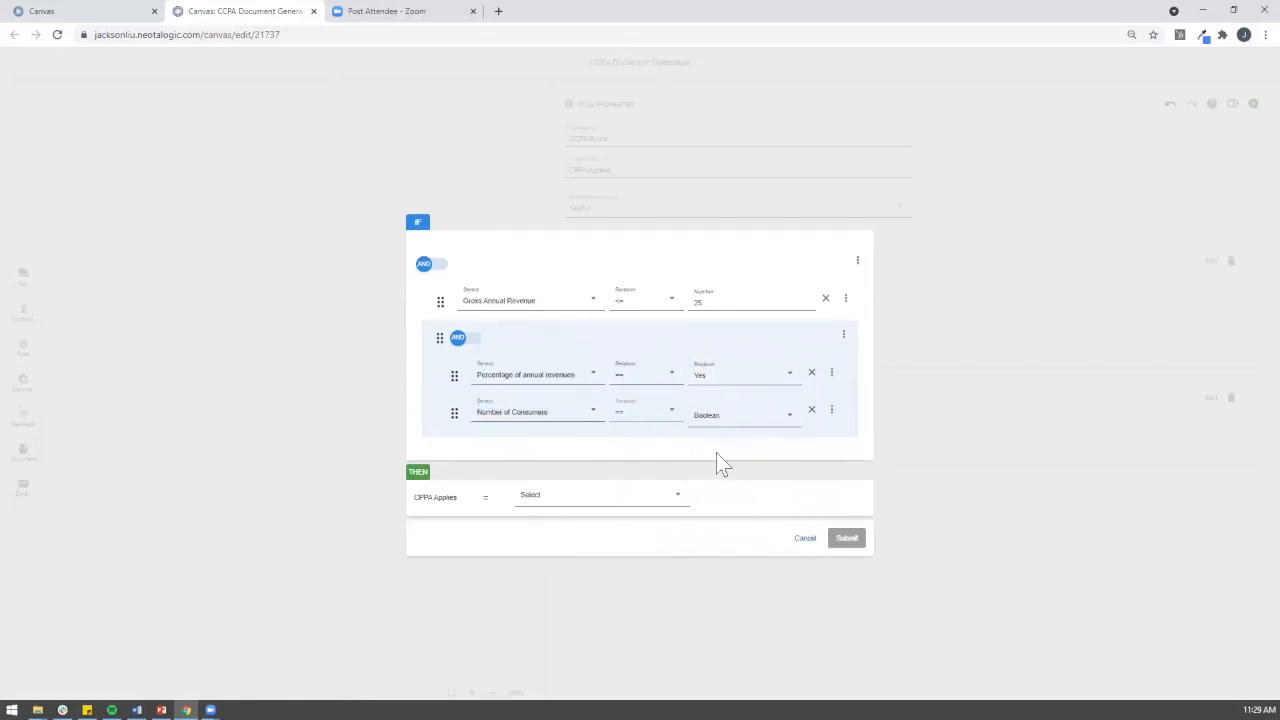
click(718, 428)
click(714, 448)
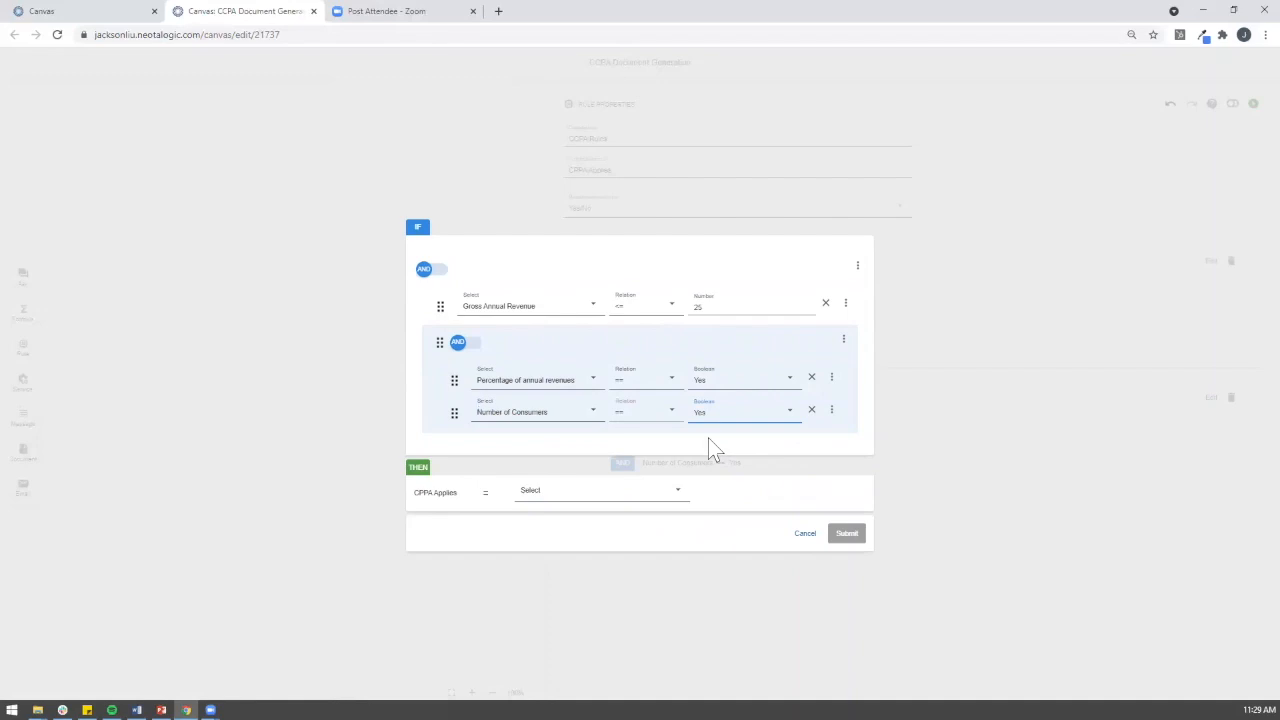
Step: Set CPPA Applies to Yes, switch the nested group to OR, and submit
click(580, 491)
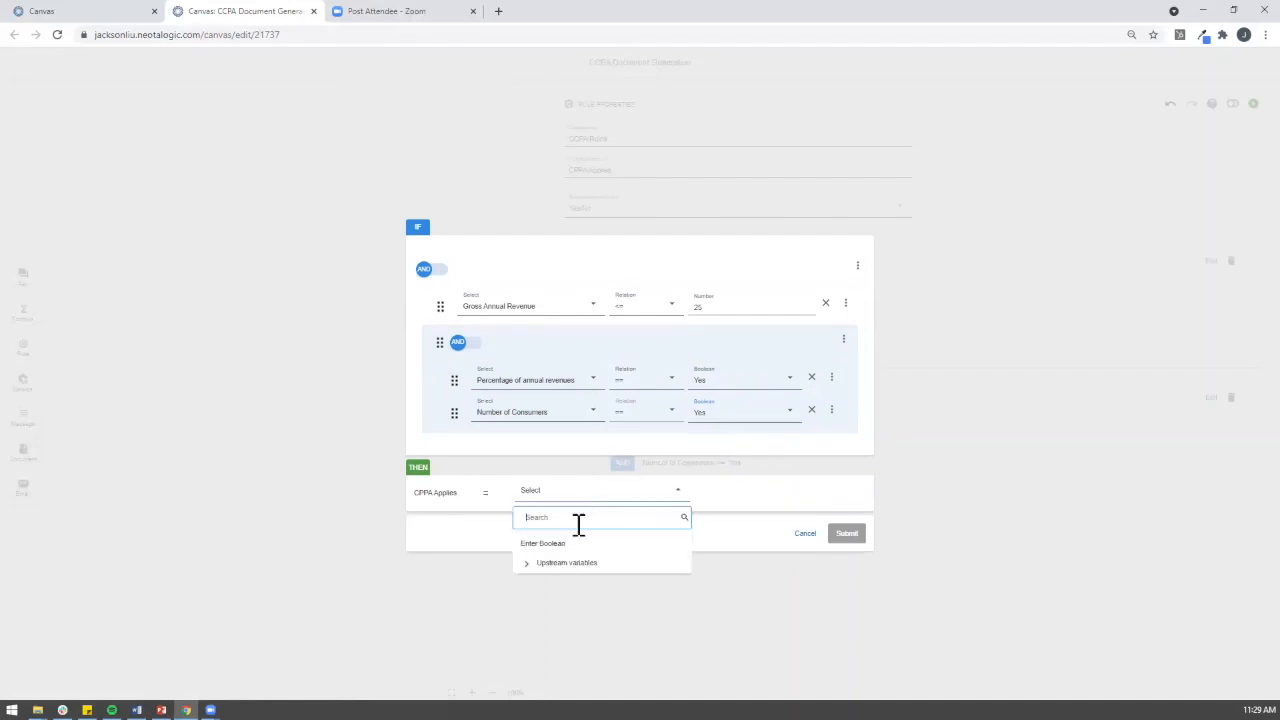
click(578, 545)
click(572, 494)
click(563, 519)
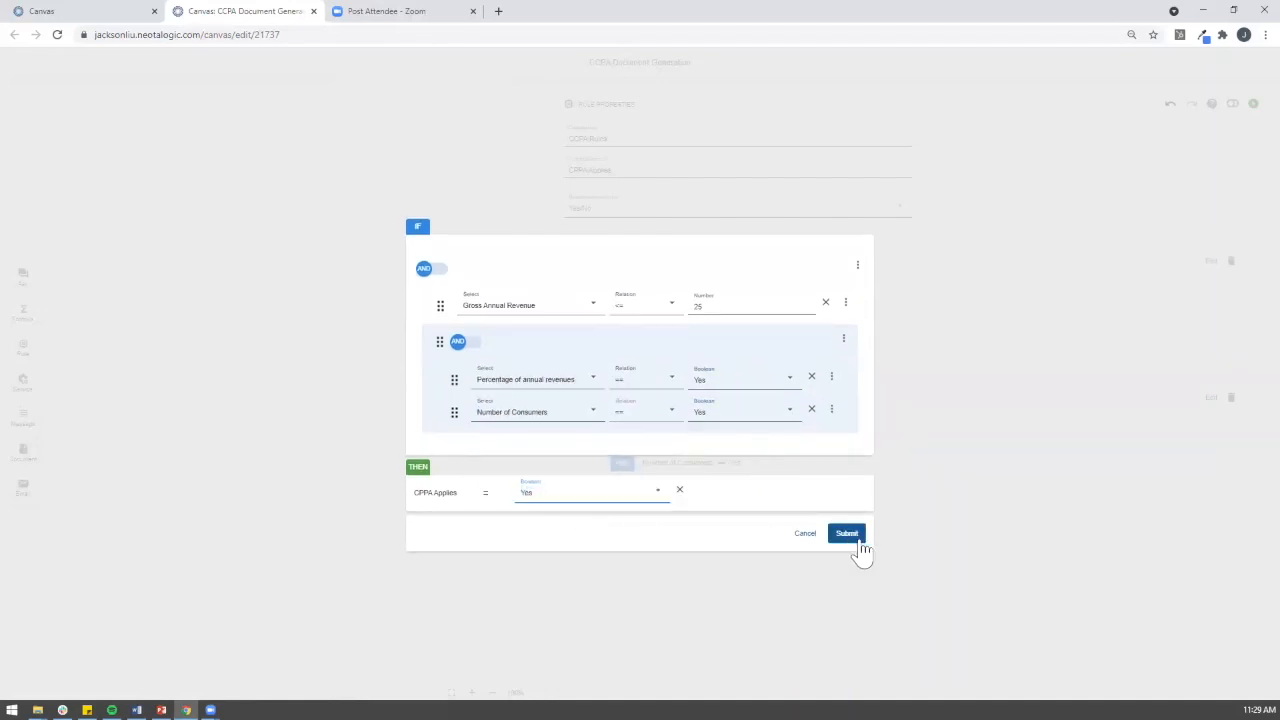
click(462, 343)
click(852, 536)
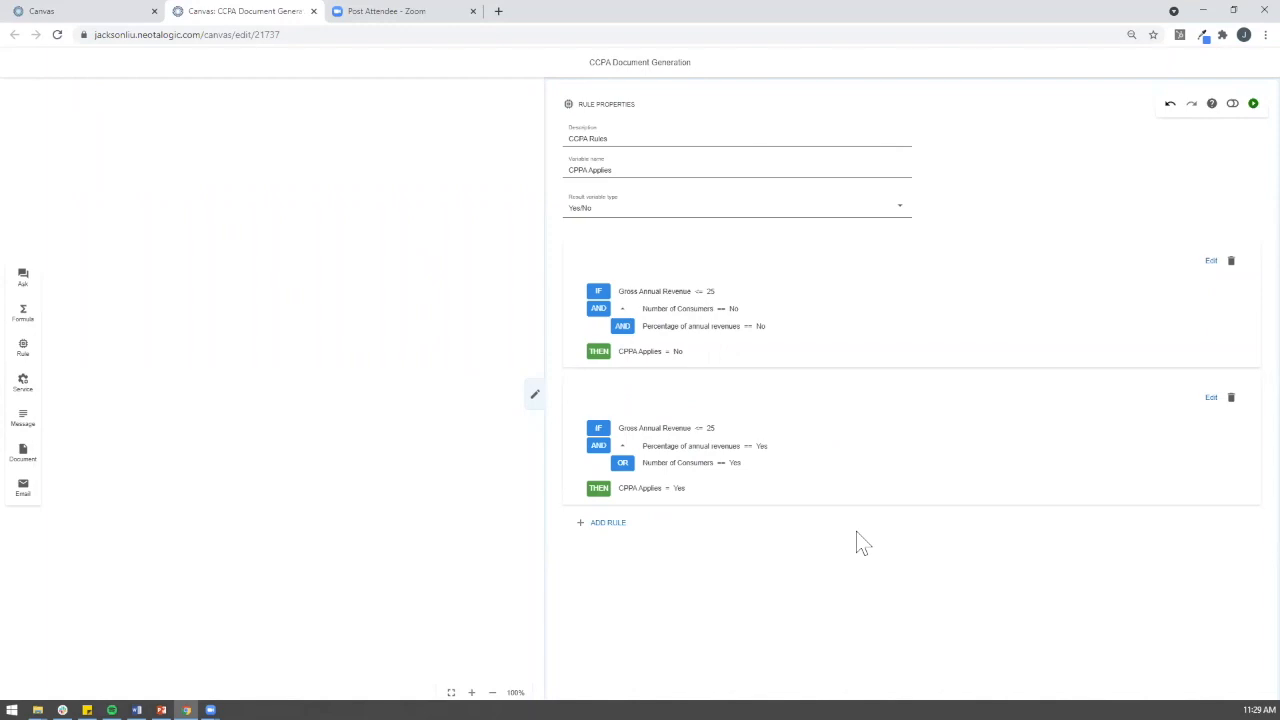
Step: Start a third rule with the condition Gross Annual Revenue greater than 25
click(607, 522)
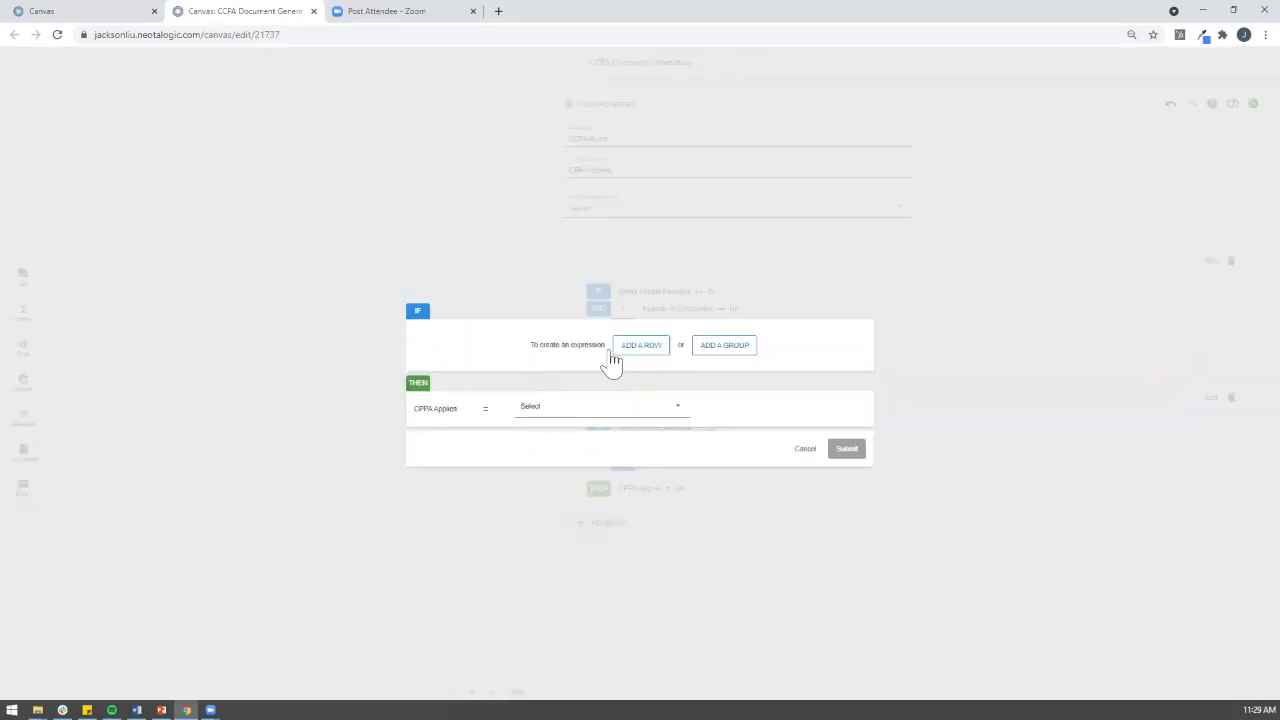
click(650, 347)
click(508, 352)
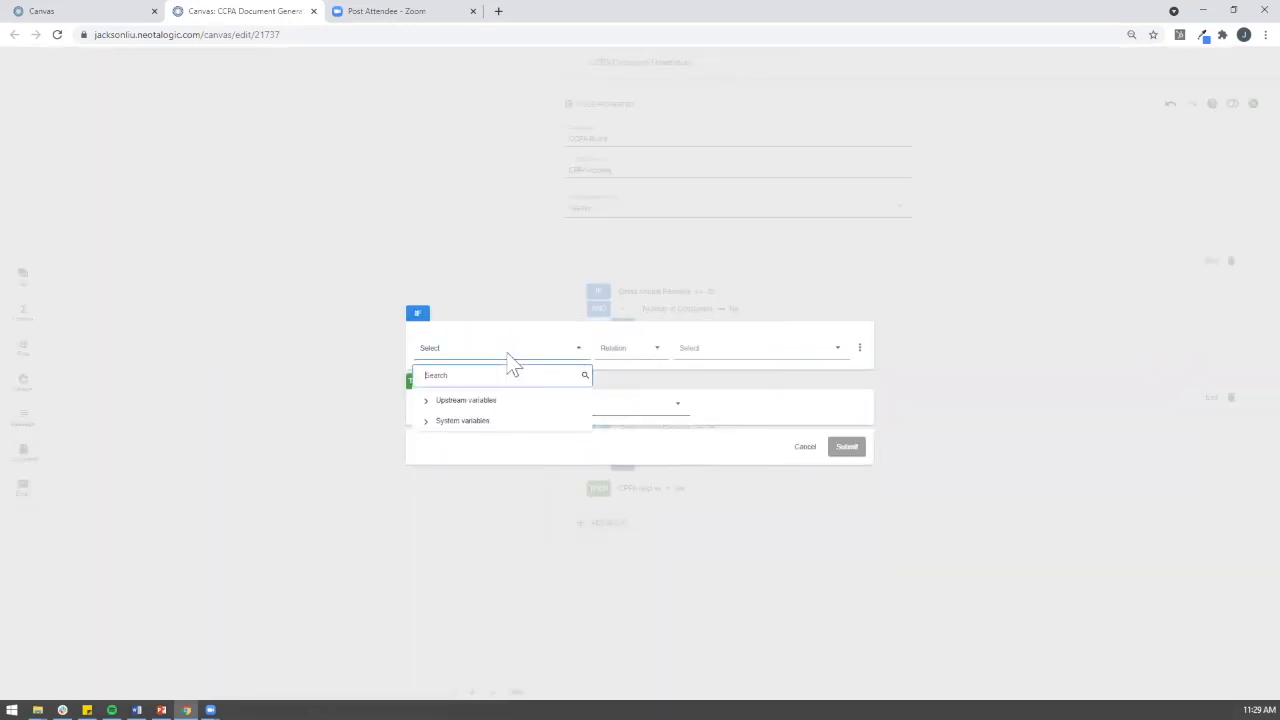
mouse_move(497, 402)
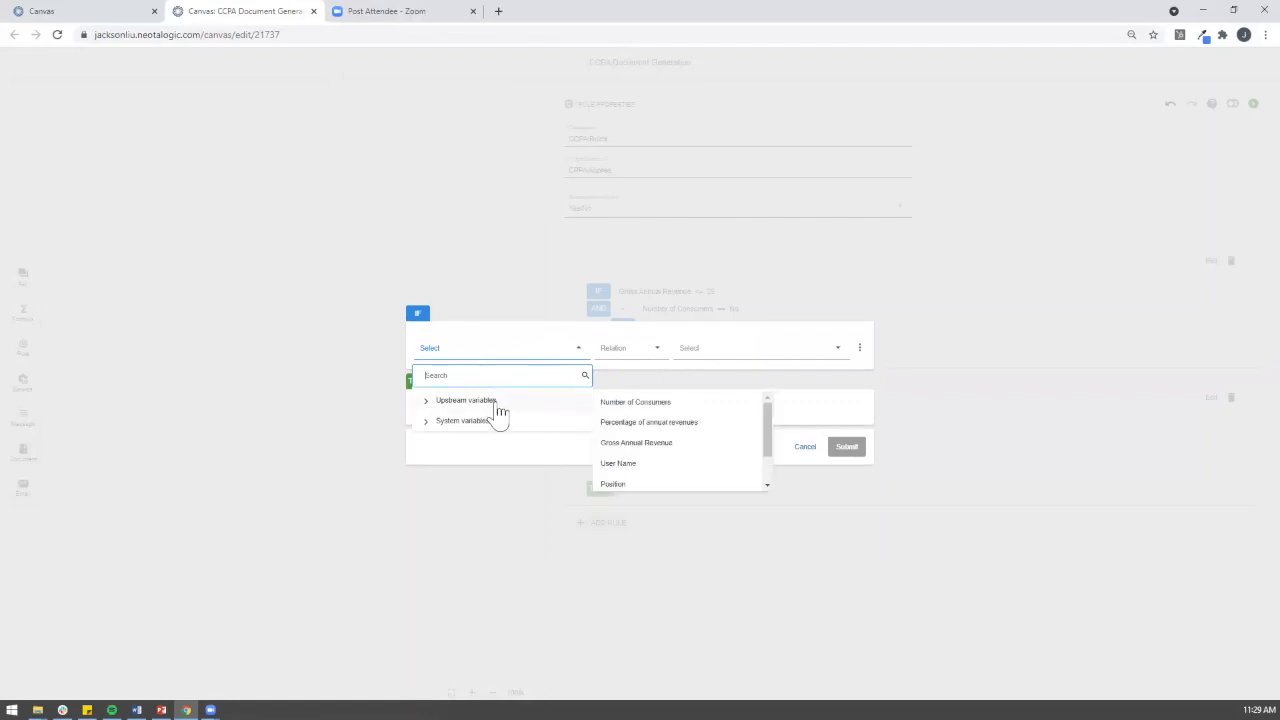
click(660, 442)
click(655, 352)
click(620, 455)
click(712, 352)
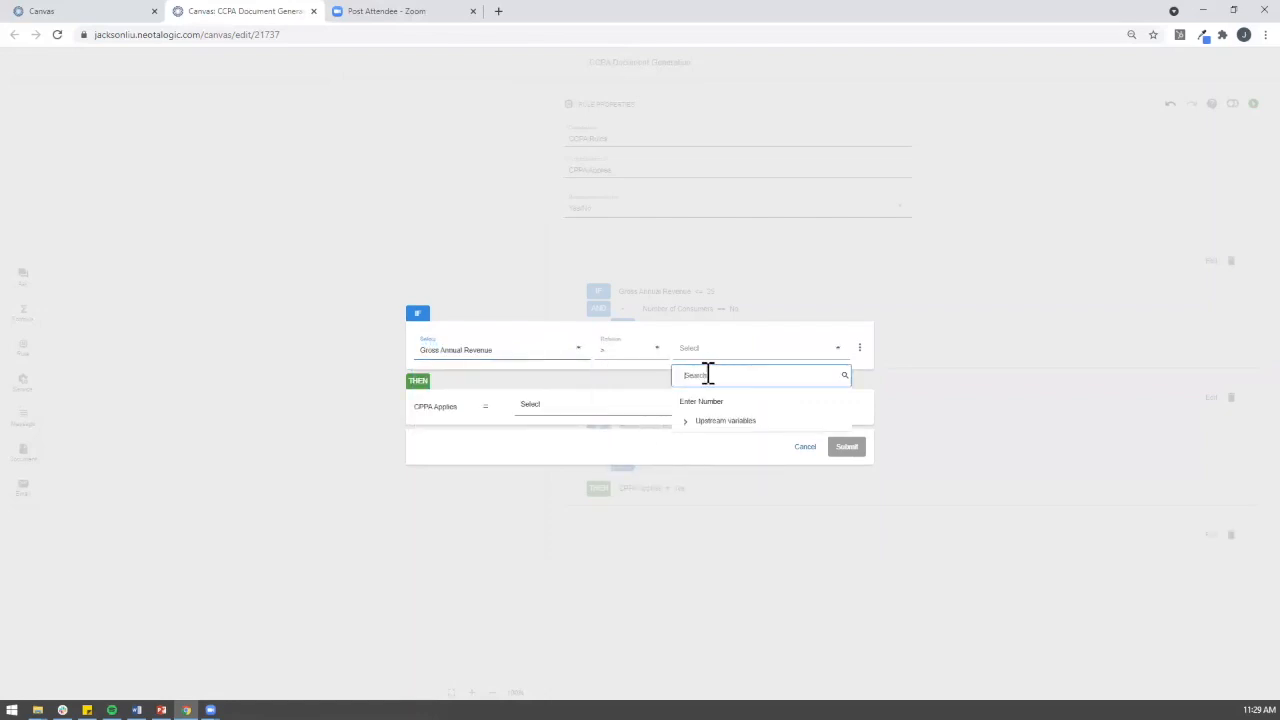
click(700, 403)
click(709, 357)
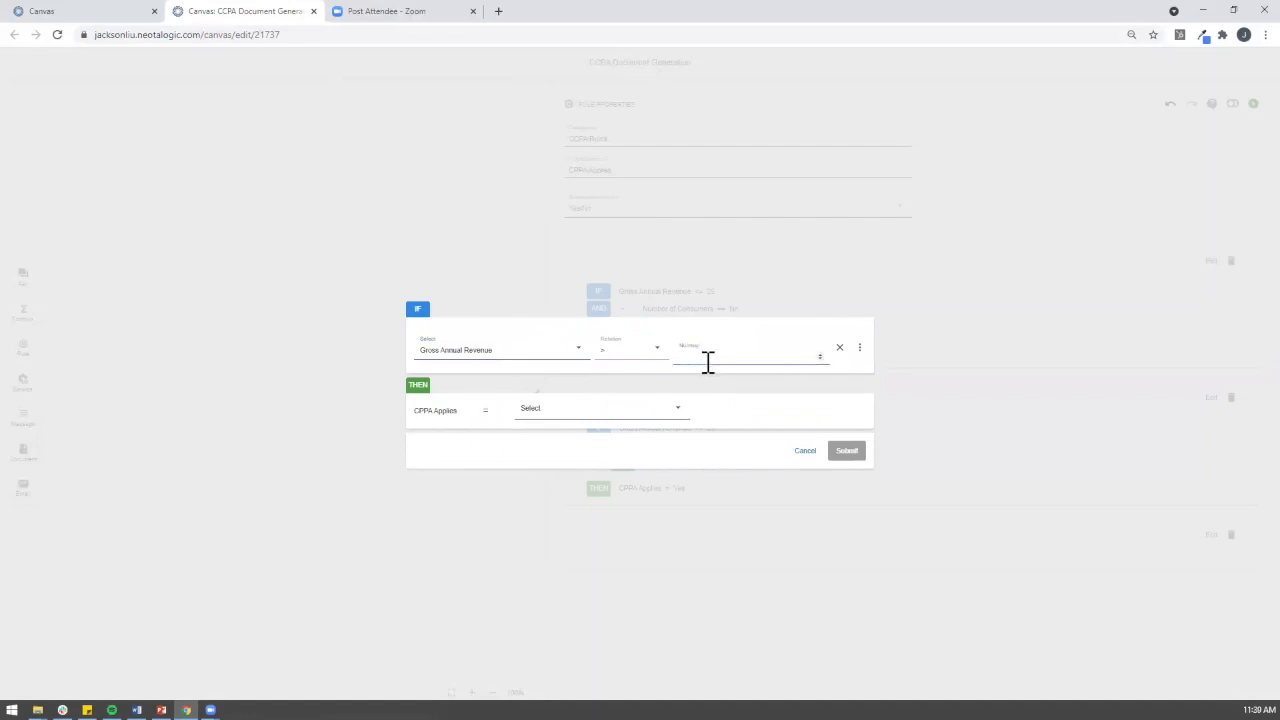
text(25)
Step: Add an AND condition requiring Number of Consumers to equal No
click(859, 348)
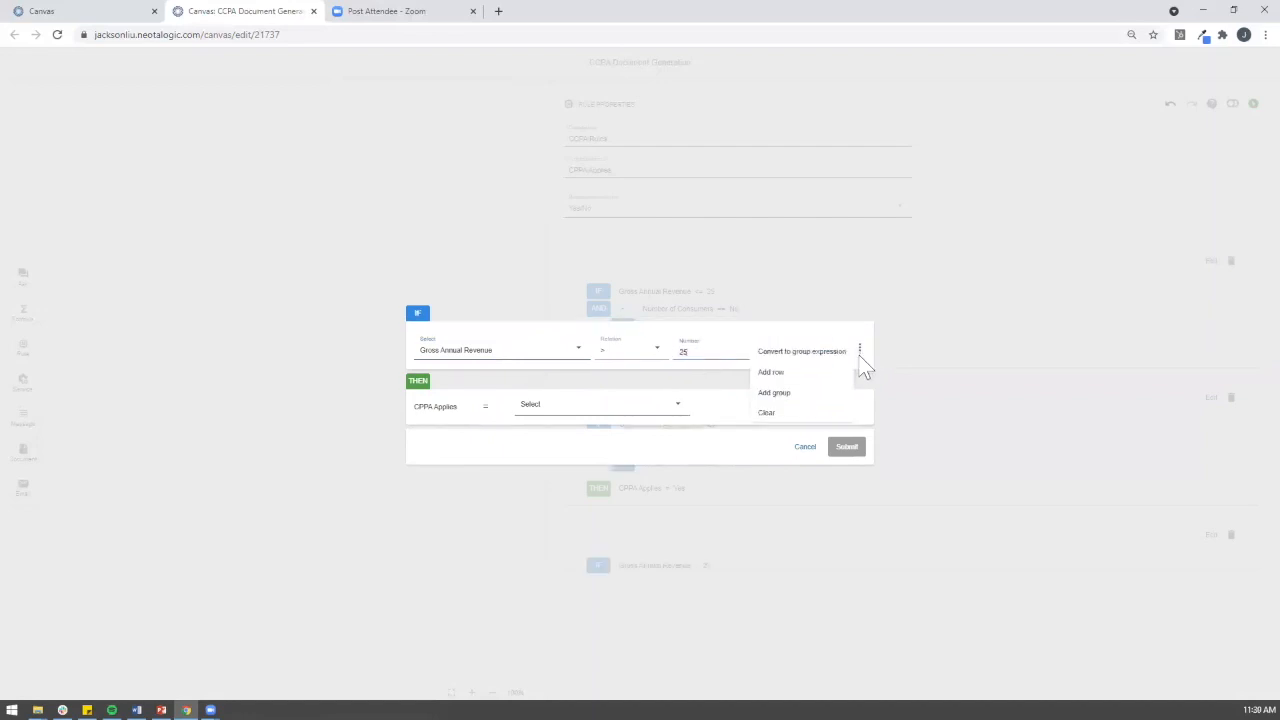
click(823, 392)
click(489, 381)
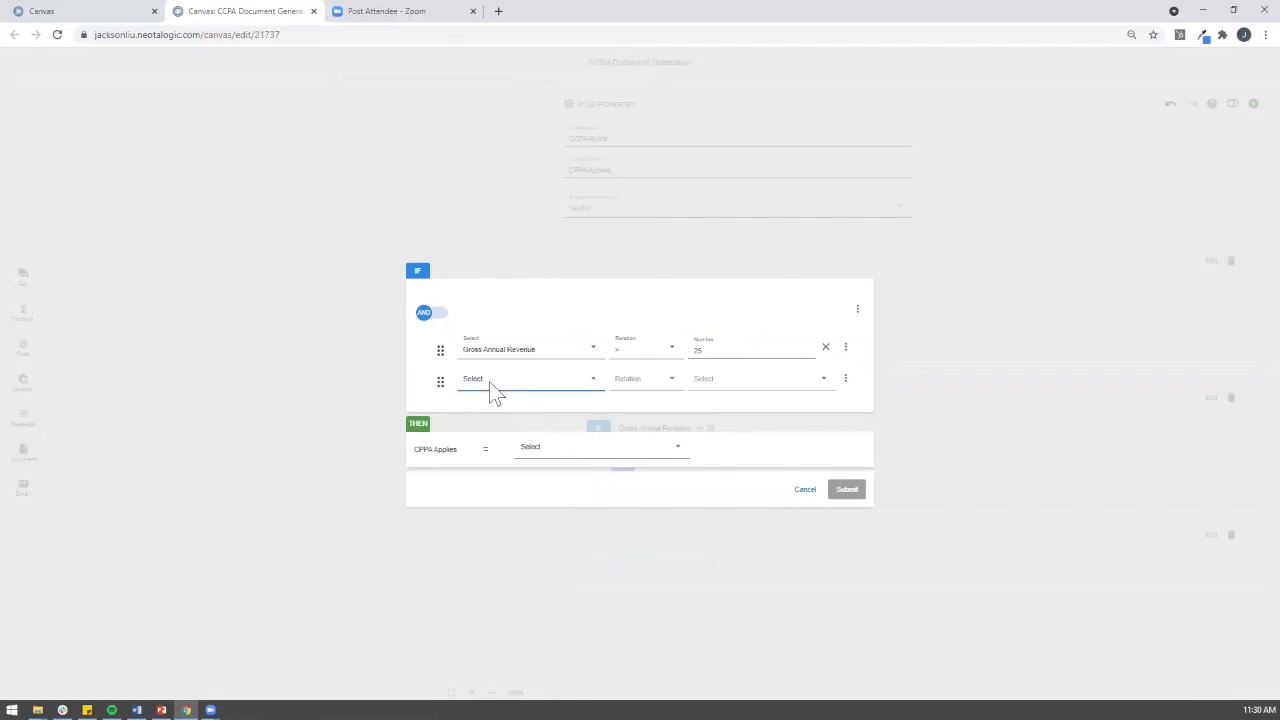
click(505, 433)
click(676, 436)
click(712, 378)
click(714, 433)
click(720, 387)
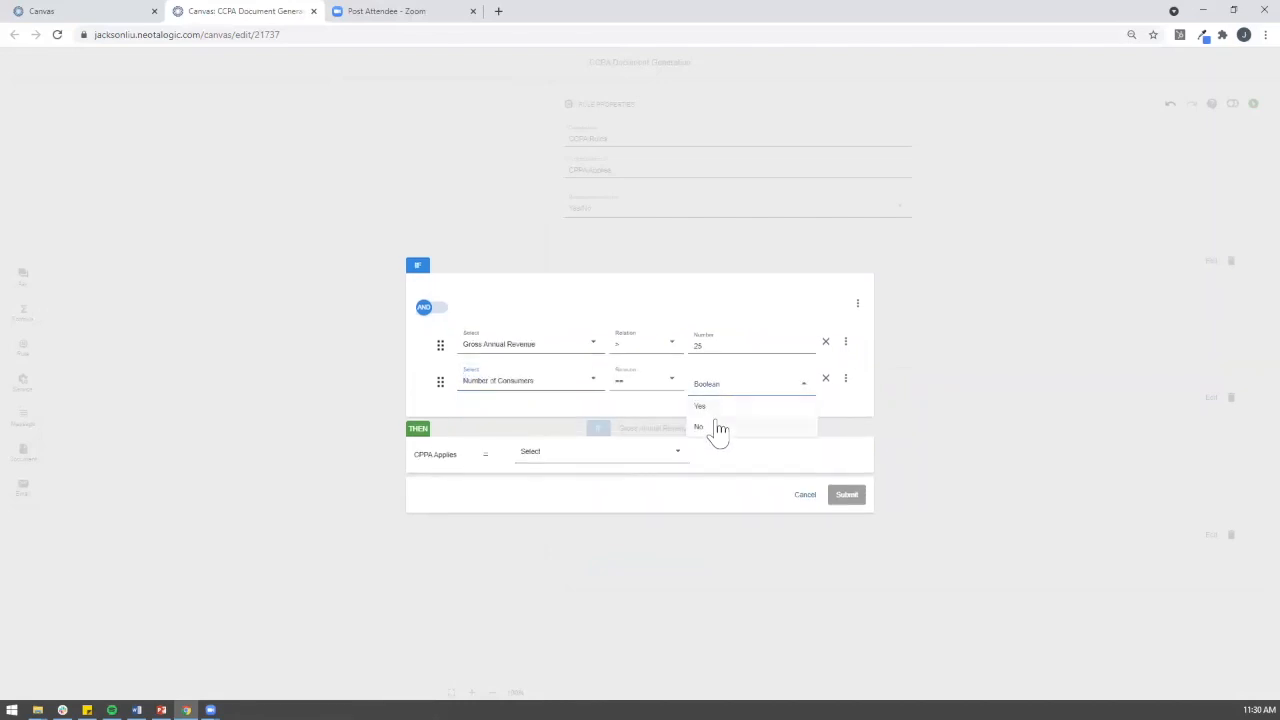
click(716, 428)
Step: Group it with a nested condition requiring Percentage of annual revenues to equal No
click(845, 382)
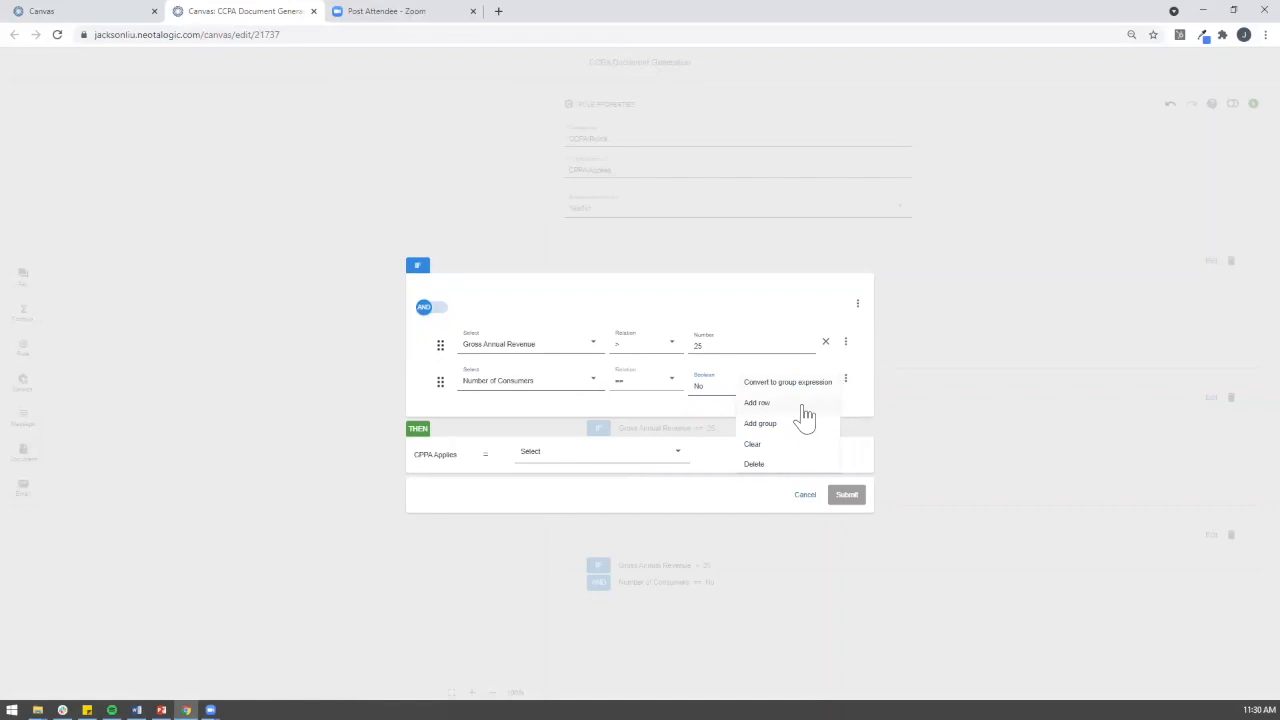
click(803, 422)
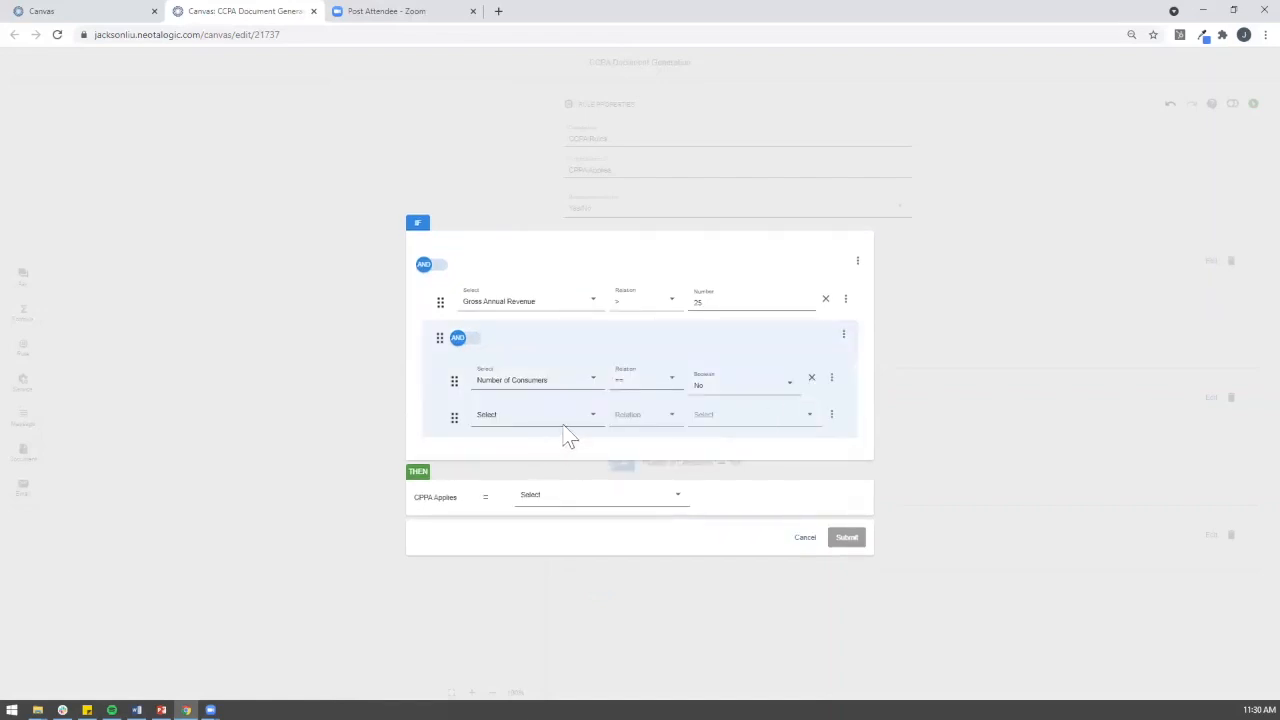
click(564, 420)
mouse_move(546, 470)
click(632, 490)
click(724, 420)
click(721, 463)
click(721, 424)
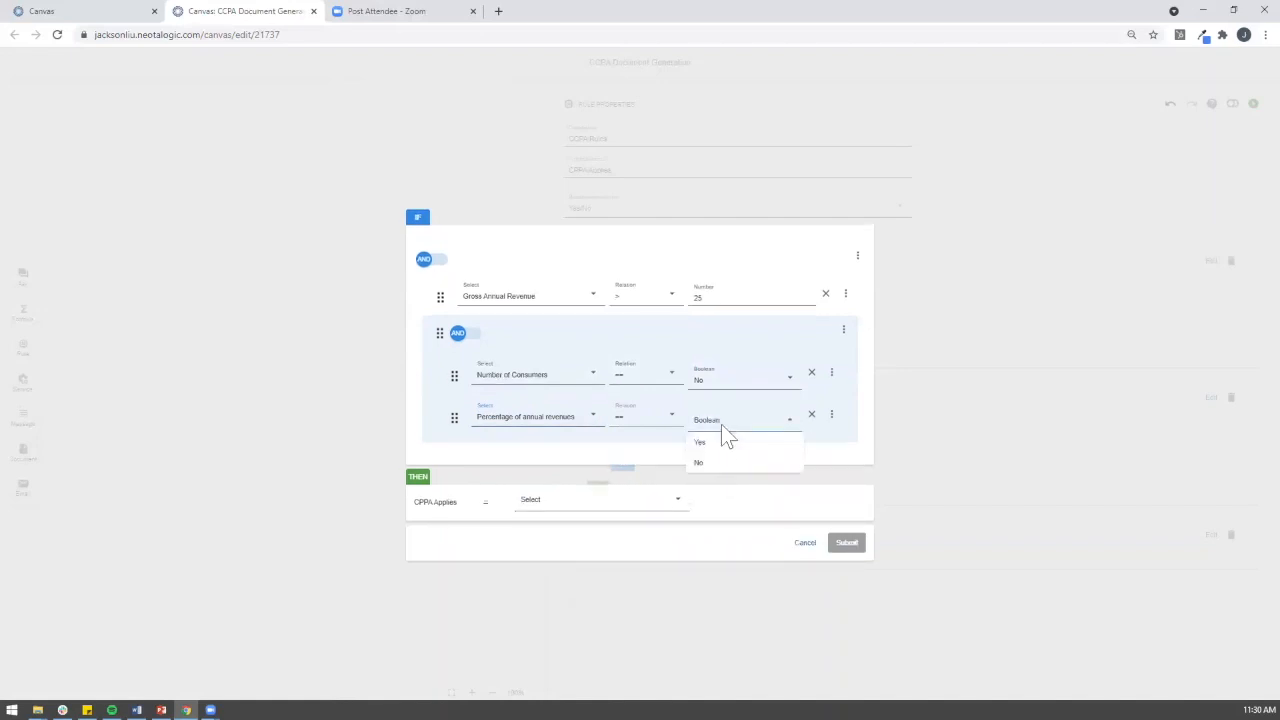
click(714, 461)
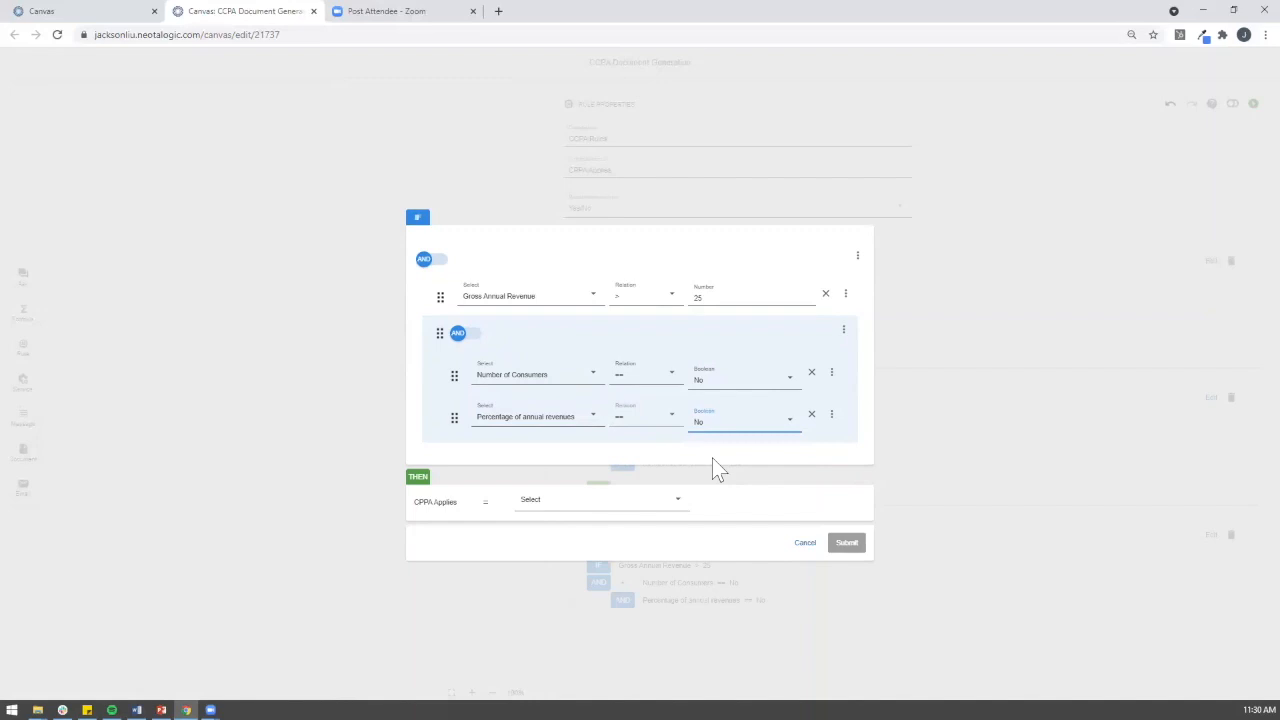
Step: Set the THEN result CPPA Applies to Yes and submit the rule
click(630, 498)
click(610, 556)
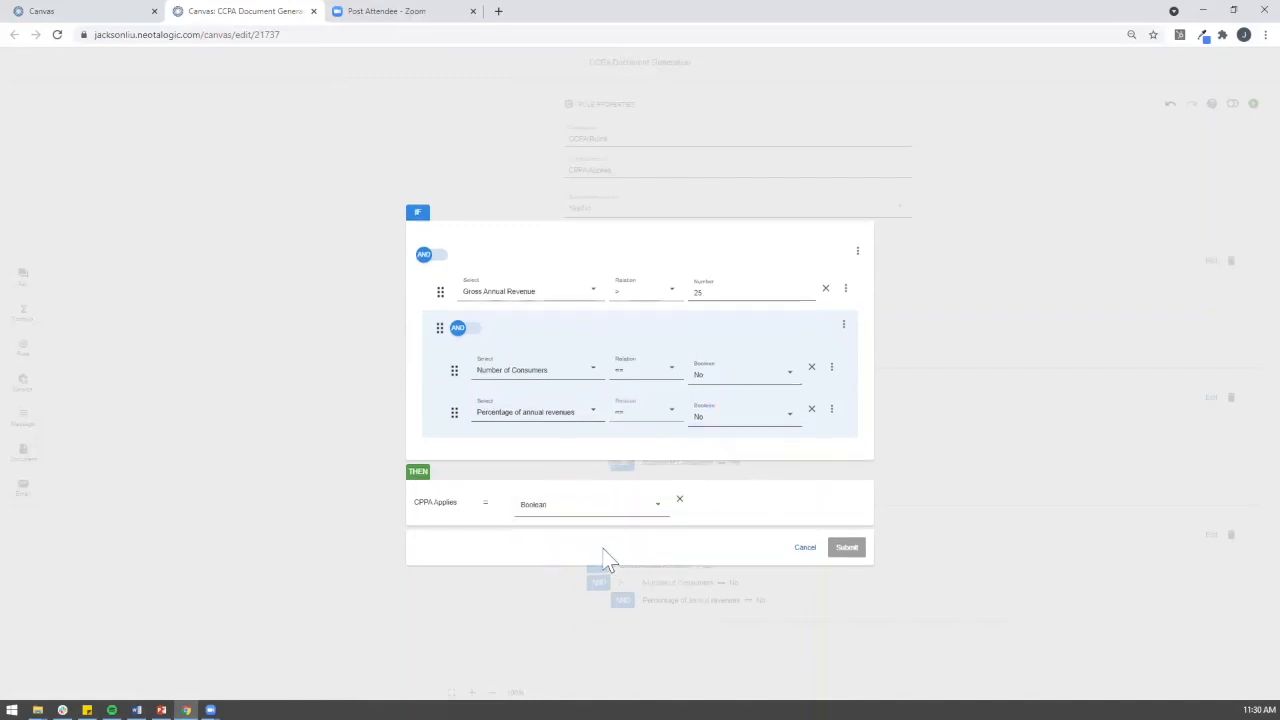
click(604, 504)
click(594, 527)
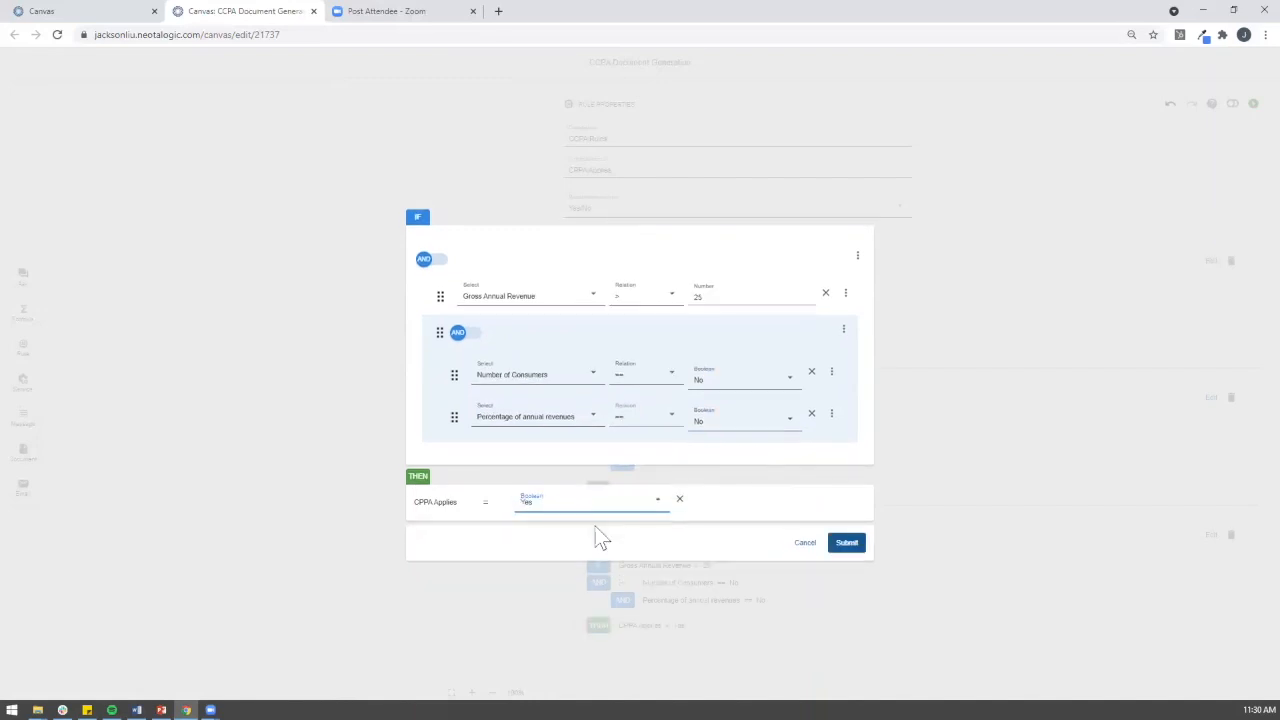
click(856, 550)
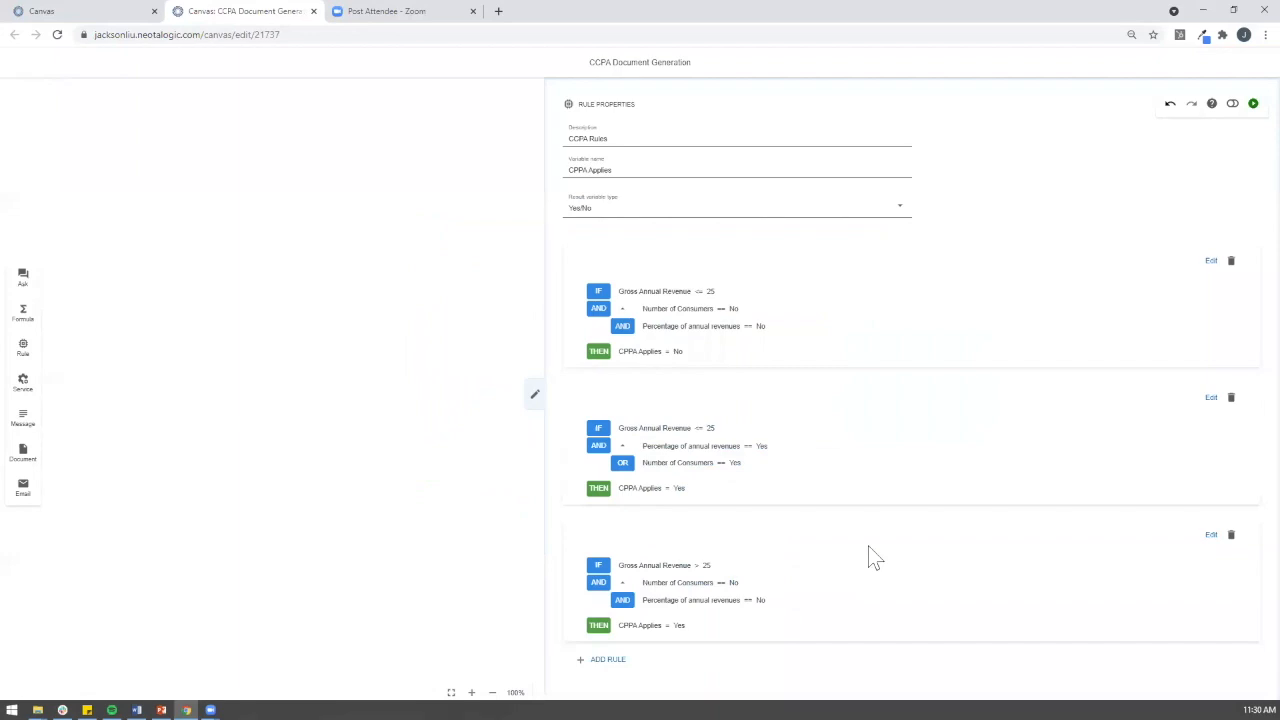
Step: Zoom out and start a fourth rule testing Gross Annual Revenue greater than 75
key(ctrl+minus)
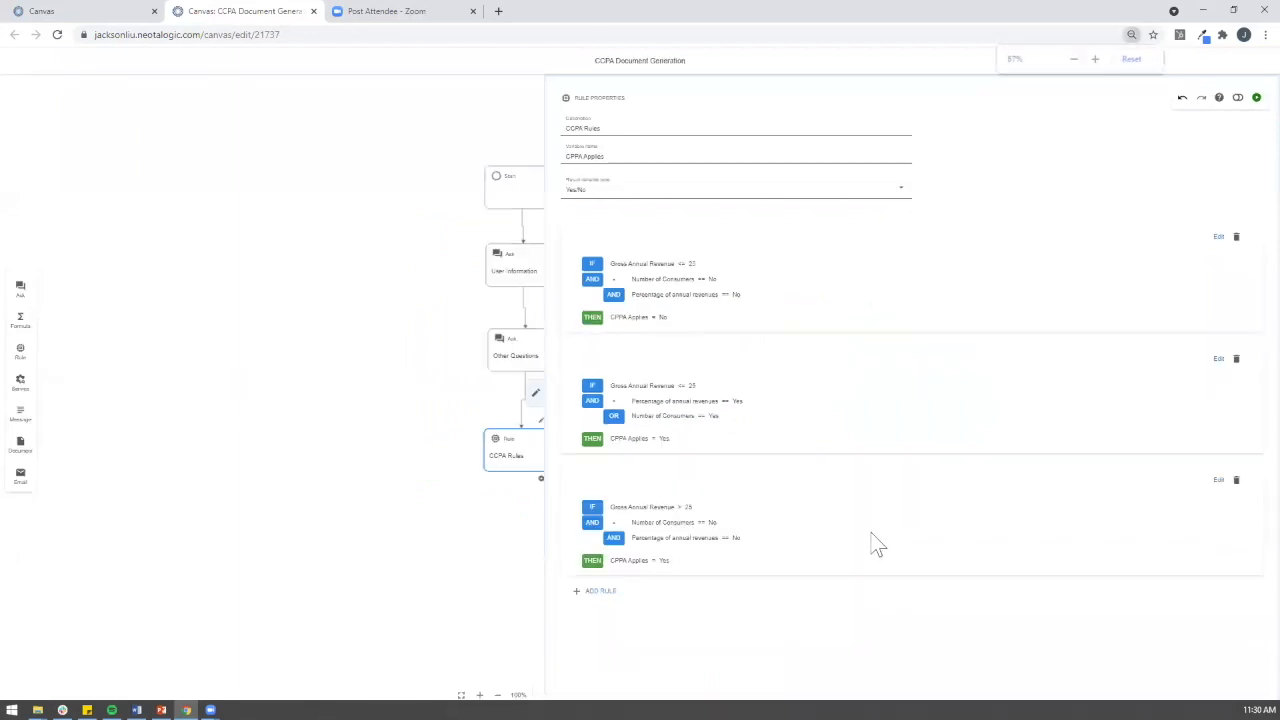
click(601, 598)
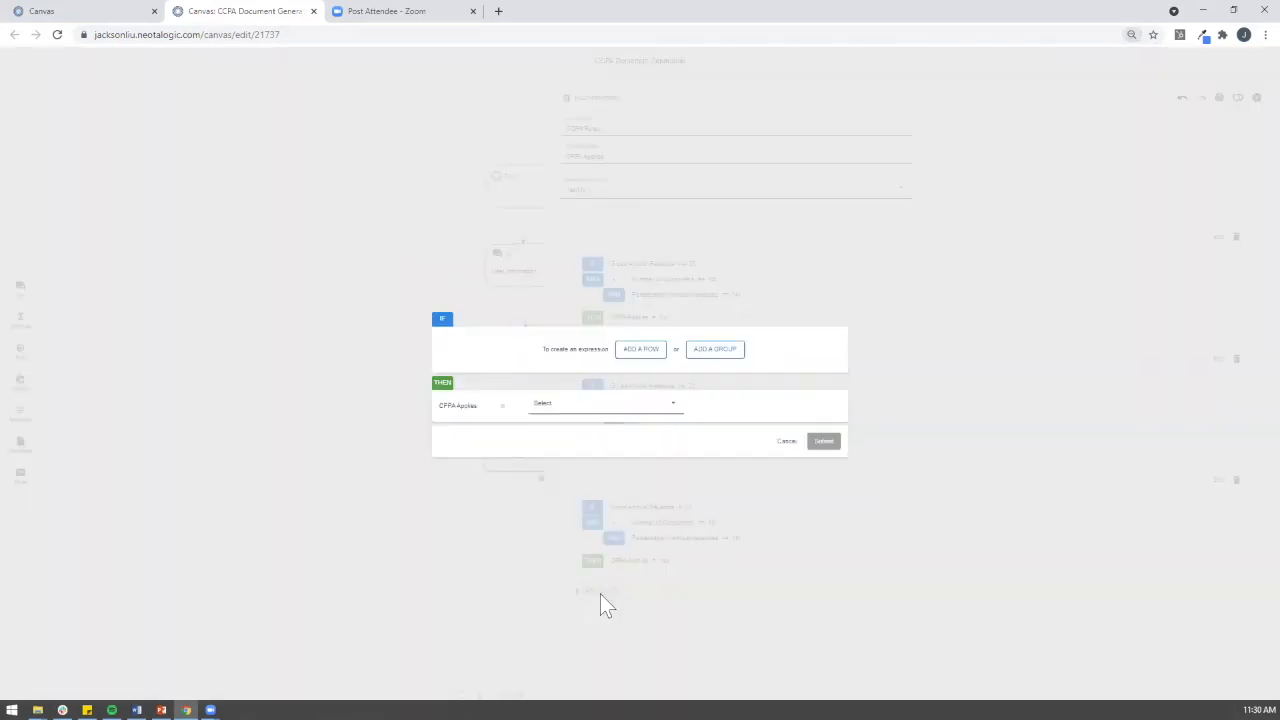
click(638, 350)
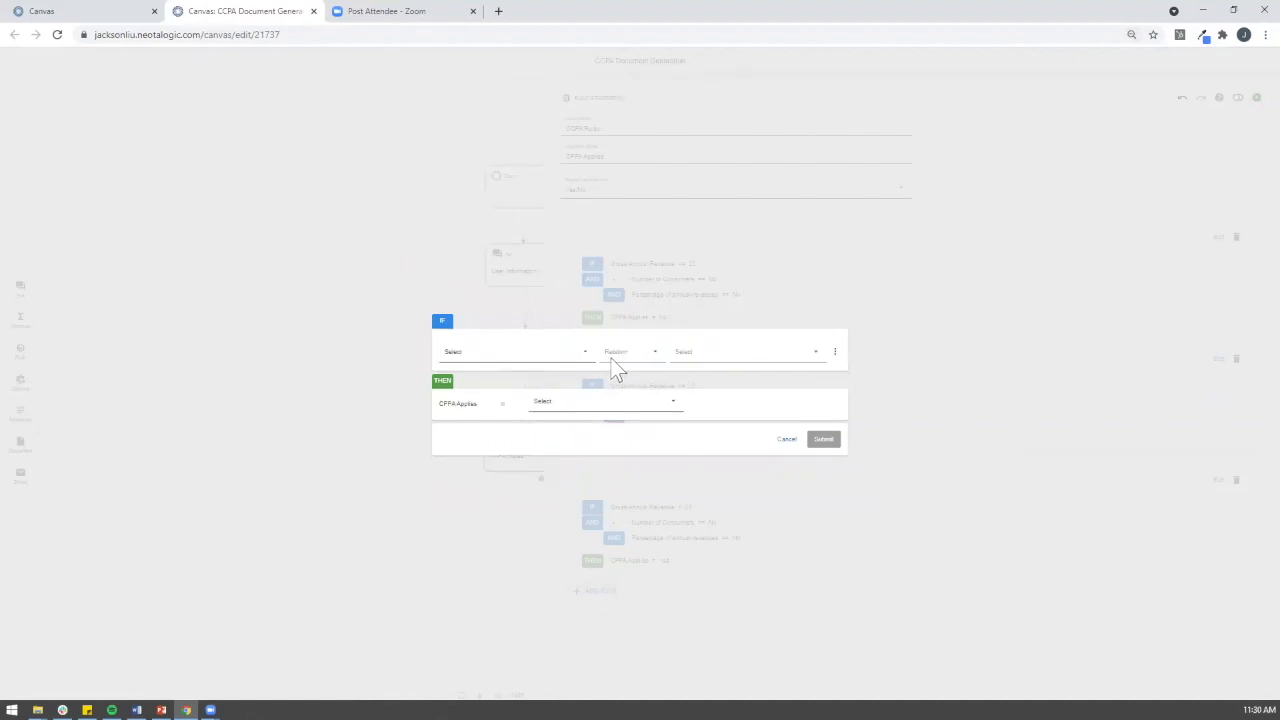
click(557, 360)
click(535, 400)
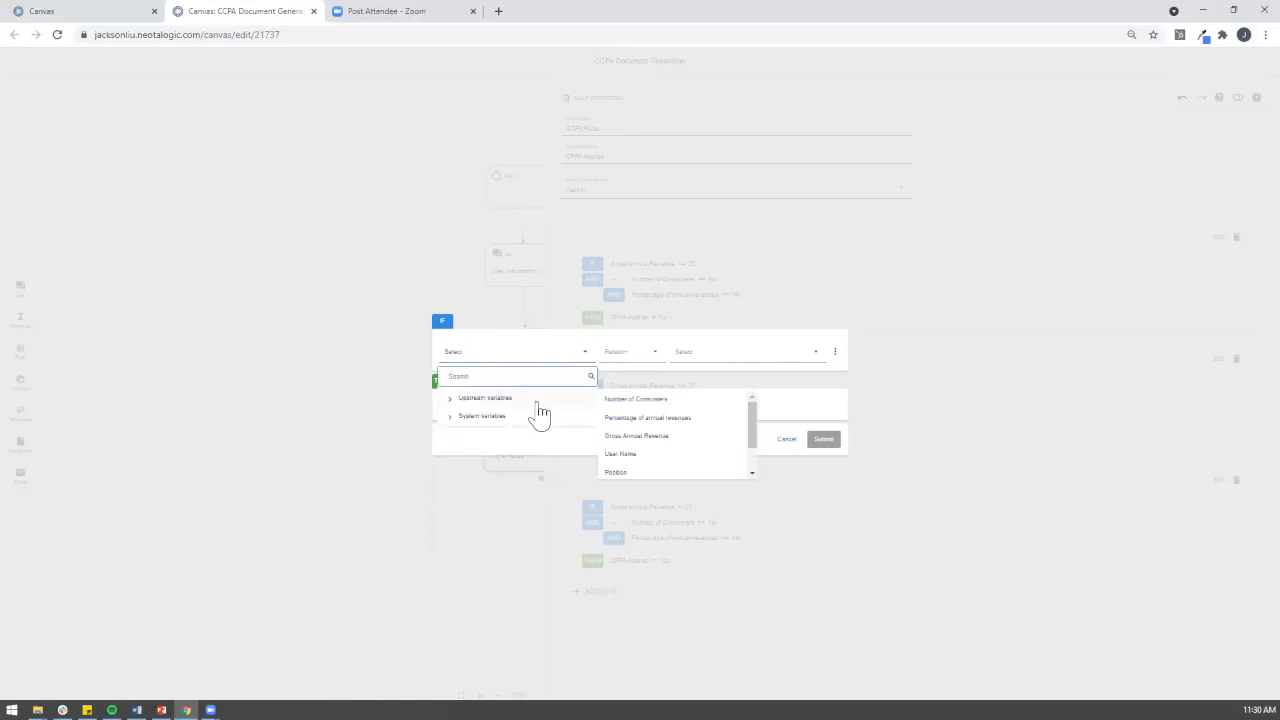
click(636, 436)
click(638, 356)
click(629, 424)
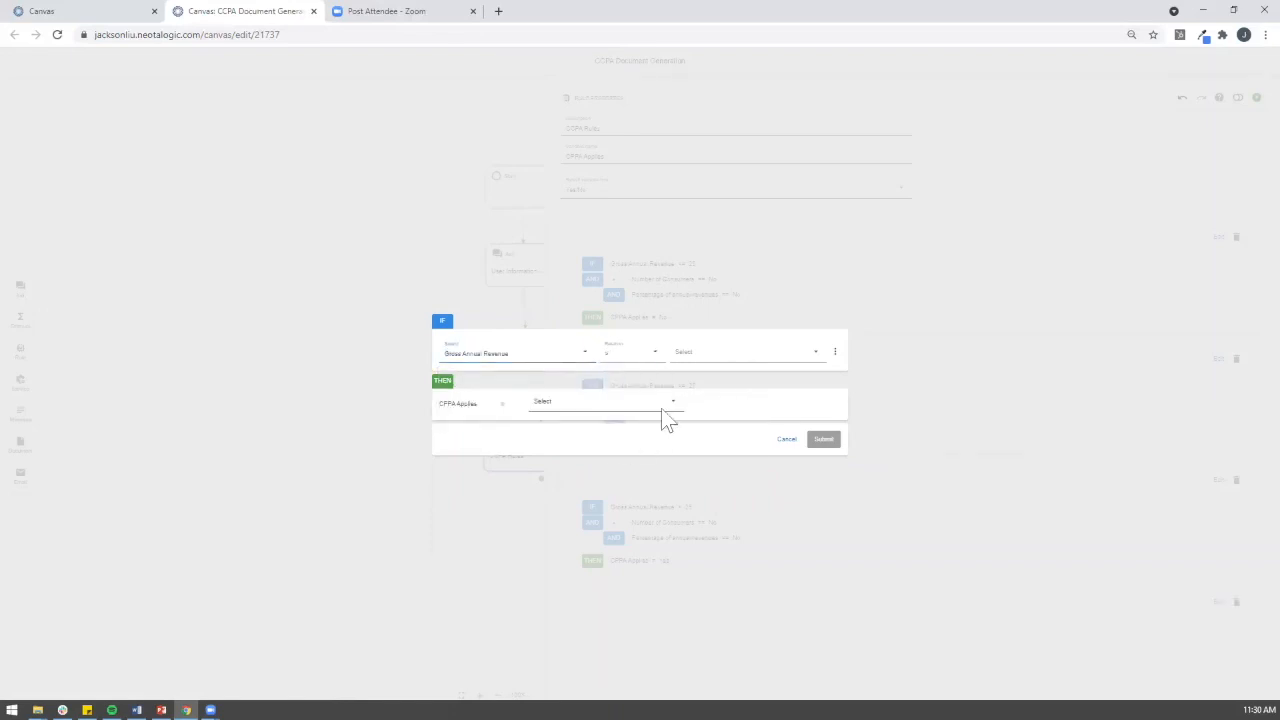
click(711, 364)
click(702, 414)
click(697, 357)
text(75)
Step: Add an AND condition requiring Number of Consumers to equal Yes
click(836, 353)
click(785, 392)
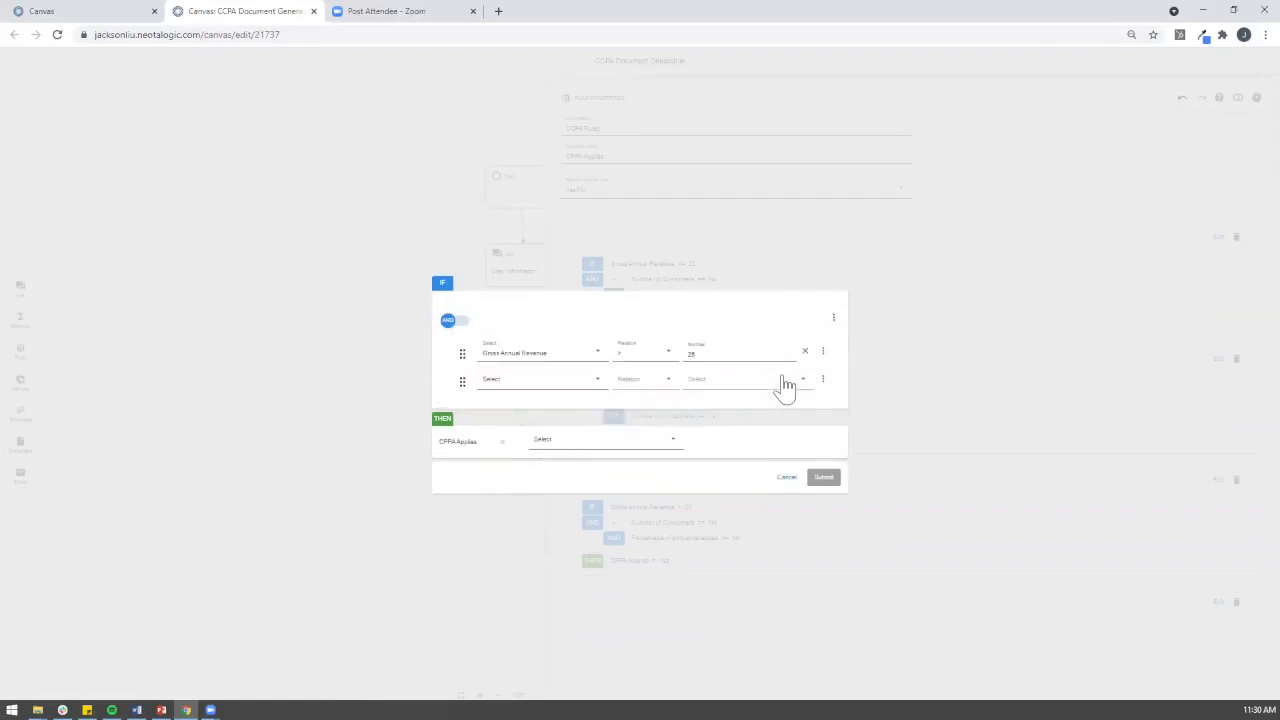
click(546, 392)
click(543, 441)
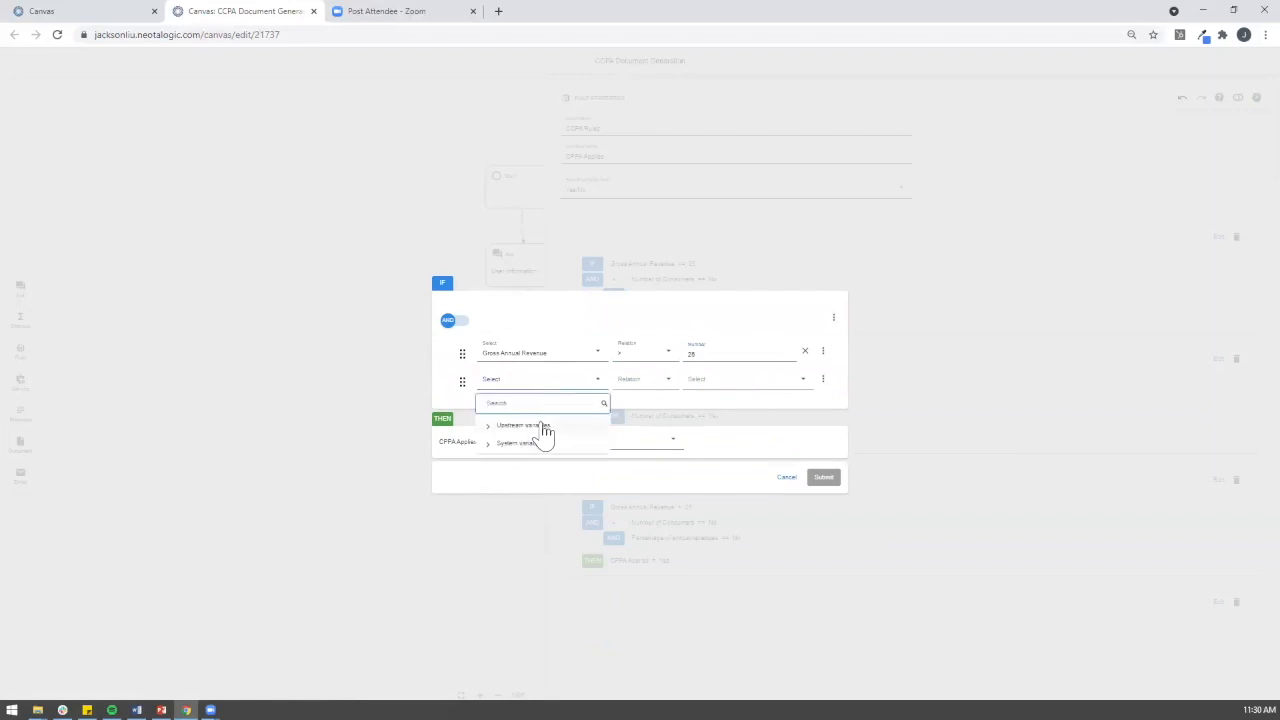
click(632, 442)
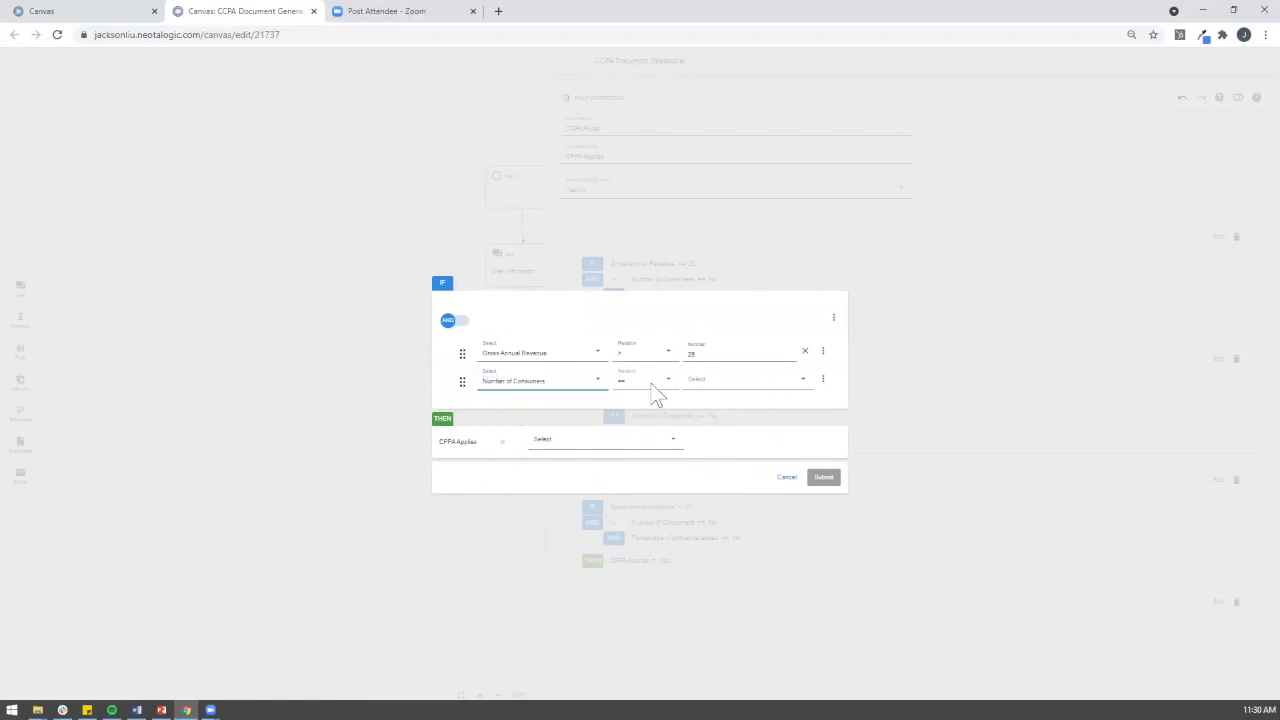
click(651, 394)
click(651, 417)
click(705, 385)
click(700, 440)
click(706, 395)
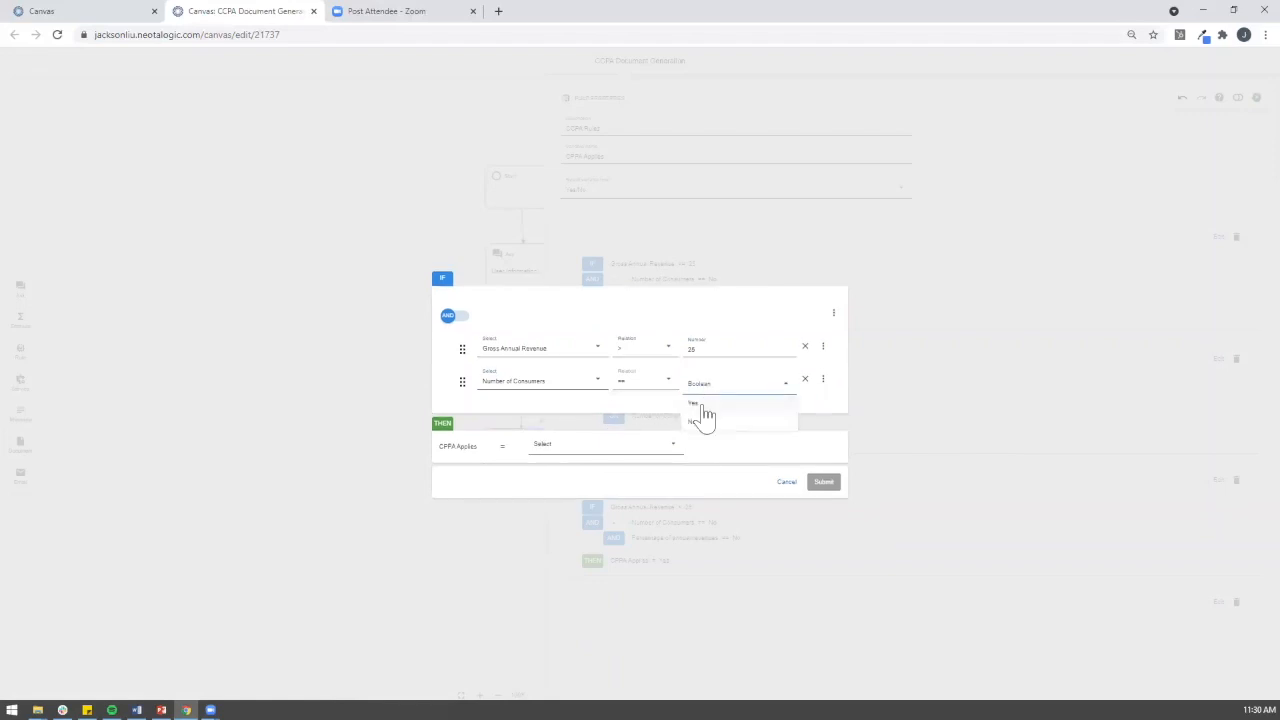
click(704, 404)
Step: Group it in an OR group with Percentage of annual revenues equal to Yes
click(823, 379)
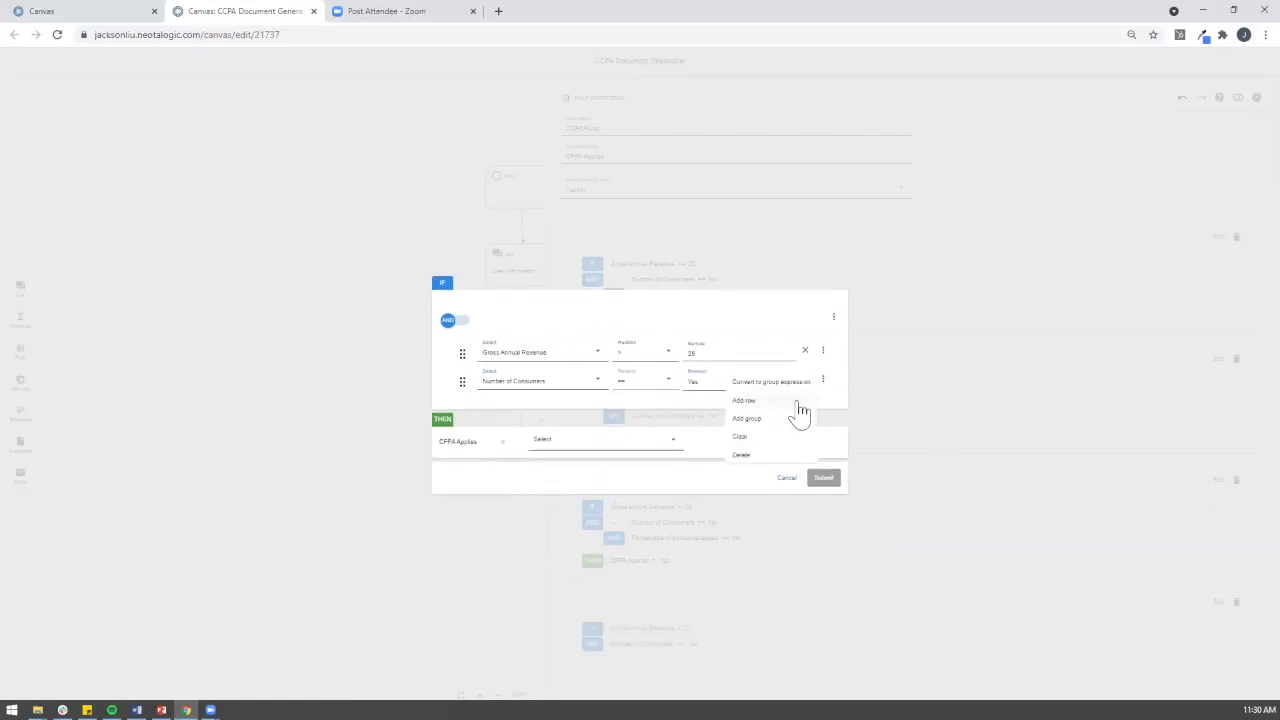
click(797, 418)
click(488, 349)
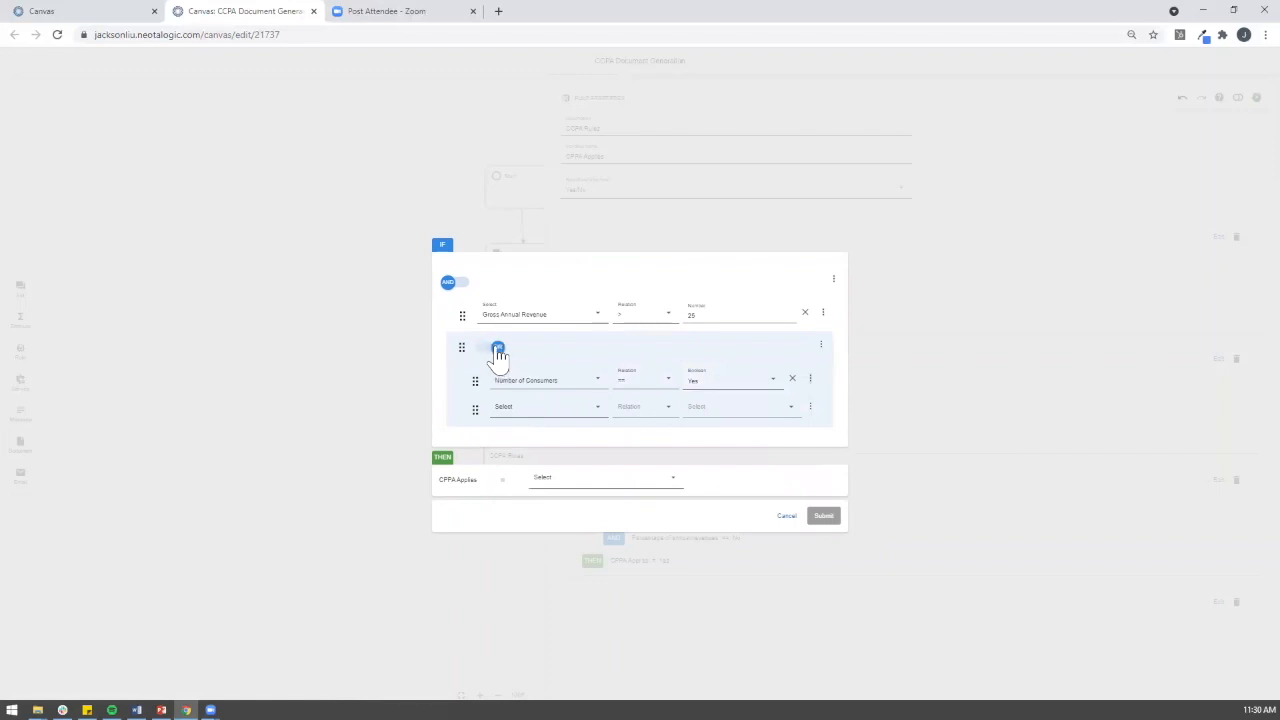
click(512, 407)
click(540, 455)
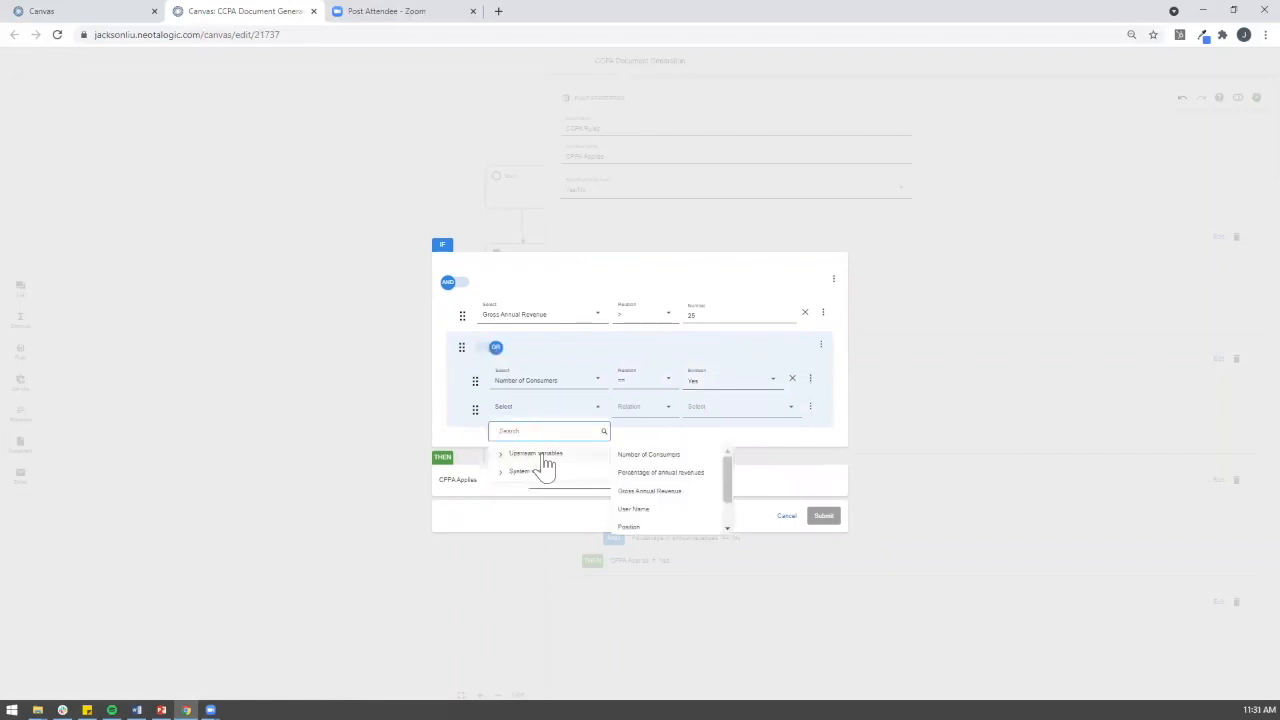
click(660, 478)
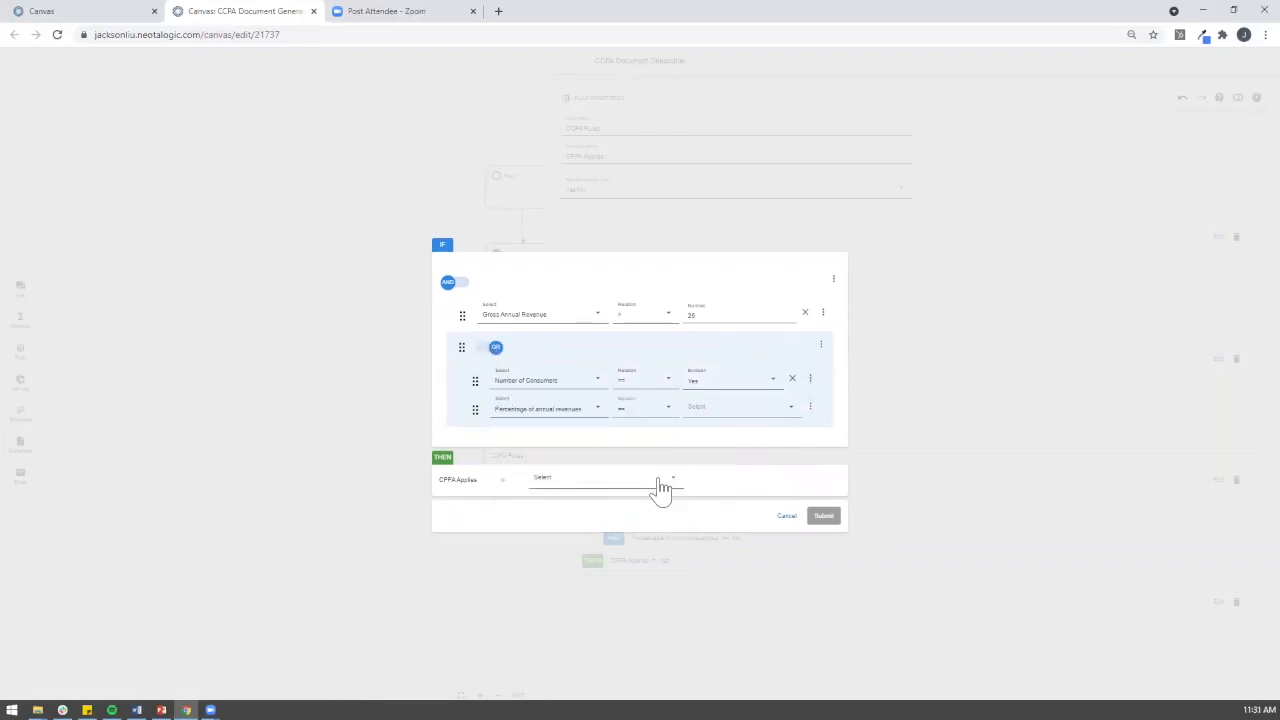
click(705, 413)
click(711, 453)
click(708, 416)
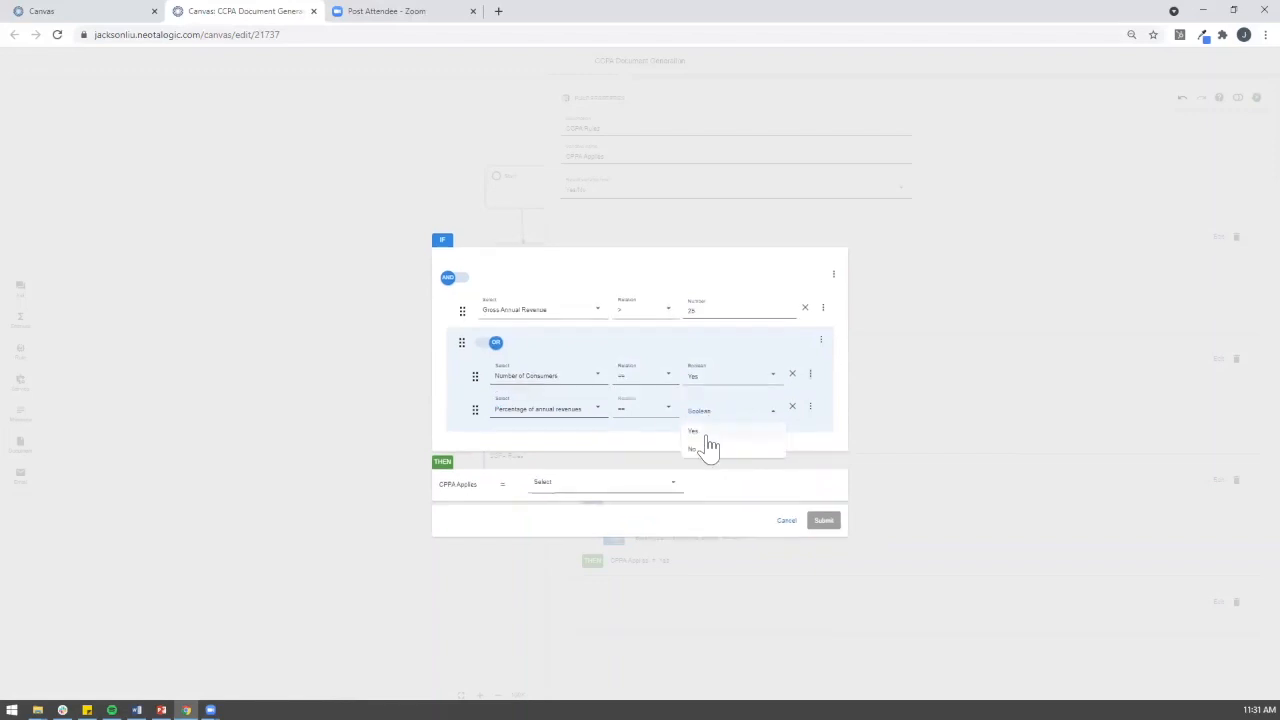
click(700, 432)
Step: Set the THEN result CPPA Applies to Yes and submit the rule
click(598, 483)
click(580, 543)
click(580, 484)
click(570, 502)
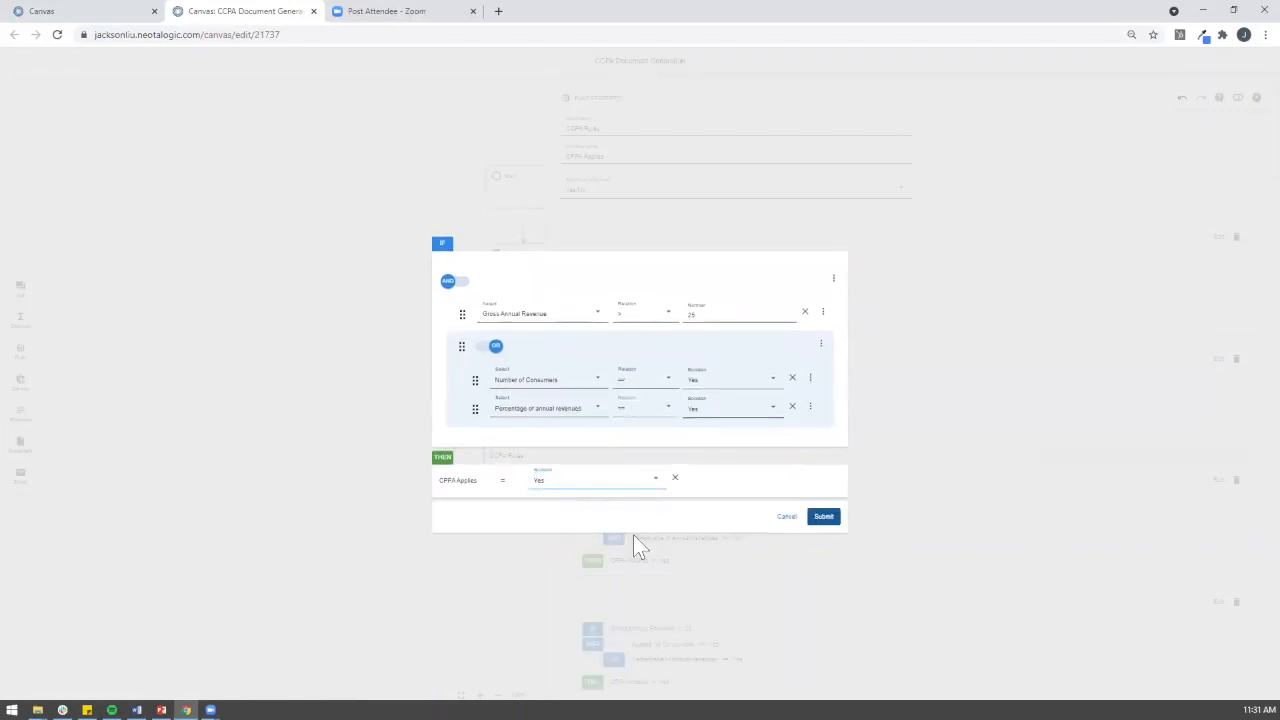
click(820, 517)
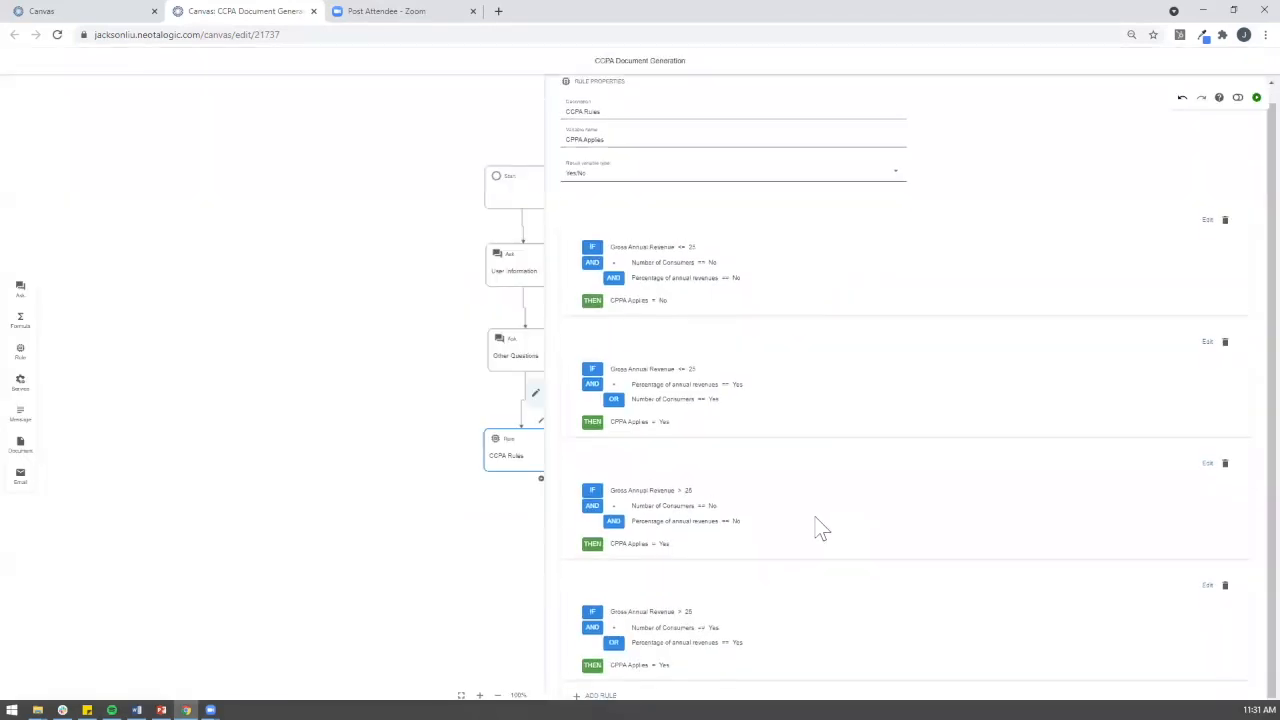
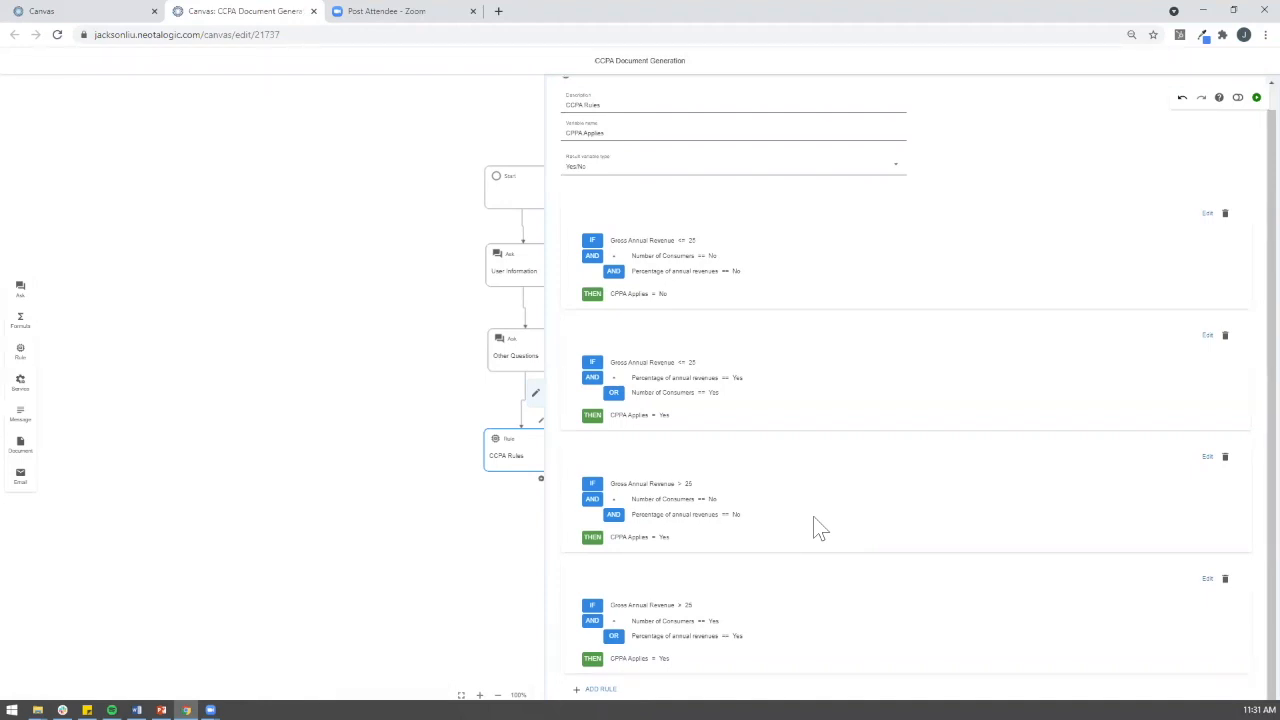
Step: Close the CCPA Rules editing panel to show the full flow from Start
click(536, 396)
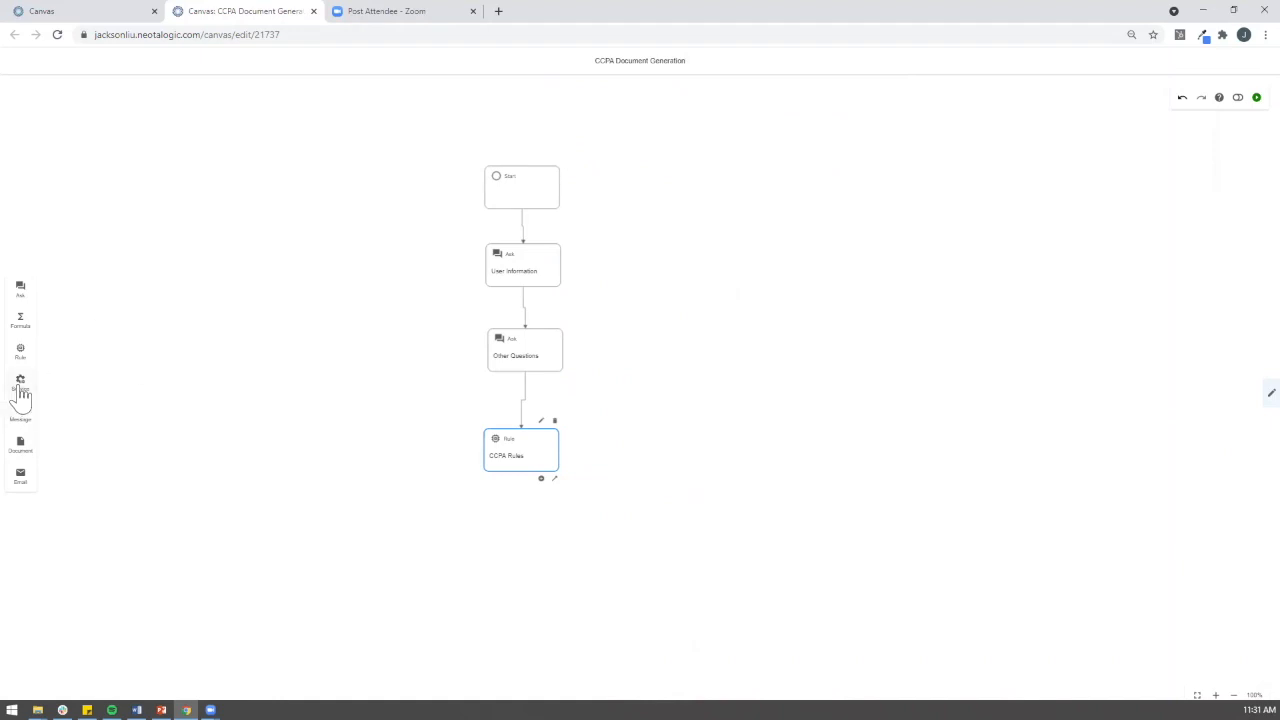
Step: Add a Service step below CCPA Rules and connect CCPA Rules to it
drag(22, 395, 525, 548)
drag(554, 479, 522, 540)
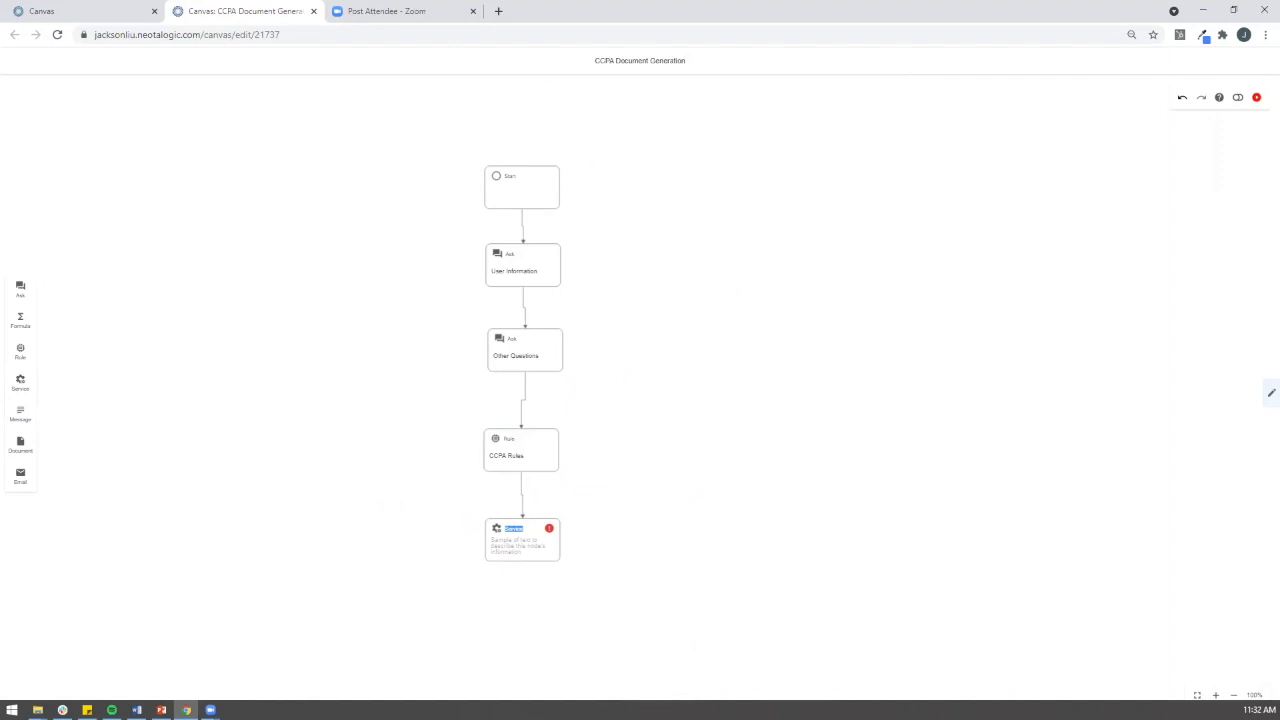
click(530, 537)
click(547, 515)
Step: Describe the service as 'Output Document' using the Word Toolbar and Canvas CCPA Report -Template application
click(614, 128)
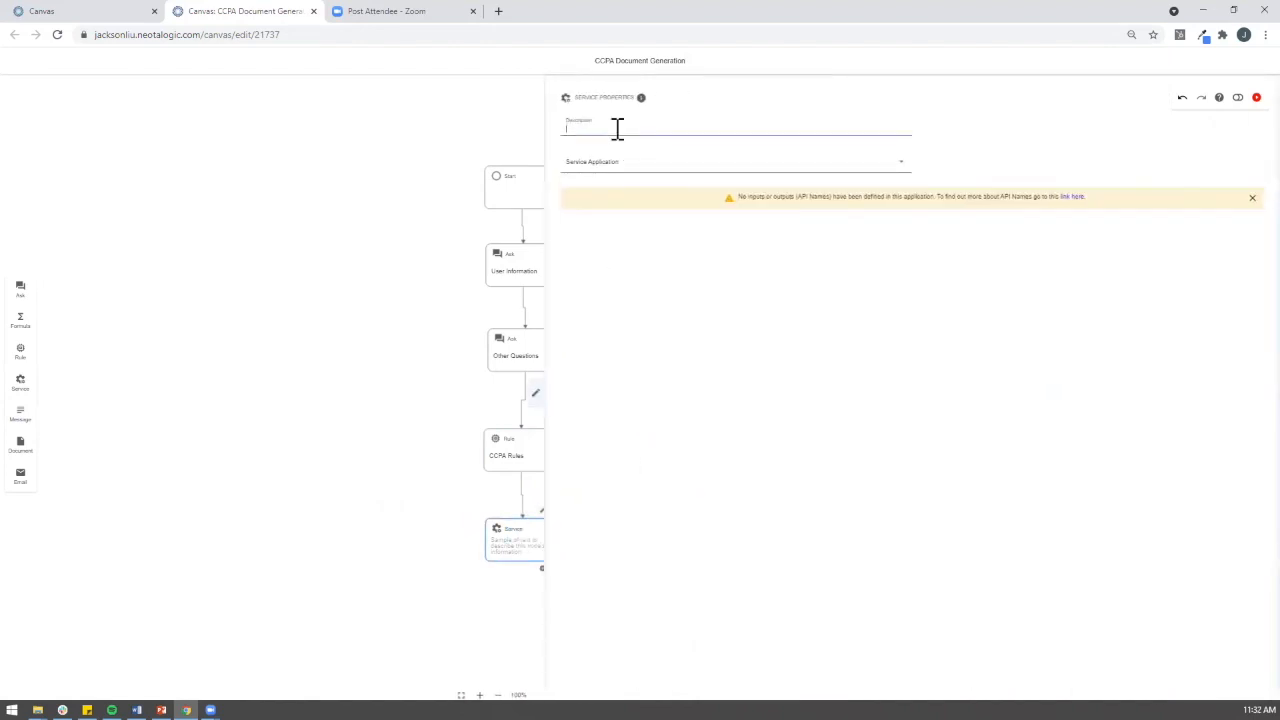
text(Puttin)
key(BackSpace)
key(BackSpace)
key(BackSpace)
key(BackSpace)
key(BackSpace)
key(BackSpace)
text(Out)
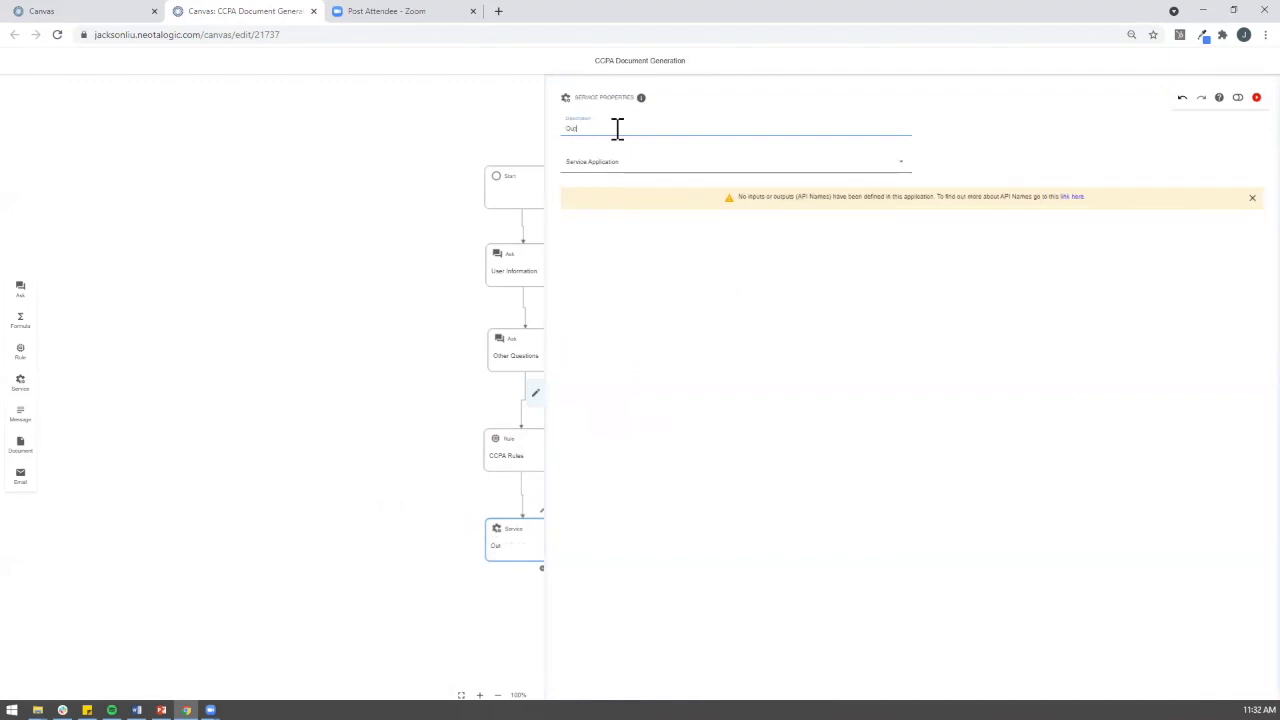
text(put Document)
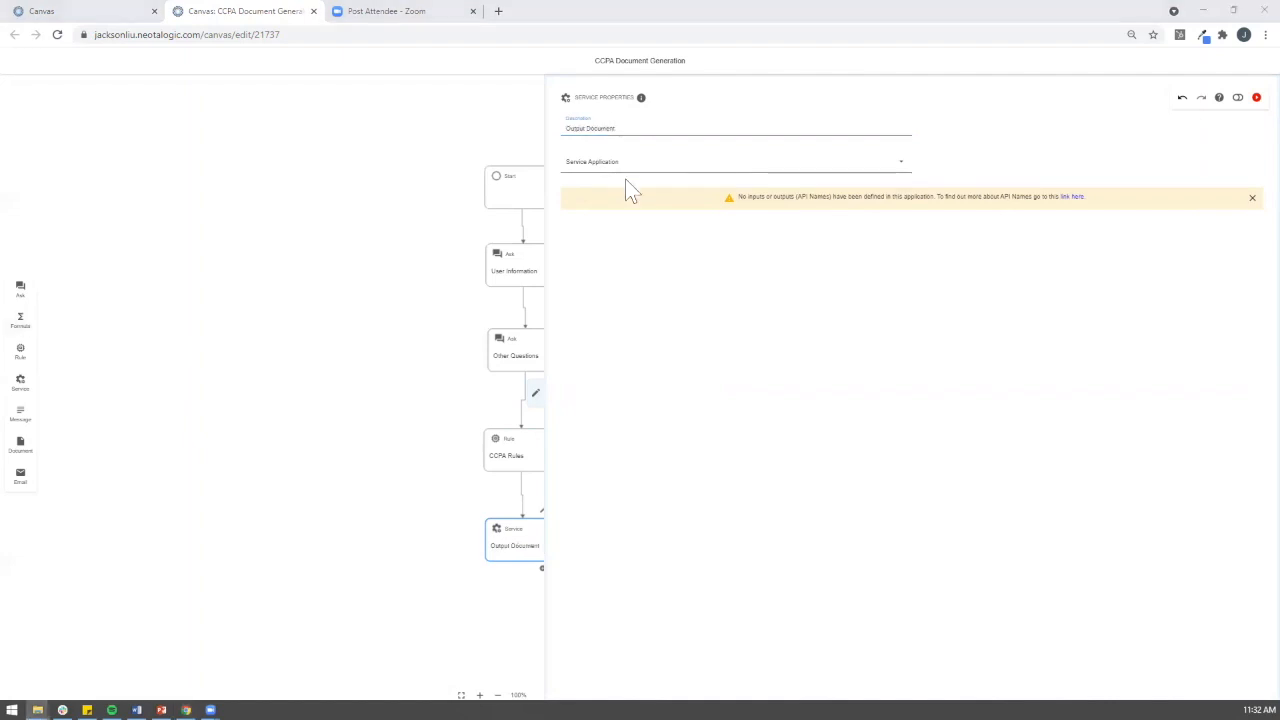
click(600, 168)
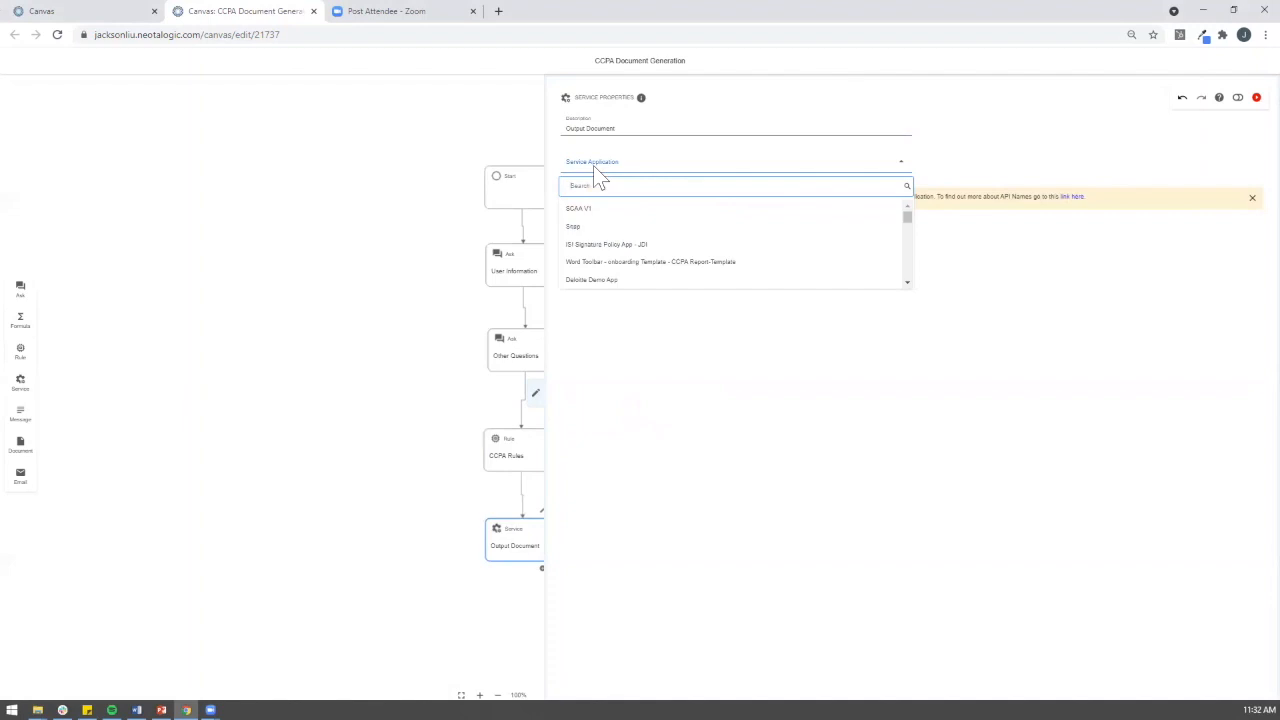
text(word to)
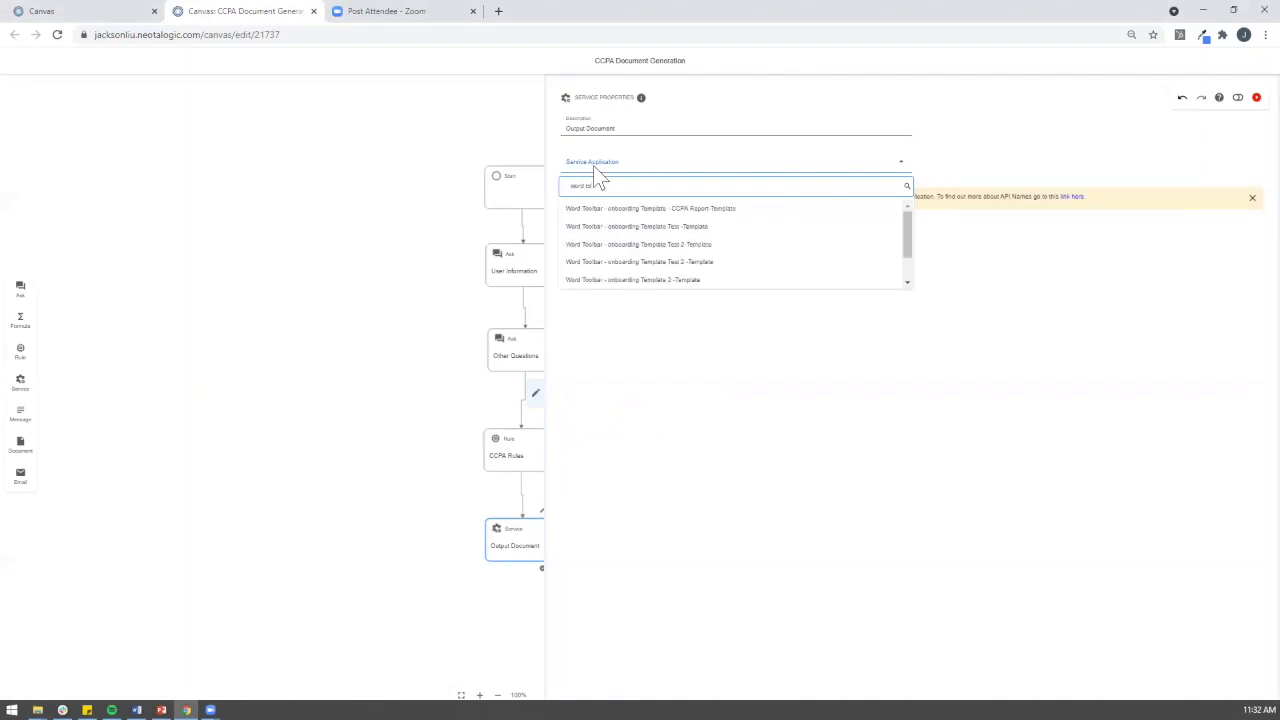
text(olbar and)
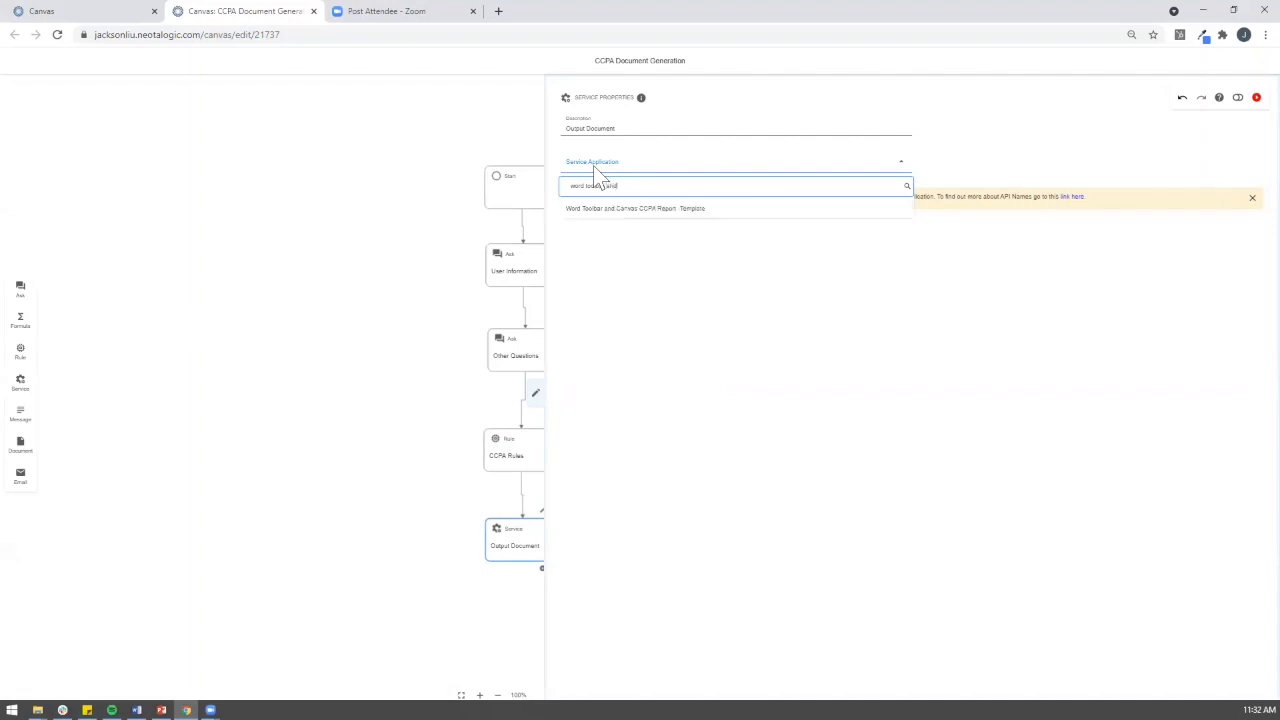
click(645, 212)
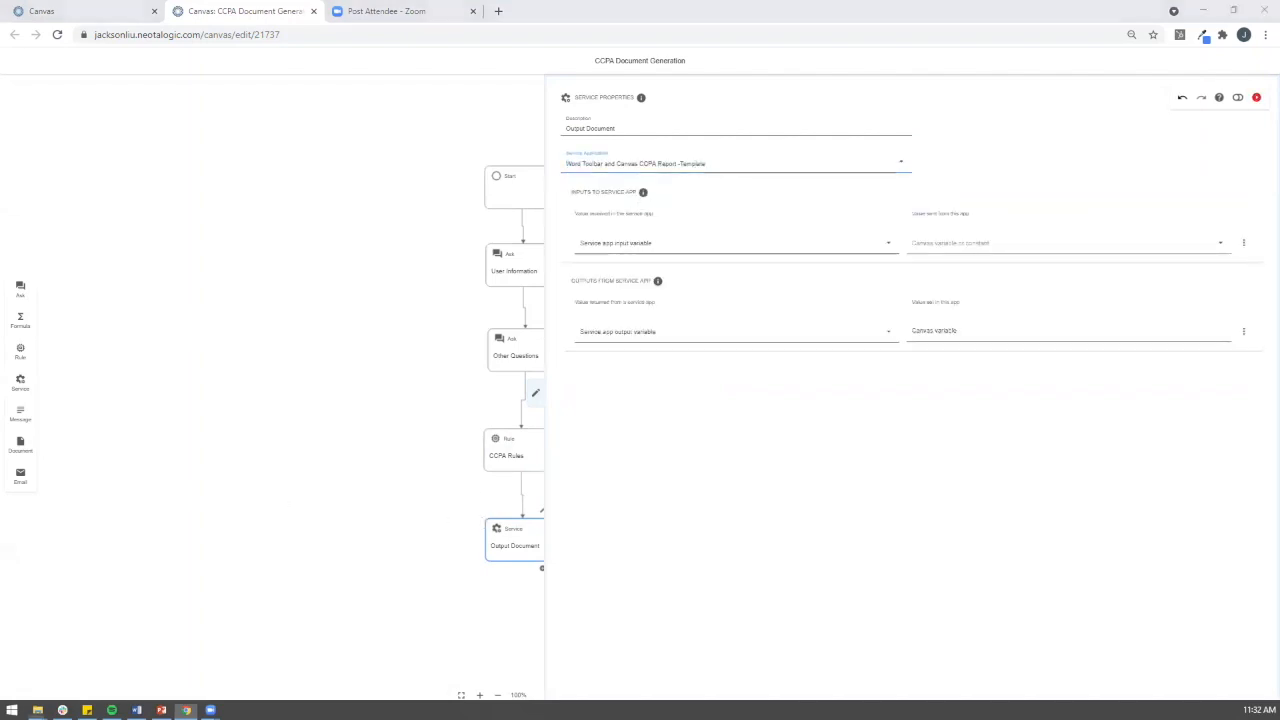
Step: Map the service inputs User Name and Business Name to their upstream variables
key(alt+Tab)
click(668, 242)
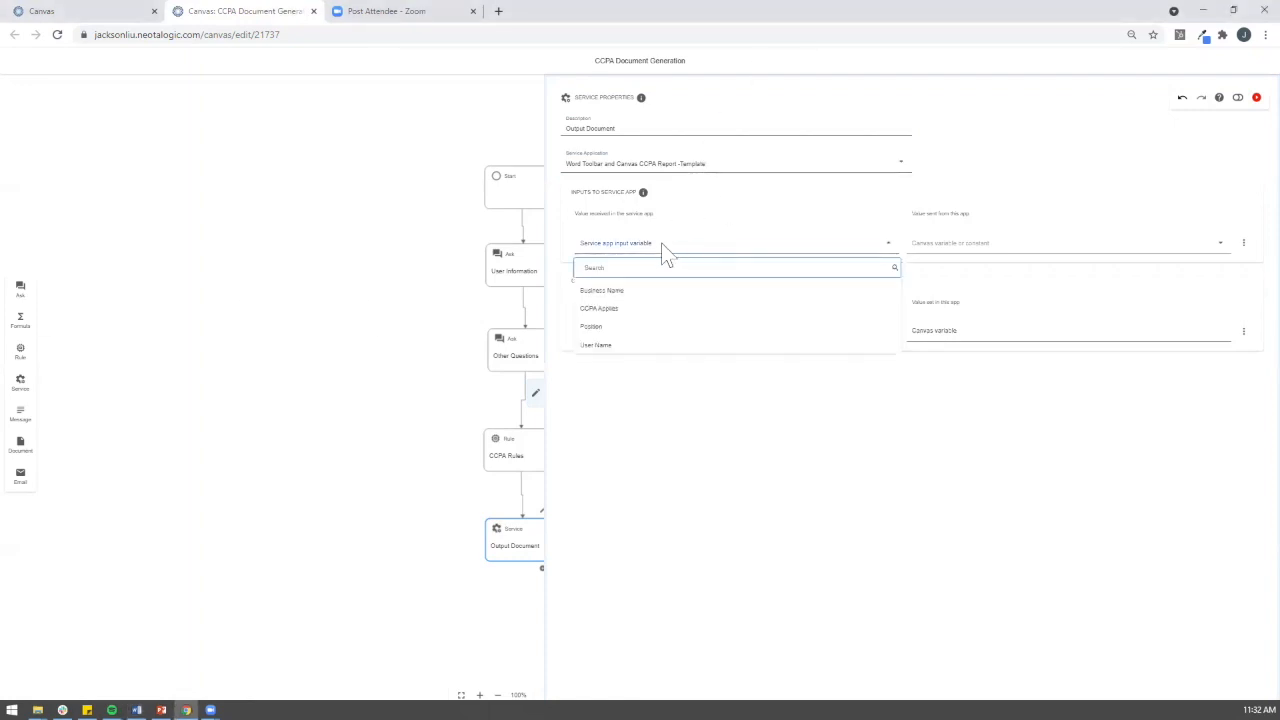
click(600, 345)
click(983, 256)
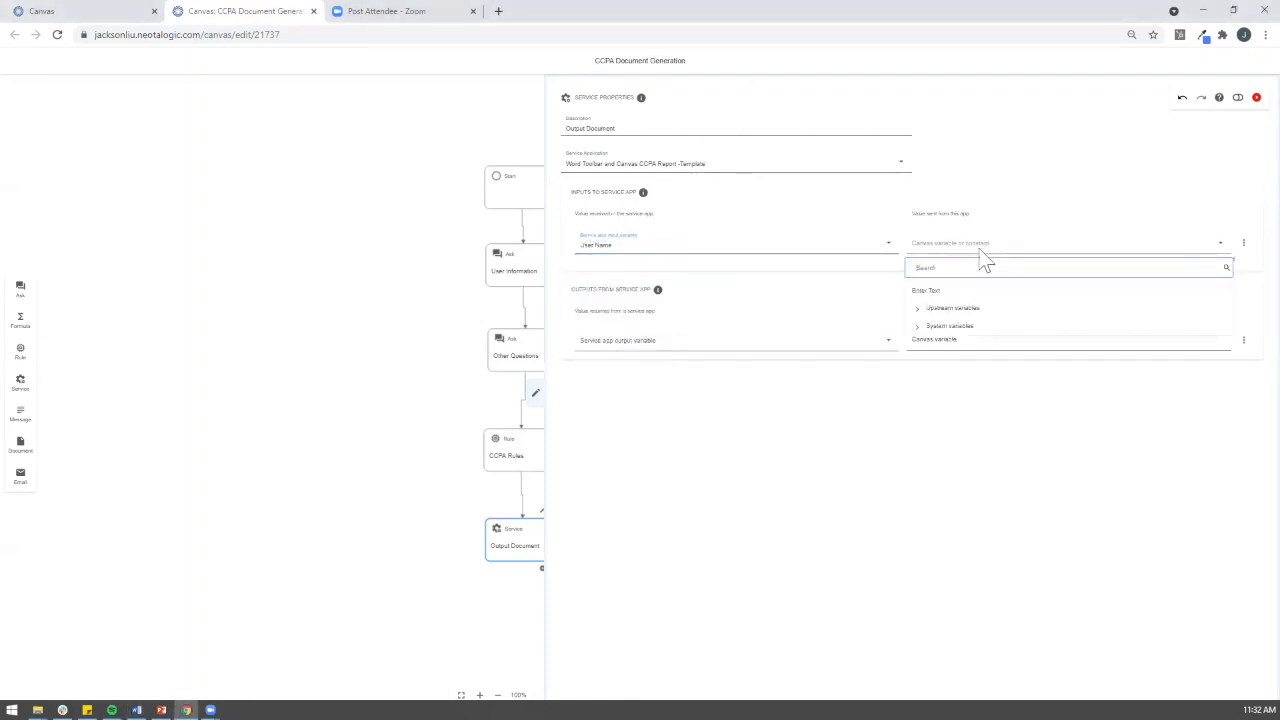
mouse_move(962, 310)
click(742, 307)
click(1242, 248)
click(1216, 259)
click(703, 278)
click(669, 318)
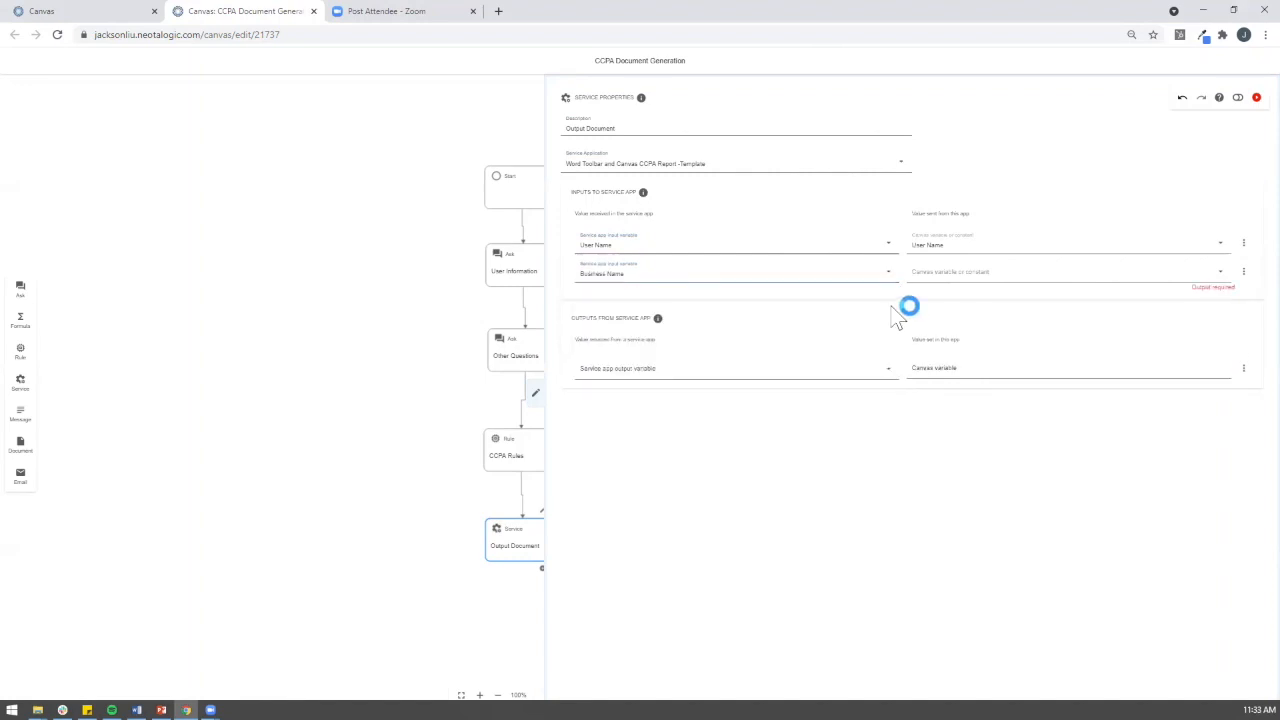
click(951, 274)
mouse_move(943, 342)
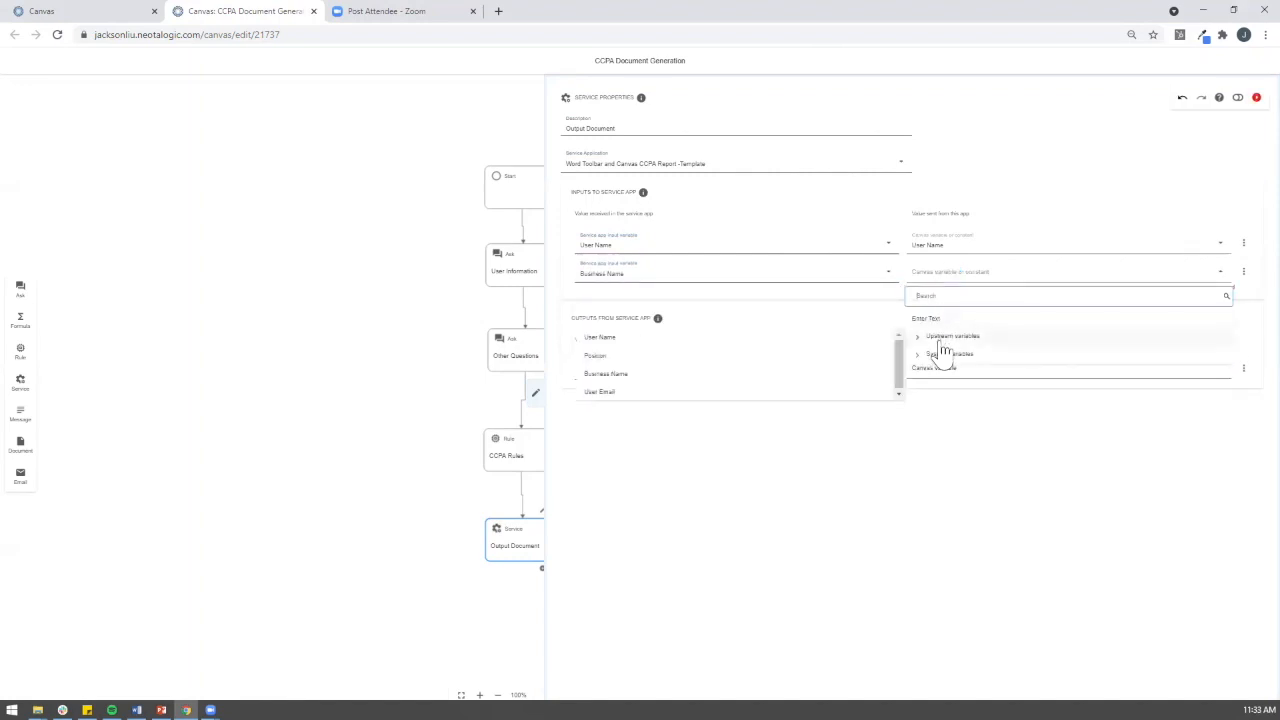
click(745, 374)
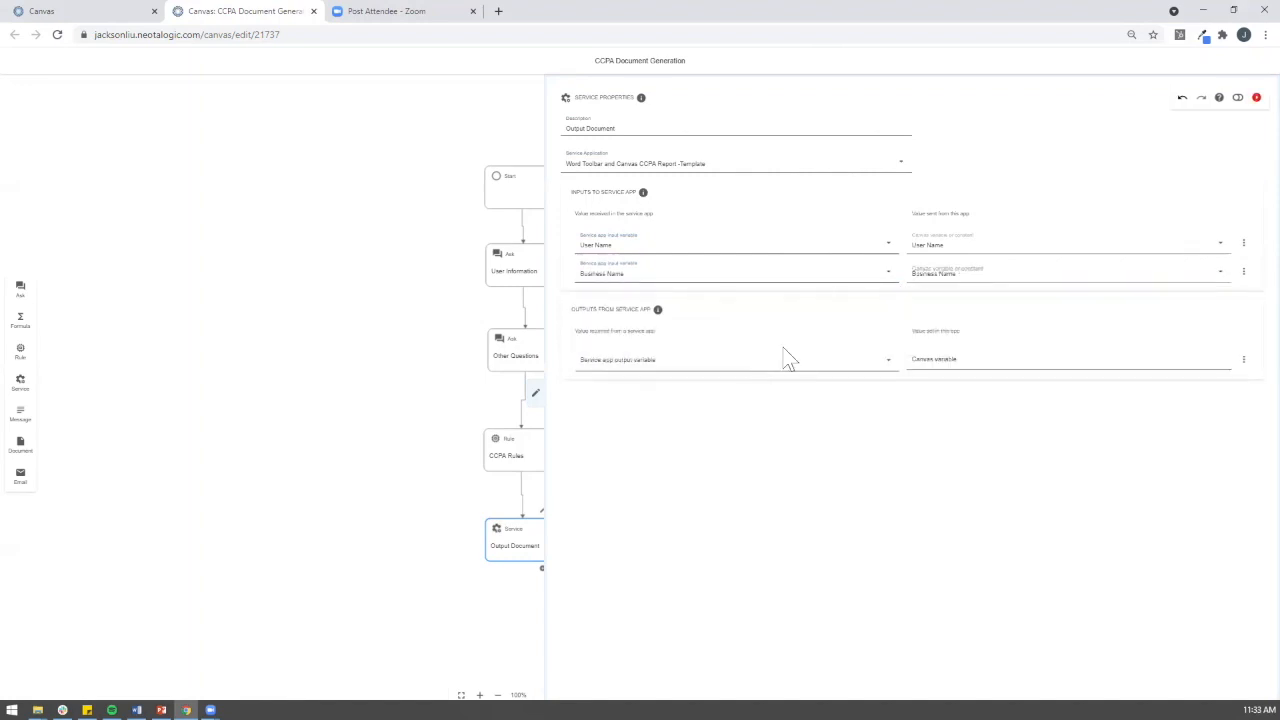
Step: Add input rows mapping Position and CCPA Applies to their upstream variables
click(1242, 274)
click(1222, 304)
click(740, 301)
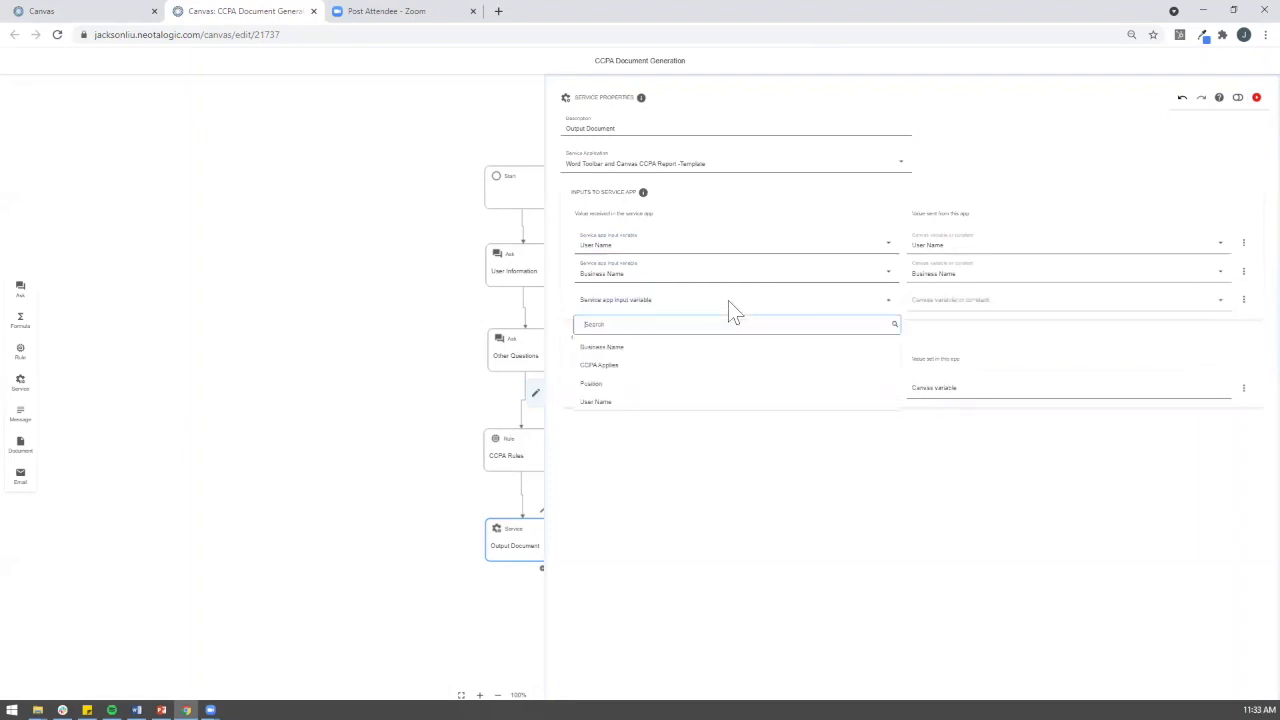
click(671, 385)
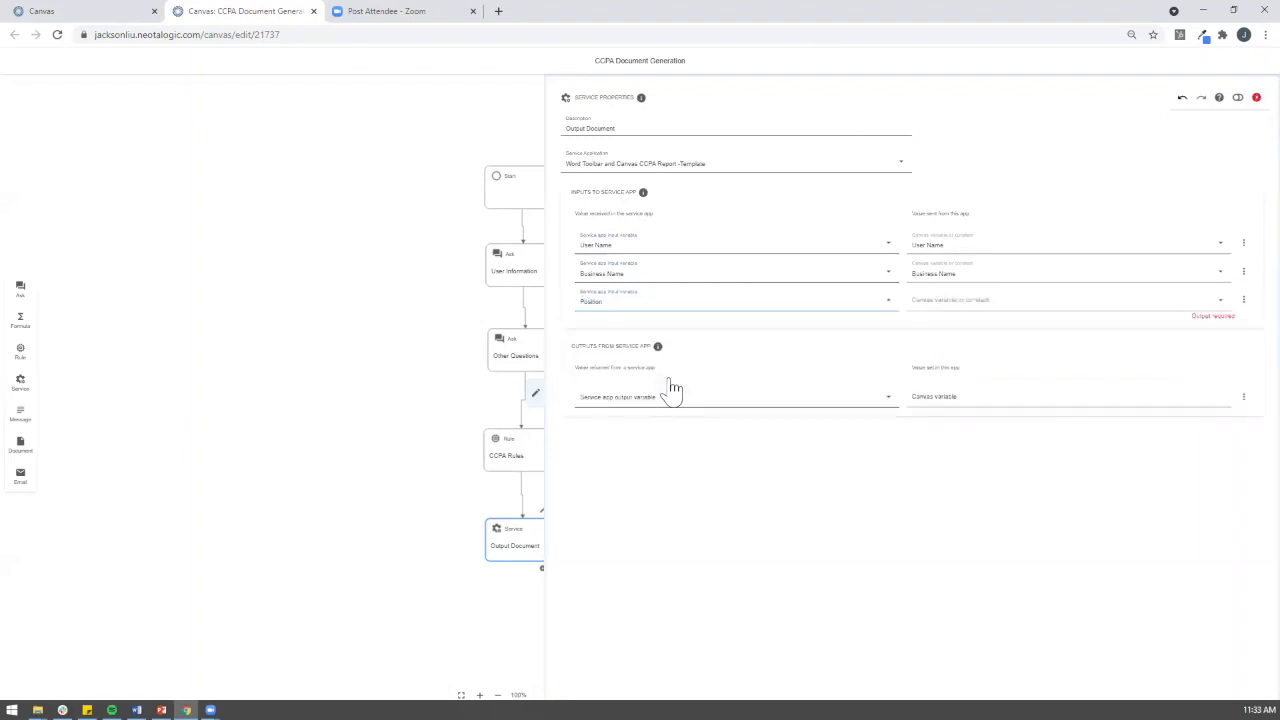
click(1055, 301)
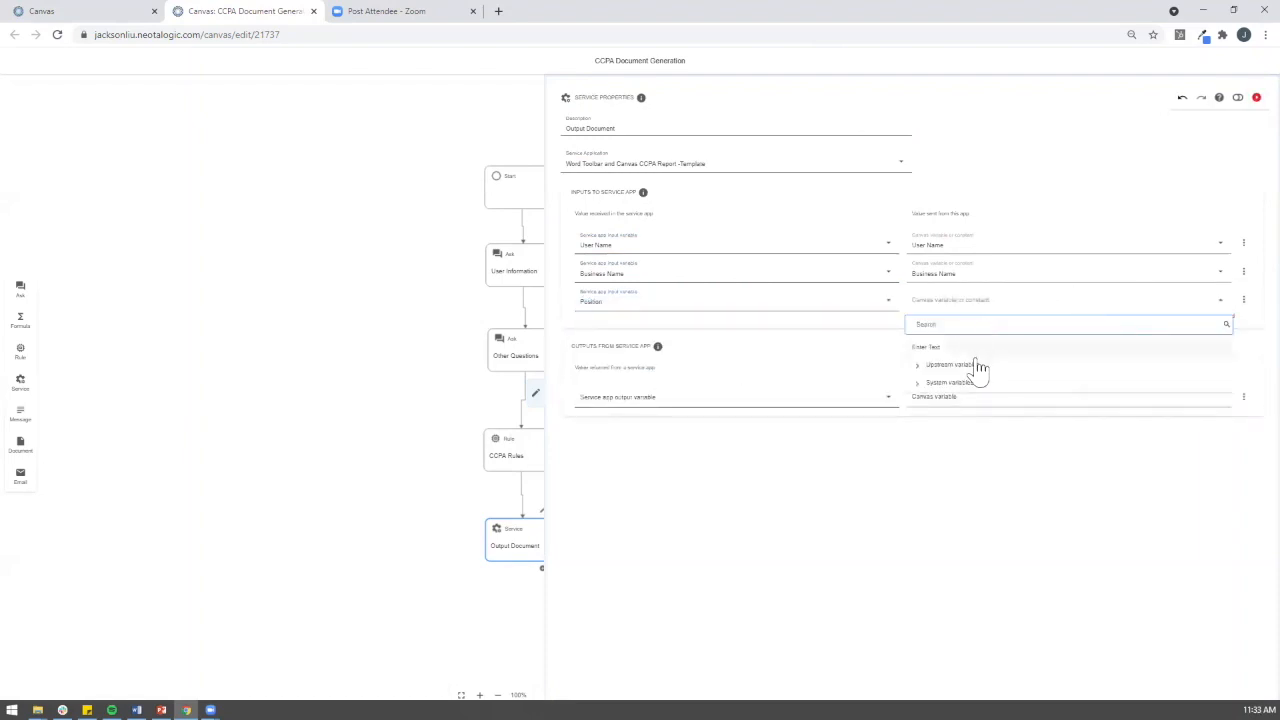
click(980, 366)
click(790, 398)
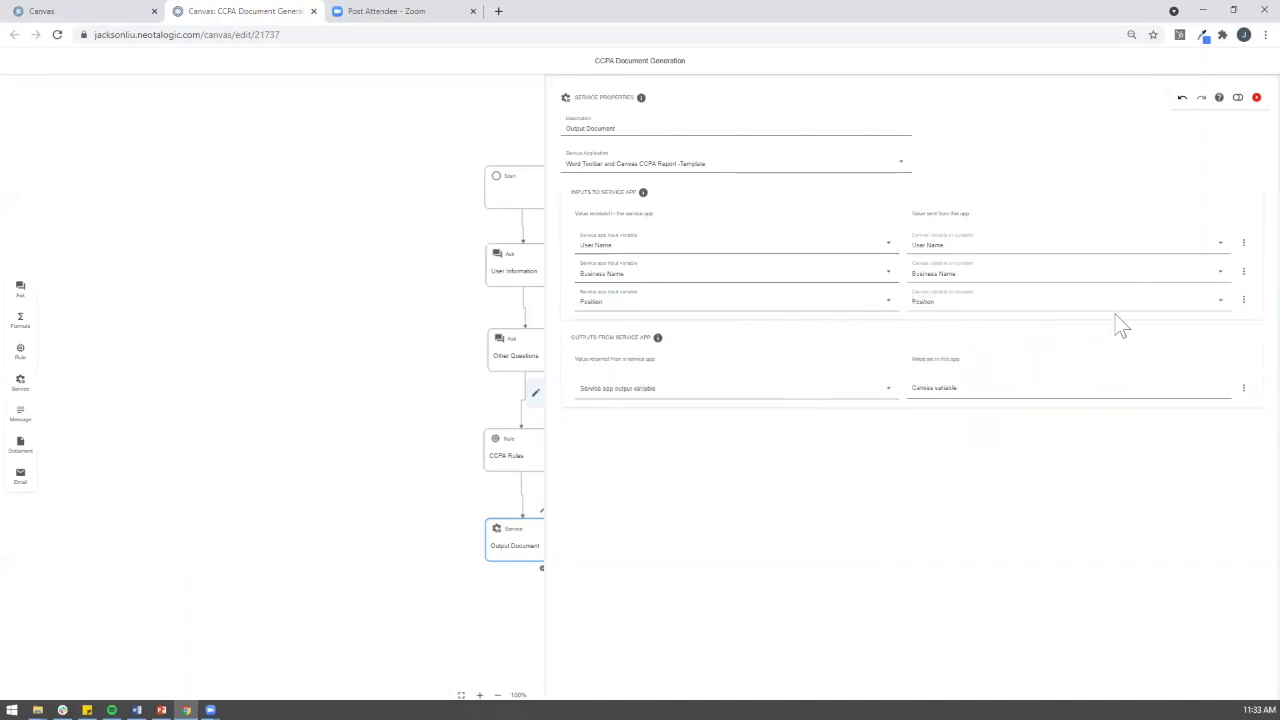
click(1243, 300)
click(1197, 321)
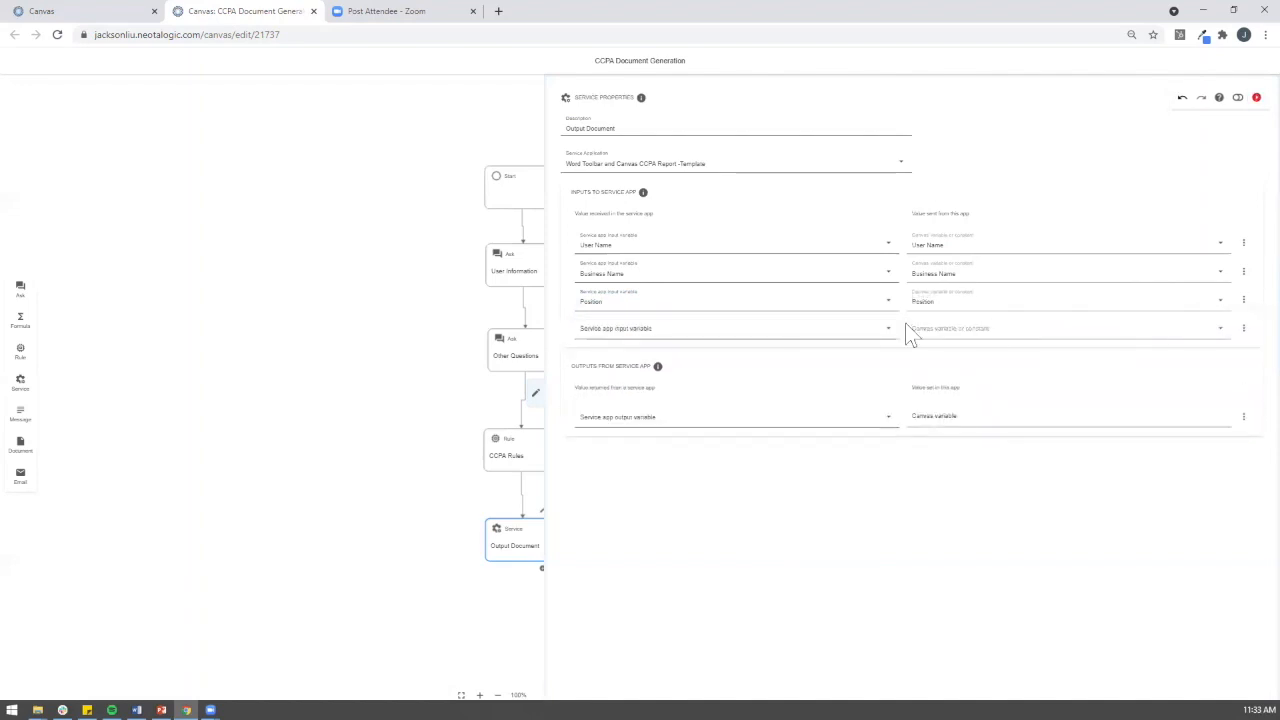
click(772, 328)
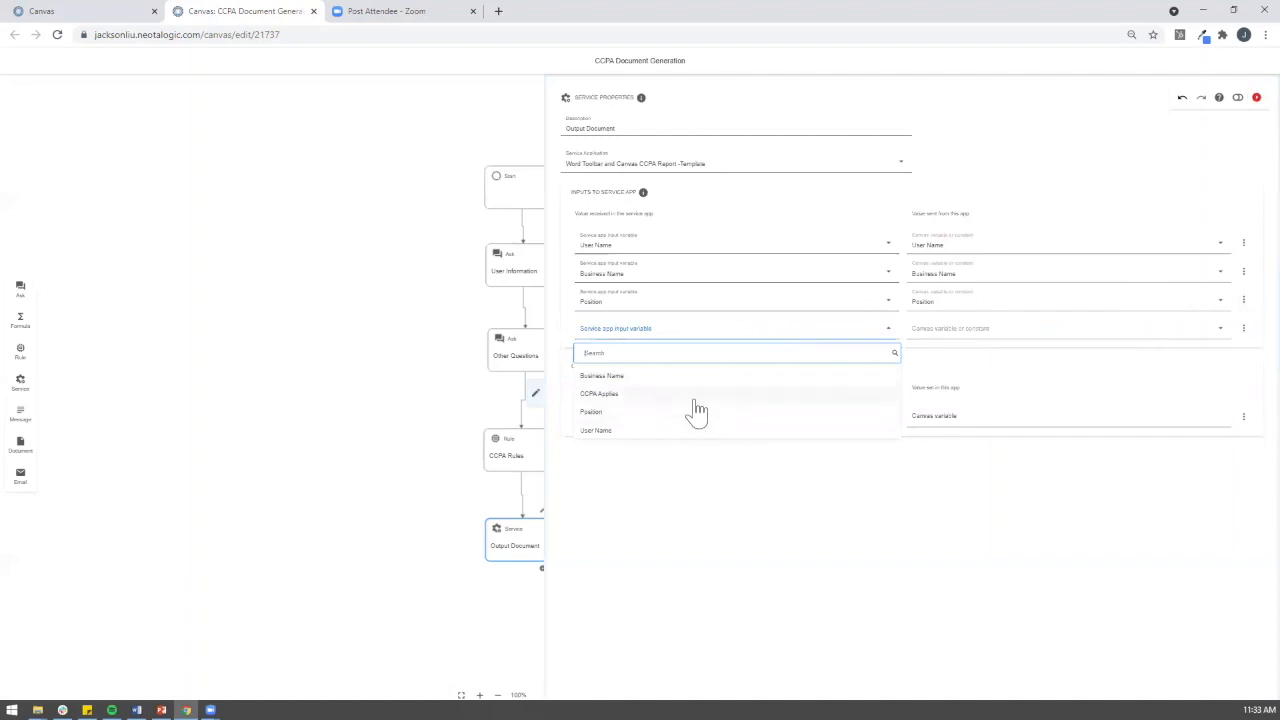
click(695, 396)
click(985, 330)
mouse_move(952, 393)
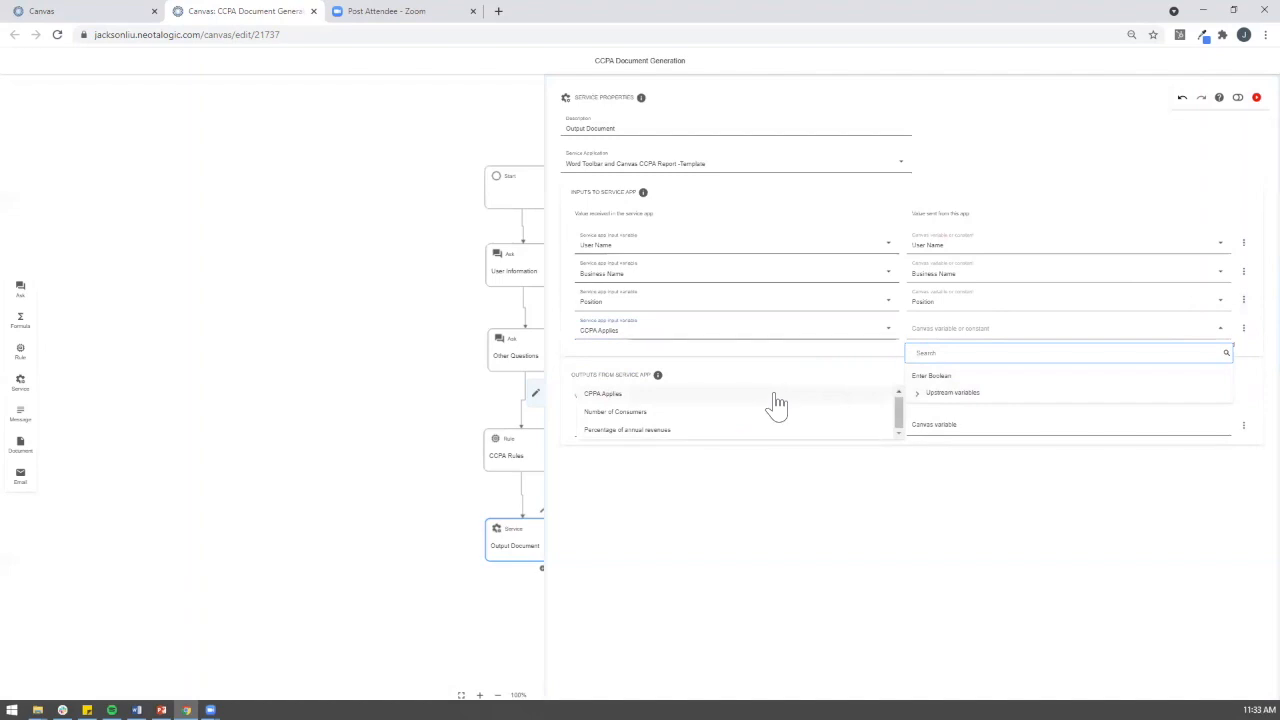
click(778, 403)
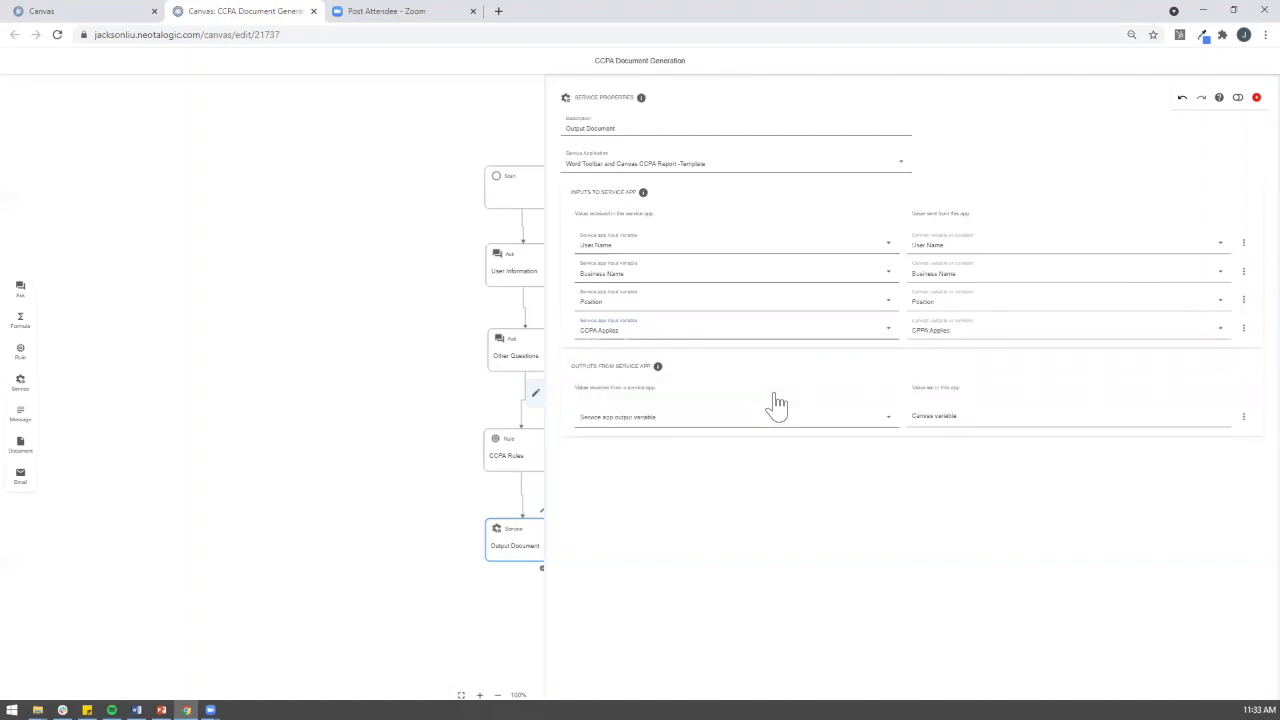
Step: Send the generated CCPA report output into the Generated Document variable and close properties
click(137, 710)
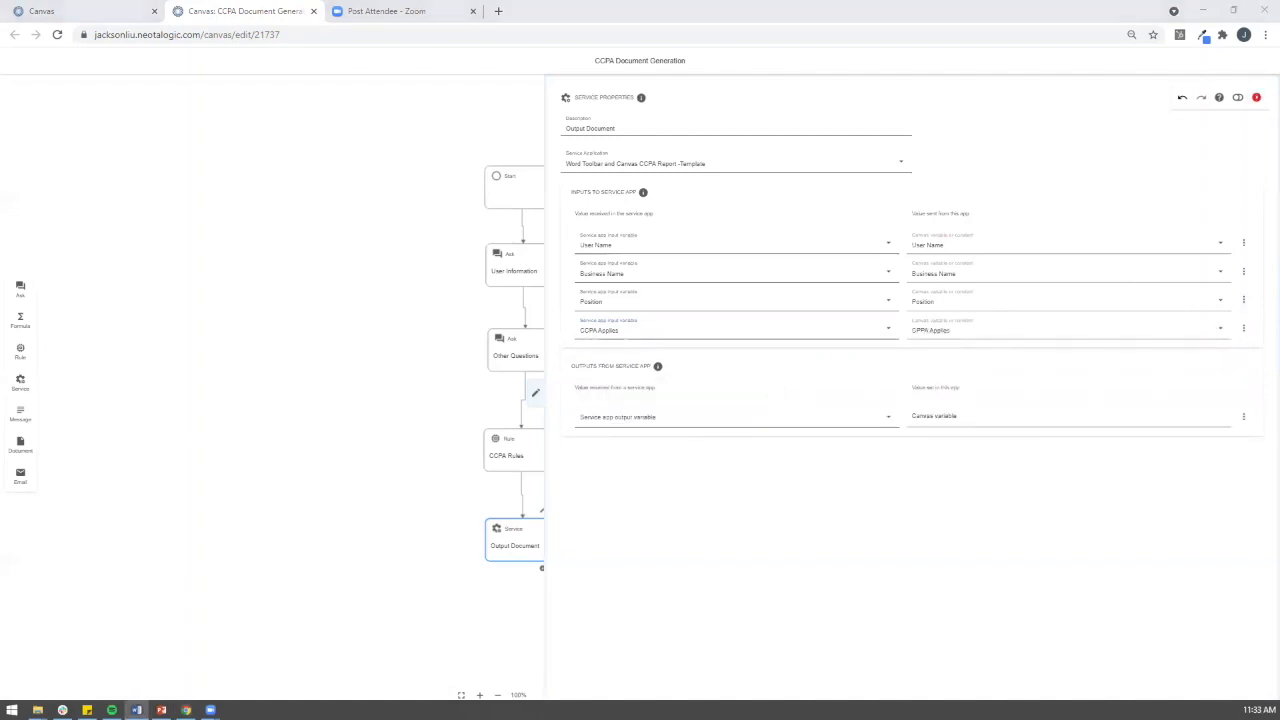
click(744, 424)
click(686, 466)
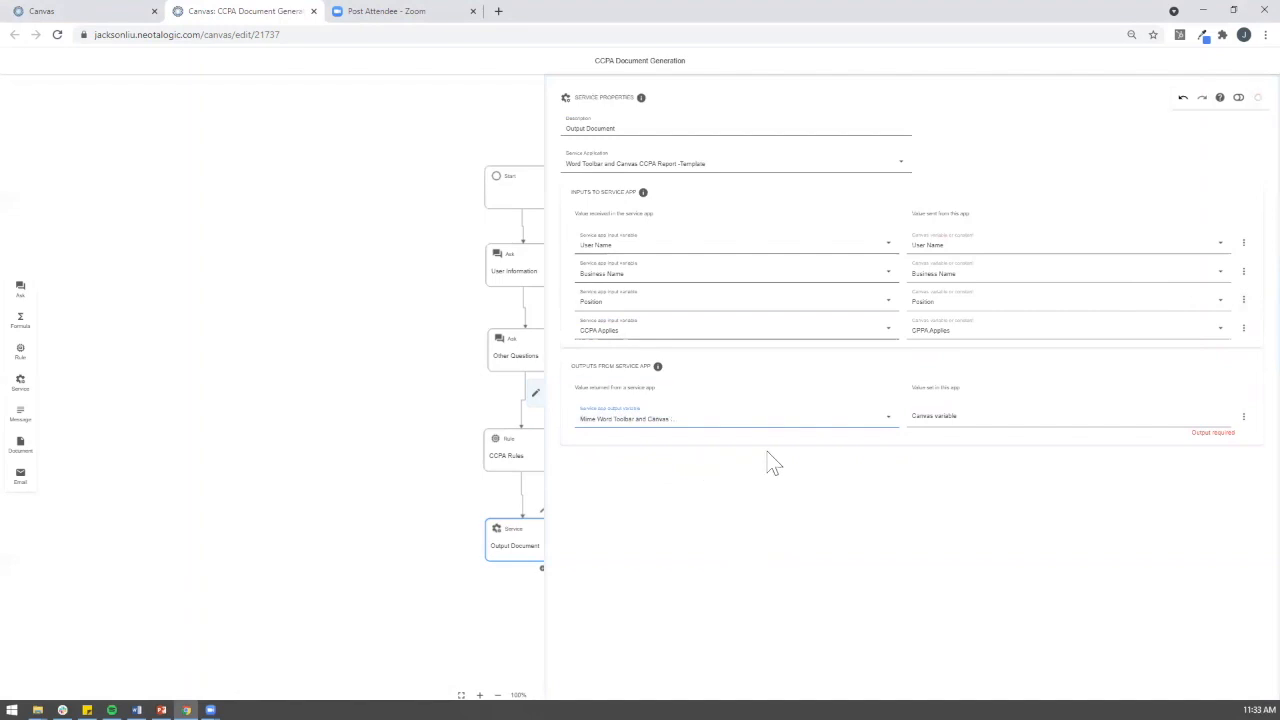
click(949, 416)
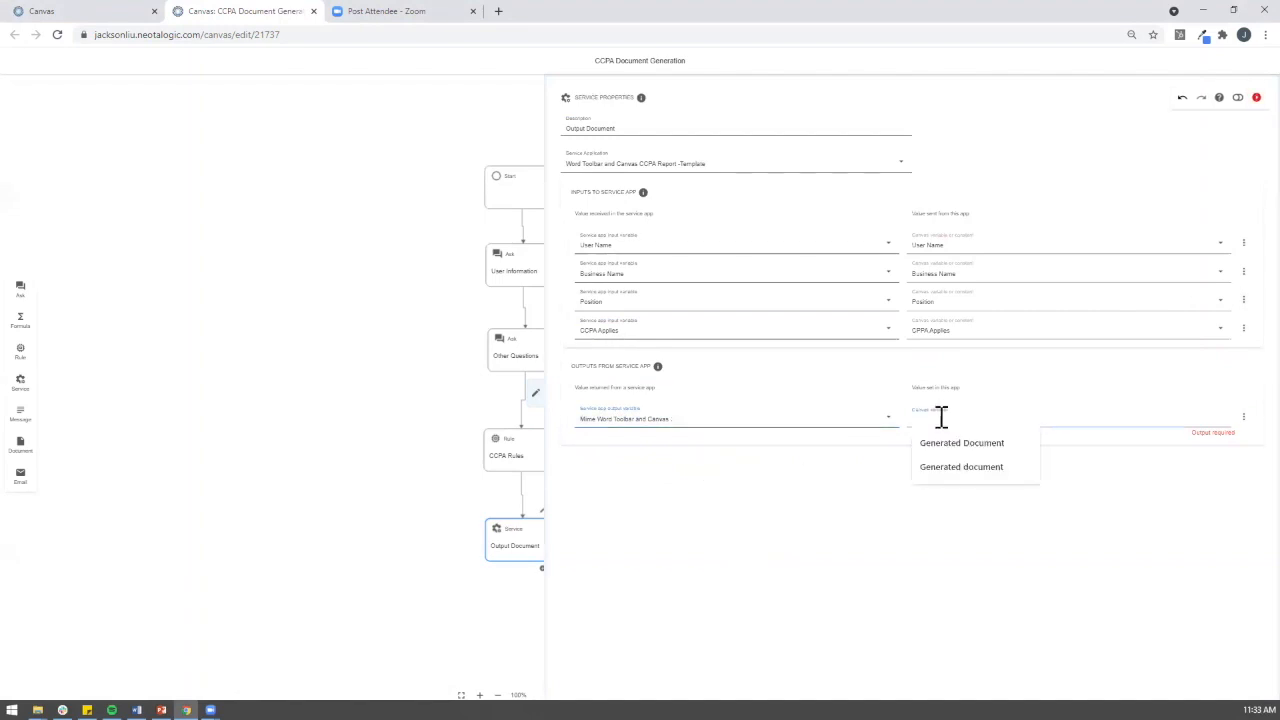
text(Generated Document)
click(873, 549)
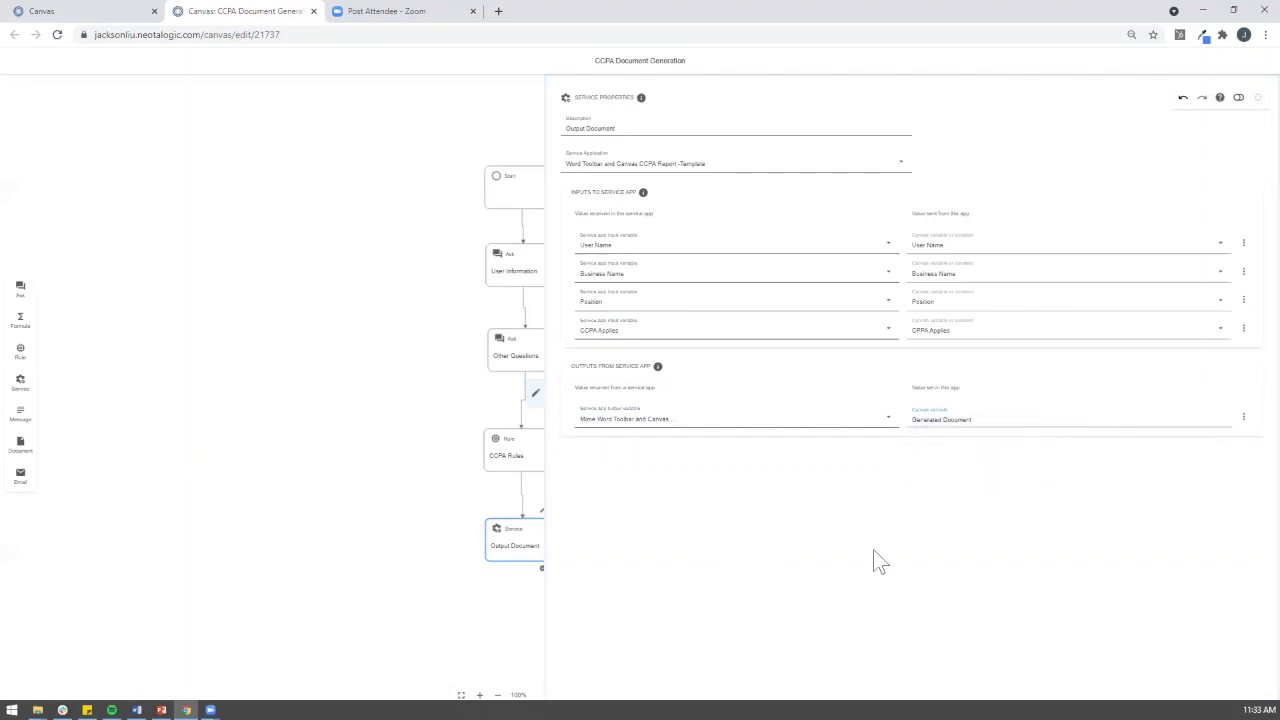
click(535, 395)
Step: Add a Message step after Output Document, connect it, and describe it as 'Message'
drag(751, 468, 748, 404)
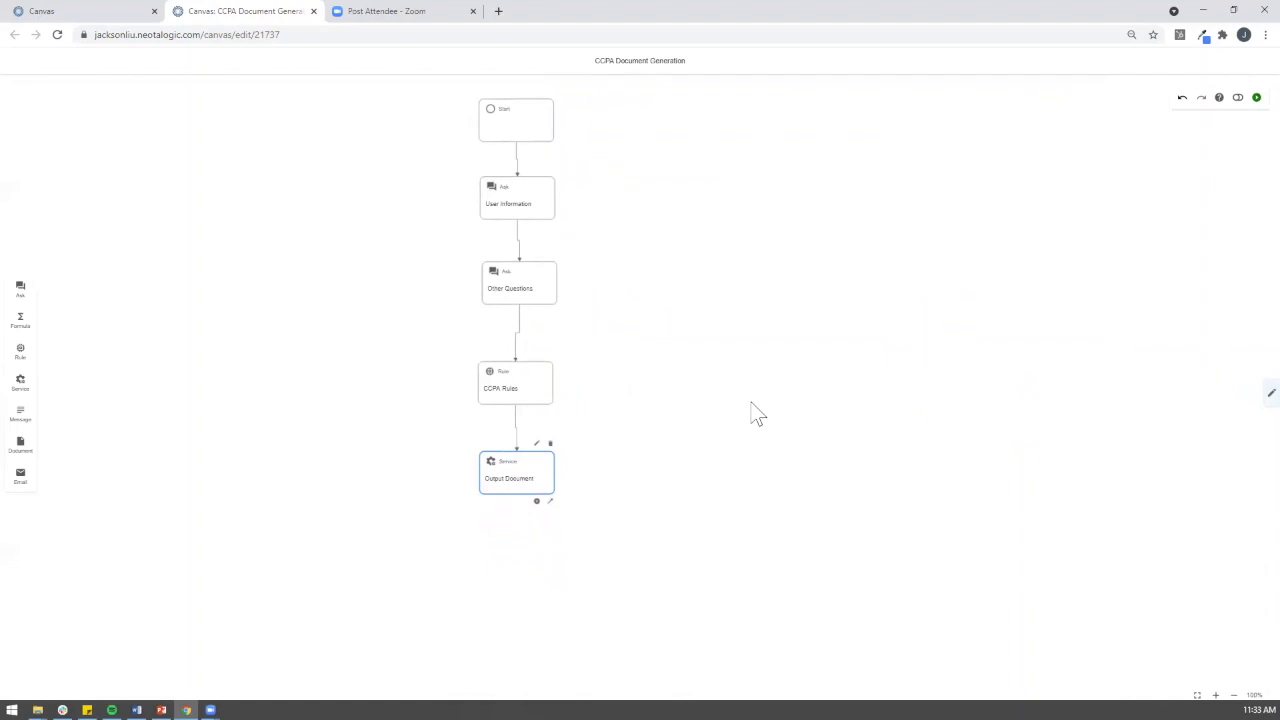
key(alt+Tab)
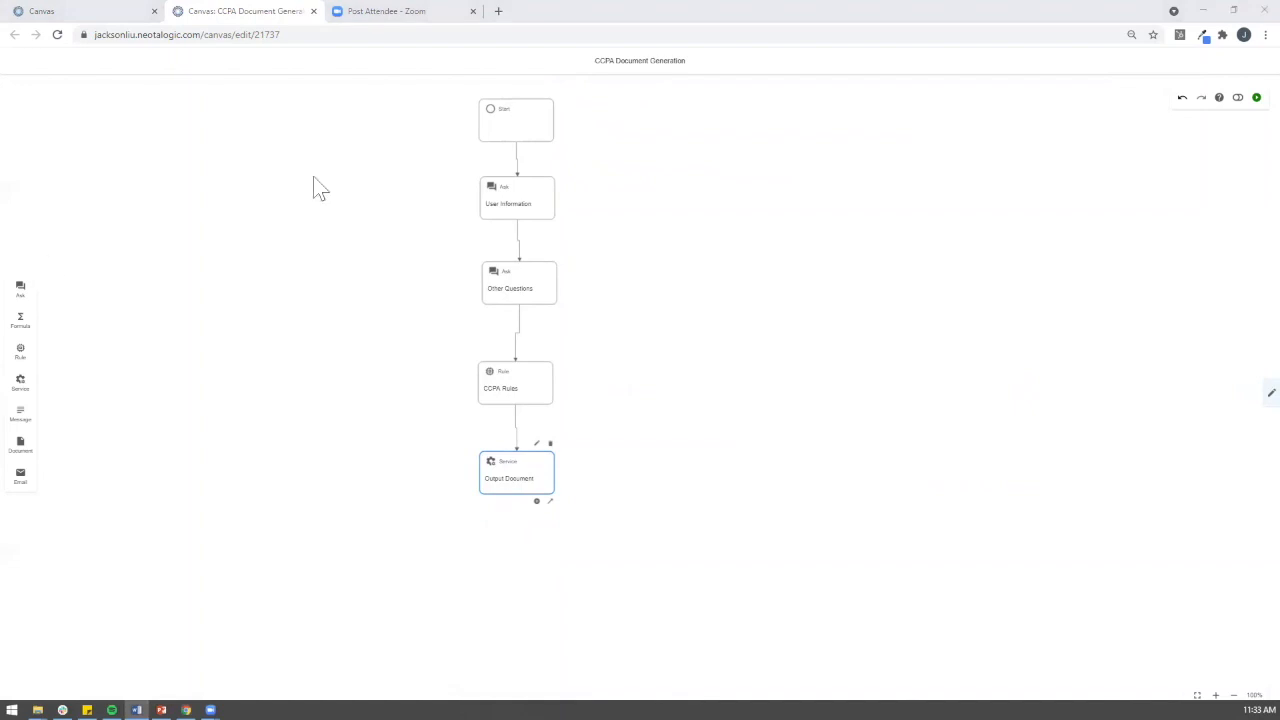
drag(18, 418, 516, 562)
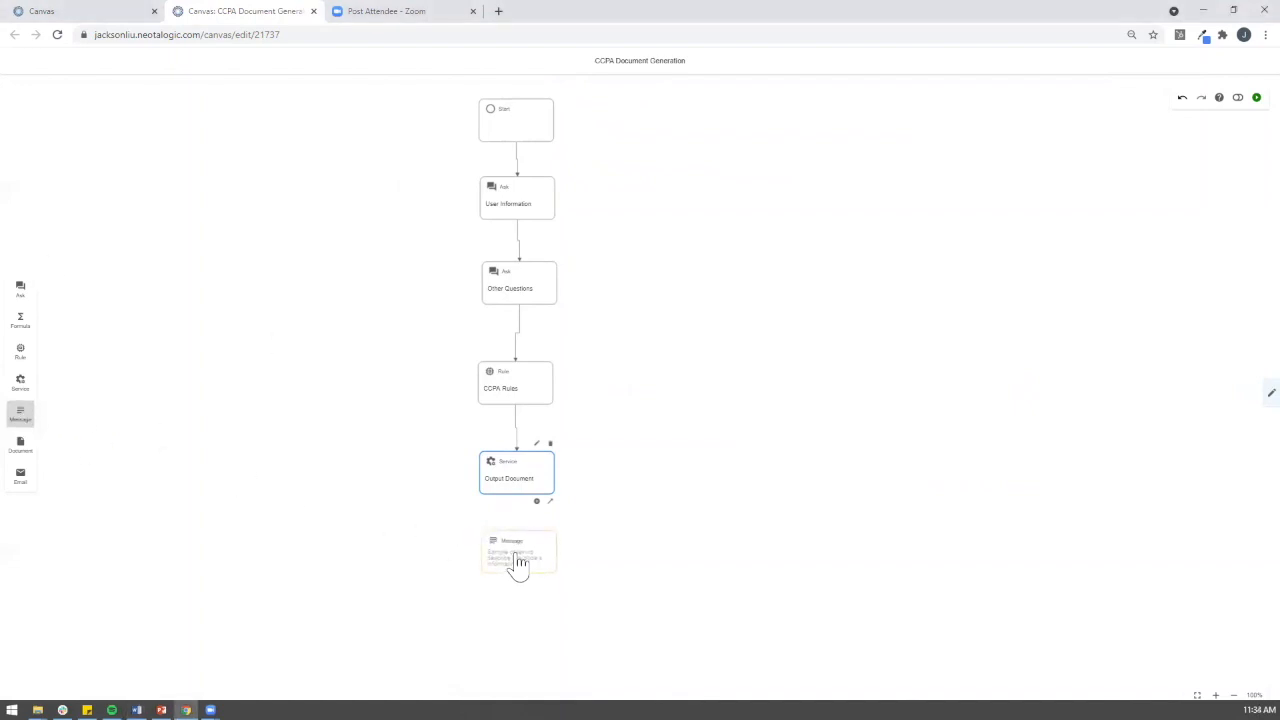
mouse_move(547, 504)
mouse_down()
mouse_move(517, 541)
mouse_move(523, 554)
mouse_up()
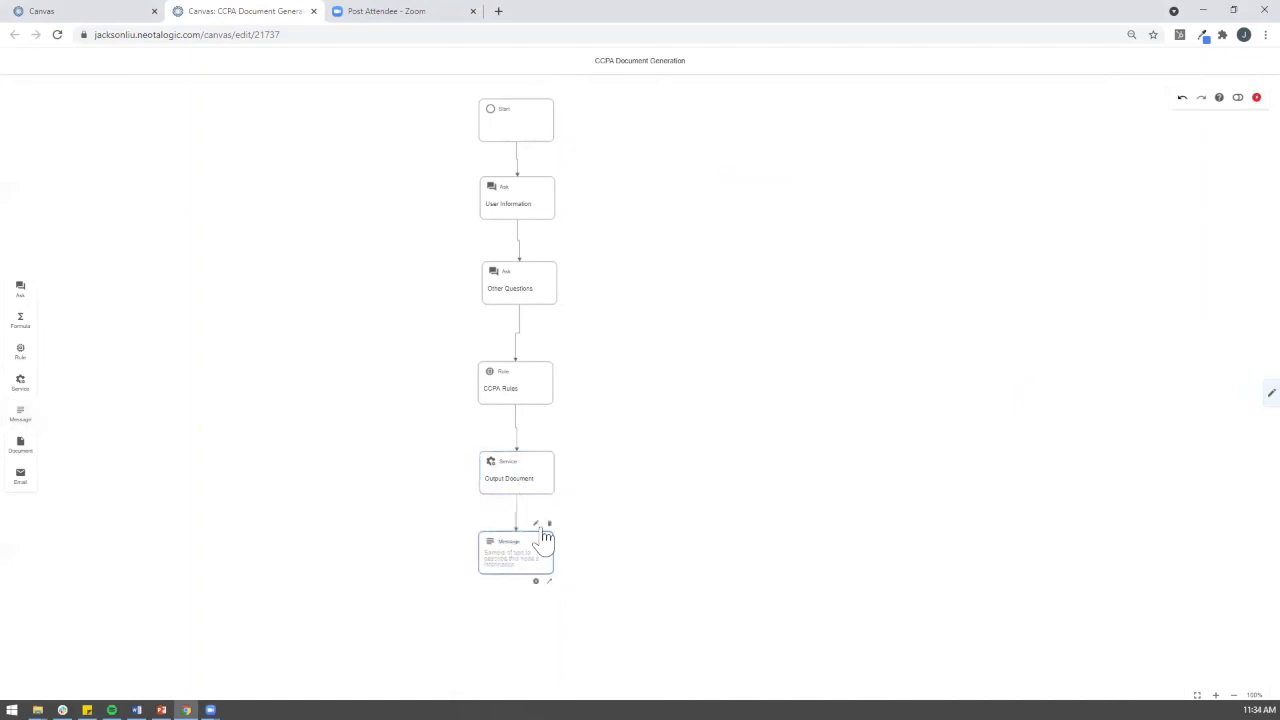
click(543, 524)
click(675, 126)
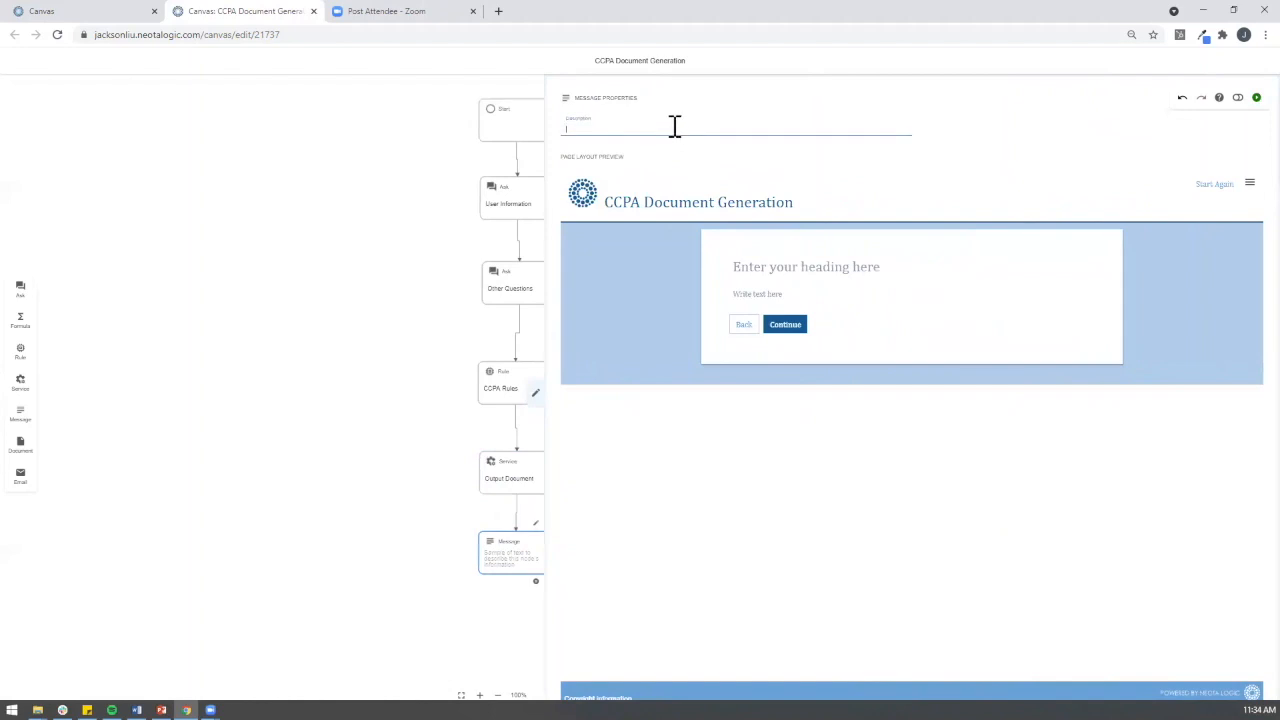
text(Message)
Step: Set the message heading to 'Download your Report here'
click(779, 272)
text(D)
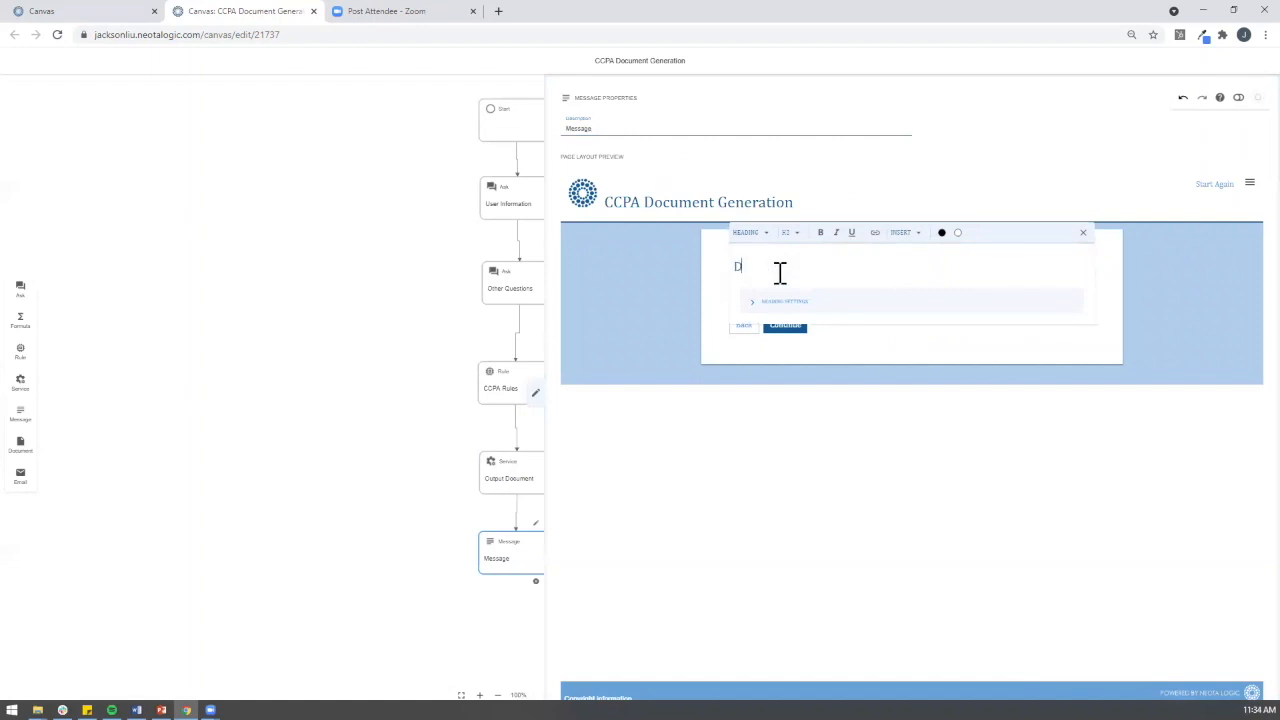
text(ownload your Report here)
click(837, 308)
click(859, 368)
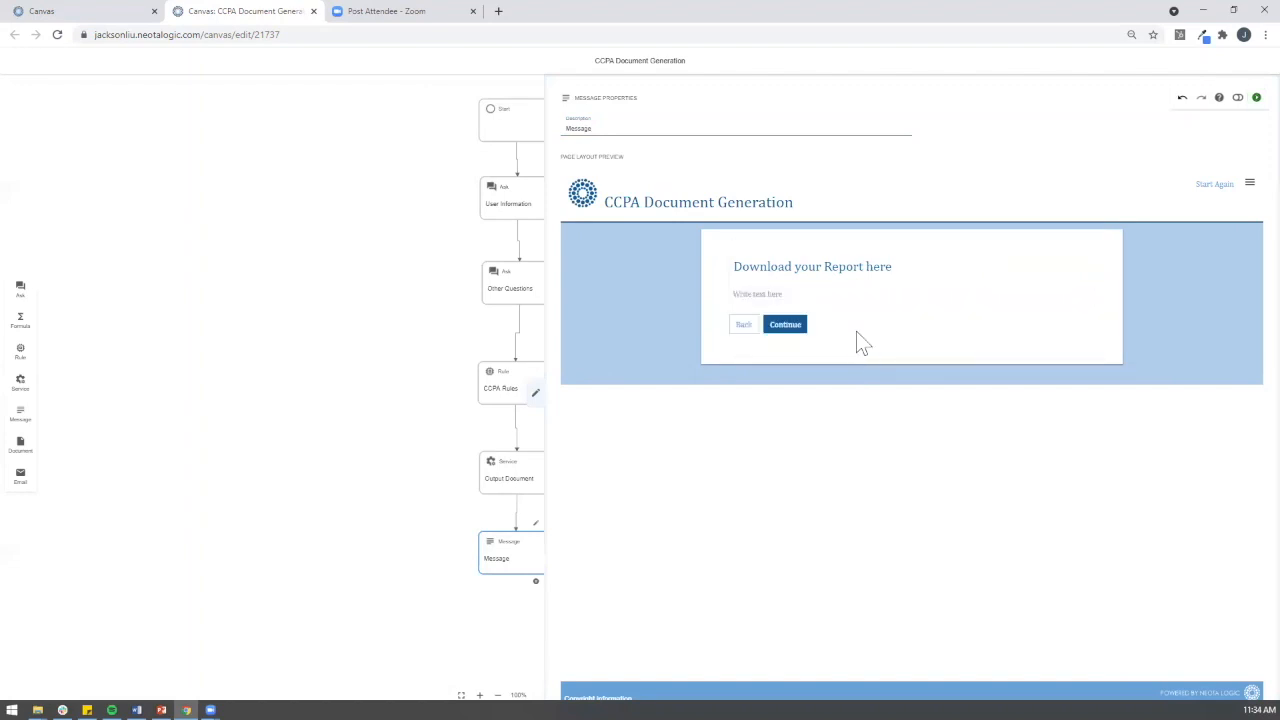
Step: Write the thank-you paragraph ending with the Generated Document variable, then close the panel
click(849, 292)
text(Tahn)
key(BackSpace)
key(BackSpace)
key(BackSpace)
text(hank)
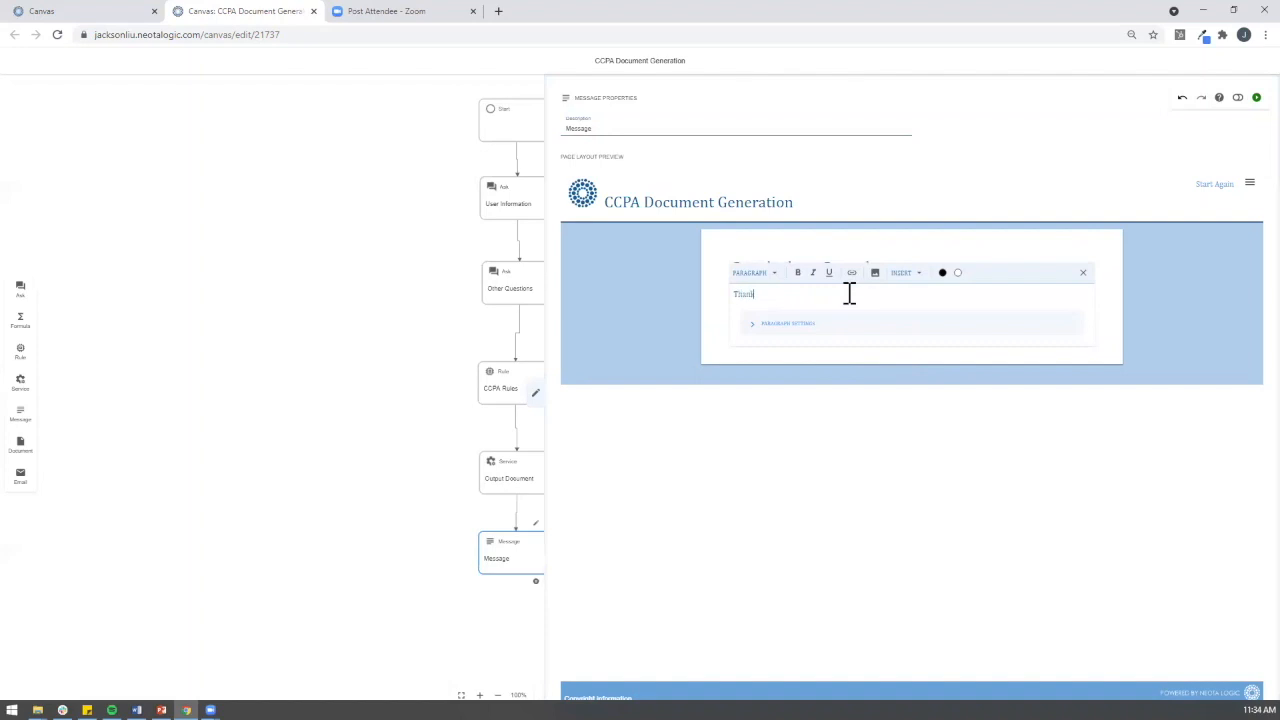
text( you for taking the Digital CCPA Advisor. Download your Report Here)
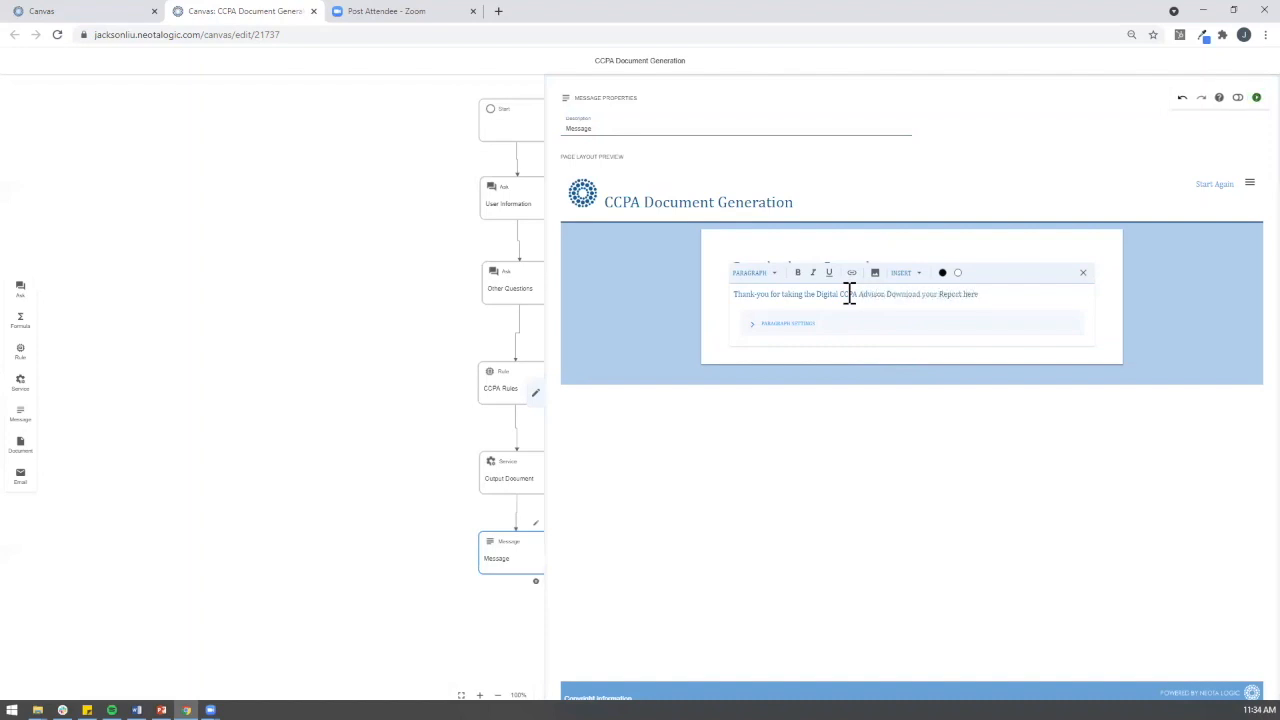
click(919, 273)
click(918, 297)
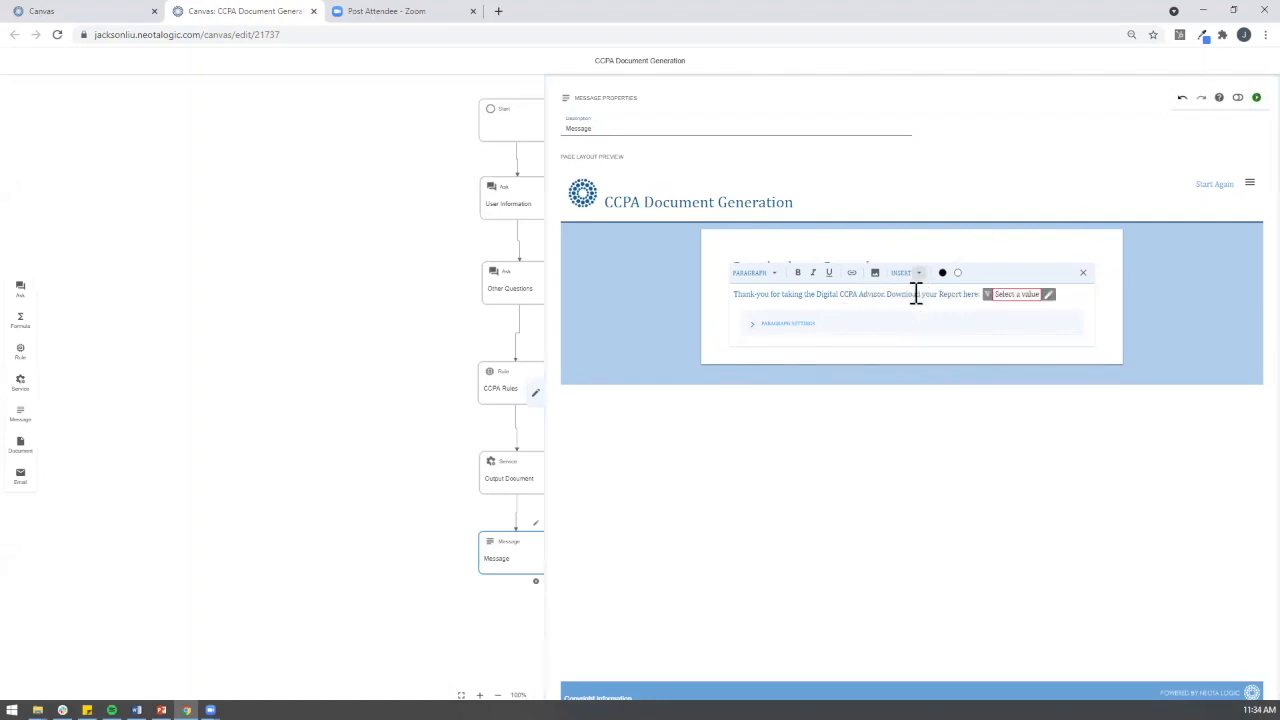
click(1042, 297)
mouse_move(1037, 316)
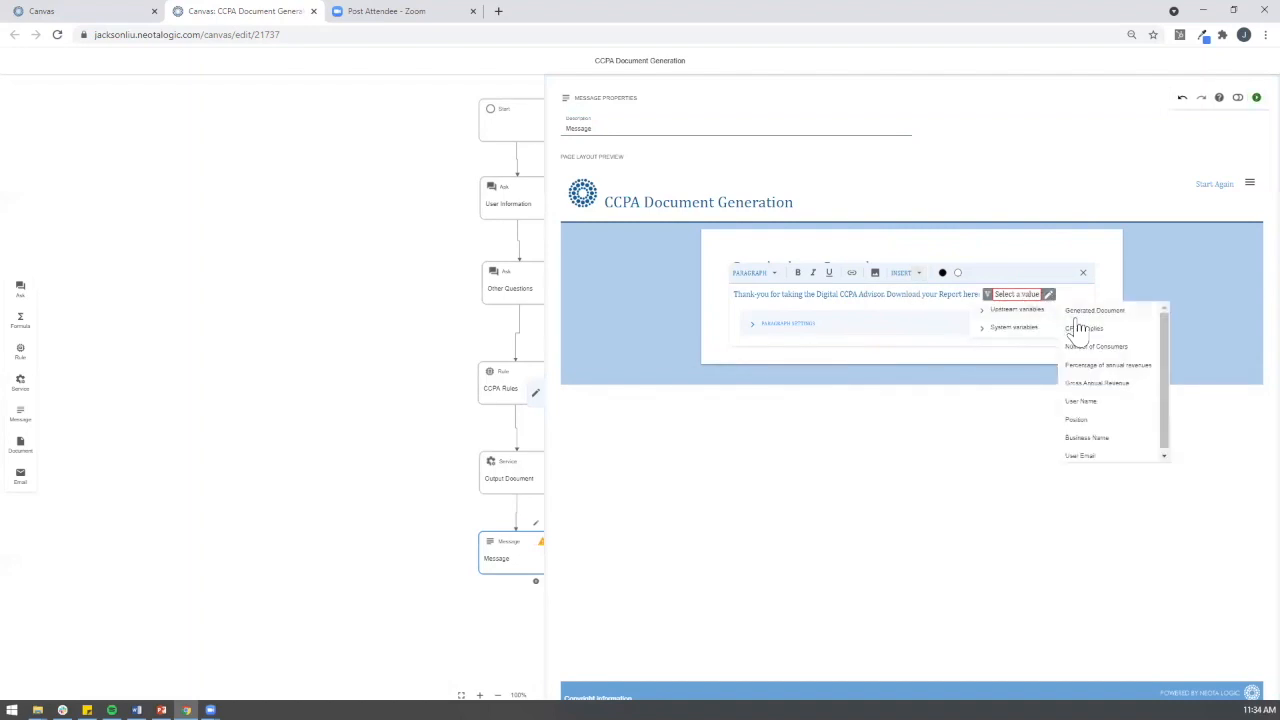
click(1080, 312)
click(1020, 402)
click(536, 394)
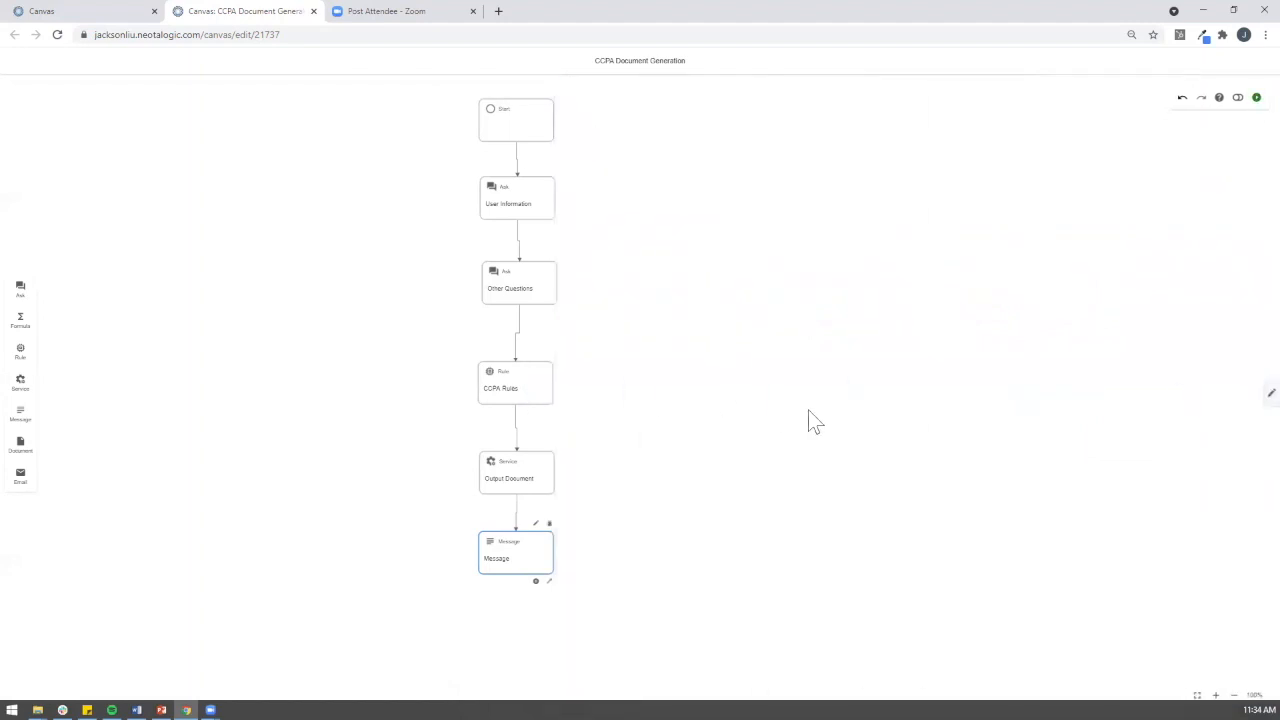
Step: Review the User Information and Other Questions steps, then run the draft app in a new tab
click(522, 212)
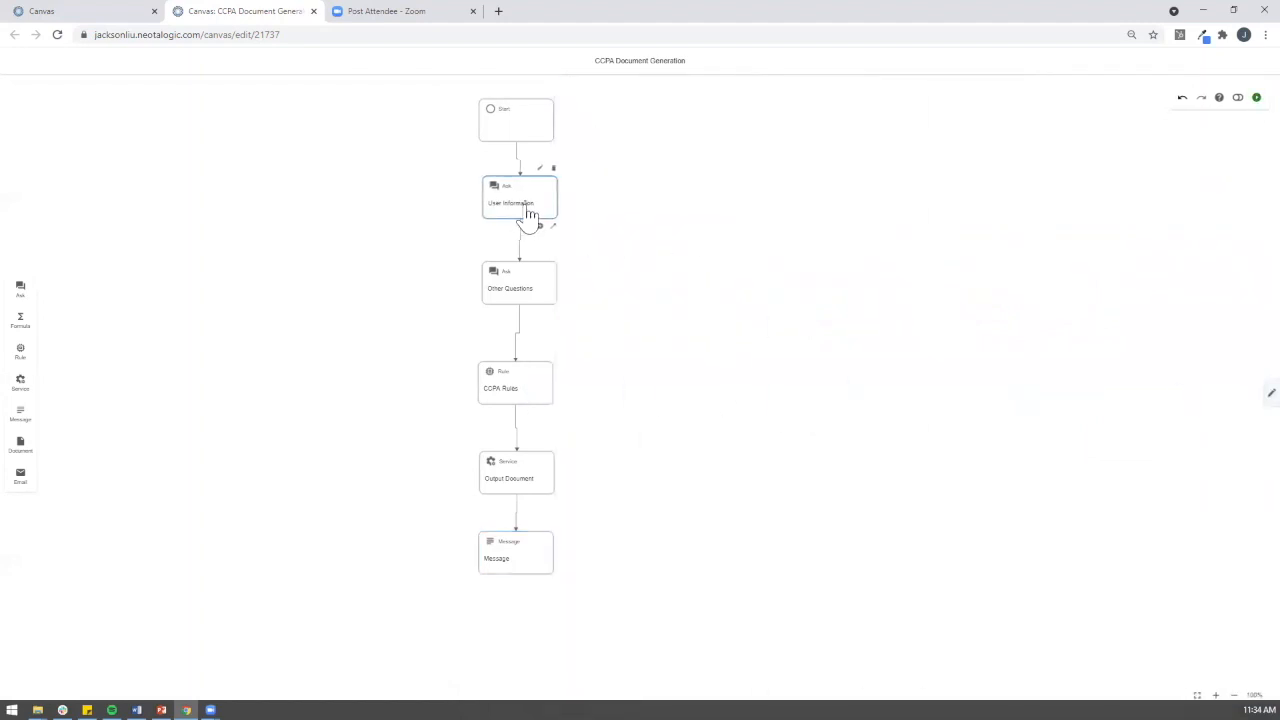
click(522, 292)
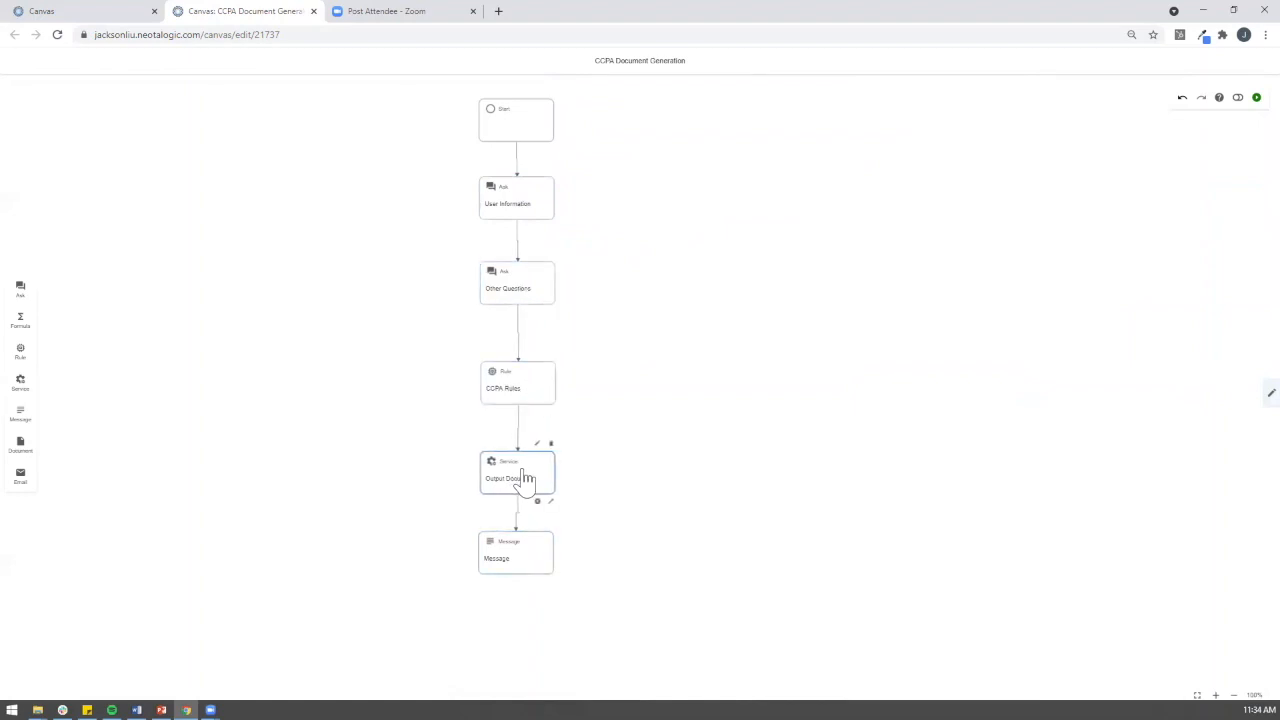
click(805, 384)
click(1256, 98)
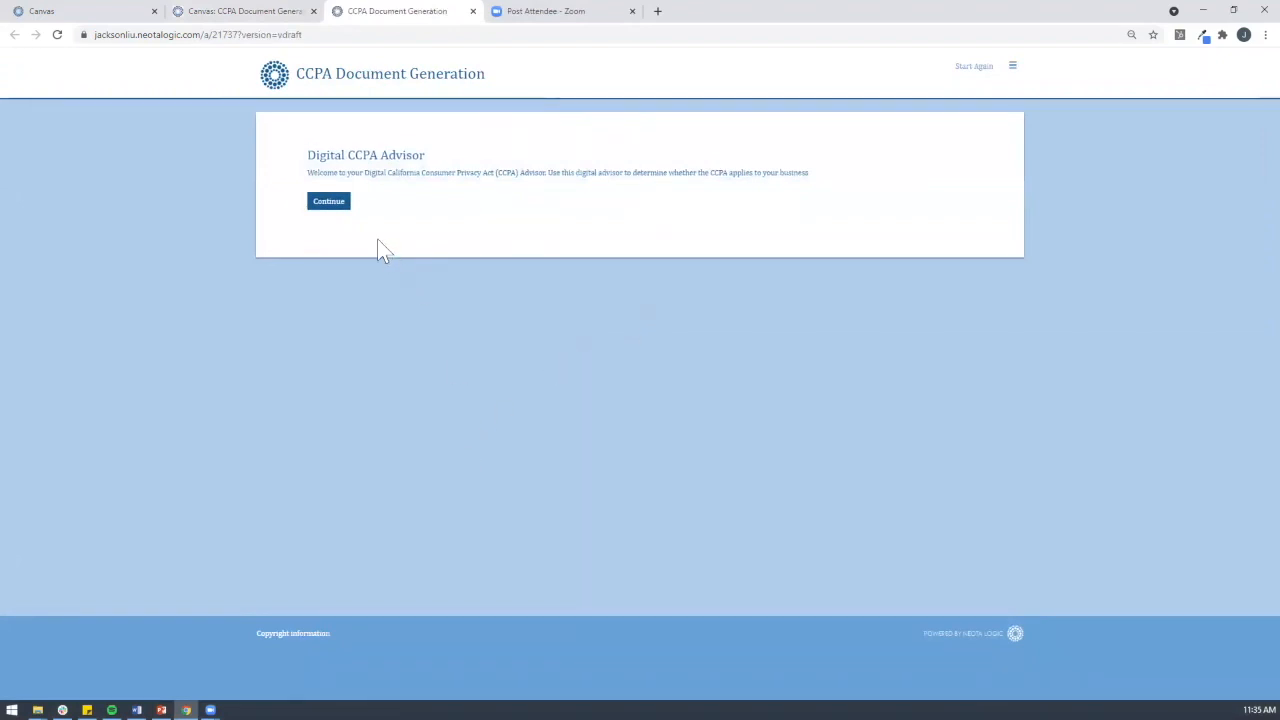
Step: Enter a test user's full name, position 'Singer', a business name and an e-mail address
click(336, 205)
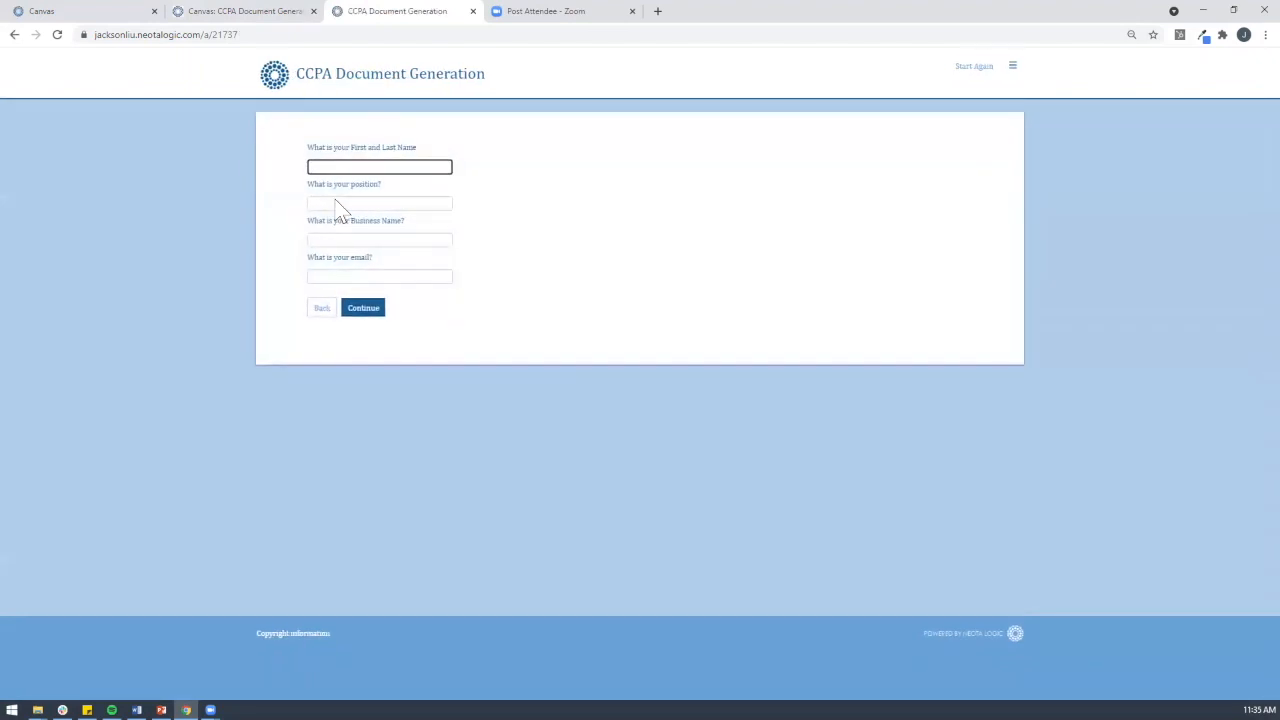
click(339, 205)
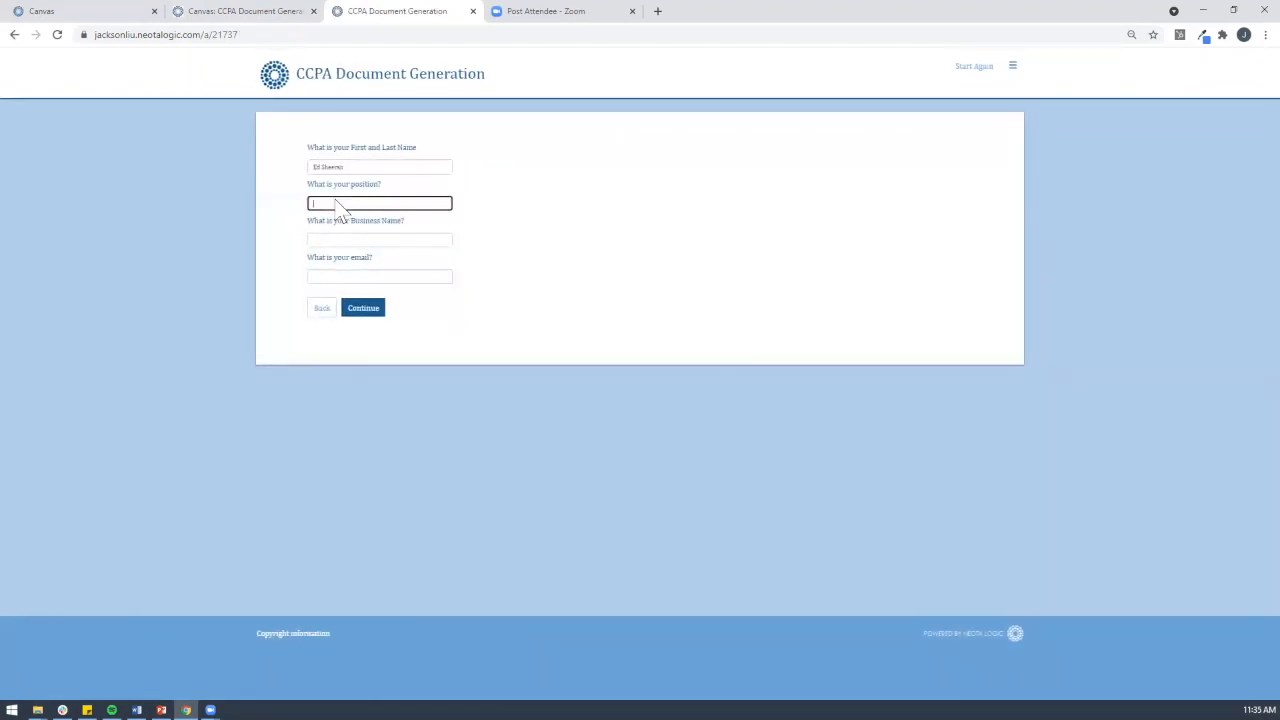
text(Singer)
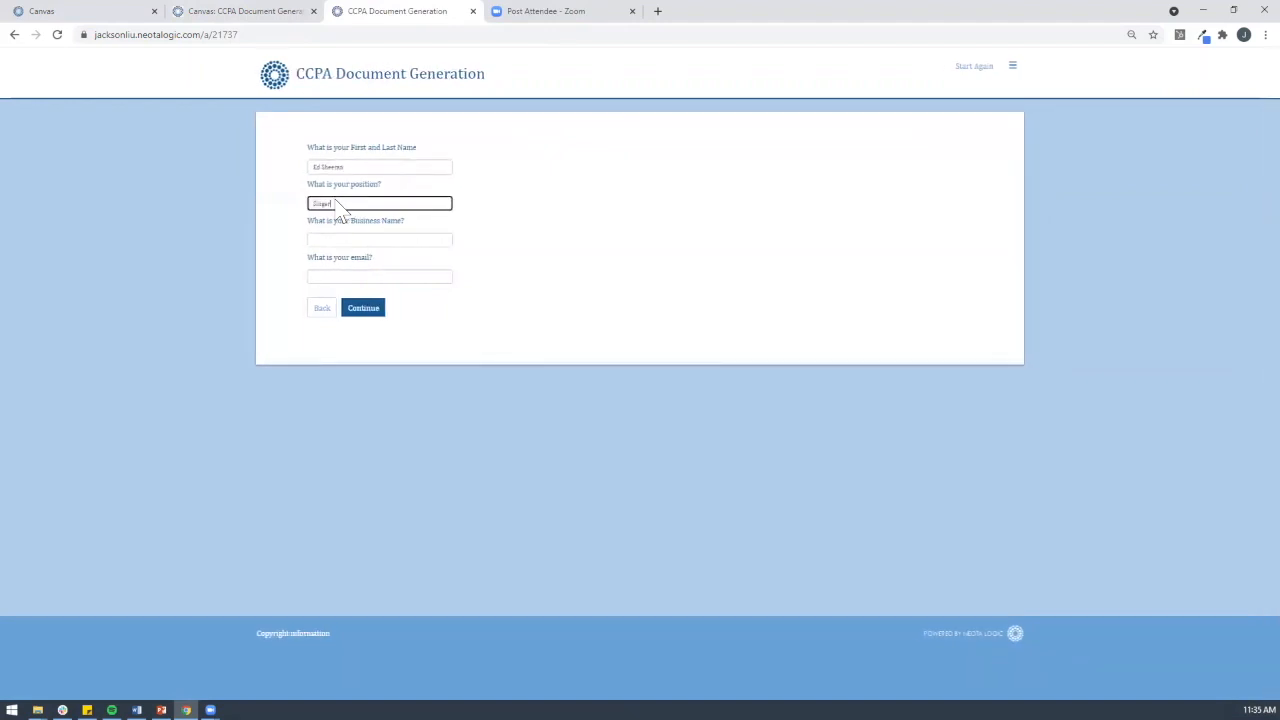
key(Tab)
text(S)
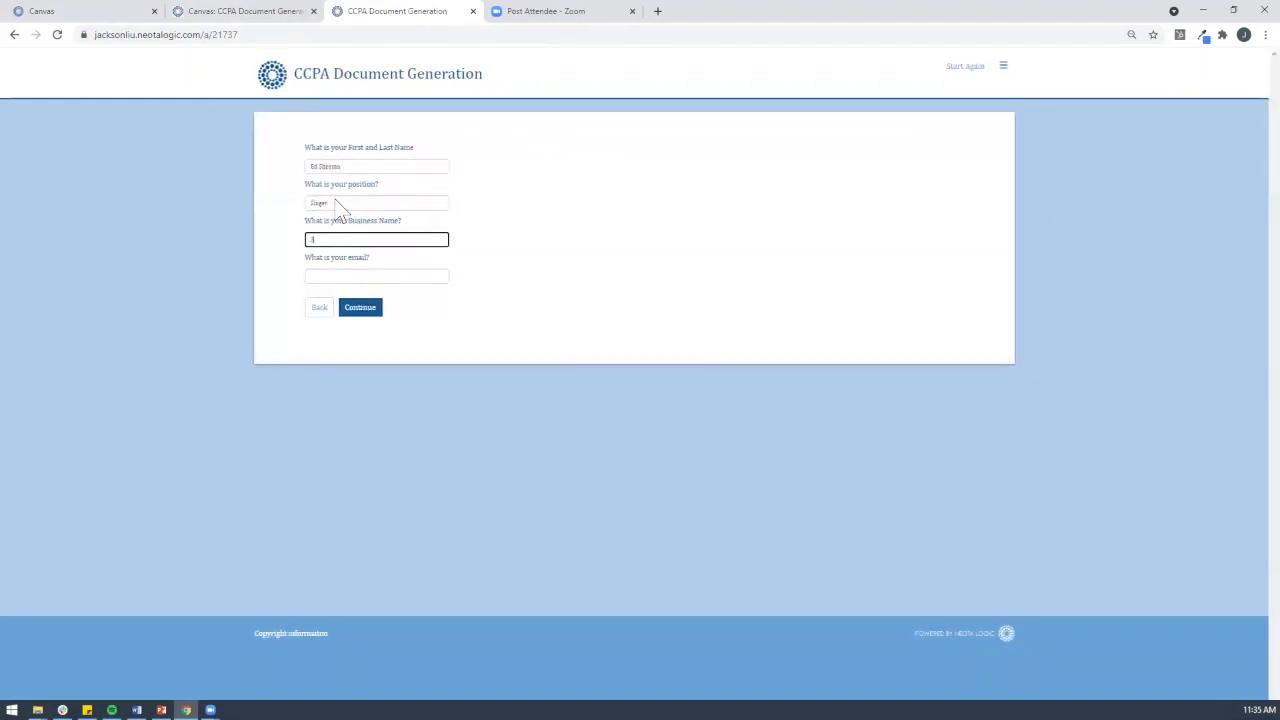
text(heeran Enterprises)
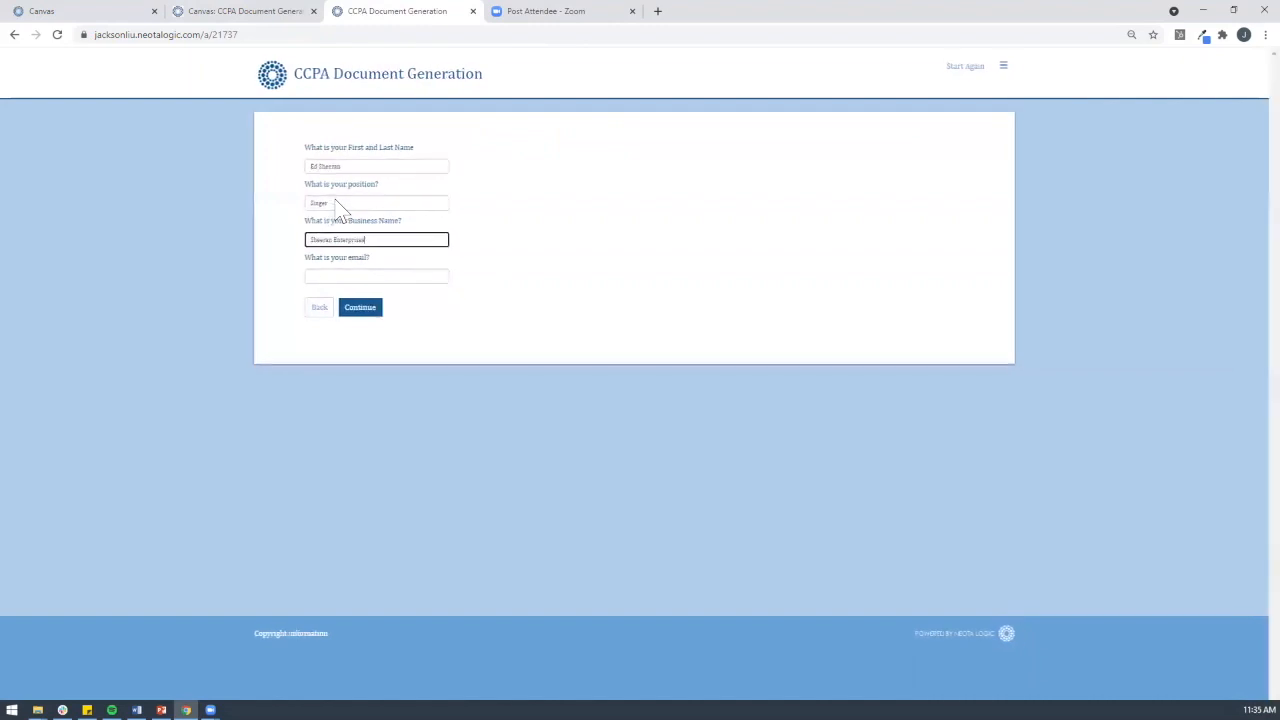
key(Tab)
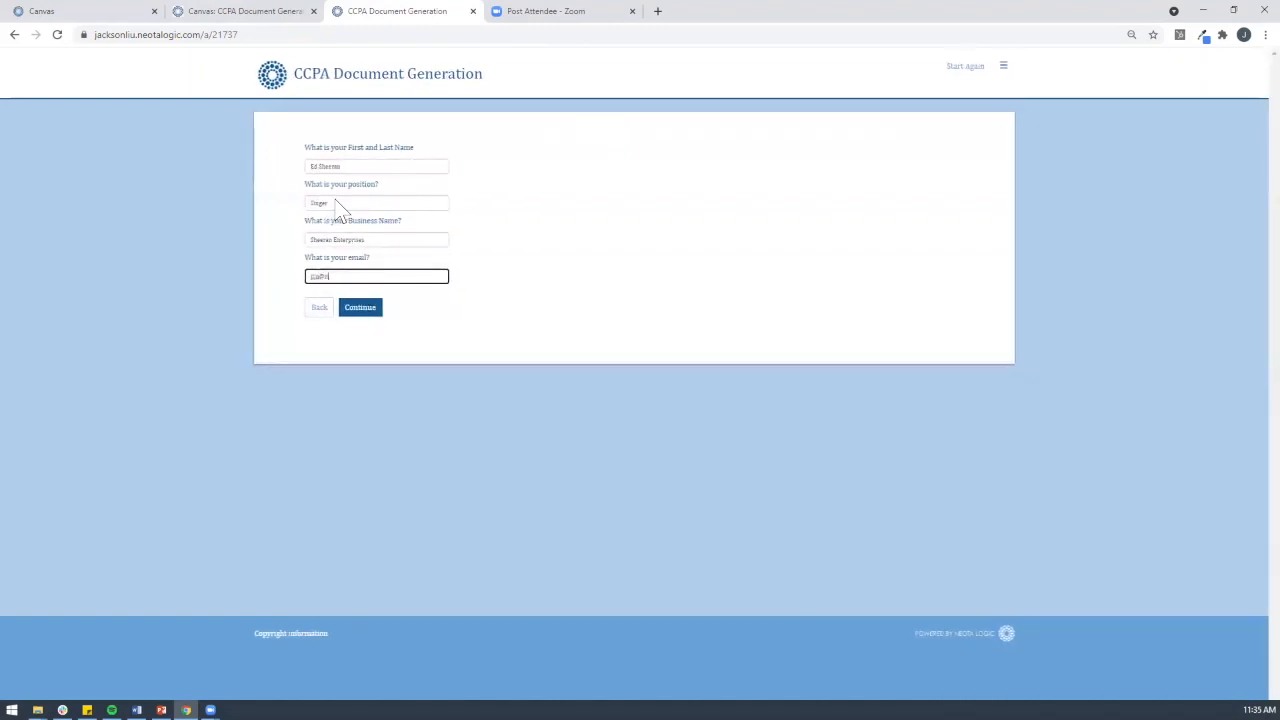
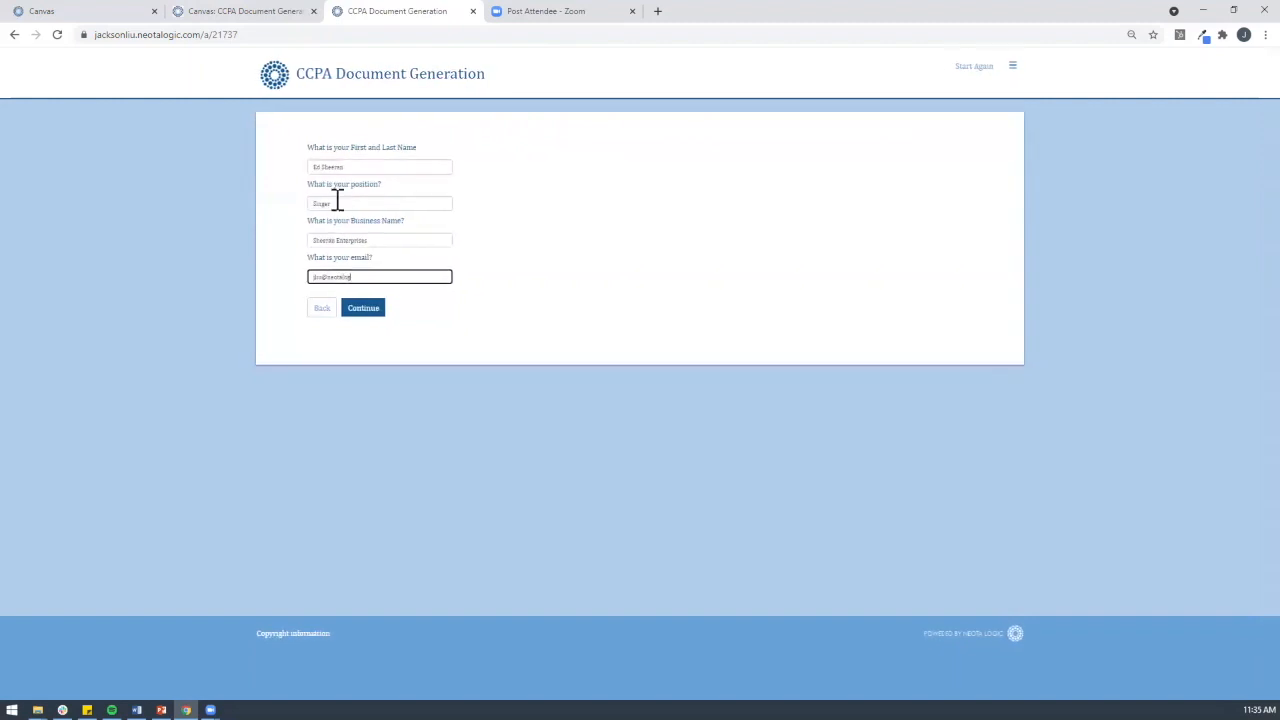
Step: Submit contact details, answer Yes, No and 15.00 revenue, and submit the questionnaire
click(358, 311)
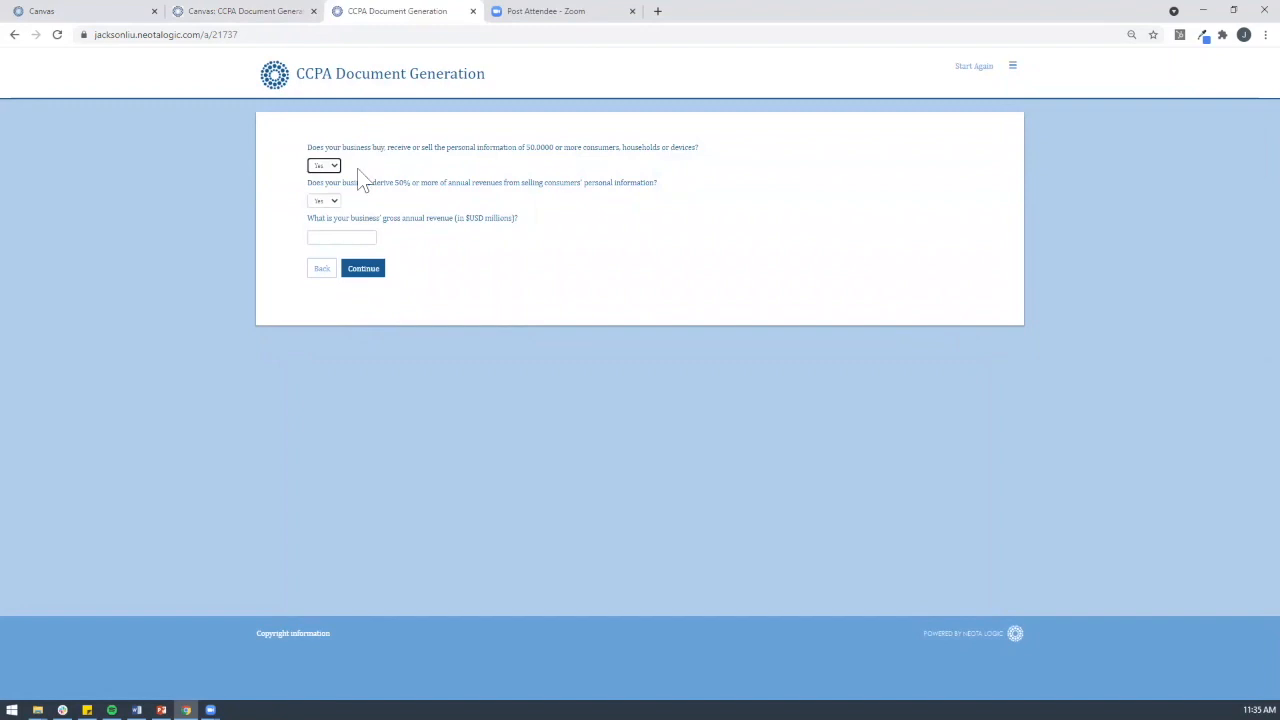
click(326, 201)
click(324, 238)
click(326, 237)
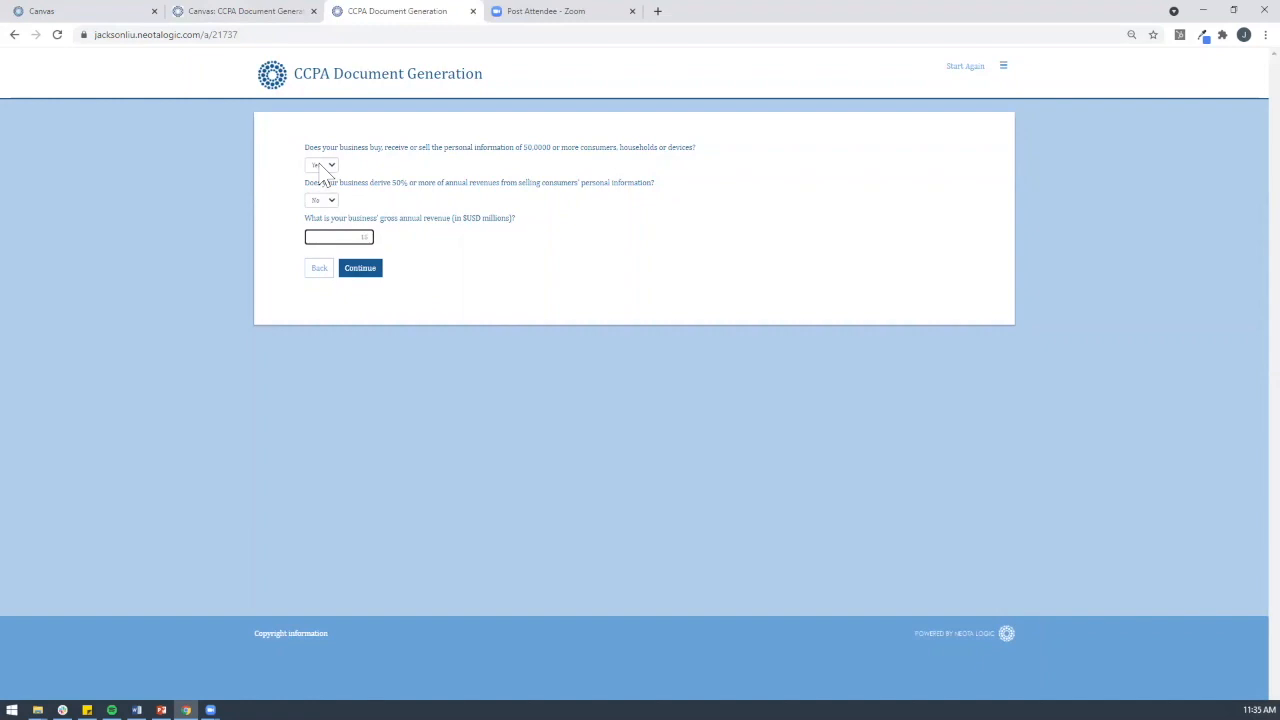
click(365, 272)
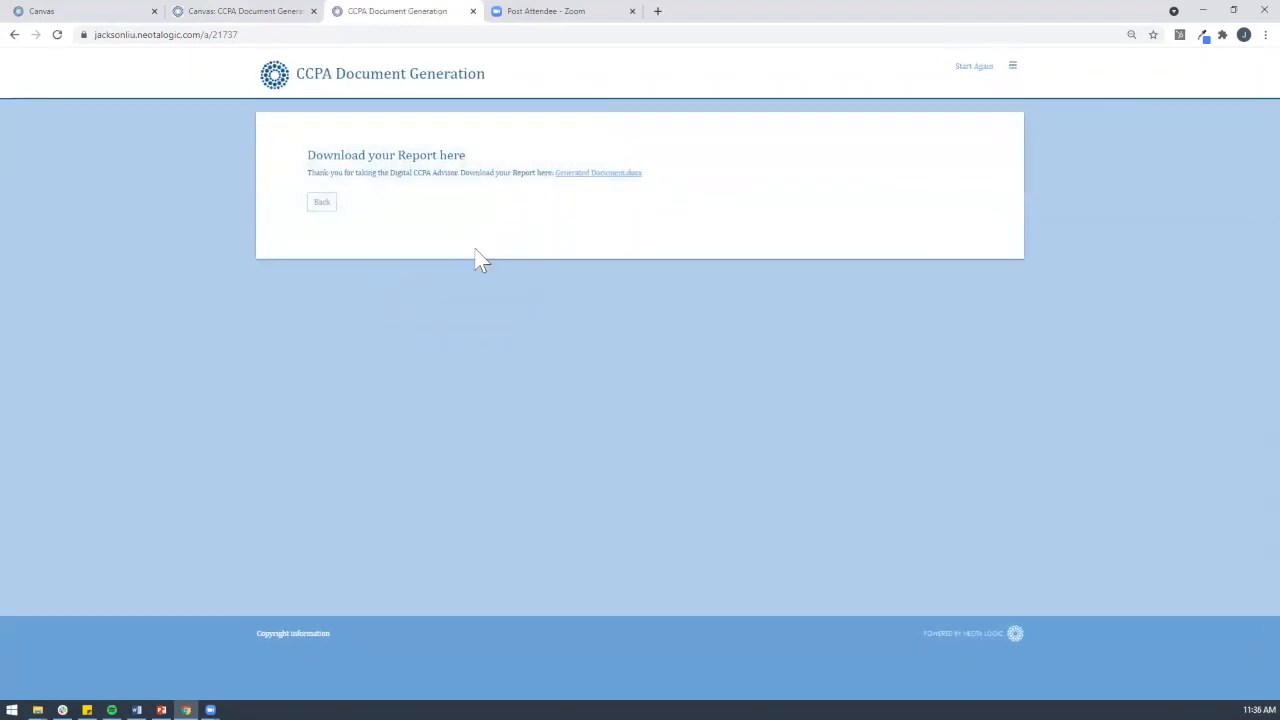
Step: Open Generated Document.docx in Word, enable editing, review it, then go back to the questionnaire
click(617, 174)
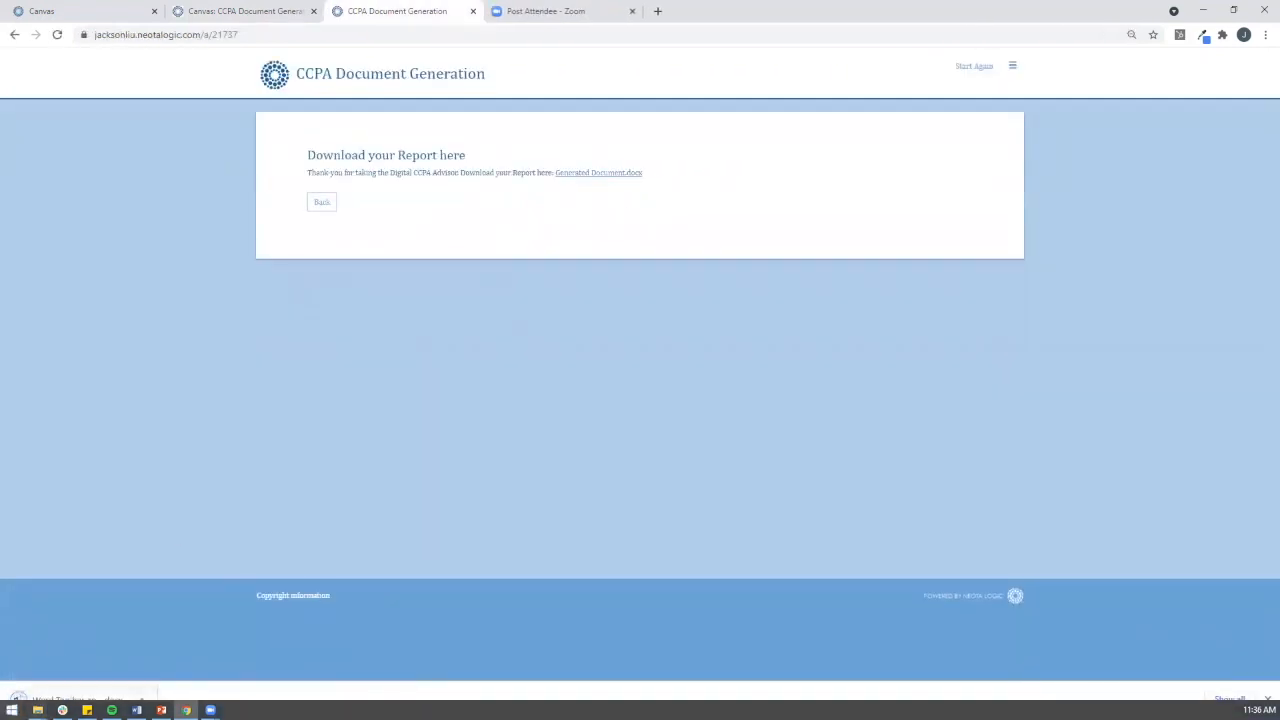
click(36, 697)
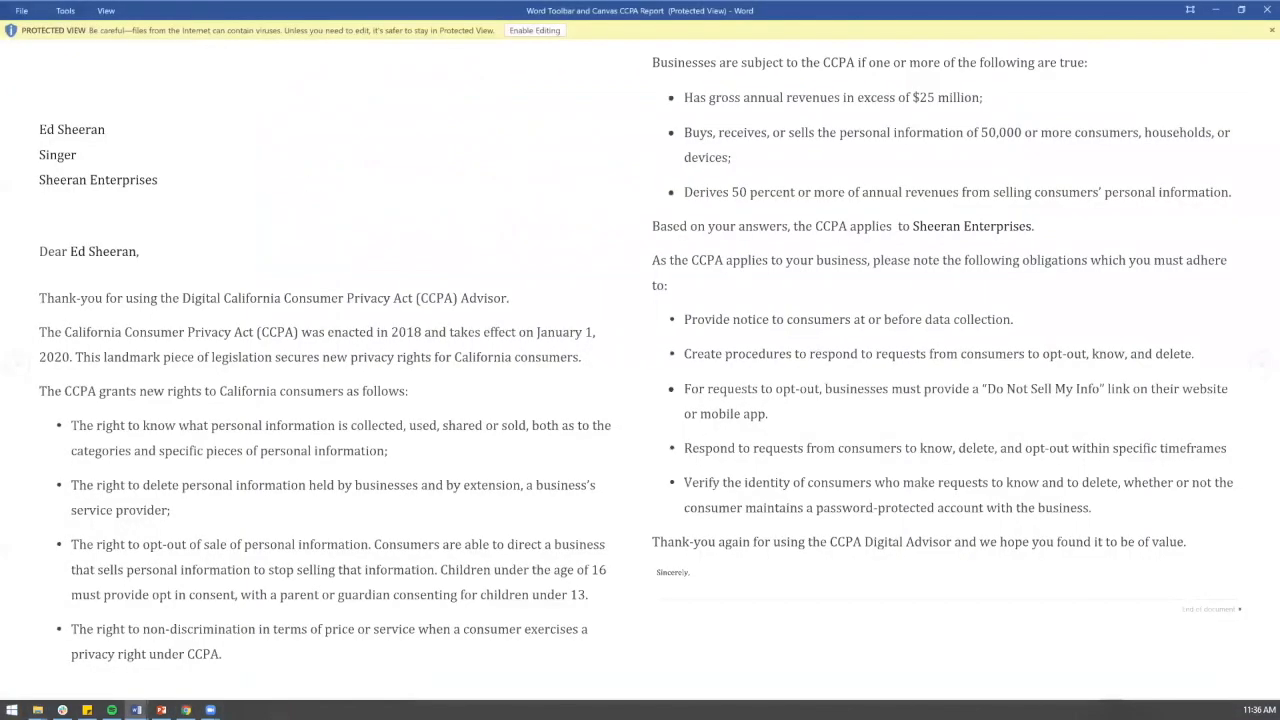
click(555, 32)
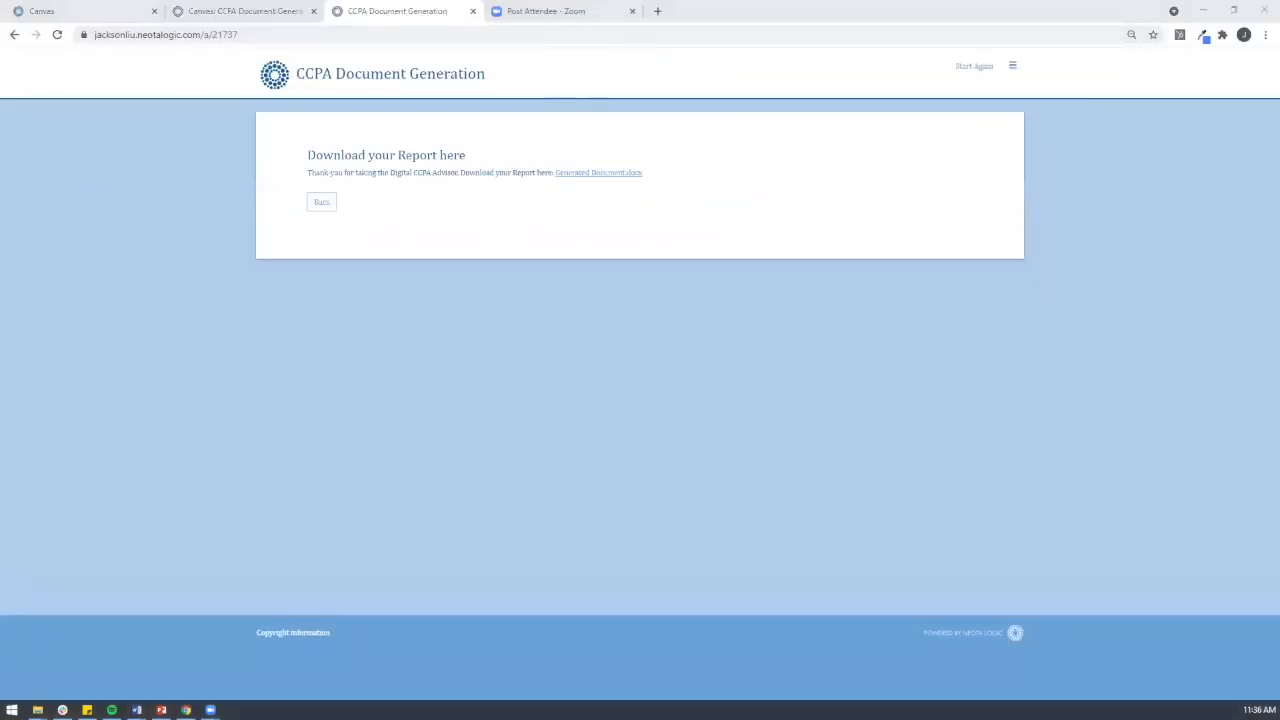
double_click(715, 136)
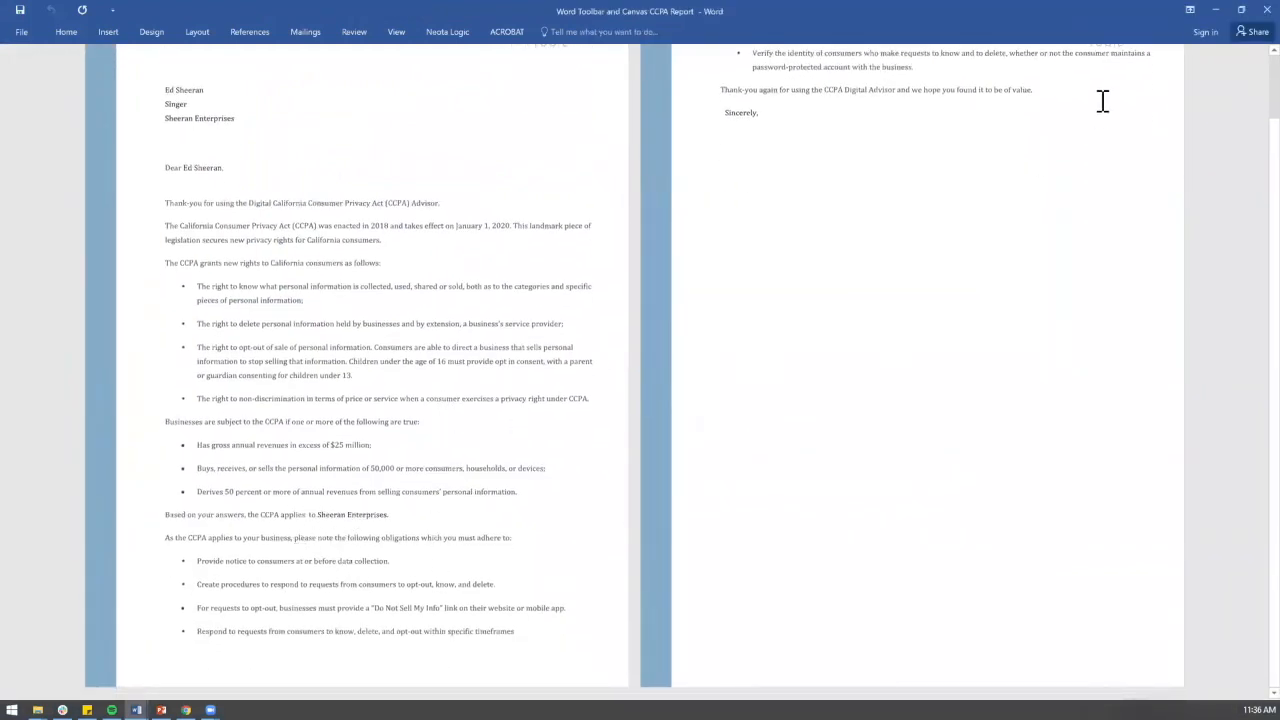
scroll(933, 137, up, 1)
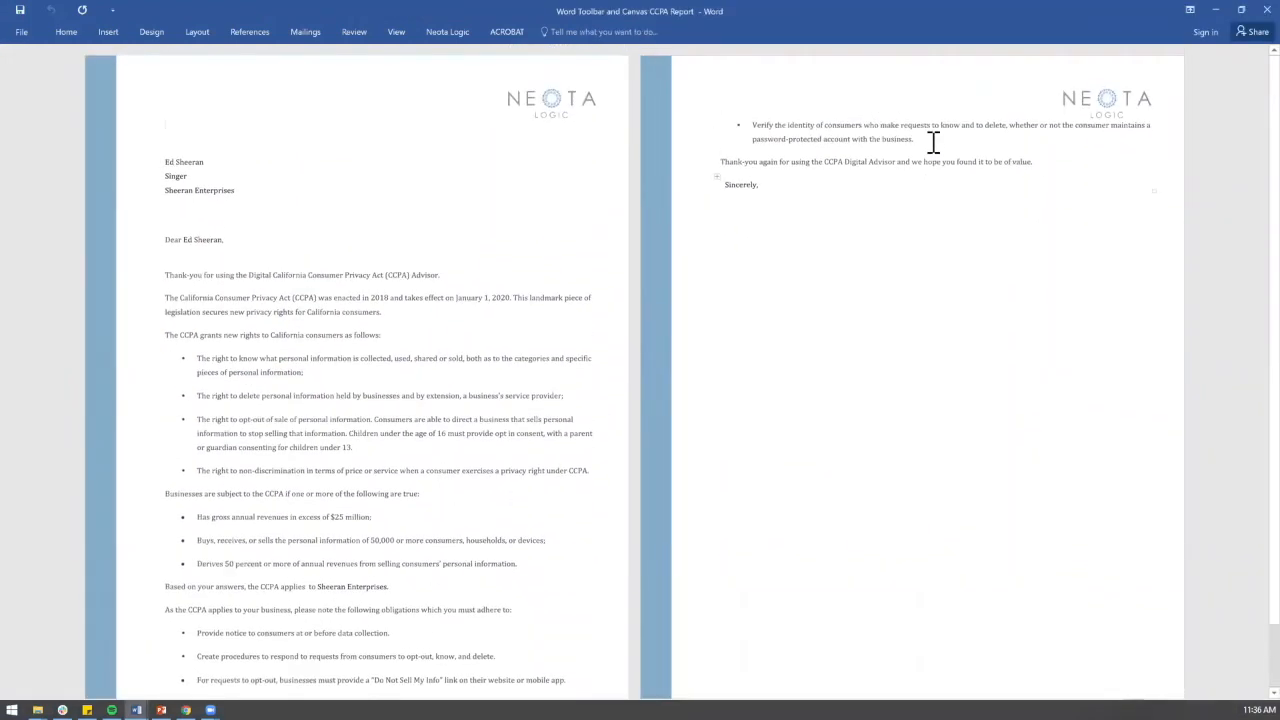
click(1240, 14)
click(322, 208)
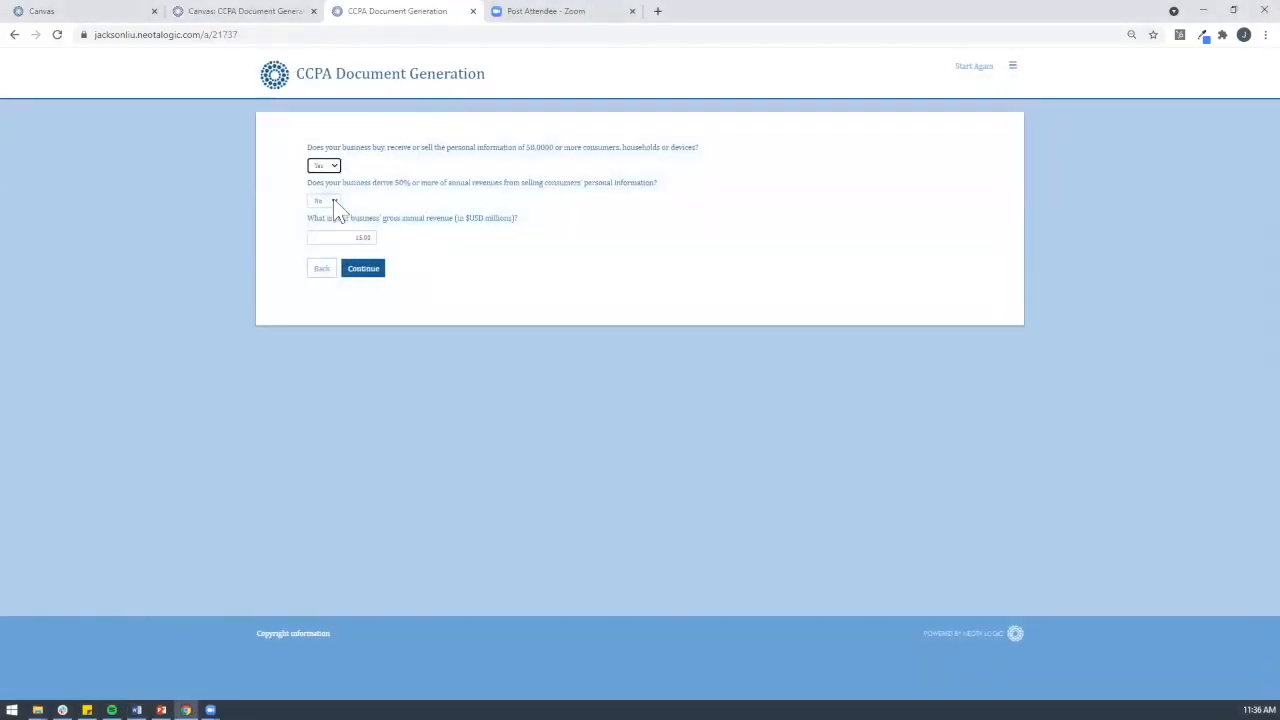
Step: Change the first answer to No, keep No and 15.00, resubmit, and download the new report
drag(355, 238, 402, 237)
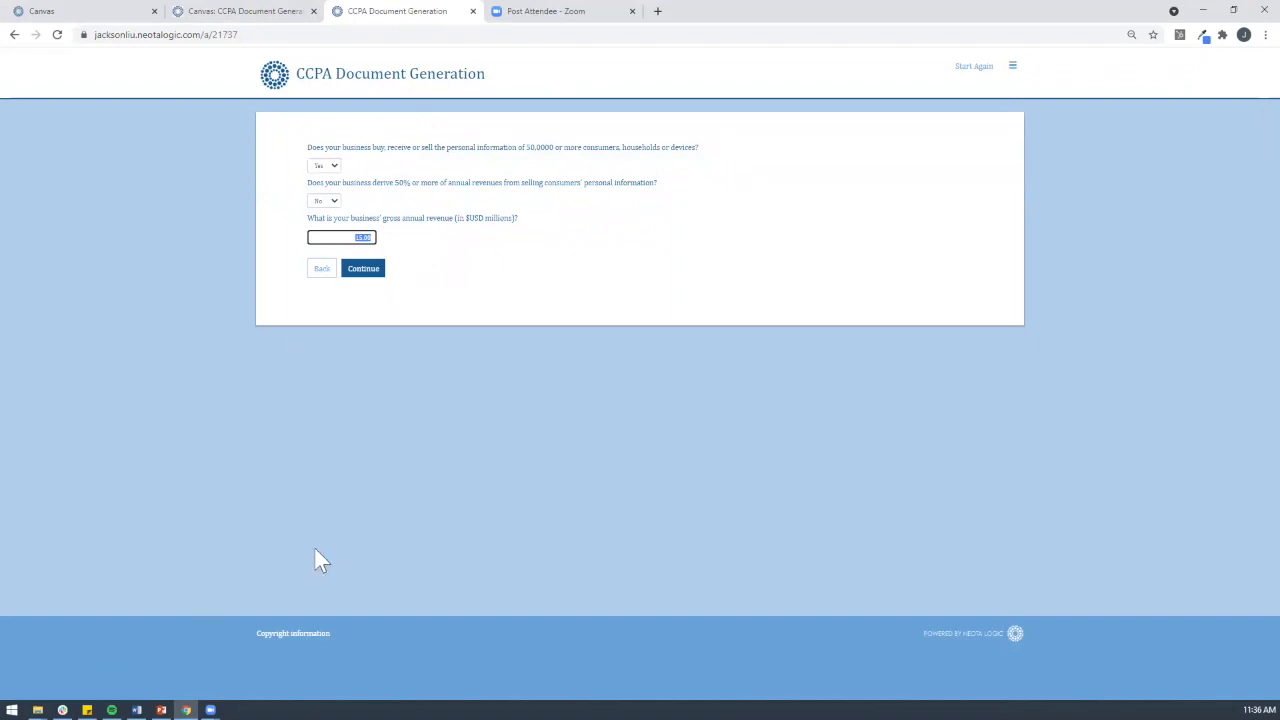
click(326, 166)
click(317, 201)
click(320, 200)
click(322, 213)
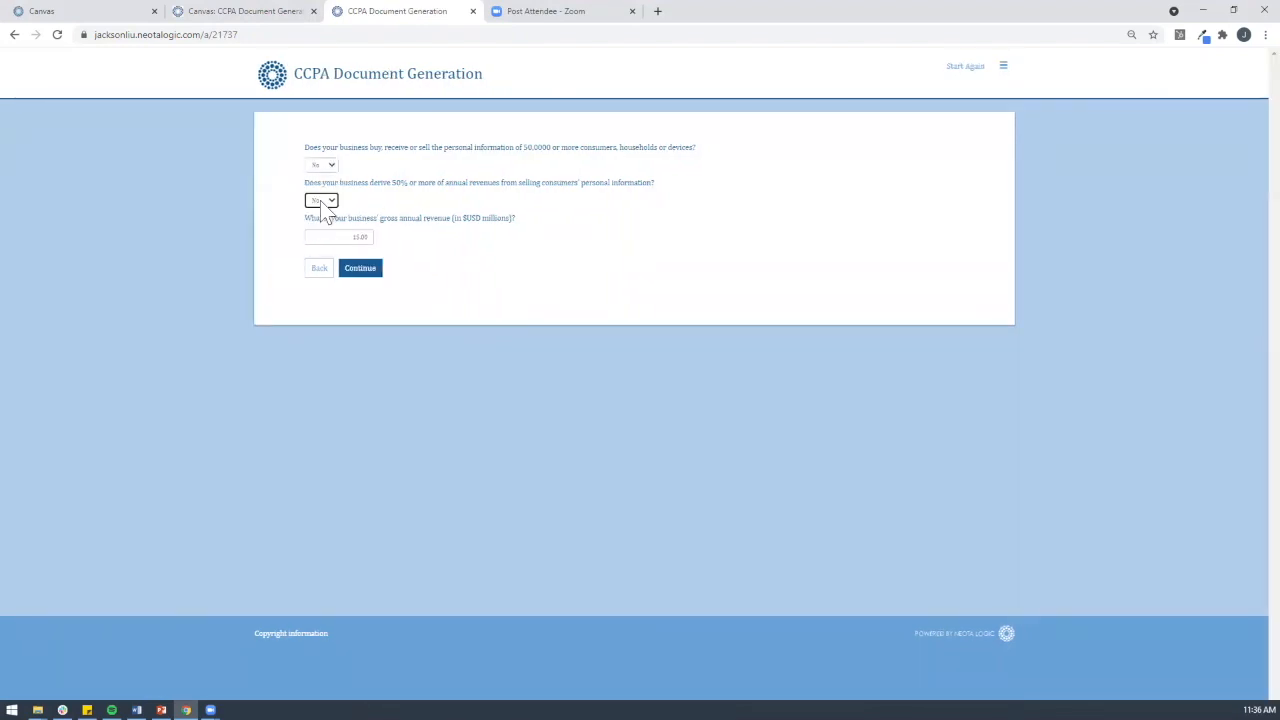
click(350, 270)
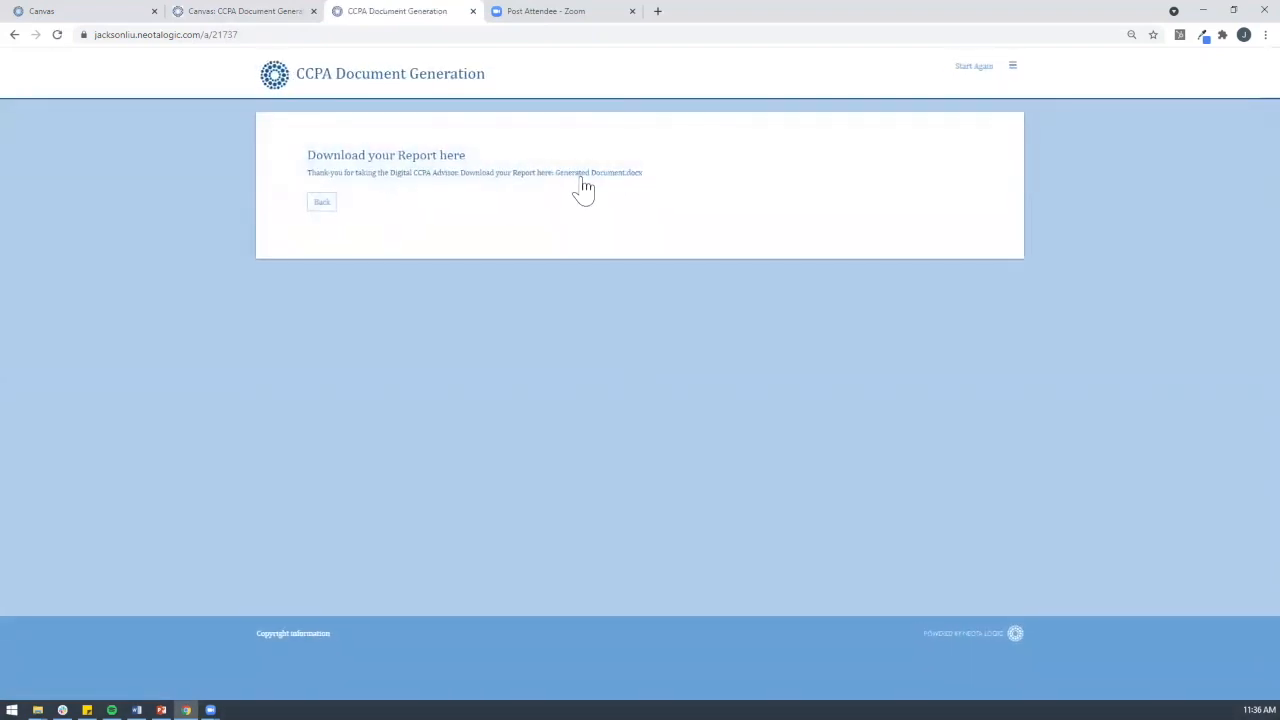
click(580, 174)
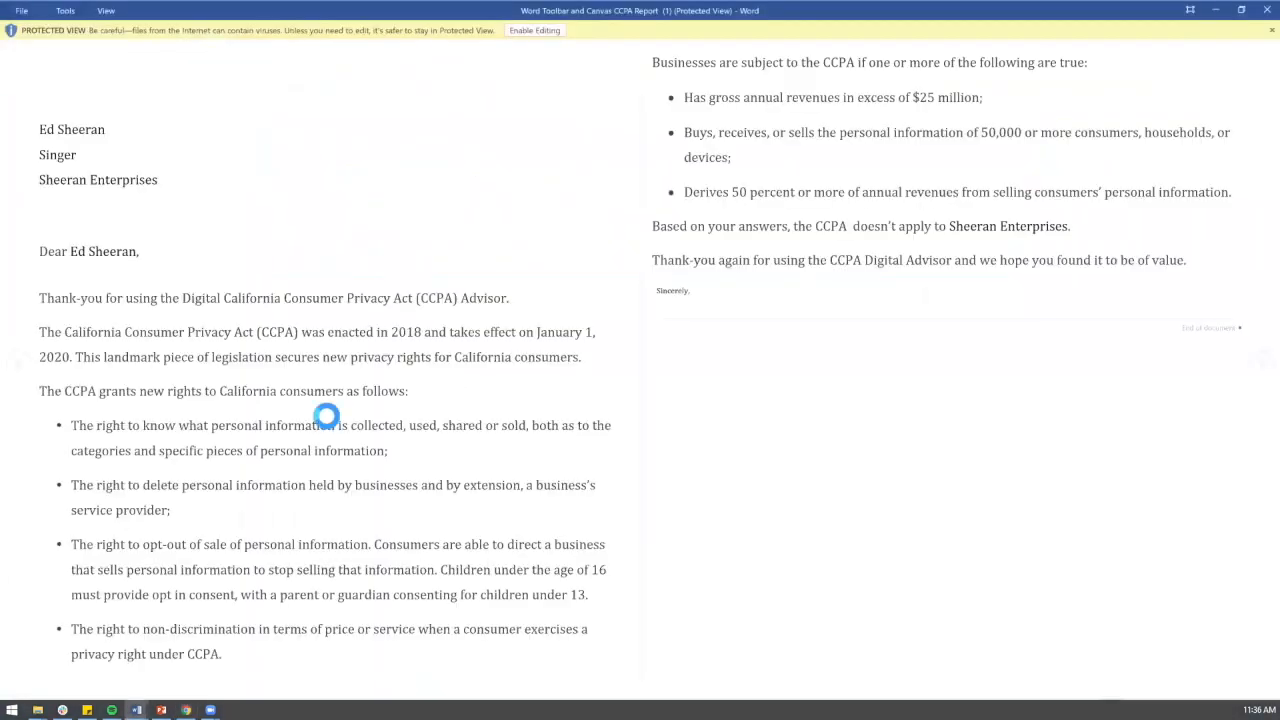
Step: Enable editing, highlight the sentence saying the CCPA doesn't apply, close Word, and go Back
click(532, 30)
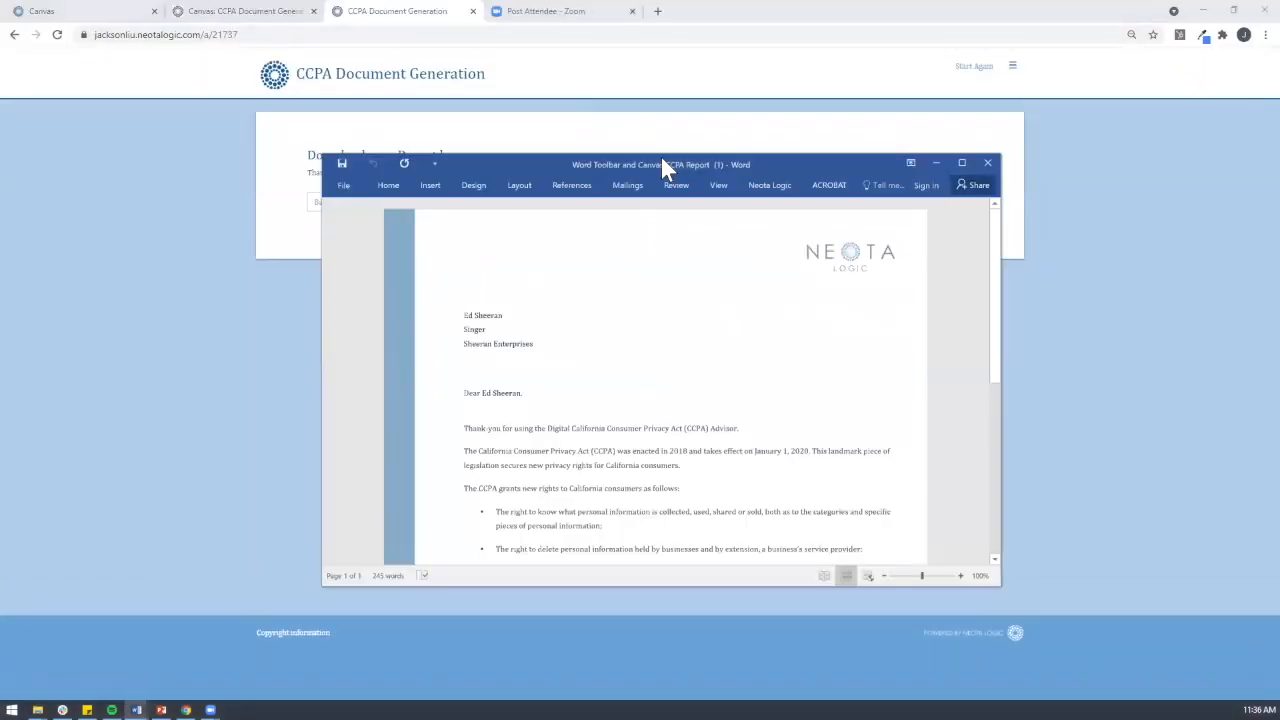
scroll(643, 482, down, 2)
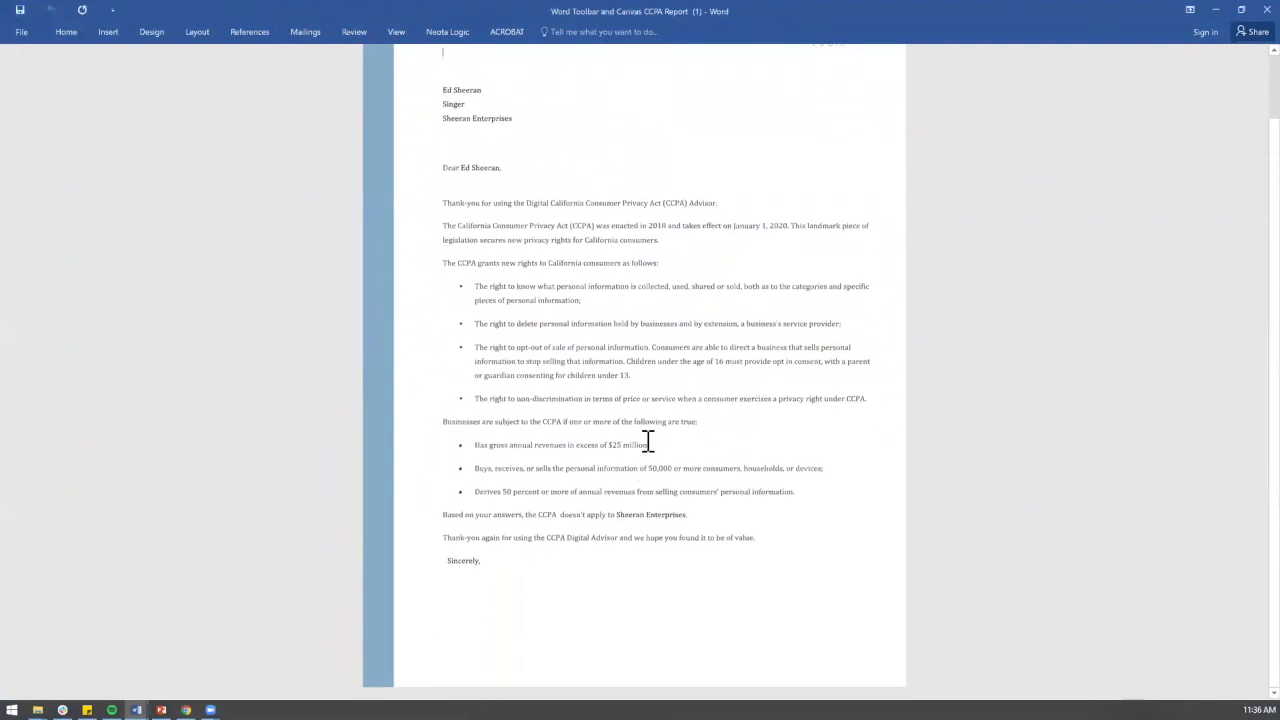
drag(561, 514, 668, 512)
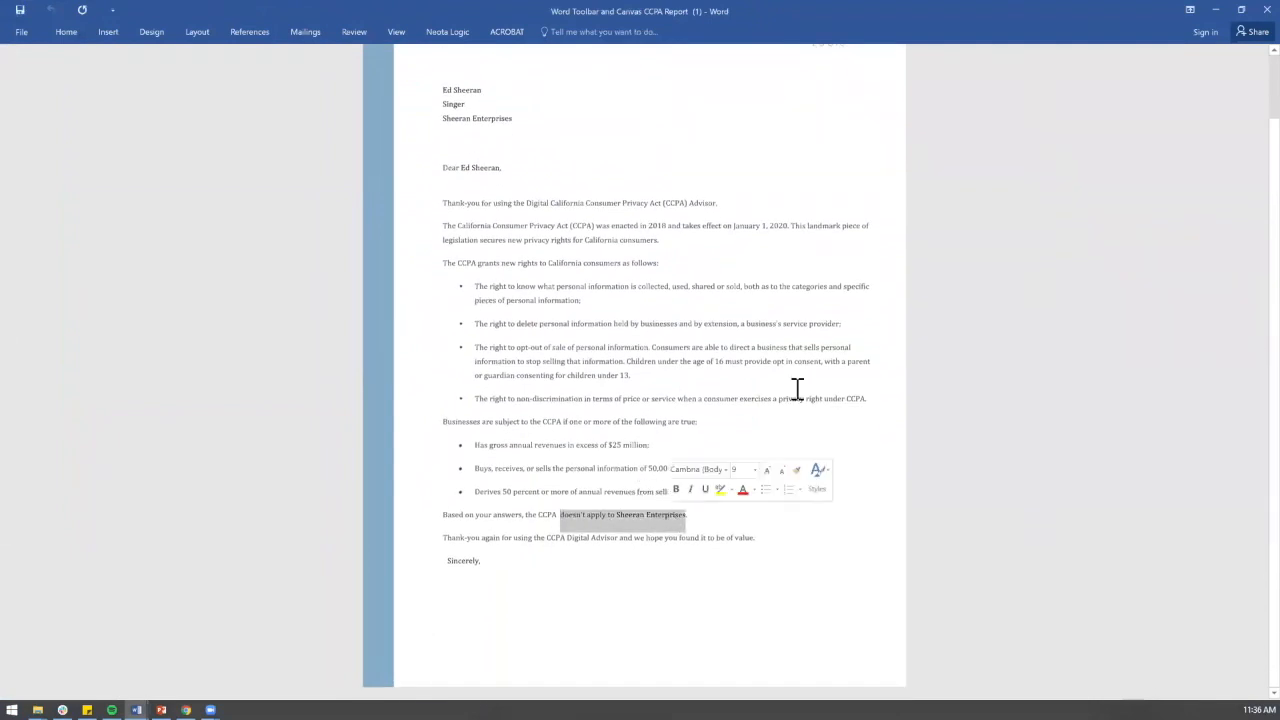
click(1266, 9)
click(321, 203)
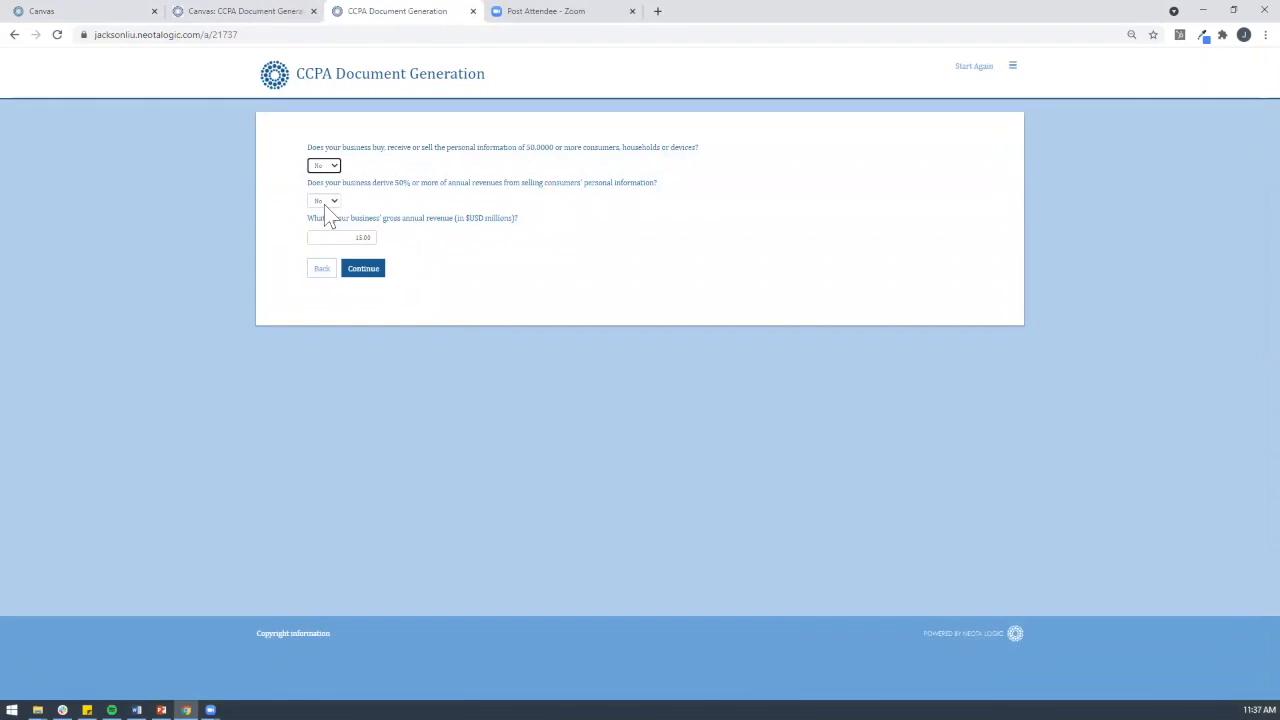
Step: Change the gross revenue answer from 15.00 to 26 and resubmit the questionnaire
click(343, 237)
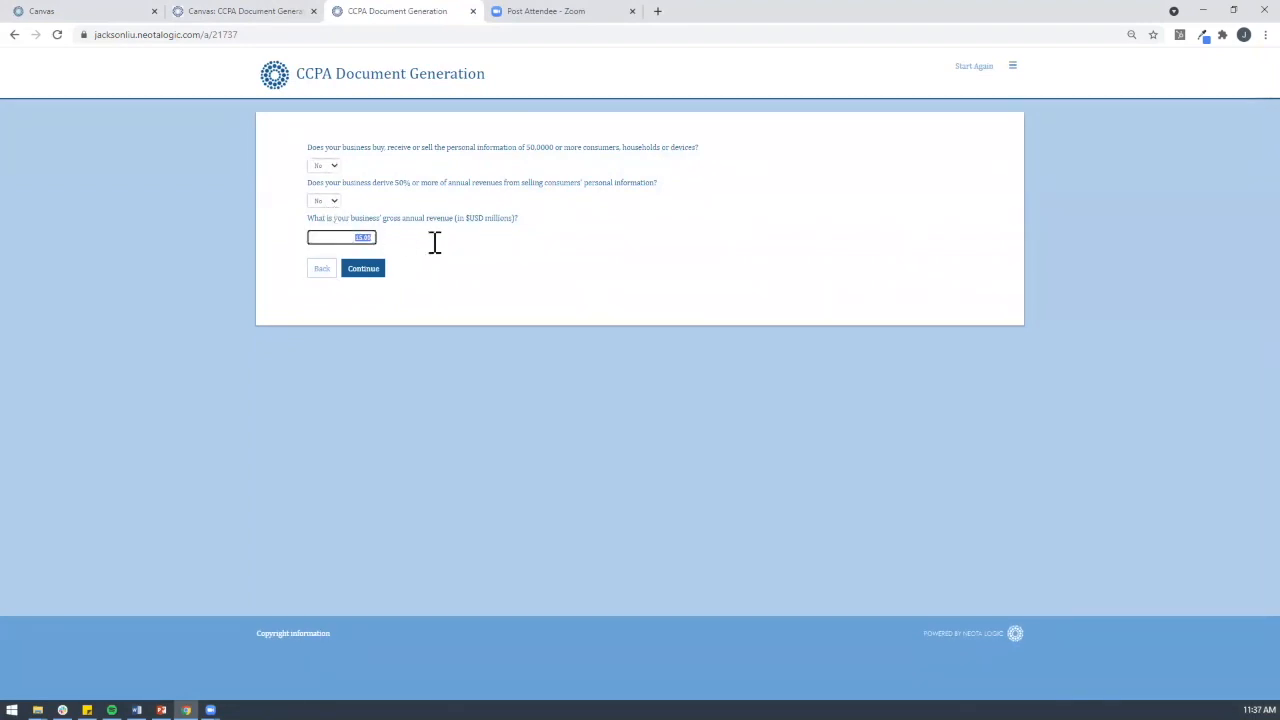
text(26)
click(366, 269)
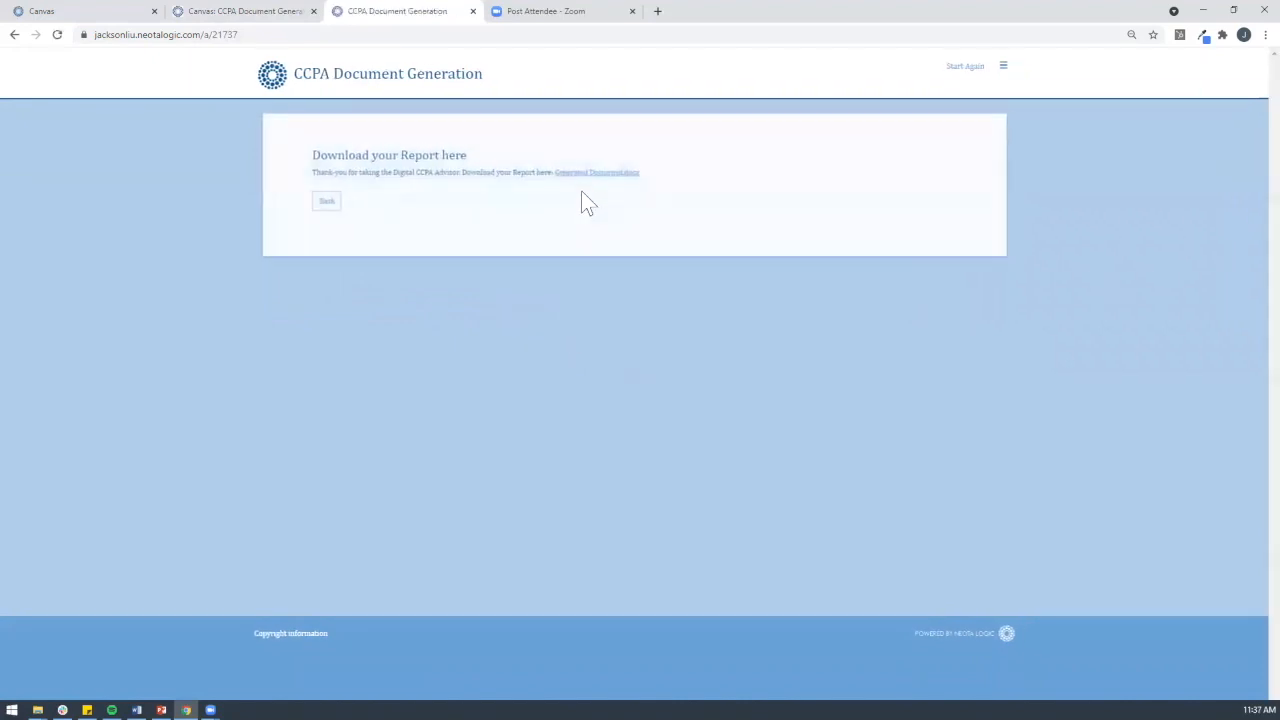
Step: Download Generated Document.docx, check it states the CCPA applies, and close Word
click(589, 174)
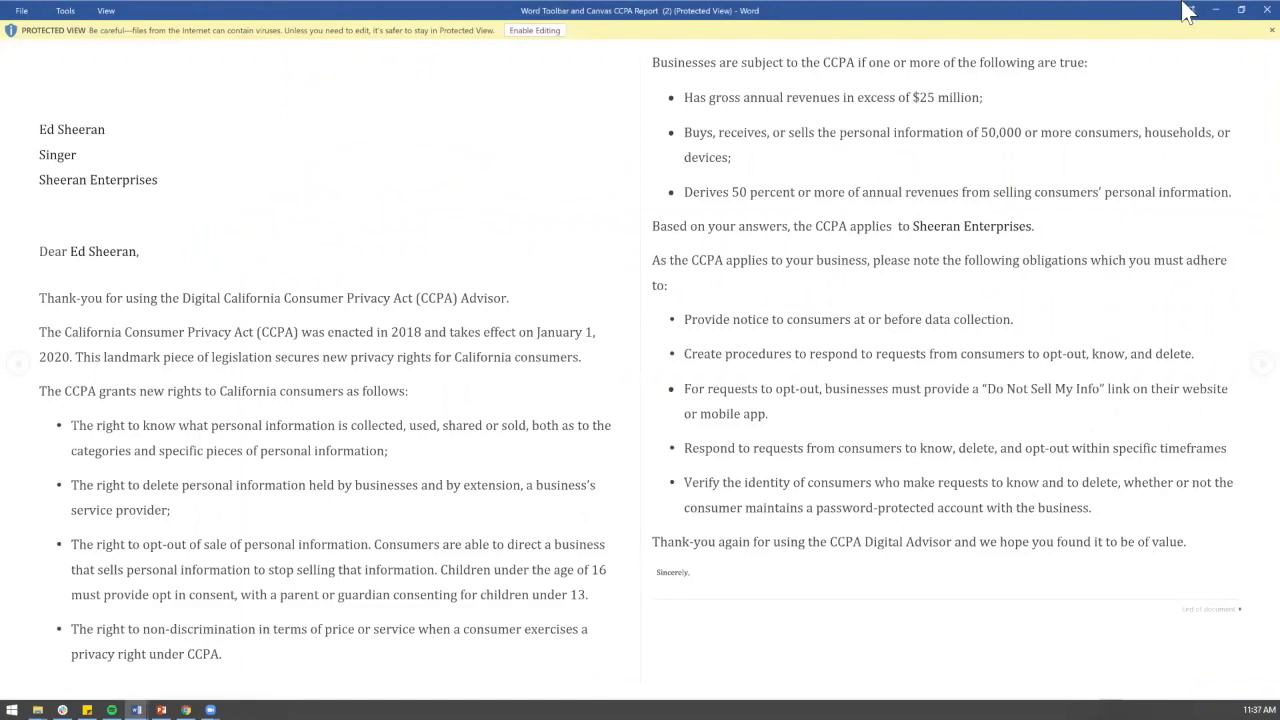
click(1266, 10)
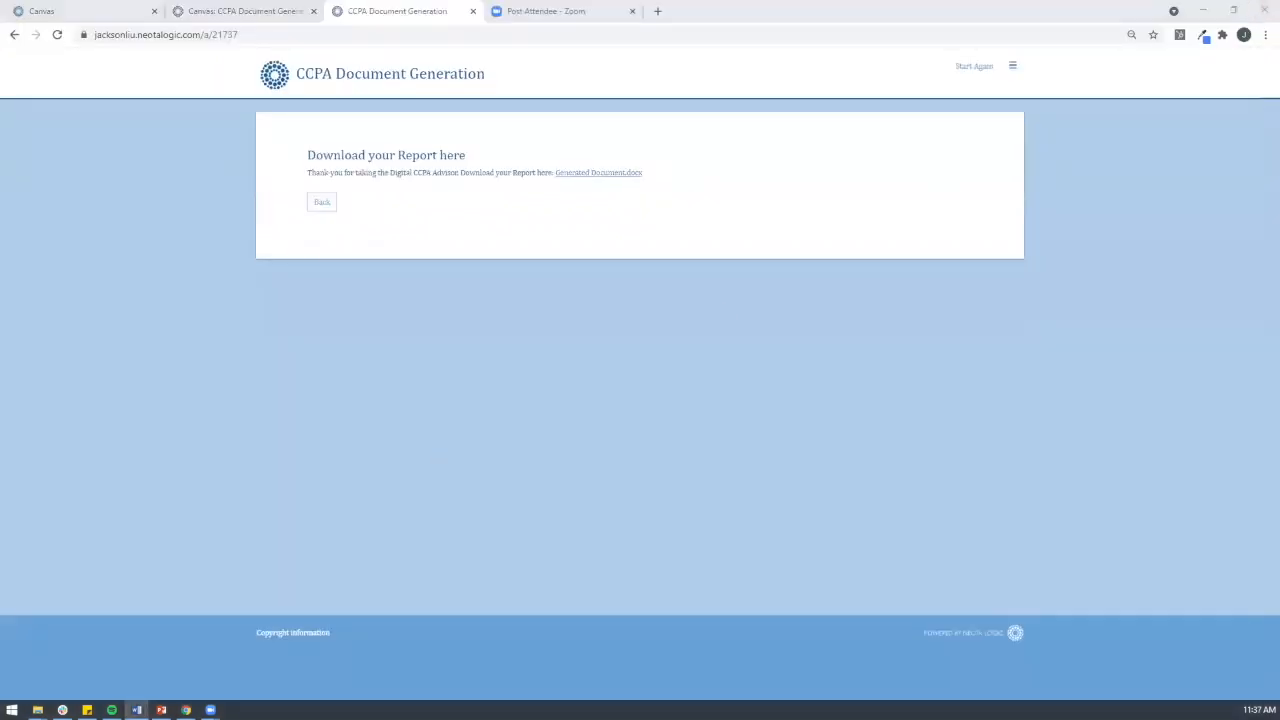